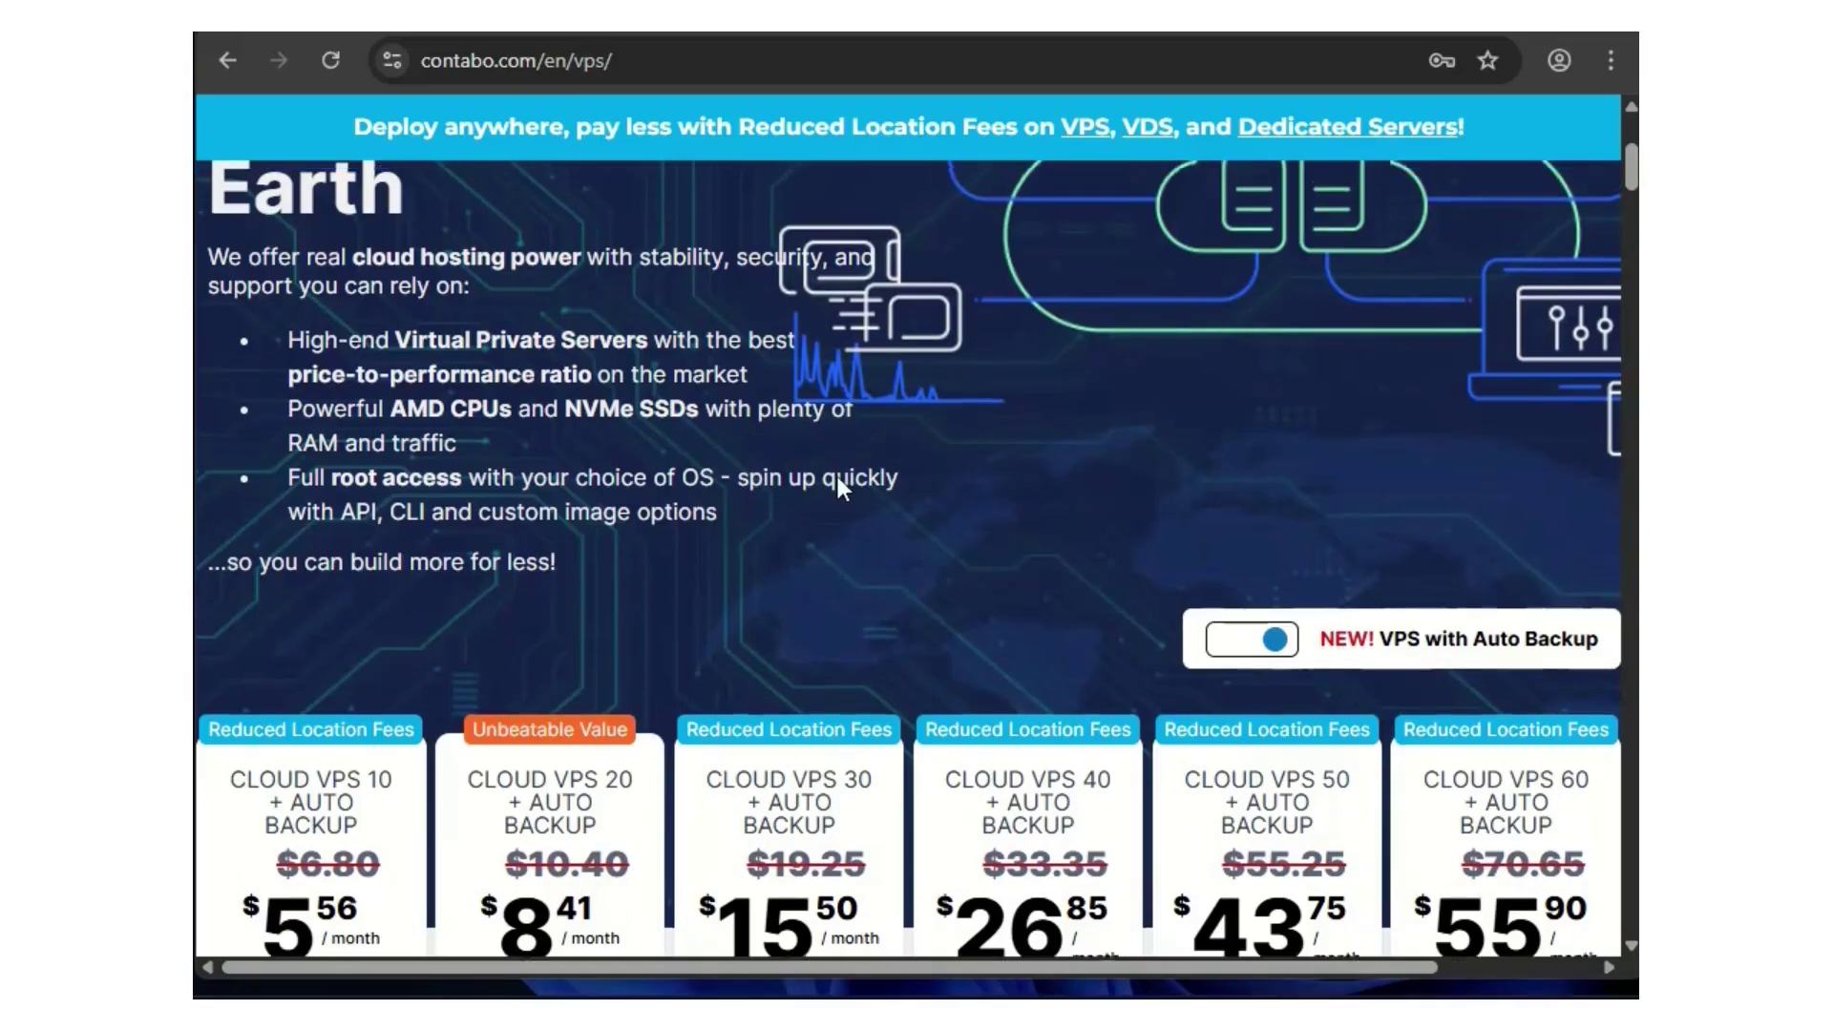
# Step: Choose the Cloud VPS 40 plan on Contabo to begin configuring it
pyautogui.scroll(2, 850, 482)
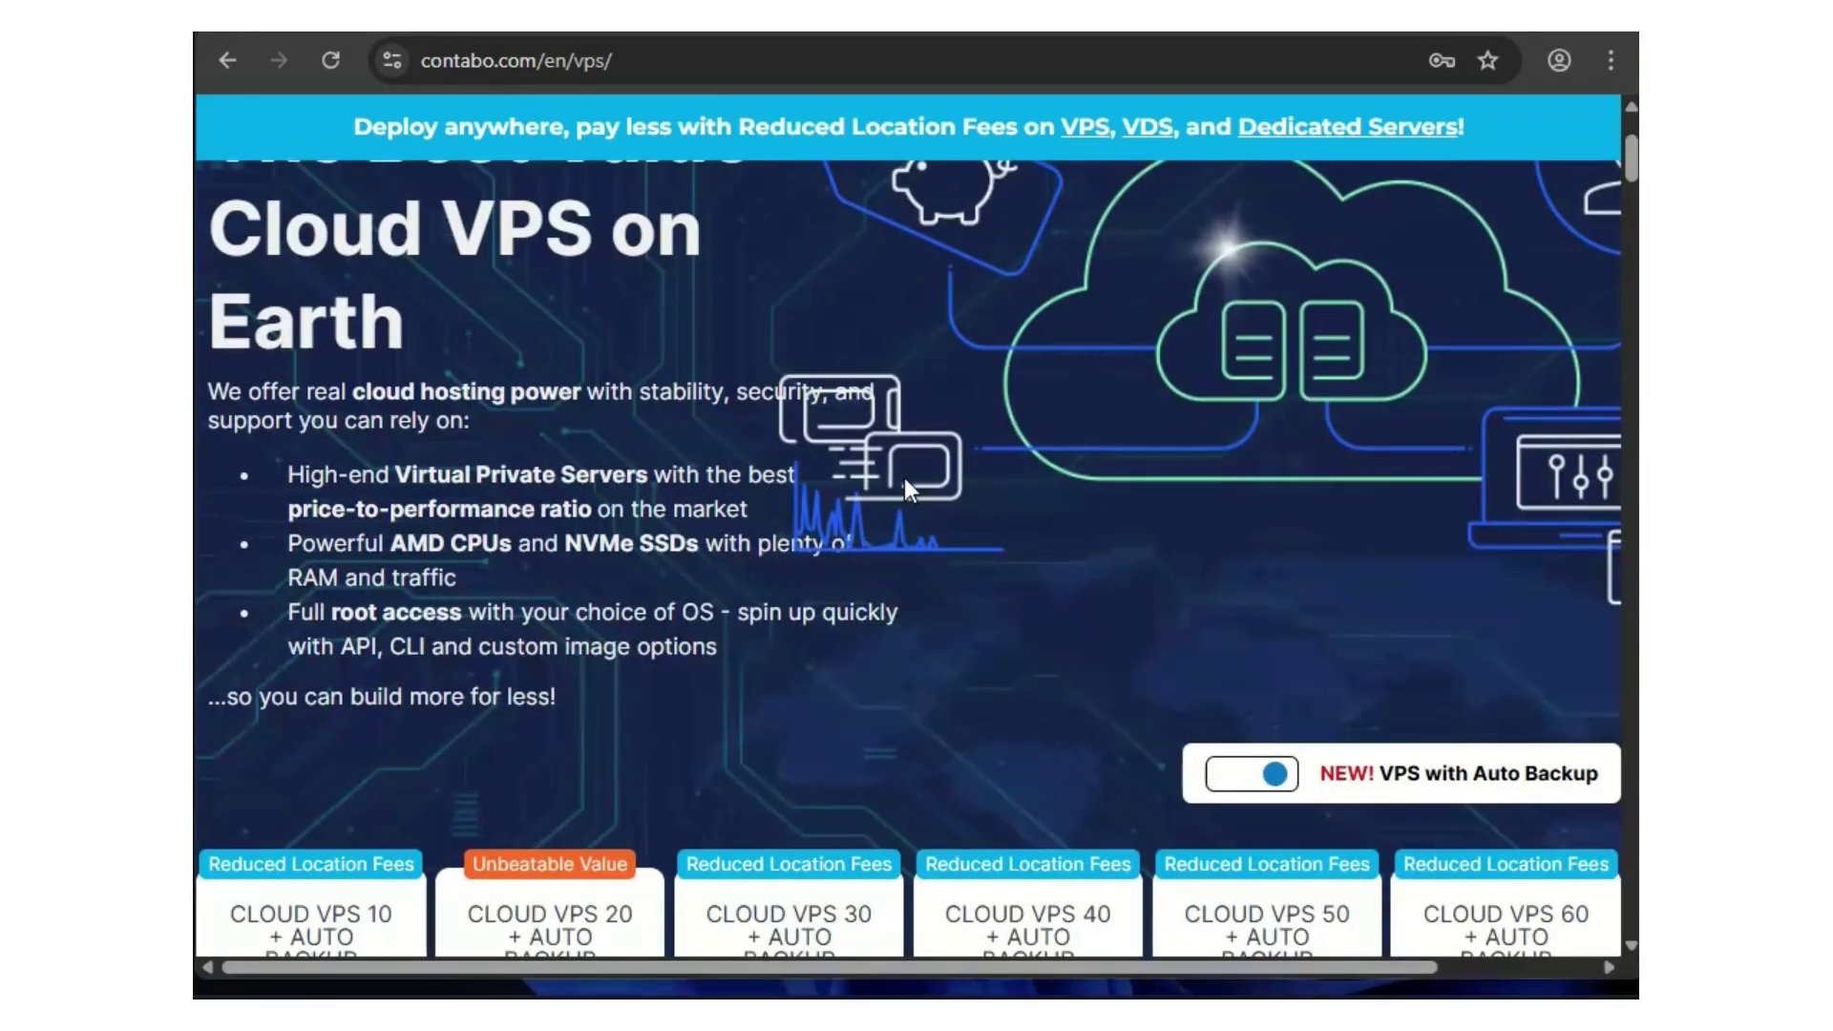
pyautogui.scroll(-5, 903, 477)
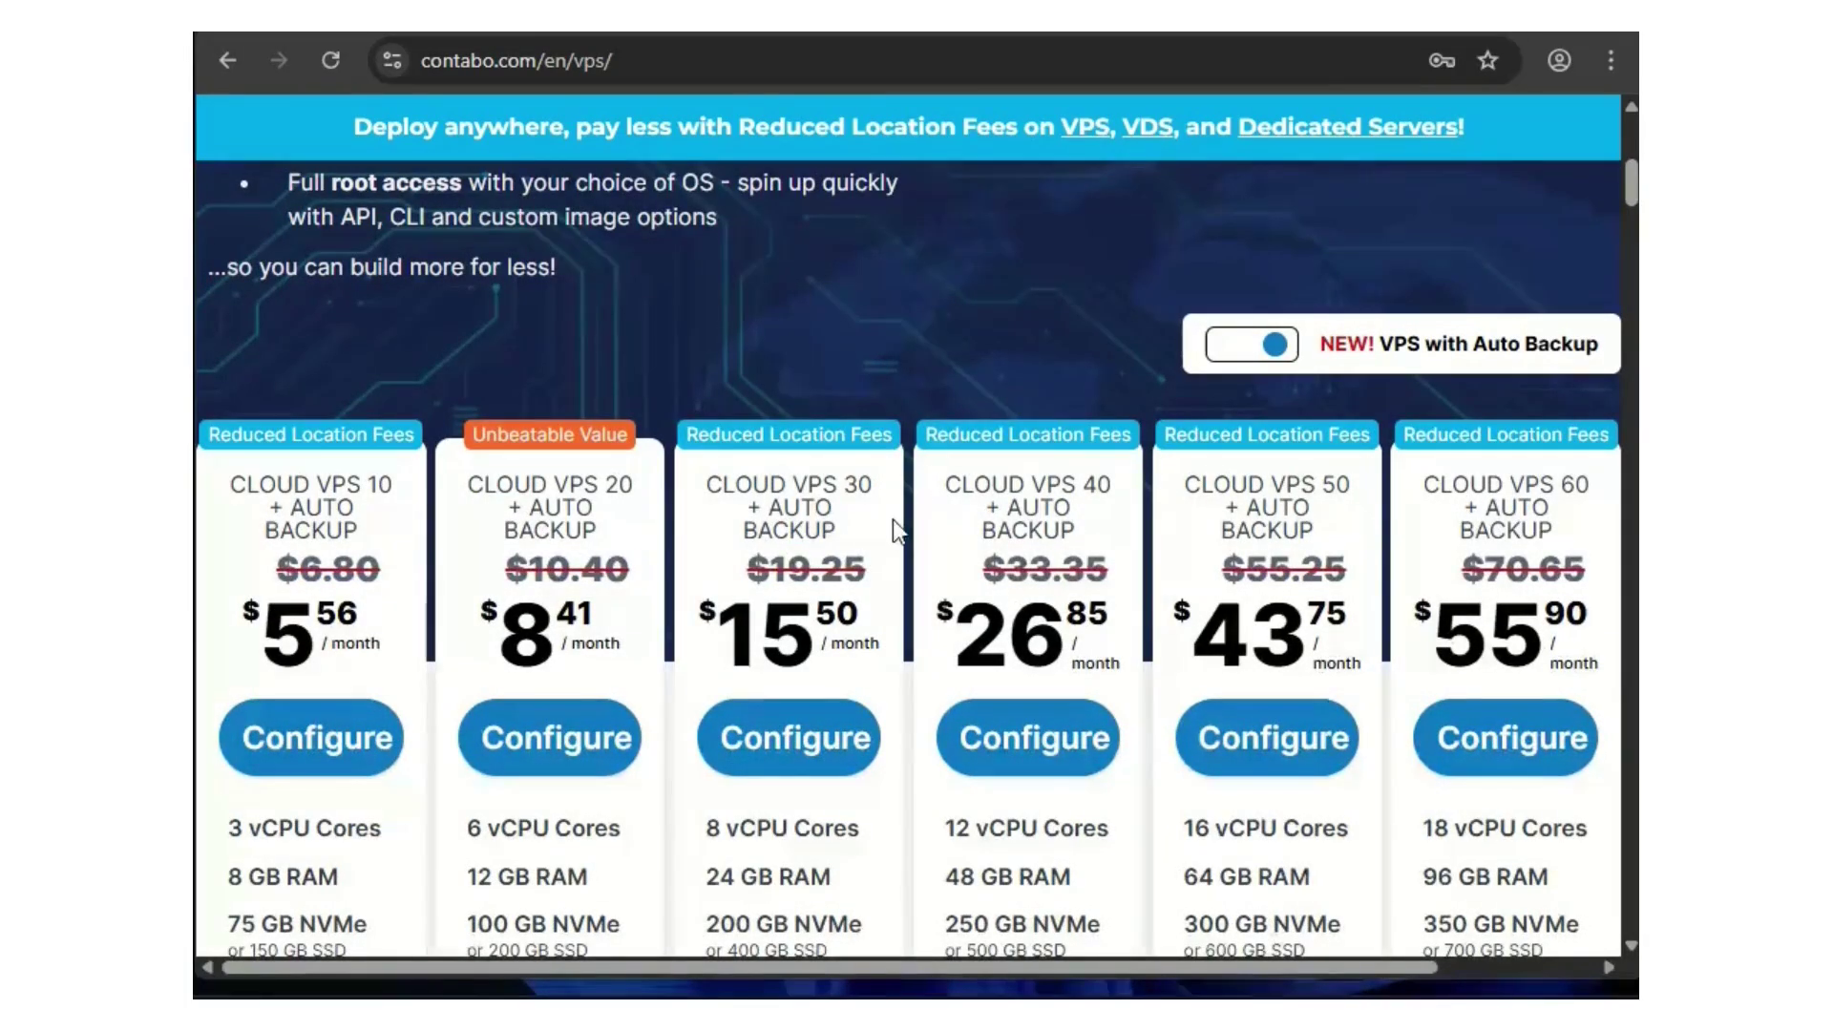
pyautogui.scroll(-2, 884, 483)
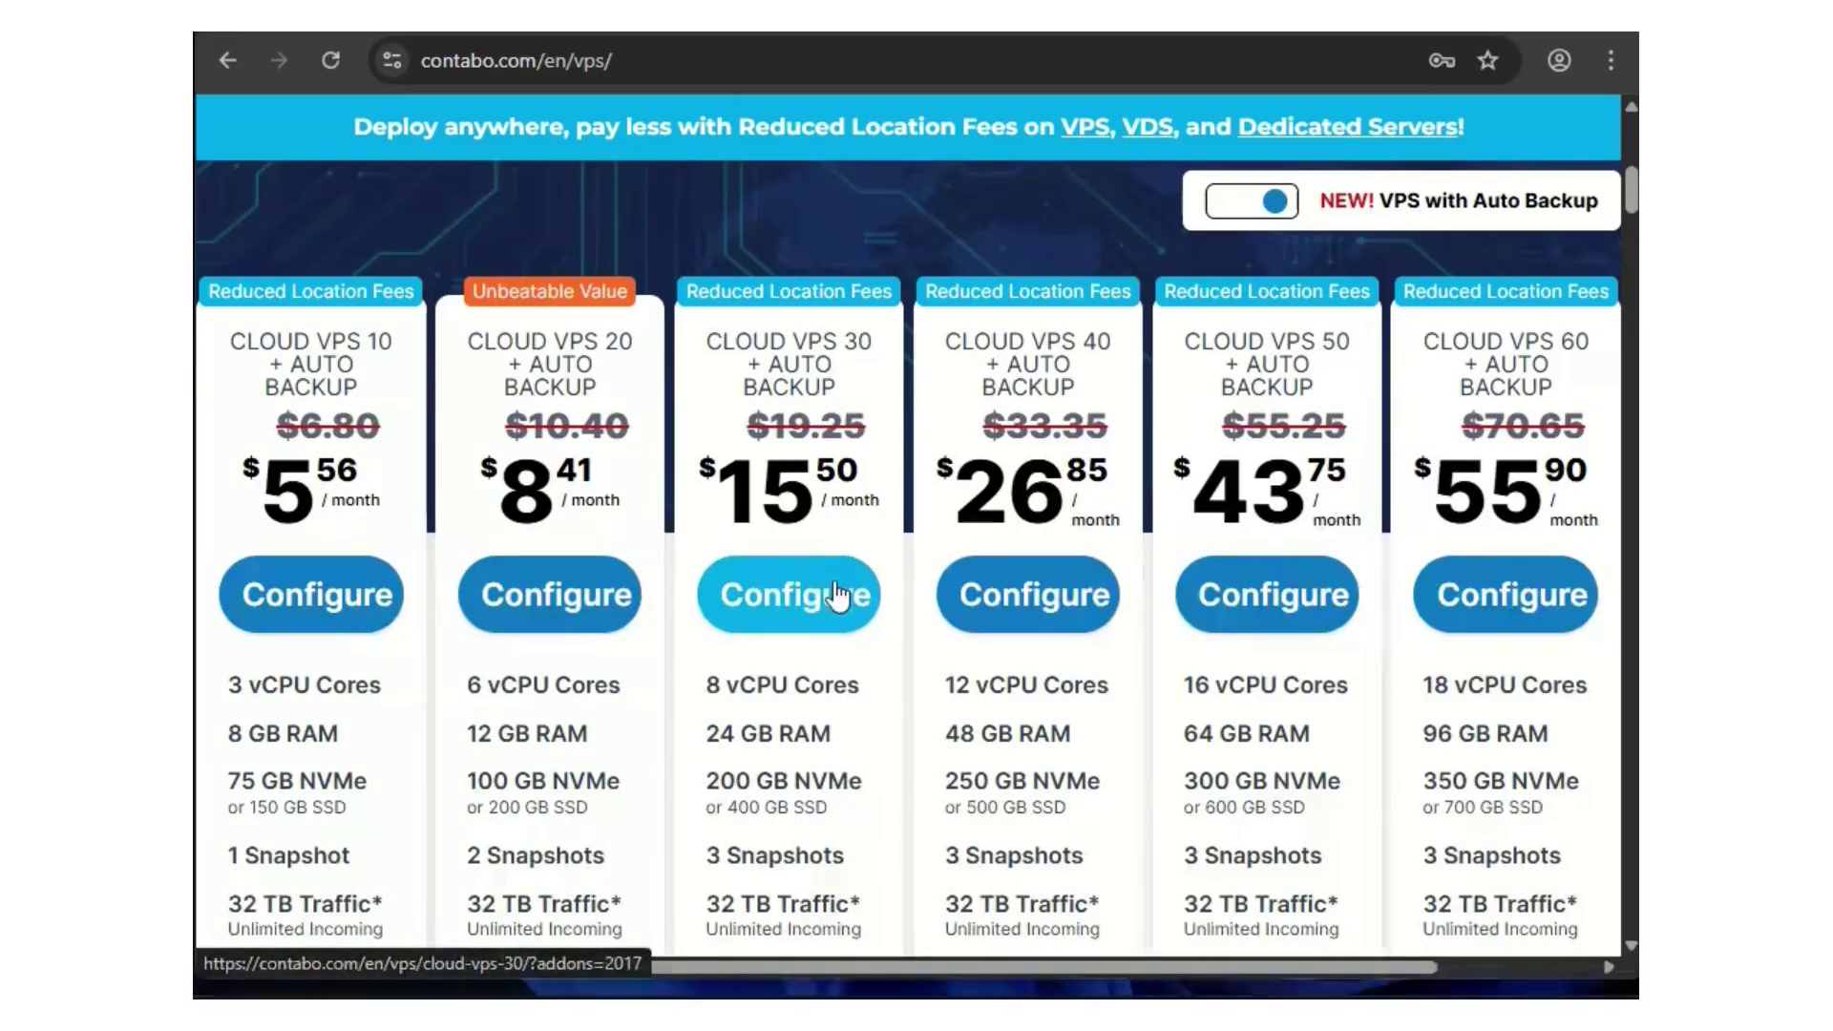
pyautogui.click(1029, 608)
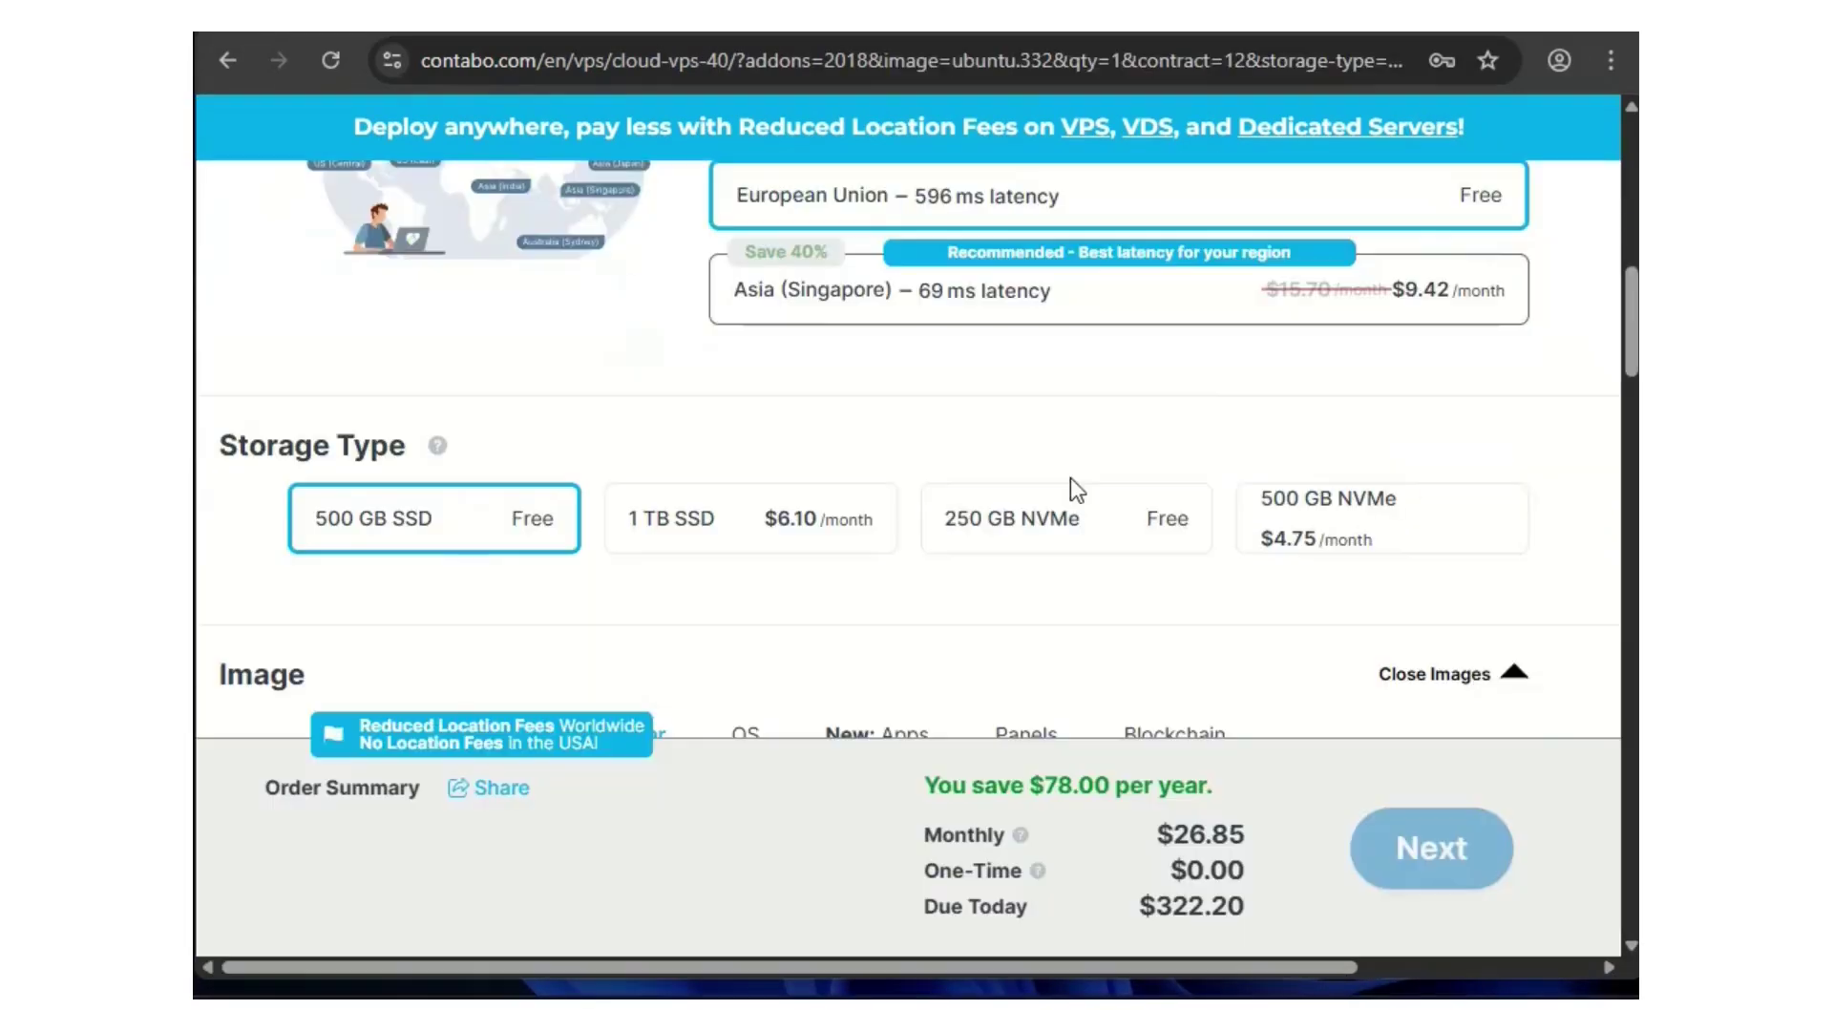
# Step: Select Ubuntu version 22.04 as the server image and confirm it
pyautogui.scroll(2, 1174, 325)
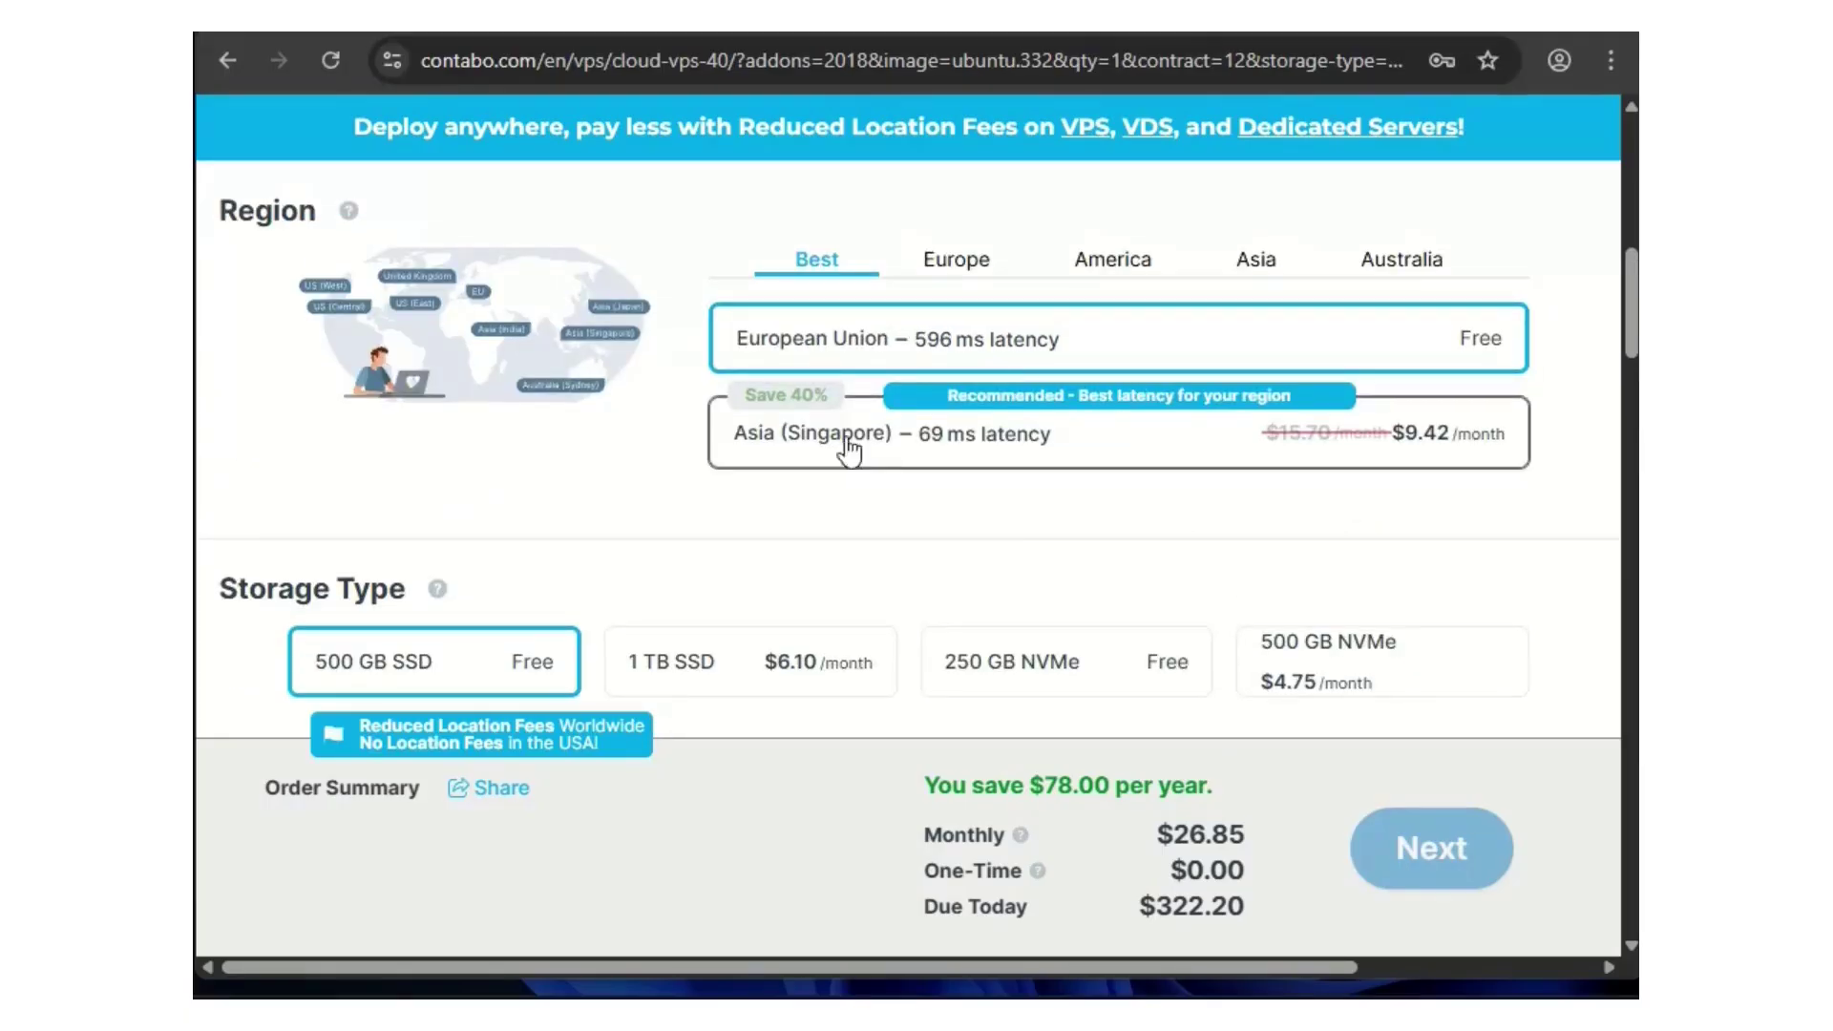
pyautogui.scroll(-1, 813, 564)
pyautogui.scroll(-5, 814, 564)
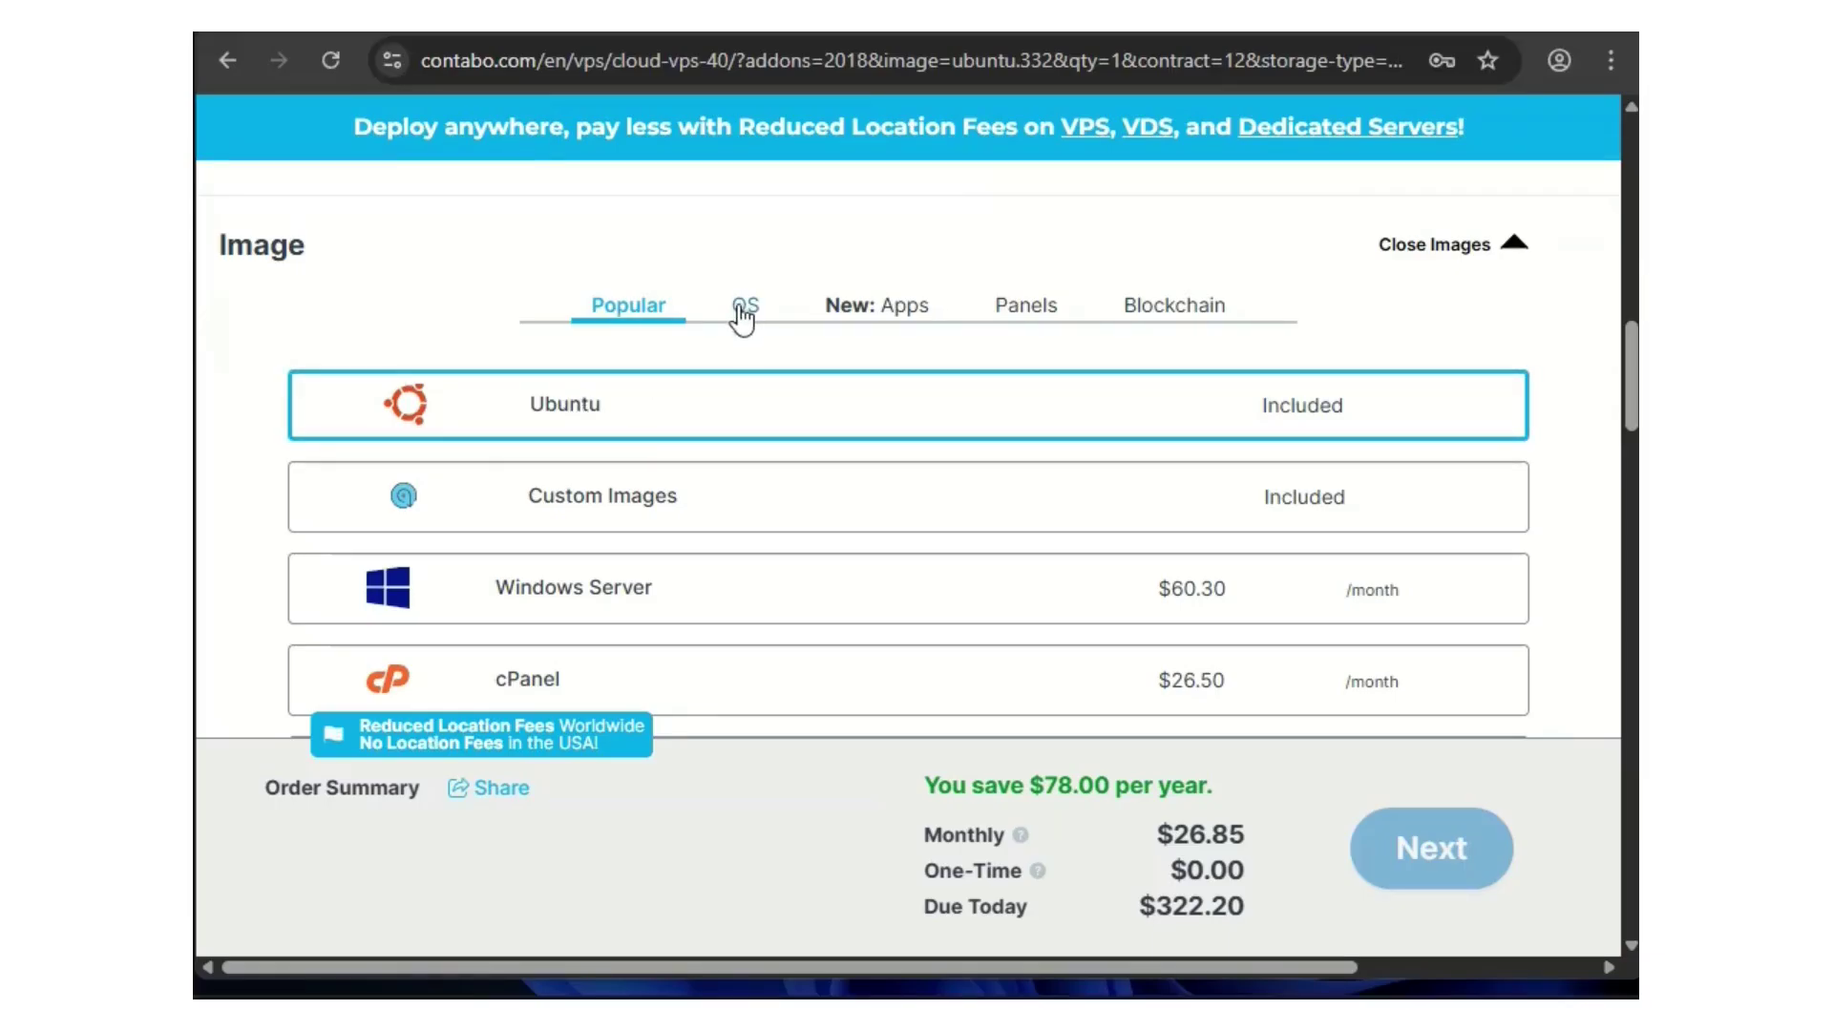
pyautogui.click(740, 313)
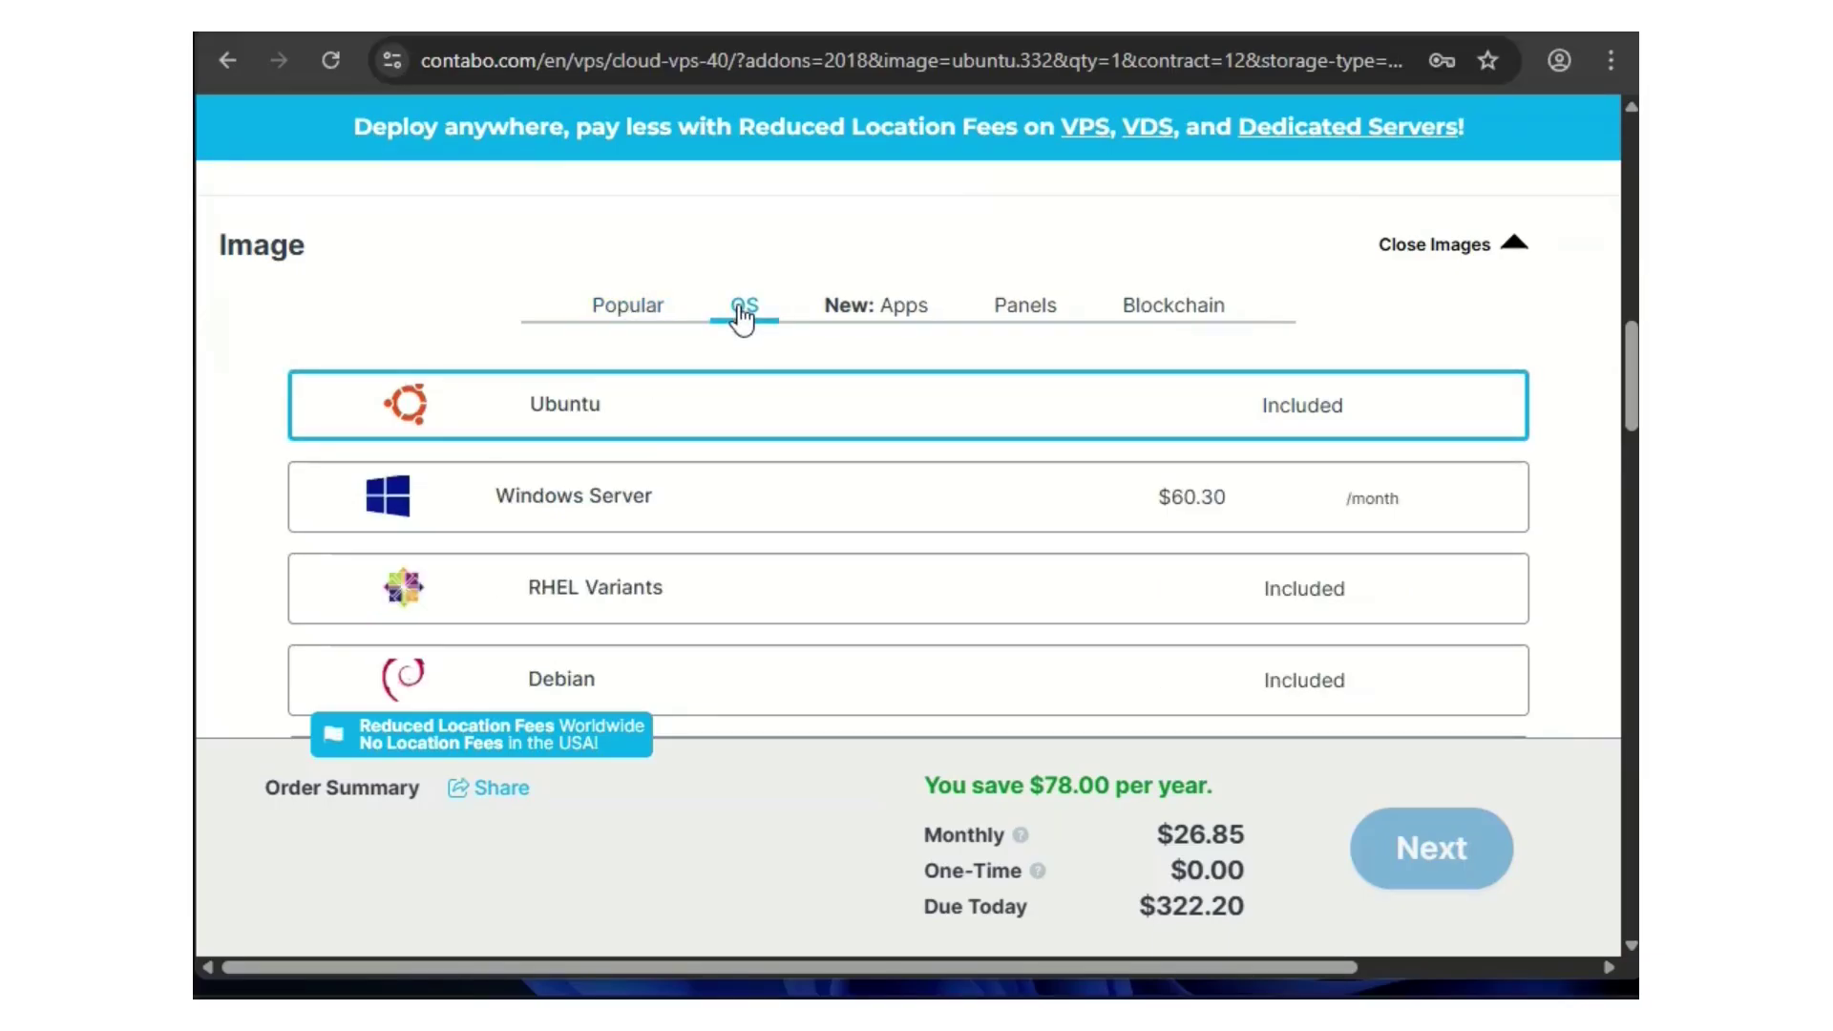
pyautogui.click(627, 313)
pyautogui.click(611, 415)
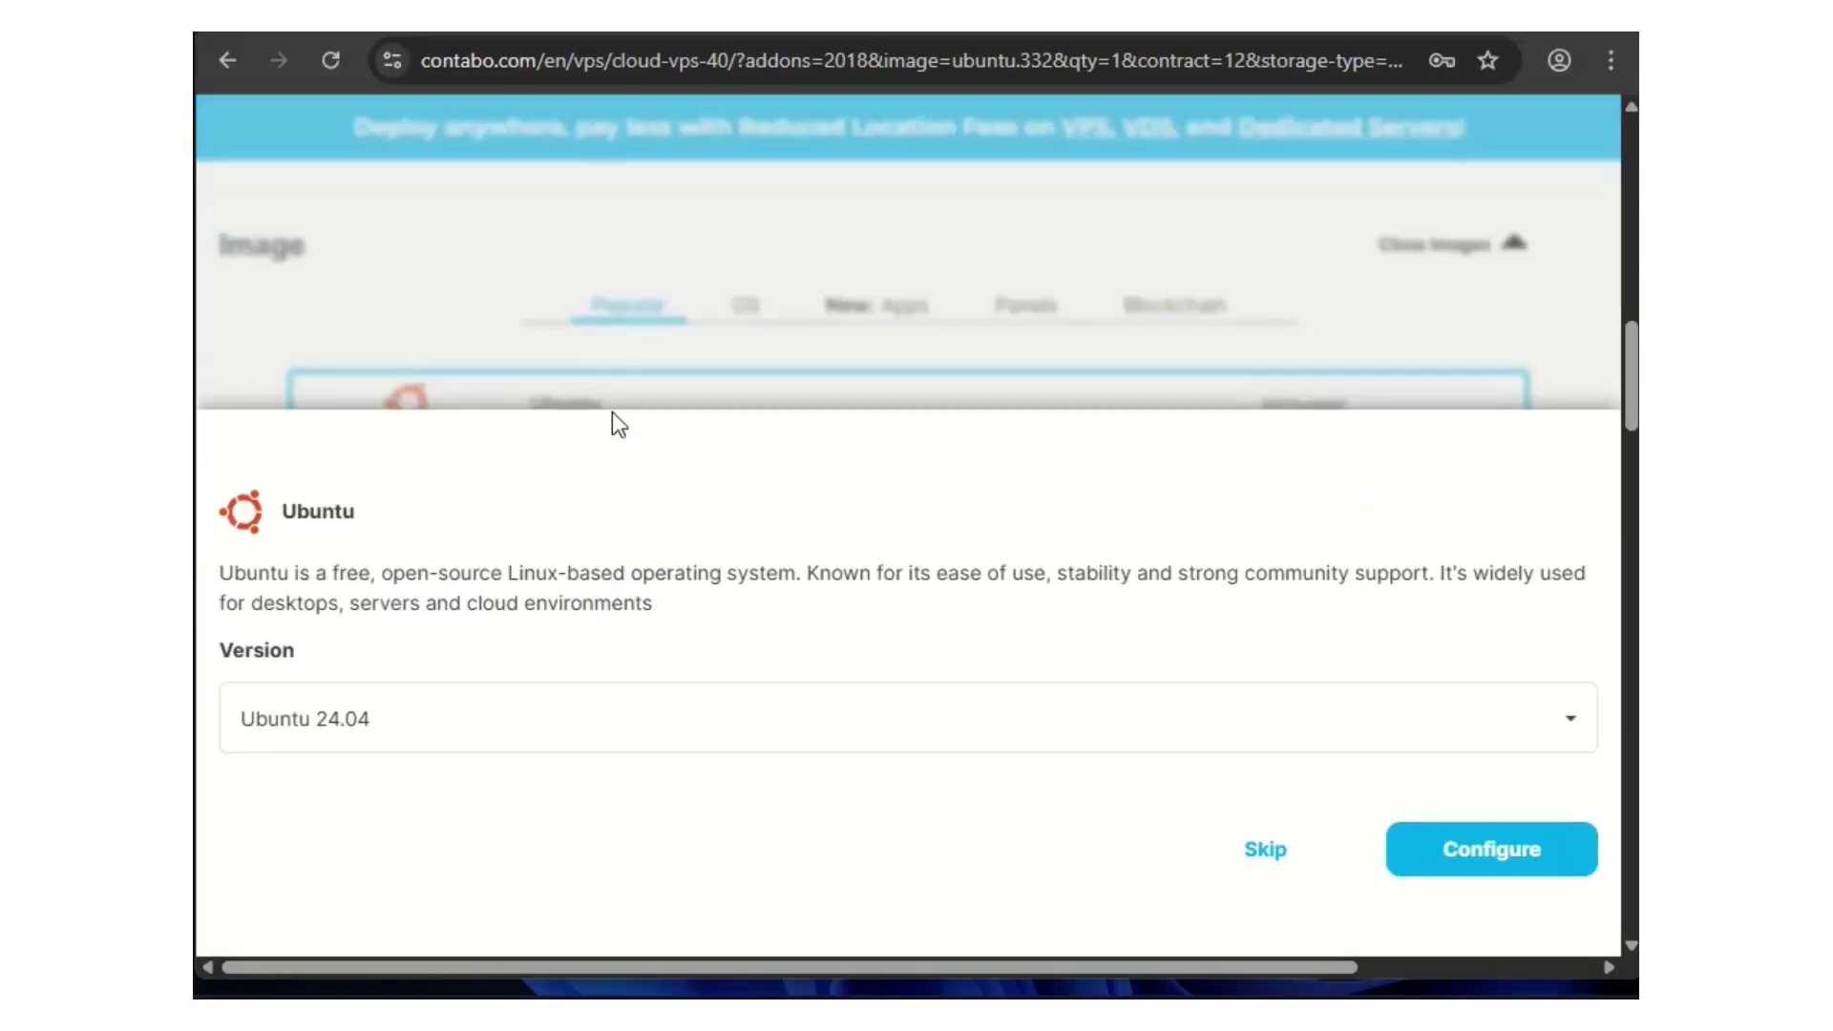
pyautogui.click(1132, 728)
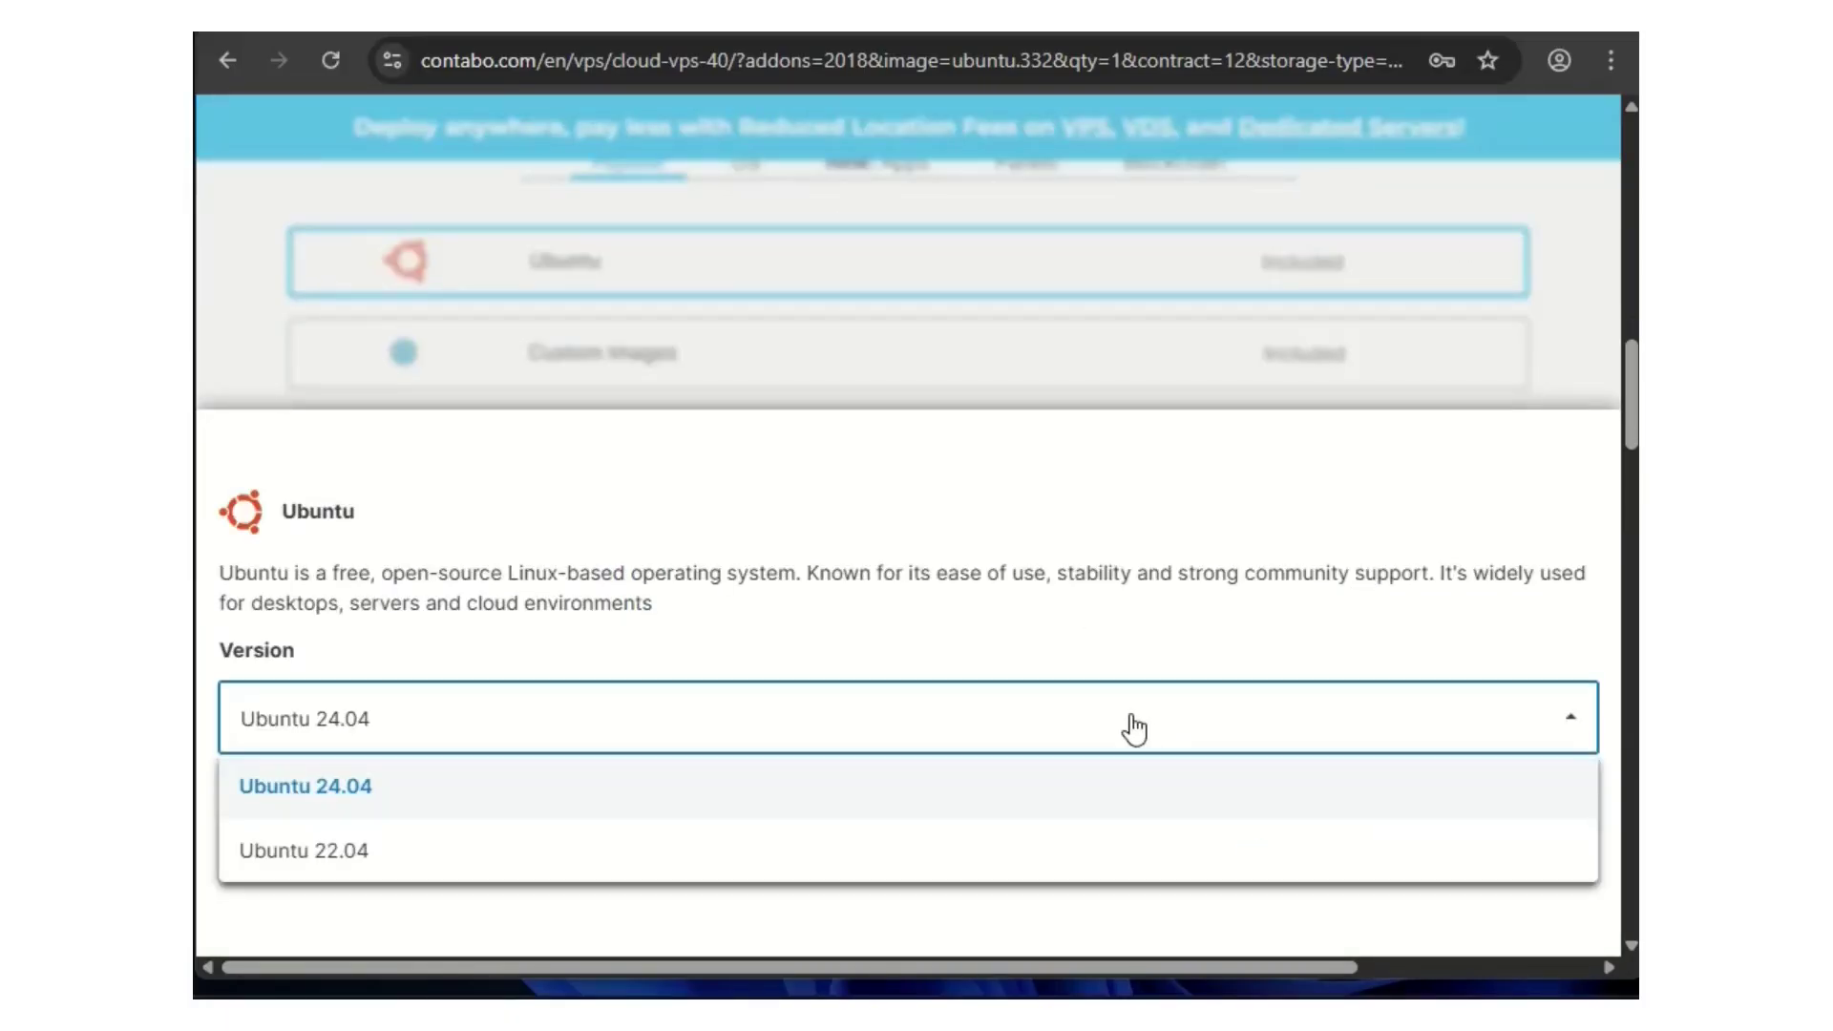
pyautogui.click(371, 859)
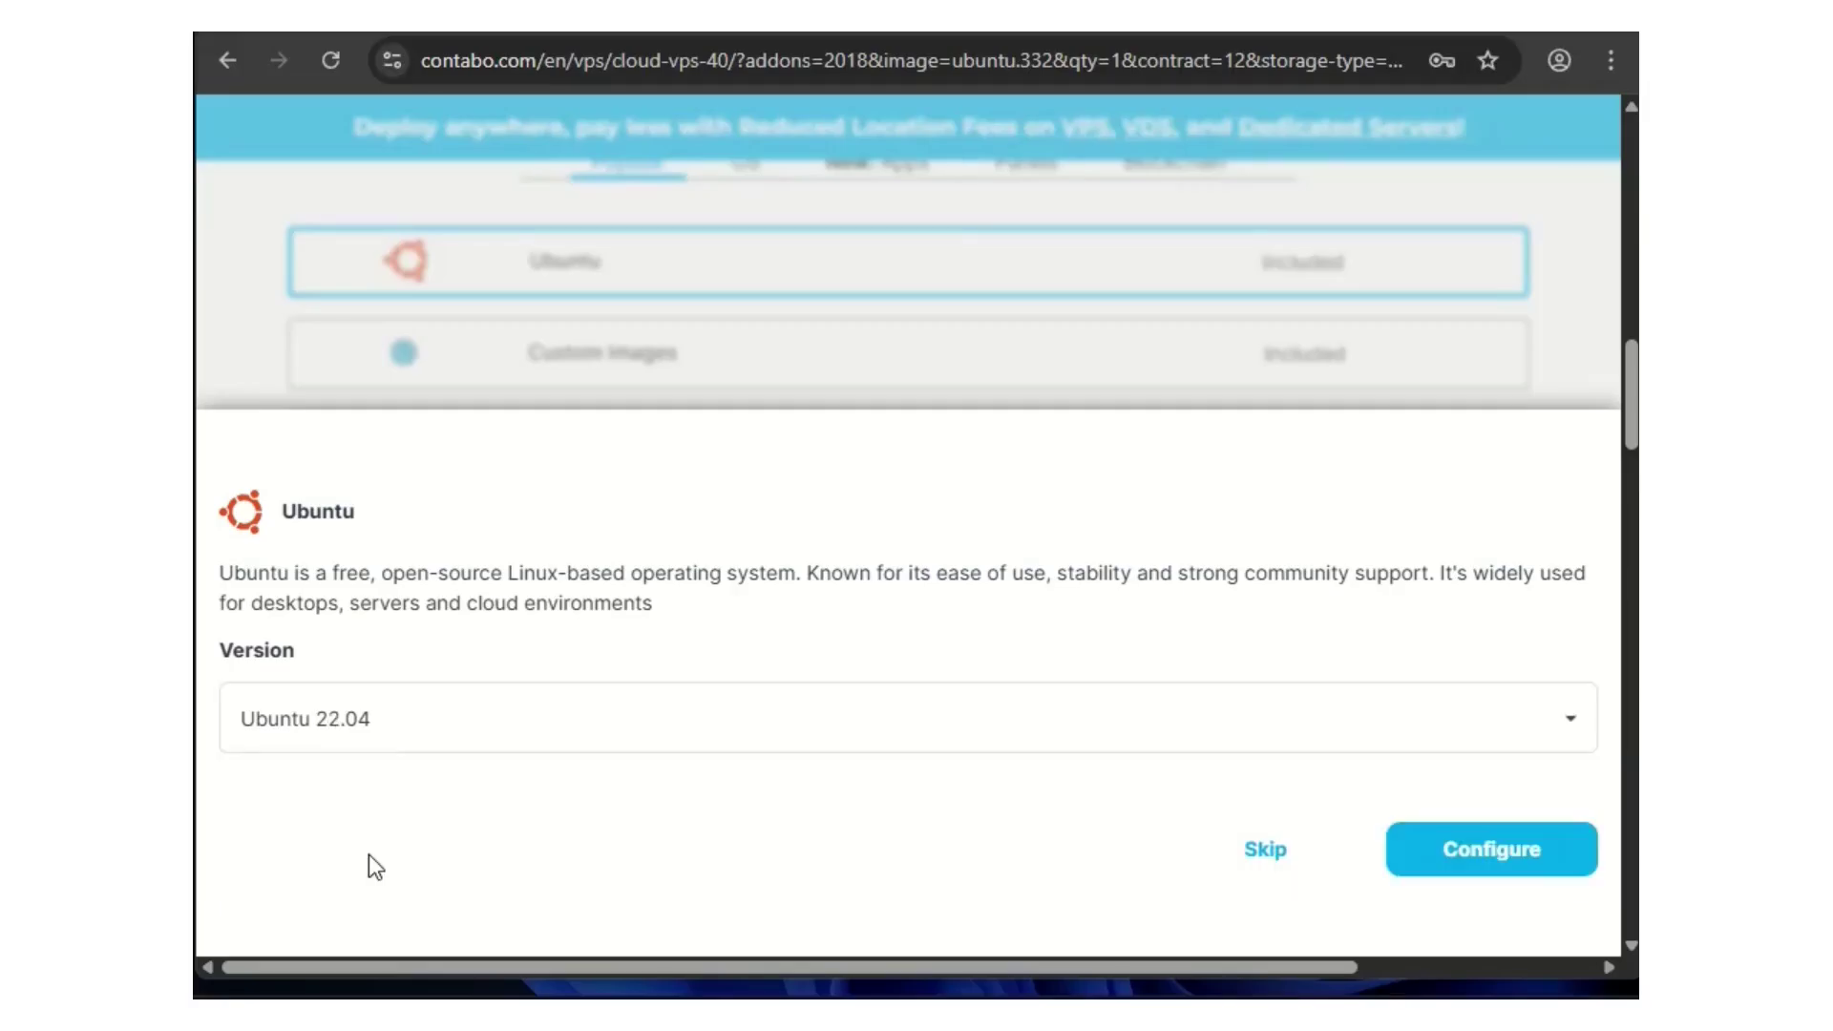
pyautogui.click(1482, 859)
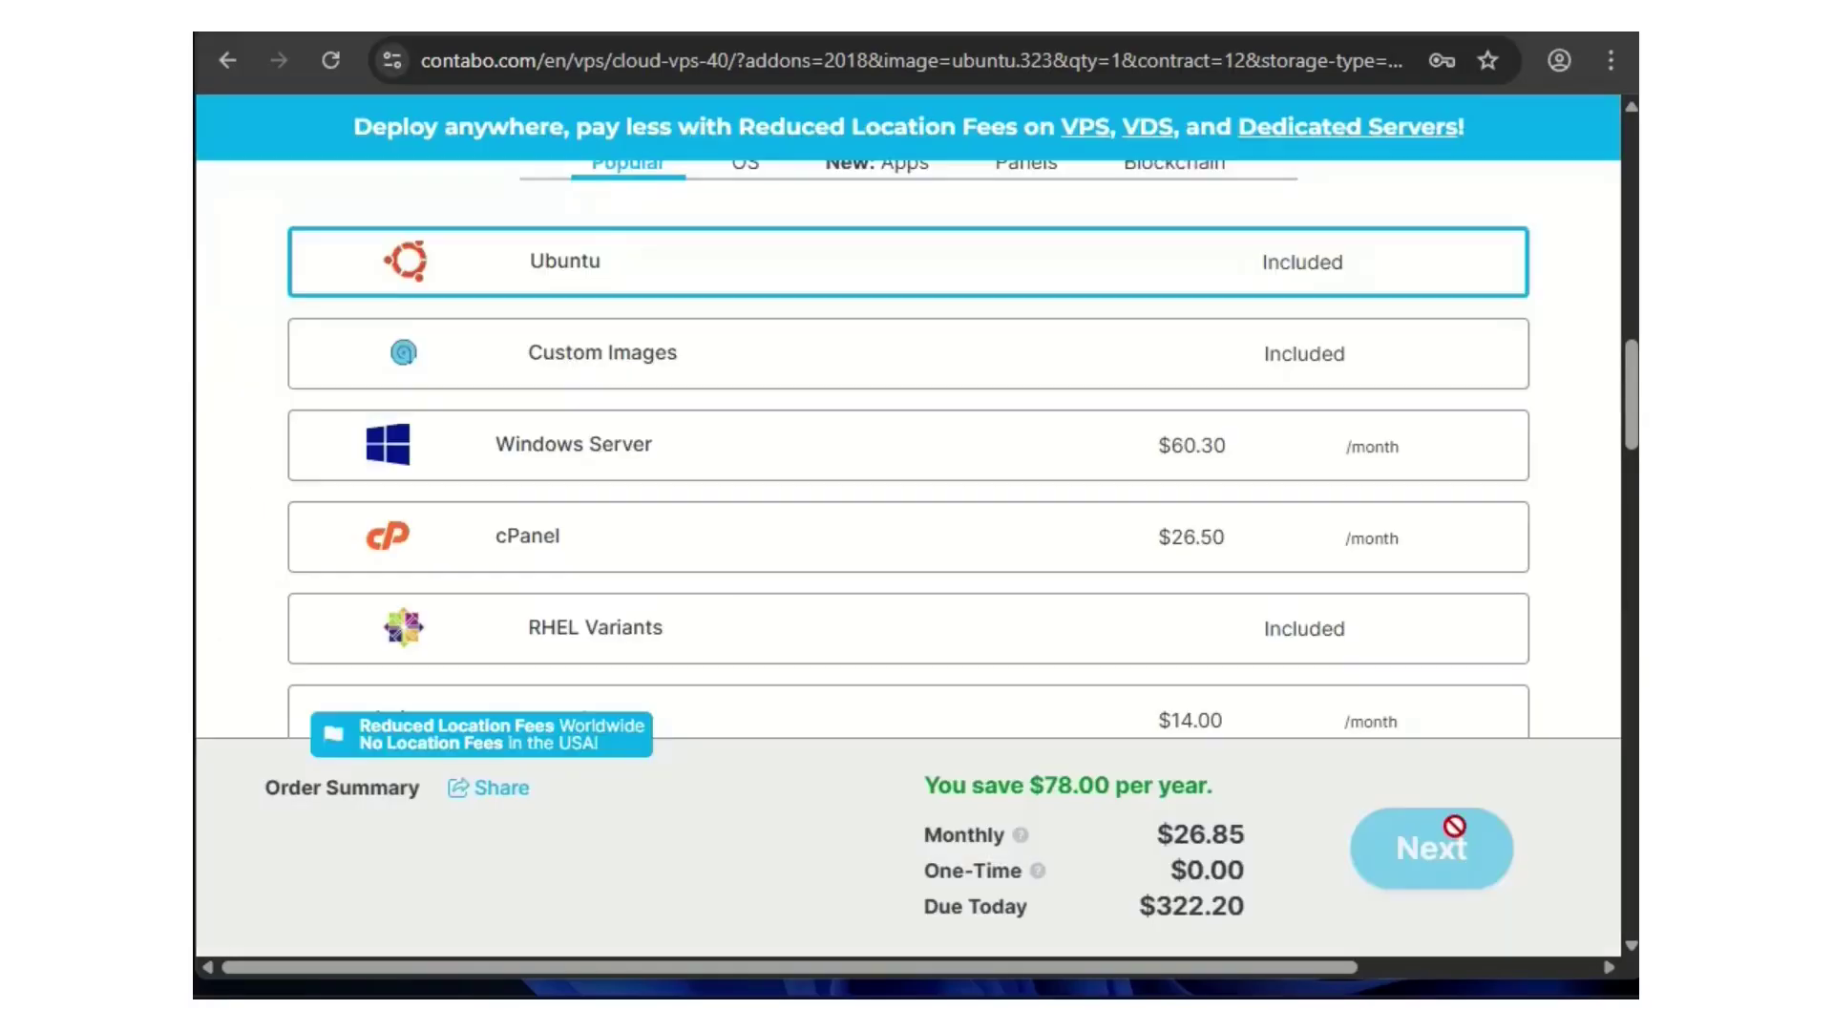
# Step: Review the Networking and Add-Ons options and click into the root password field
pyautogui.scroll(-5, 1050, 585)
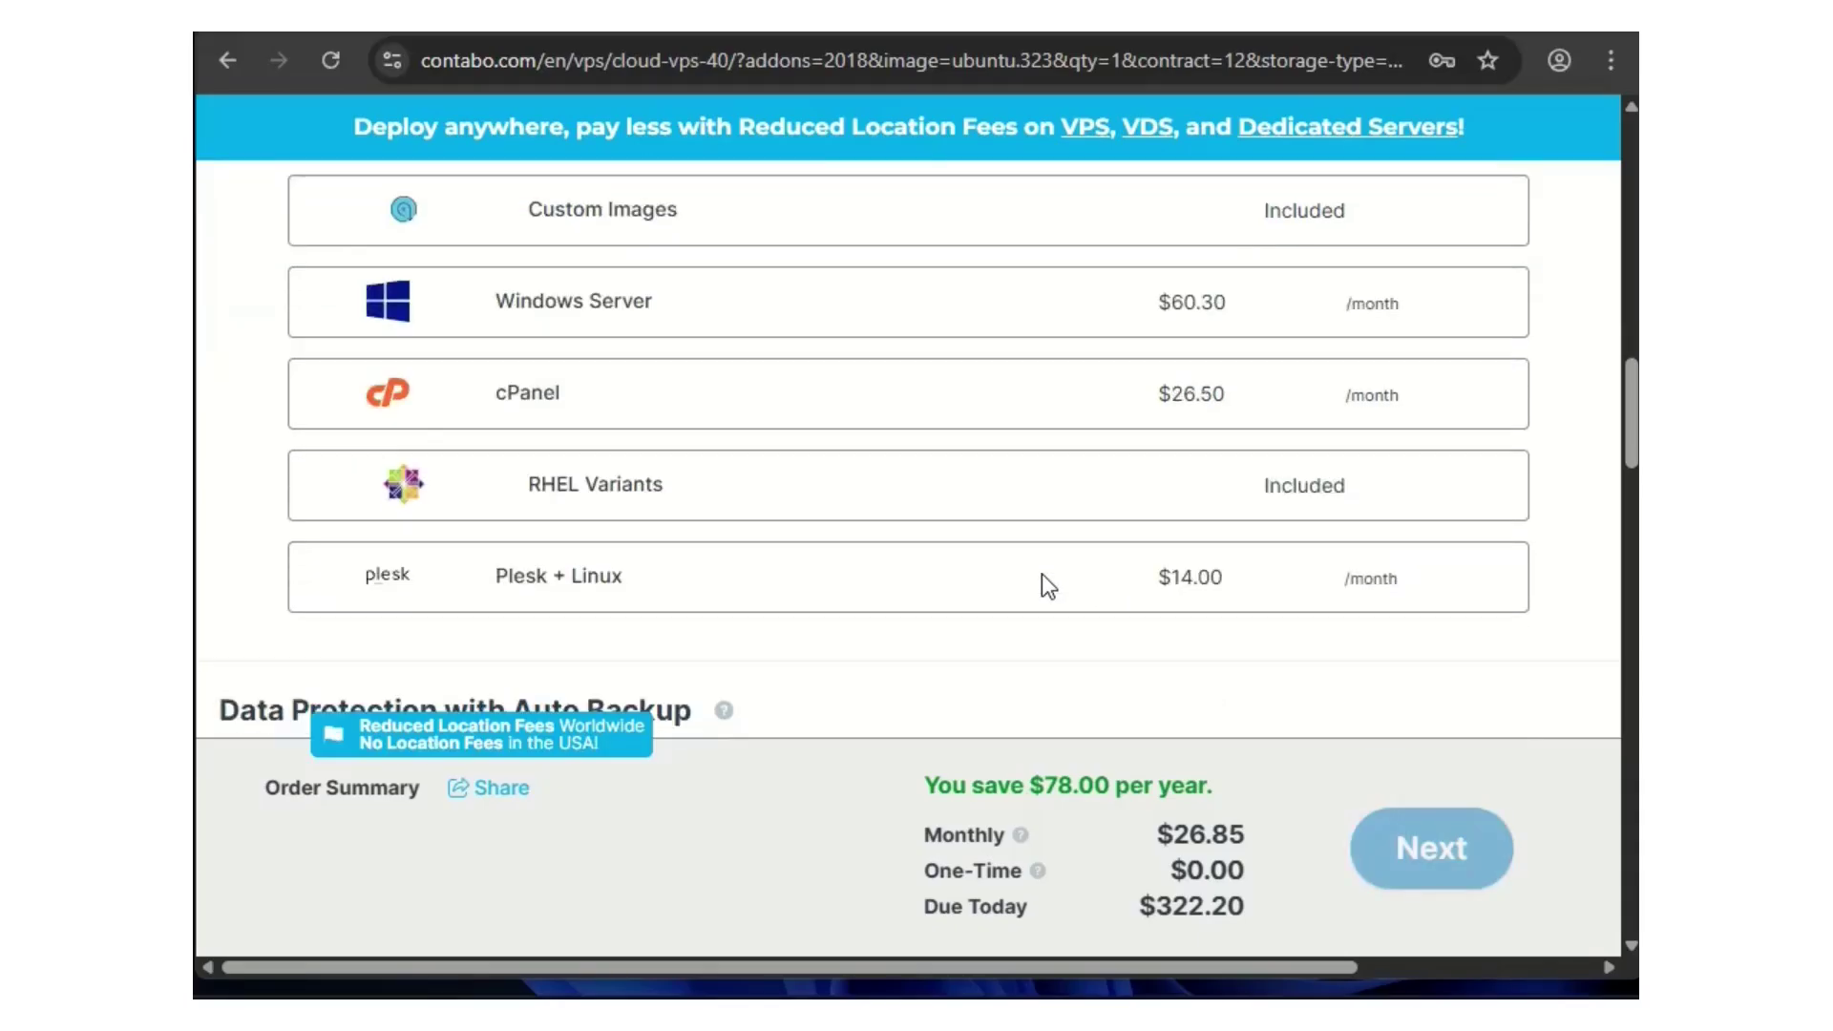
pyautogui.scroll(-8, 1076, 569)
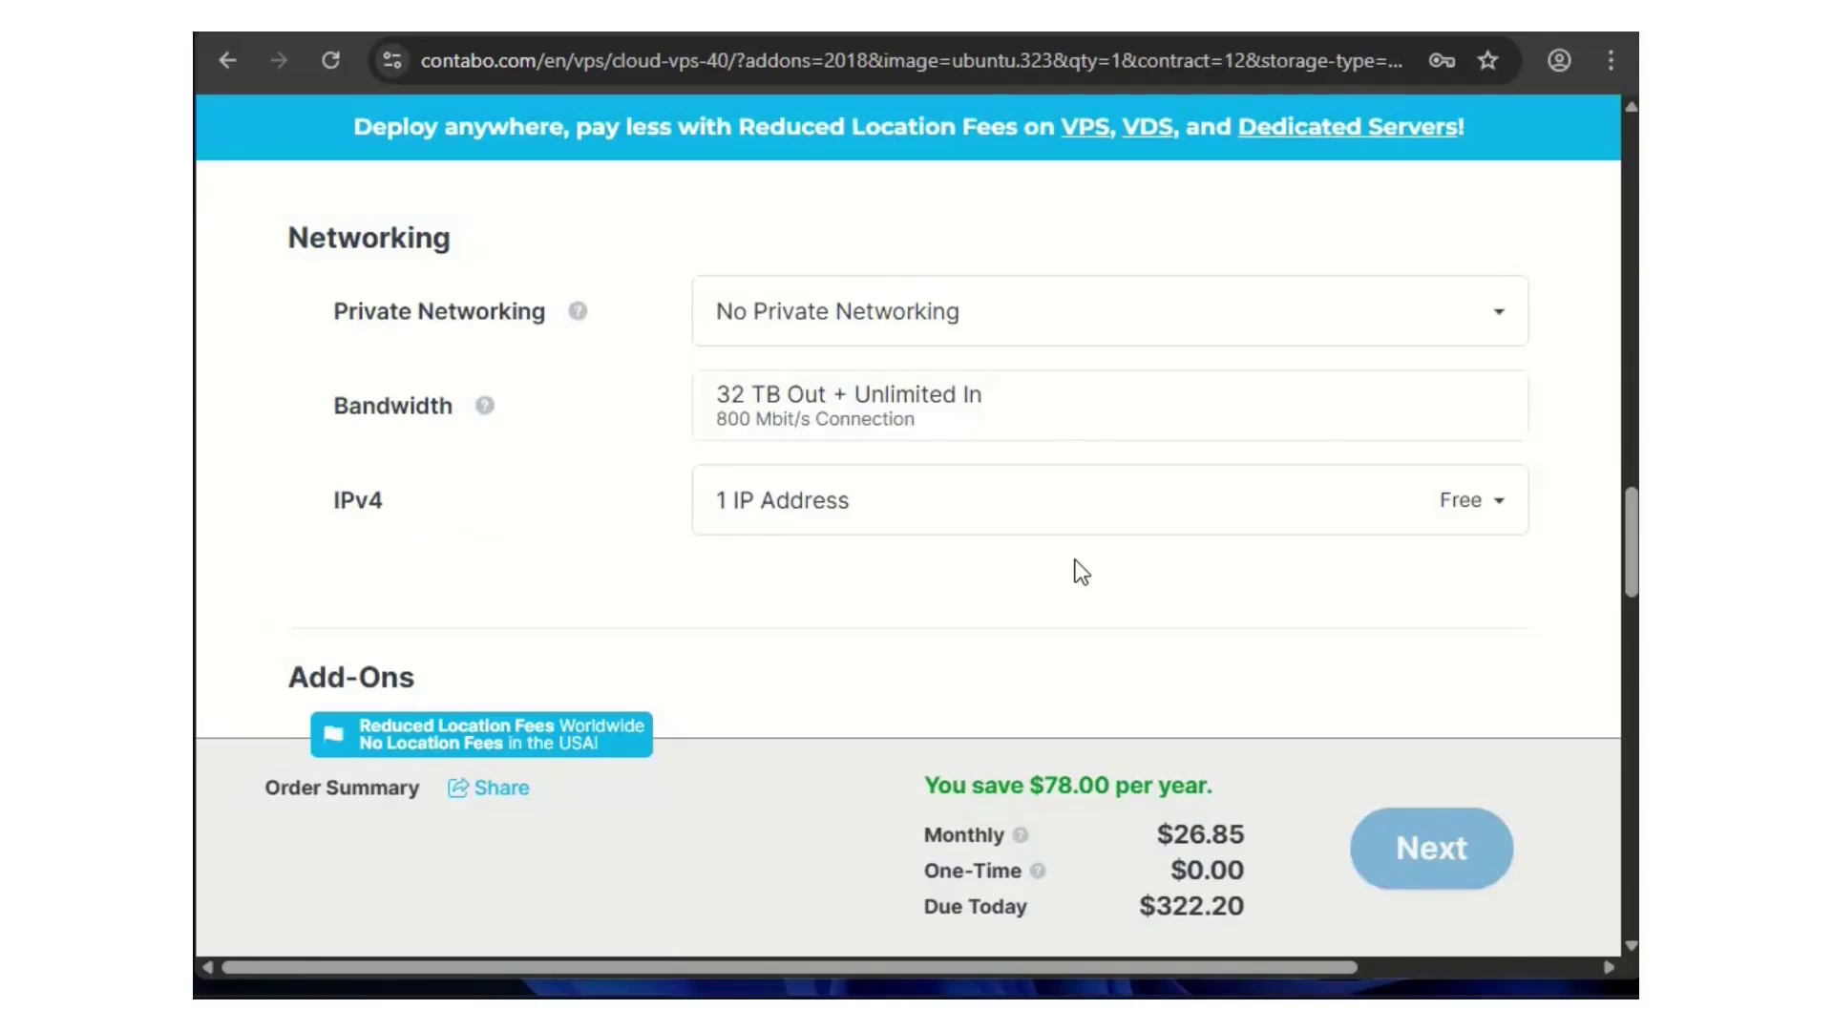
pyautogui.scroll(-2, 867, 360)
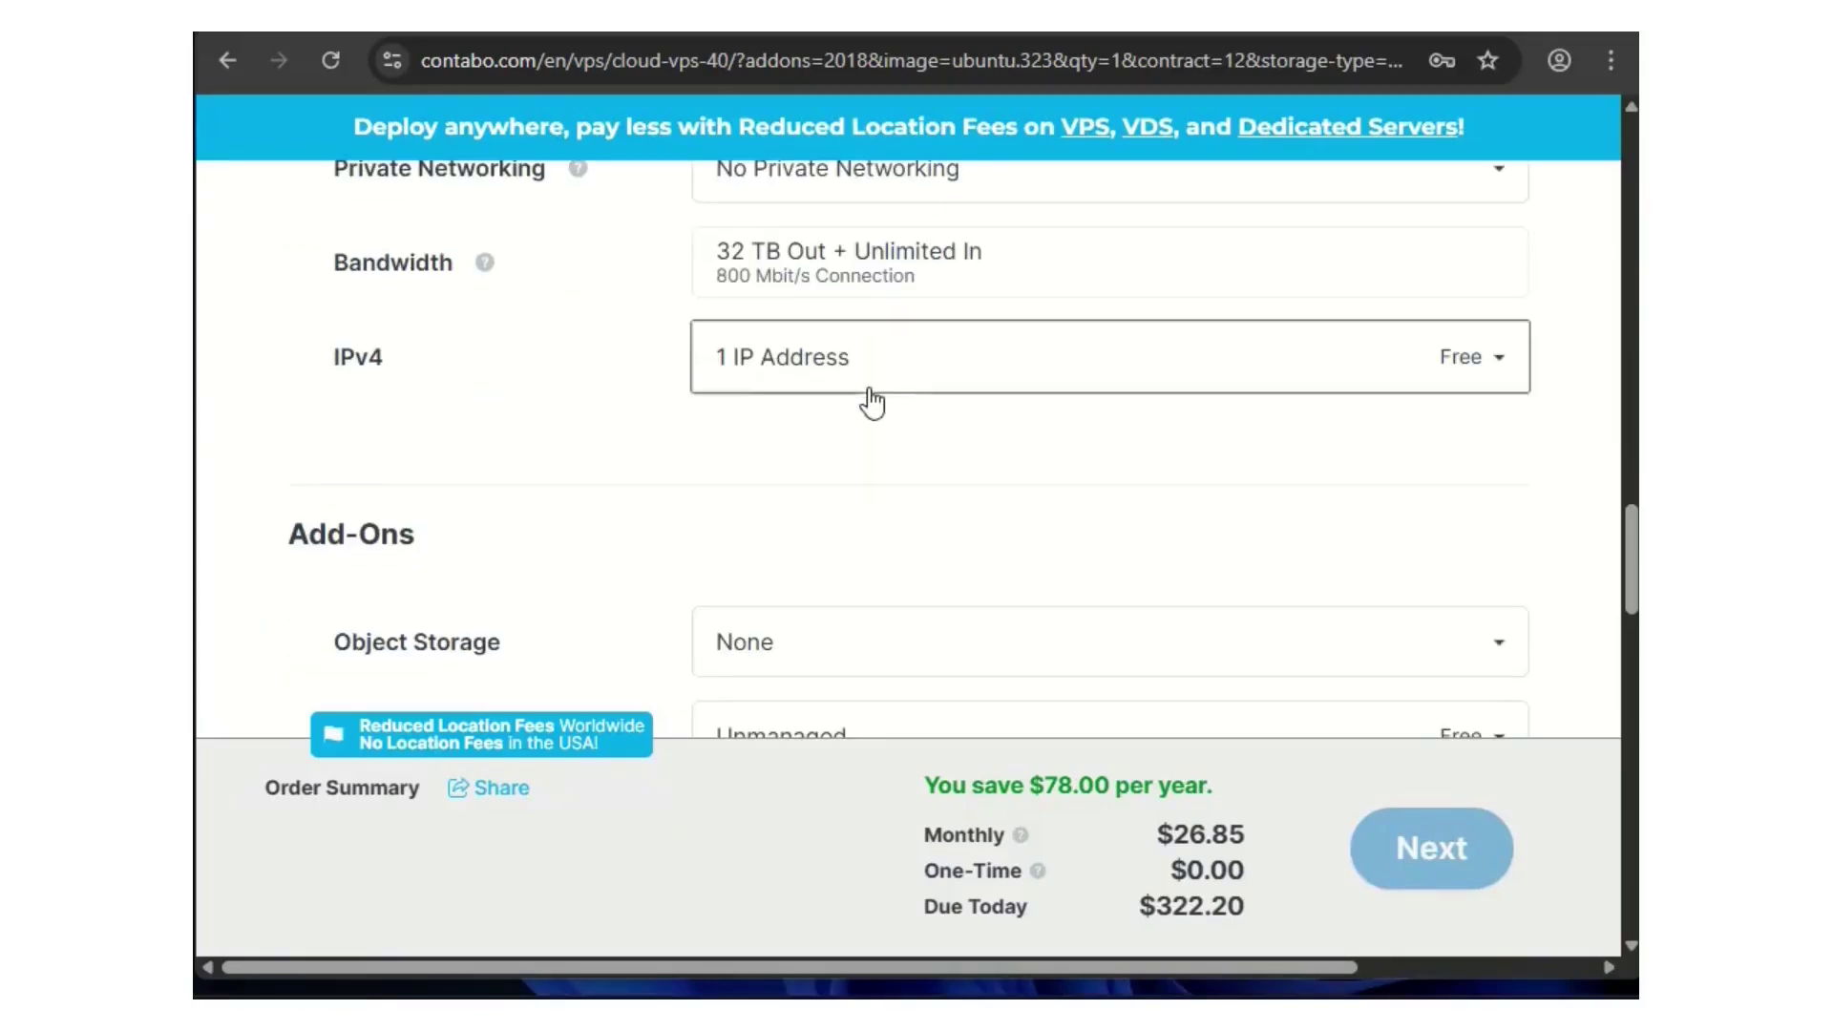
pyautogui.scroll(-3, 870, 401)
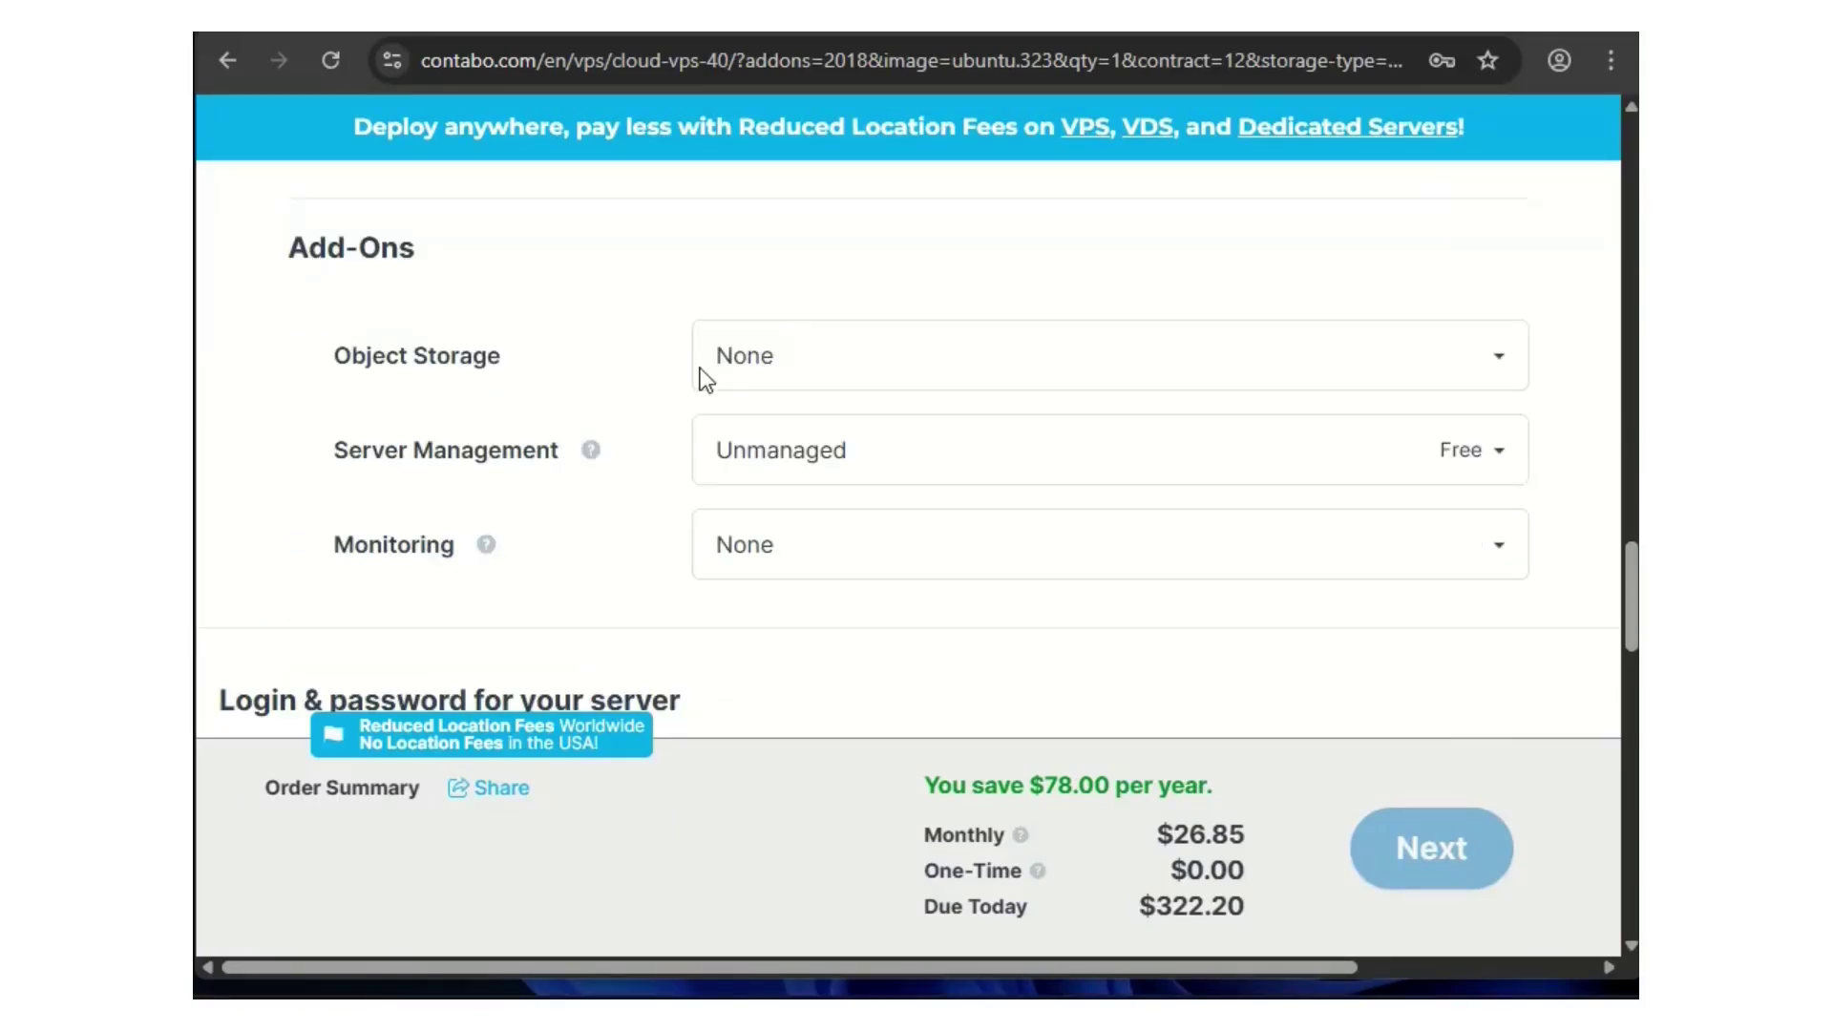
pyautogui.scroll(-6, 1003, 444)
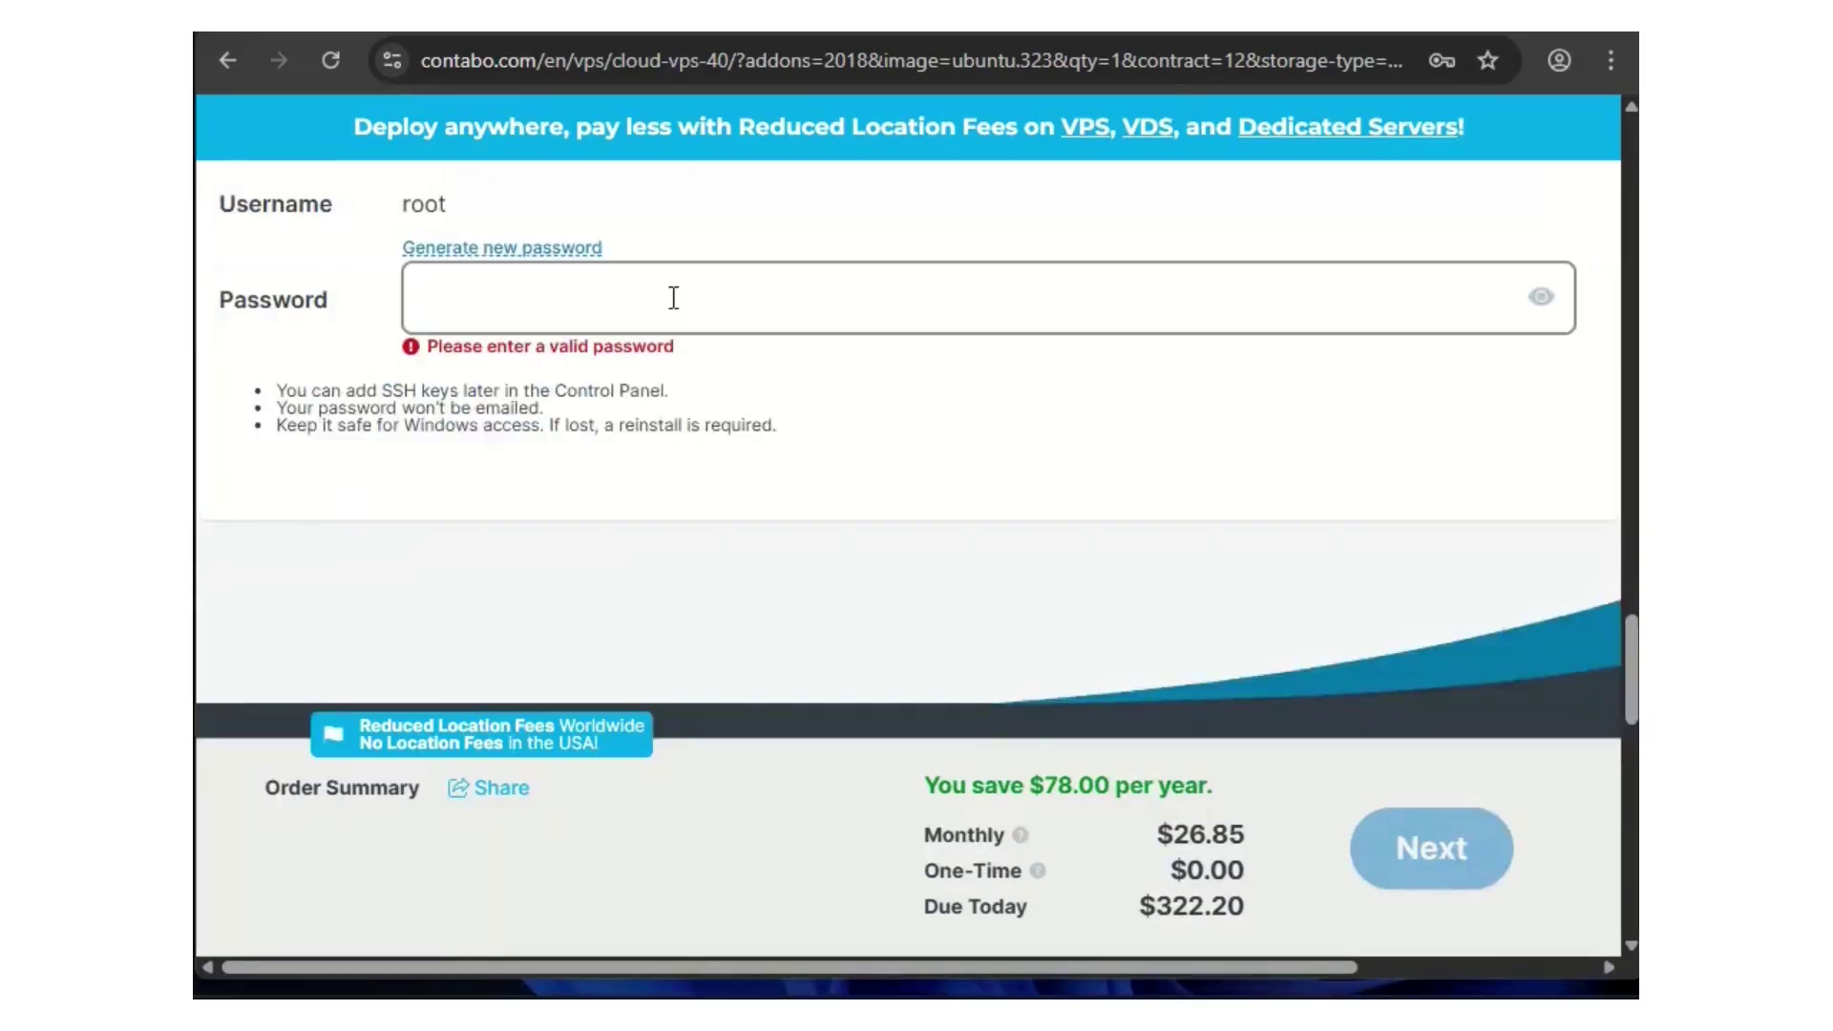
pyautogui.click(626, 304)
pyautogui.click(1204, 408)
# Step: Scroll back up through the order and switch to the Namecheap dashboard
pyautogui.scroll(-2, 1190, 381)
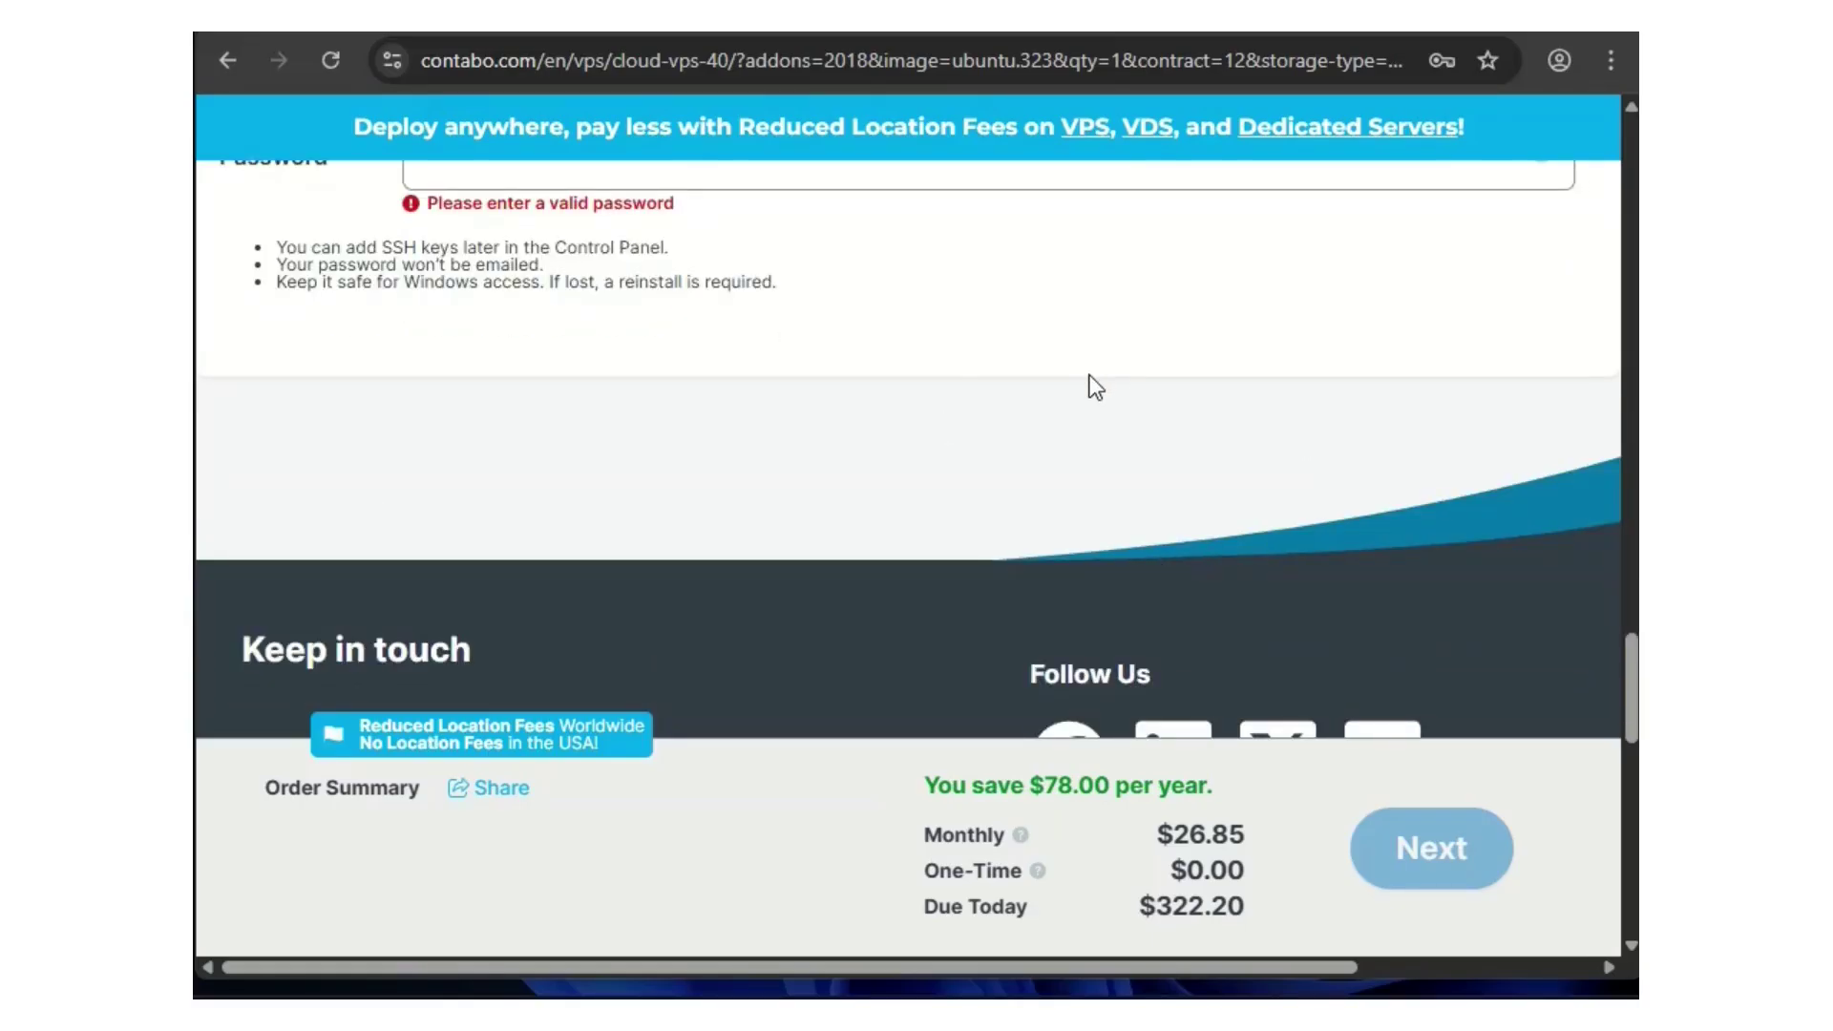
pyautogui.scroll(4, 1068, 391)
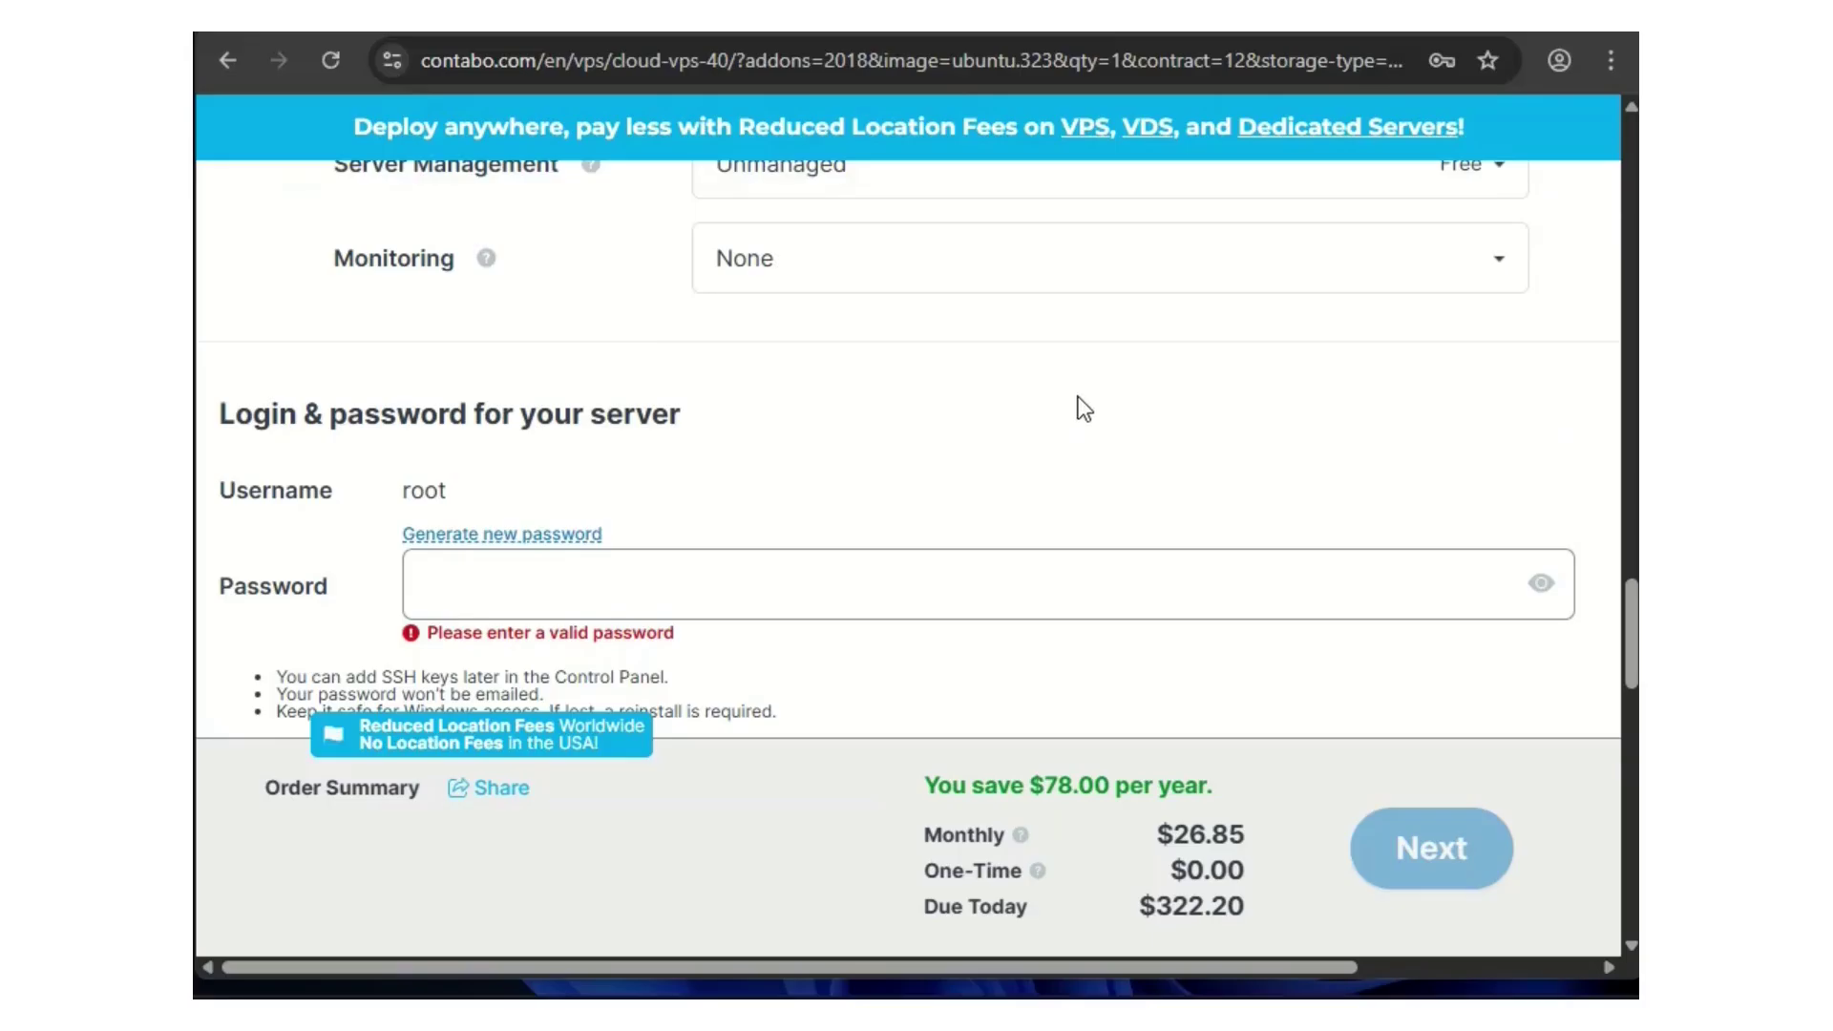
pyautogui.scroll(15, 1081, 408)
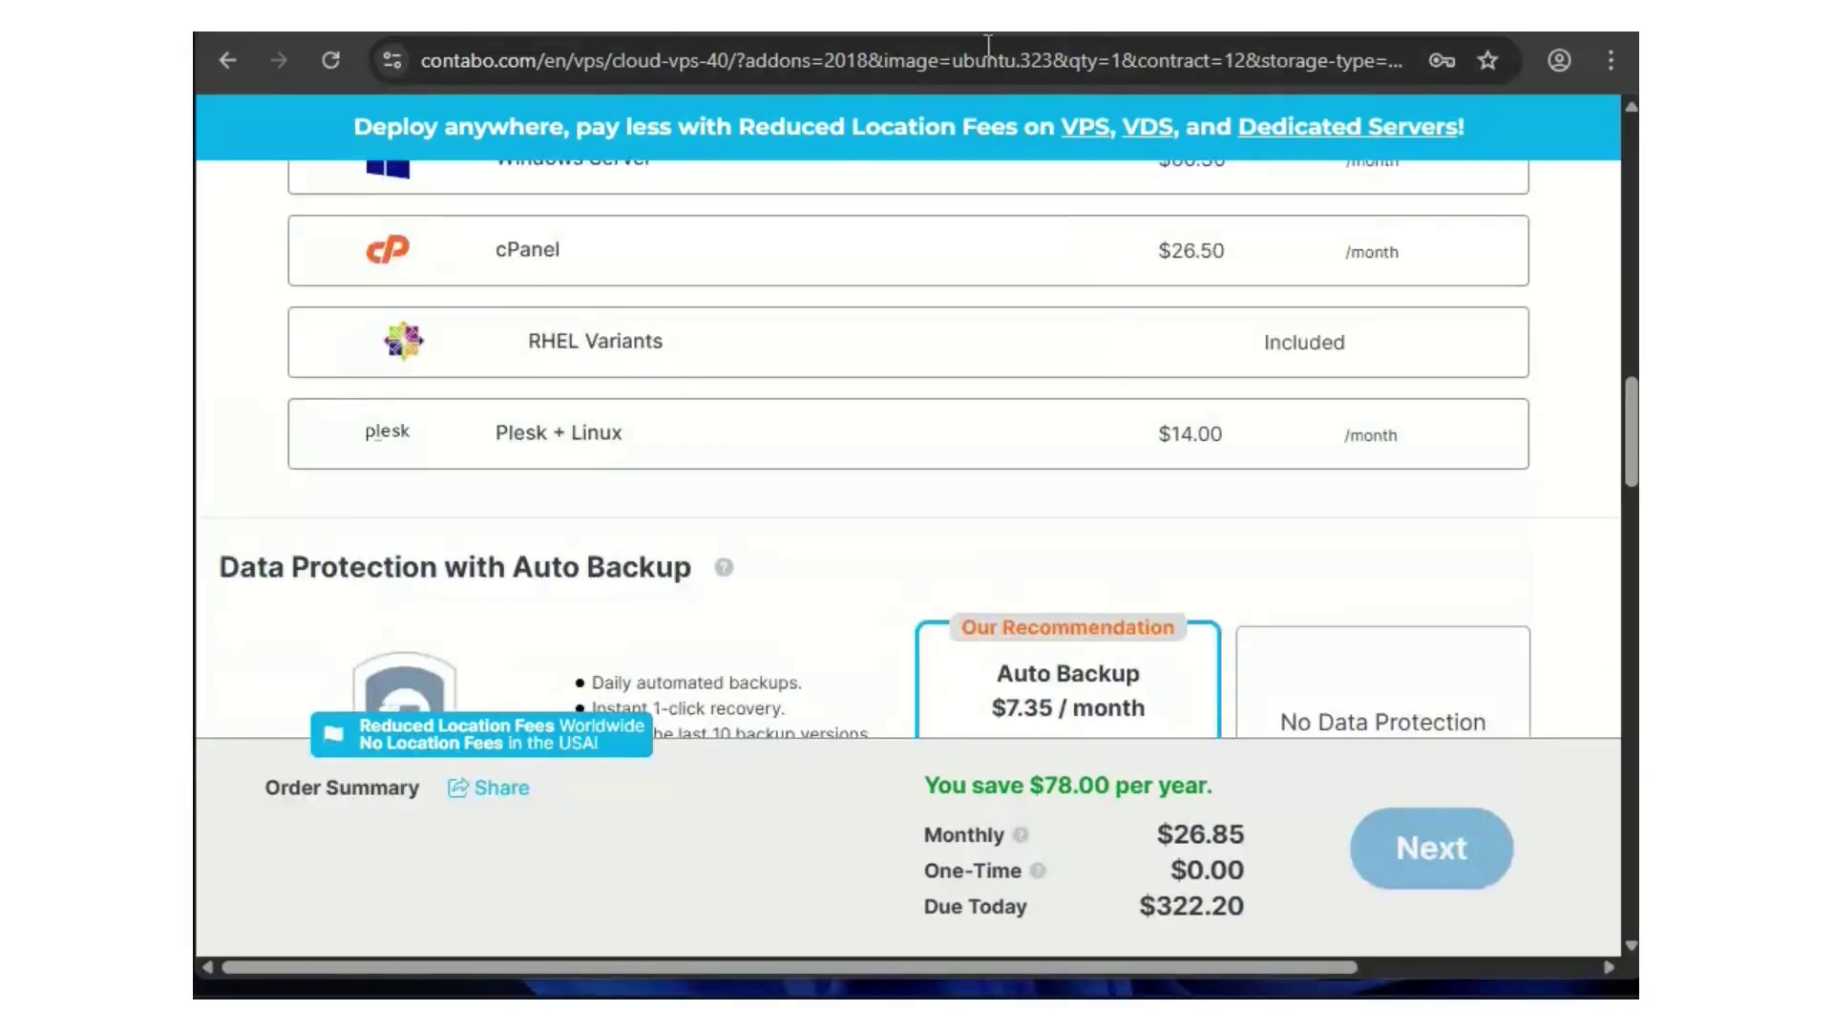
pyautogui.scroll(7, 868, 364)
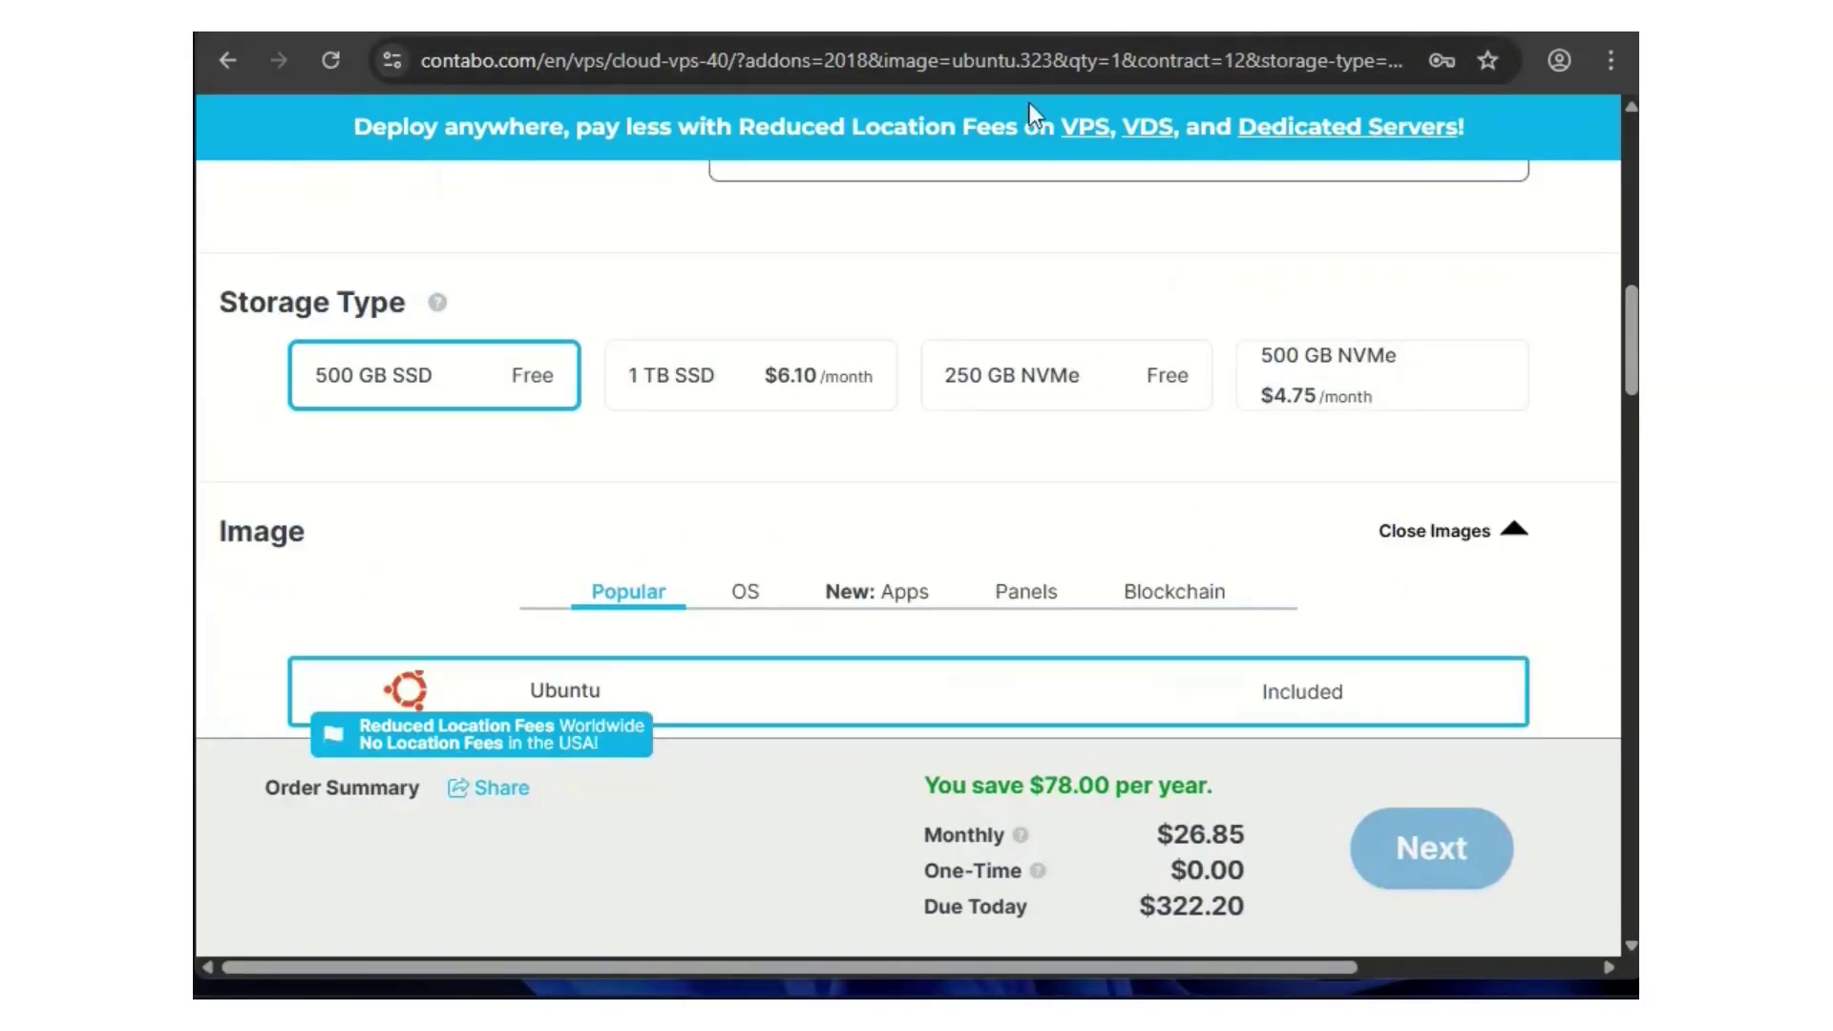
pyautogui.click(1050, 19)
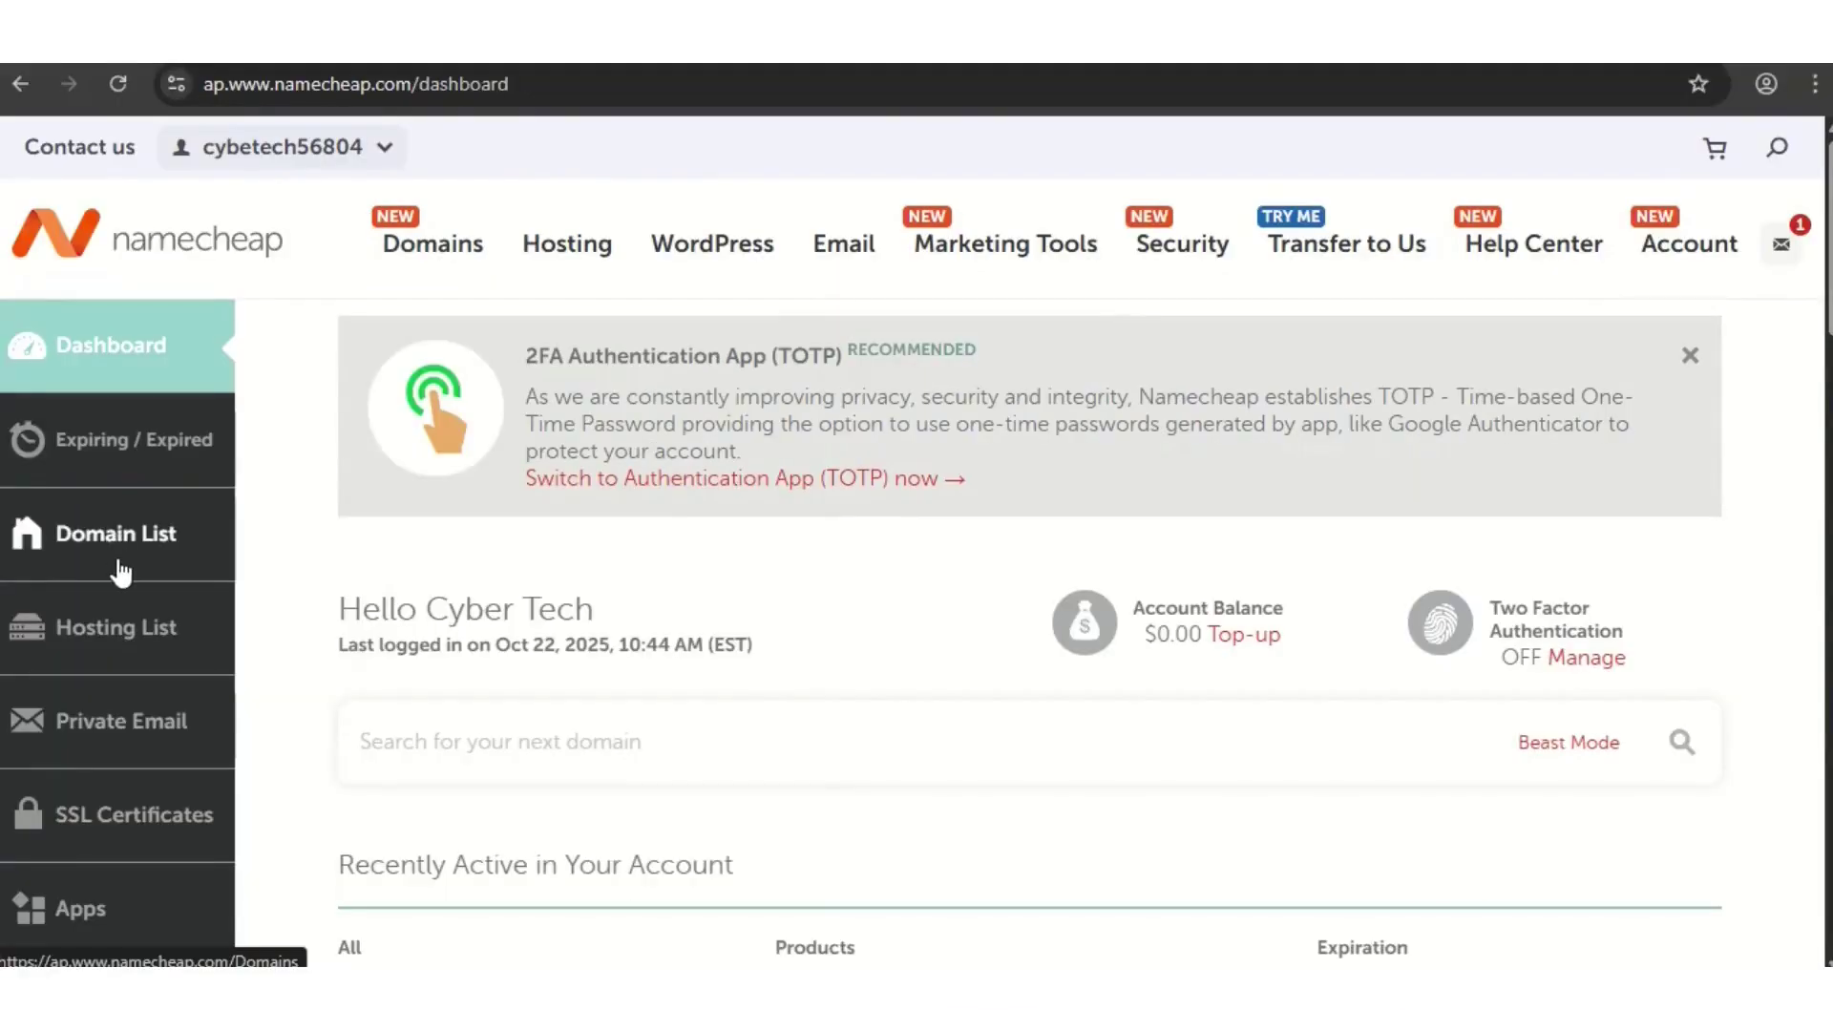
# Step: From Domain List, manage cybertech-arena.com to view its details page
pyautogui.click(114, 540)
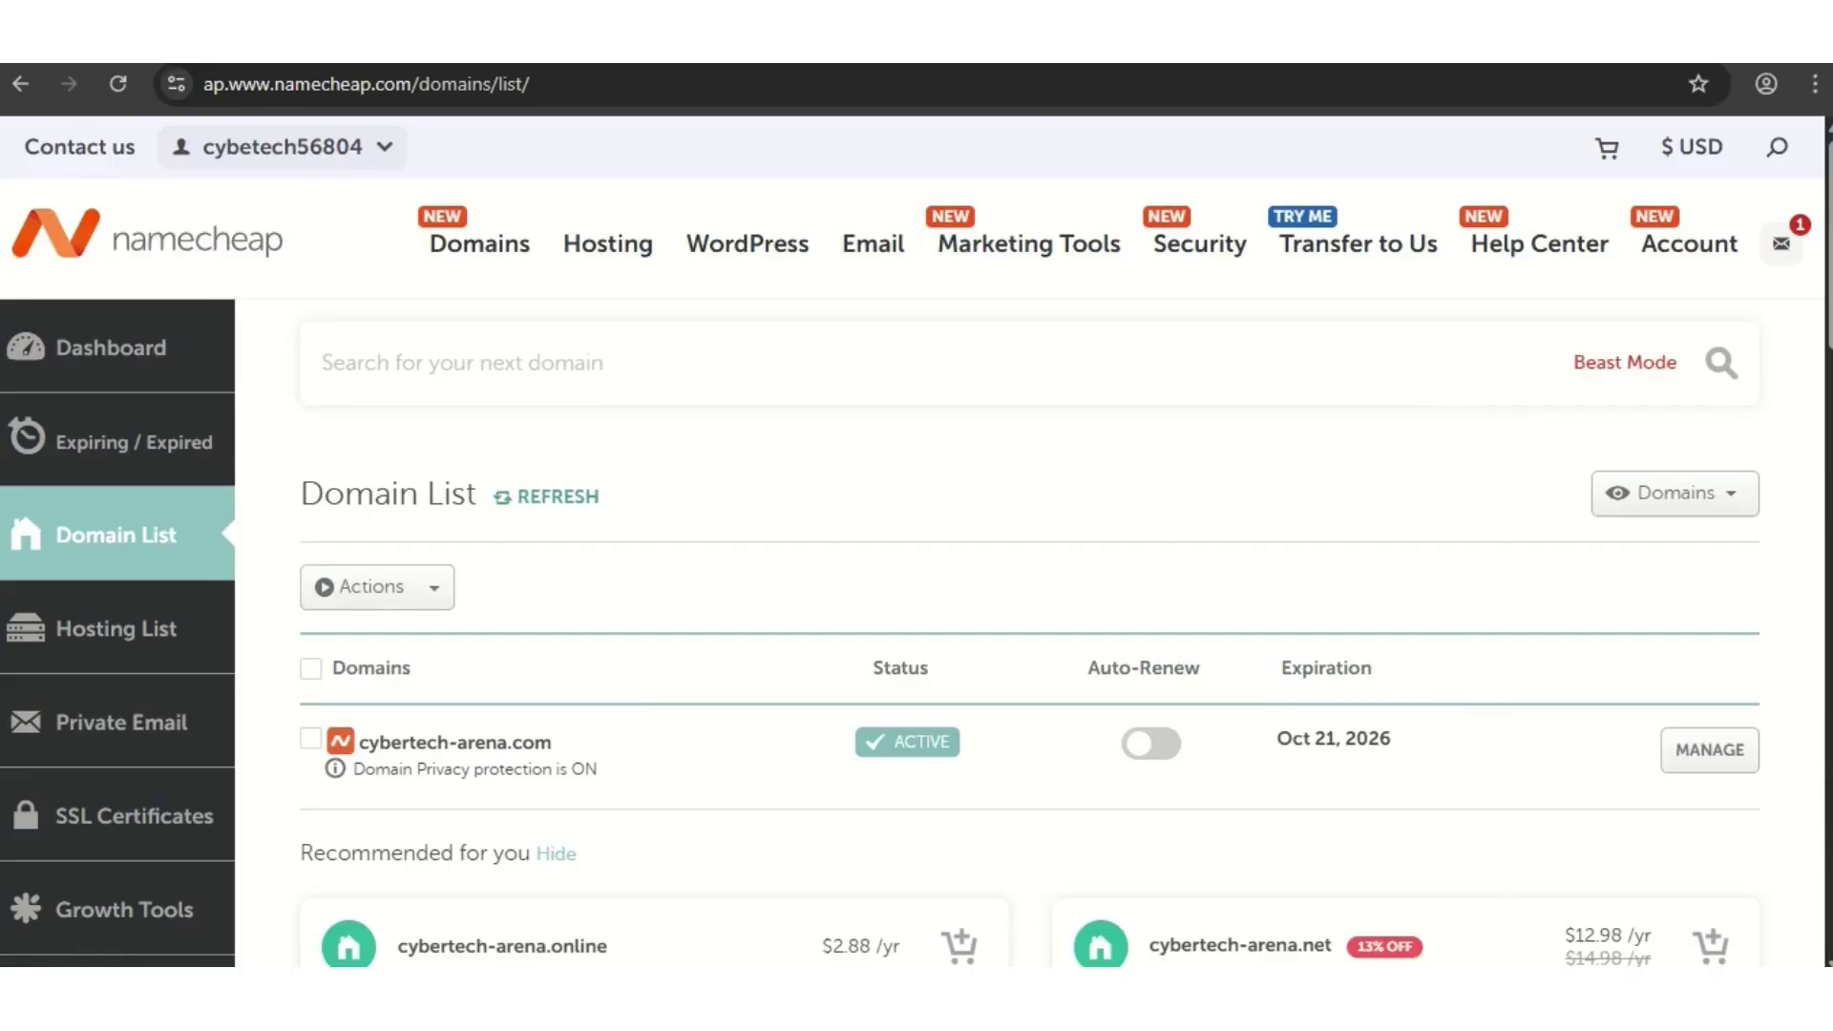
pyautogui.click(1689, 759)
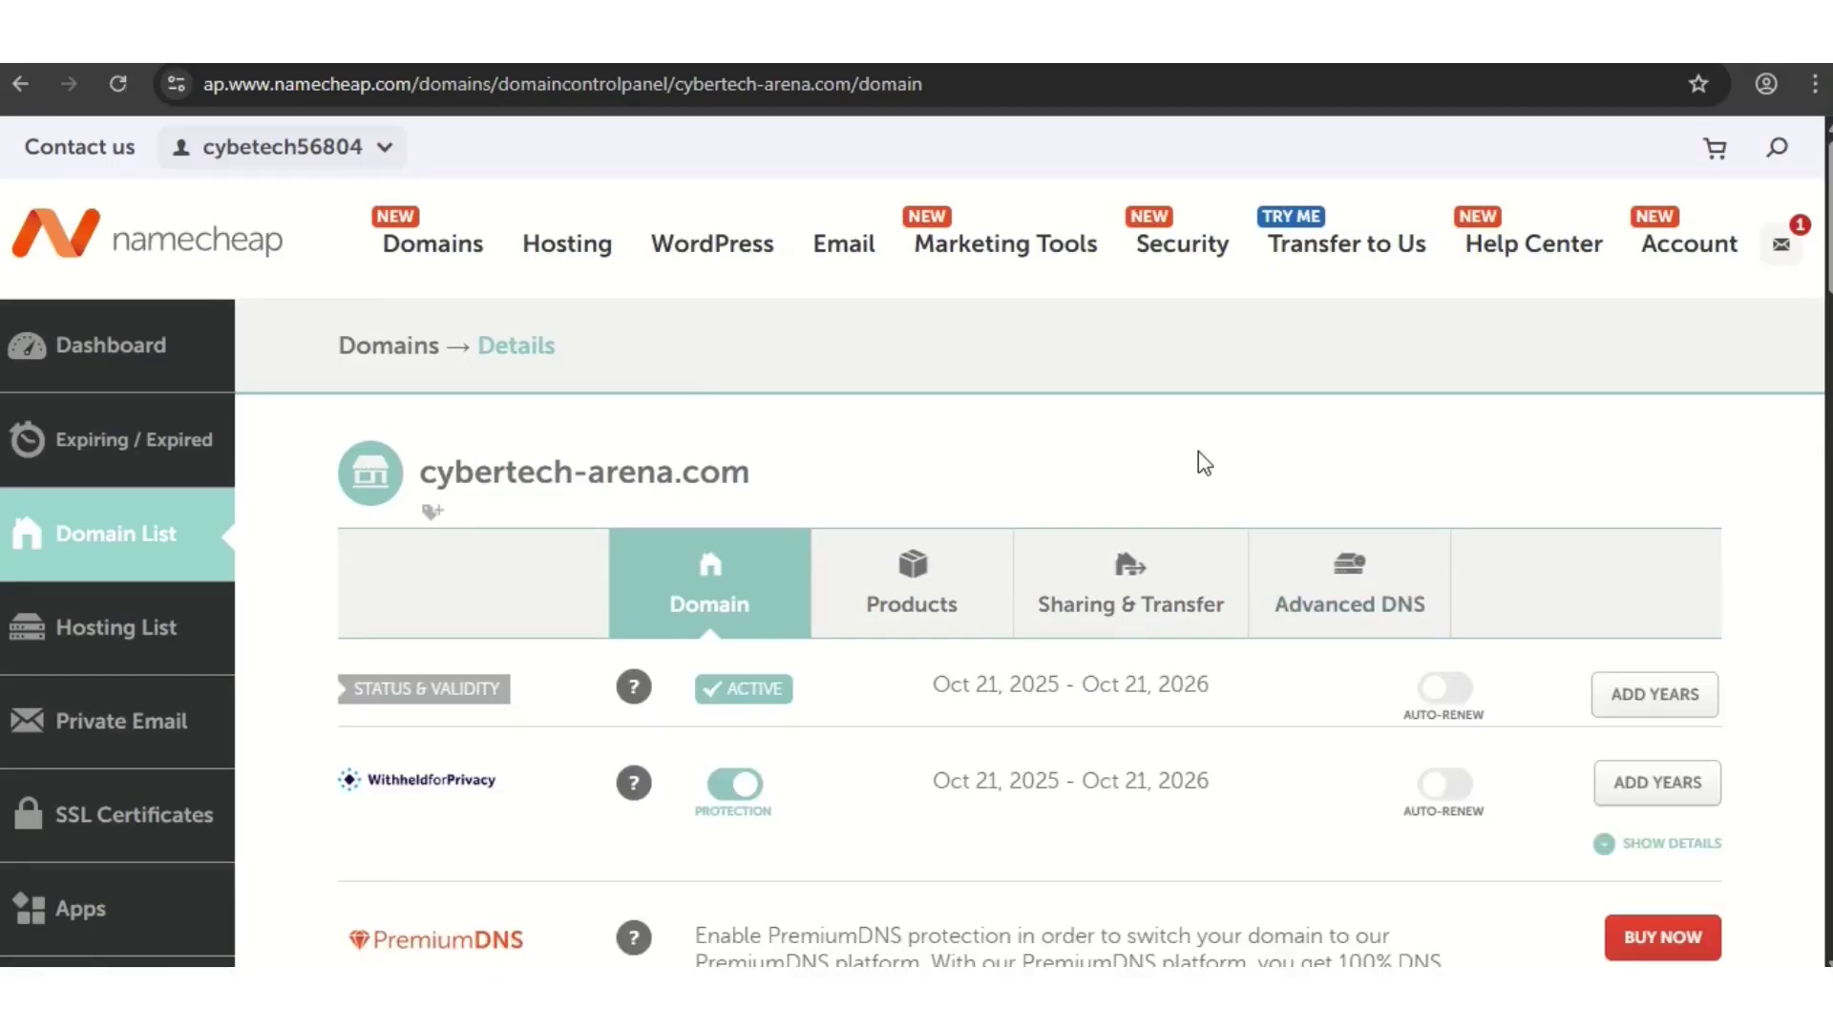
pyautogui.scroll(-2, 1297, 515)
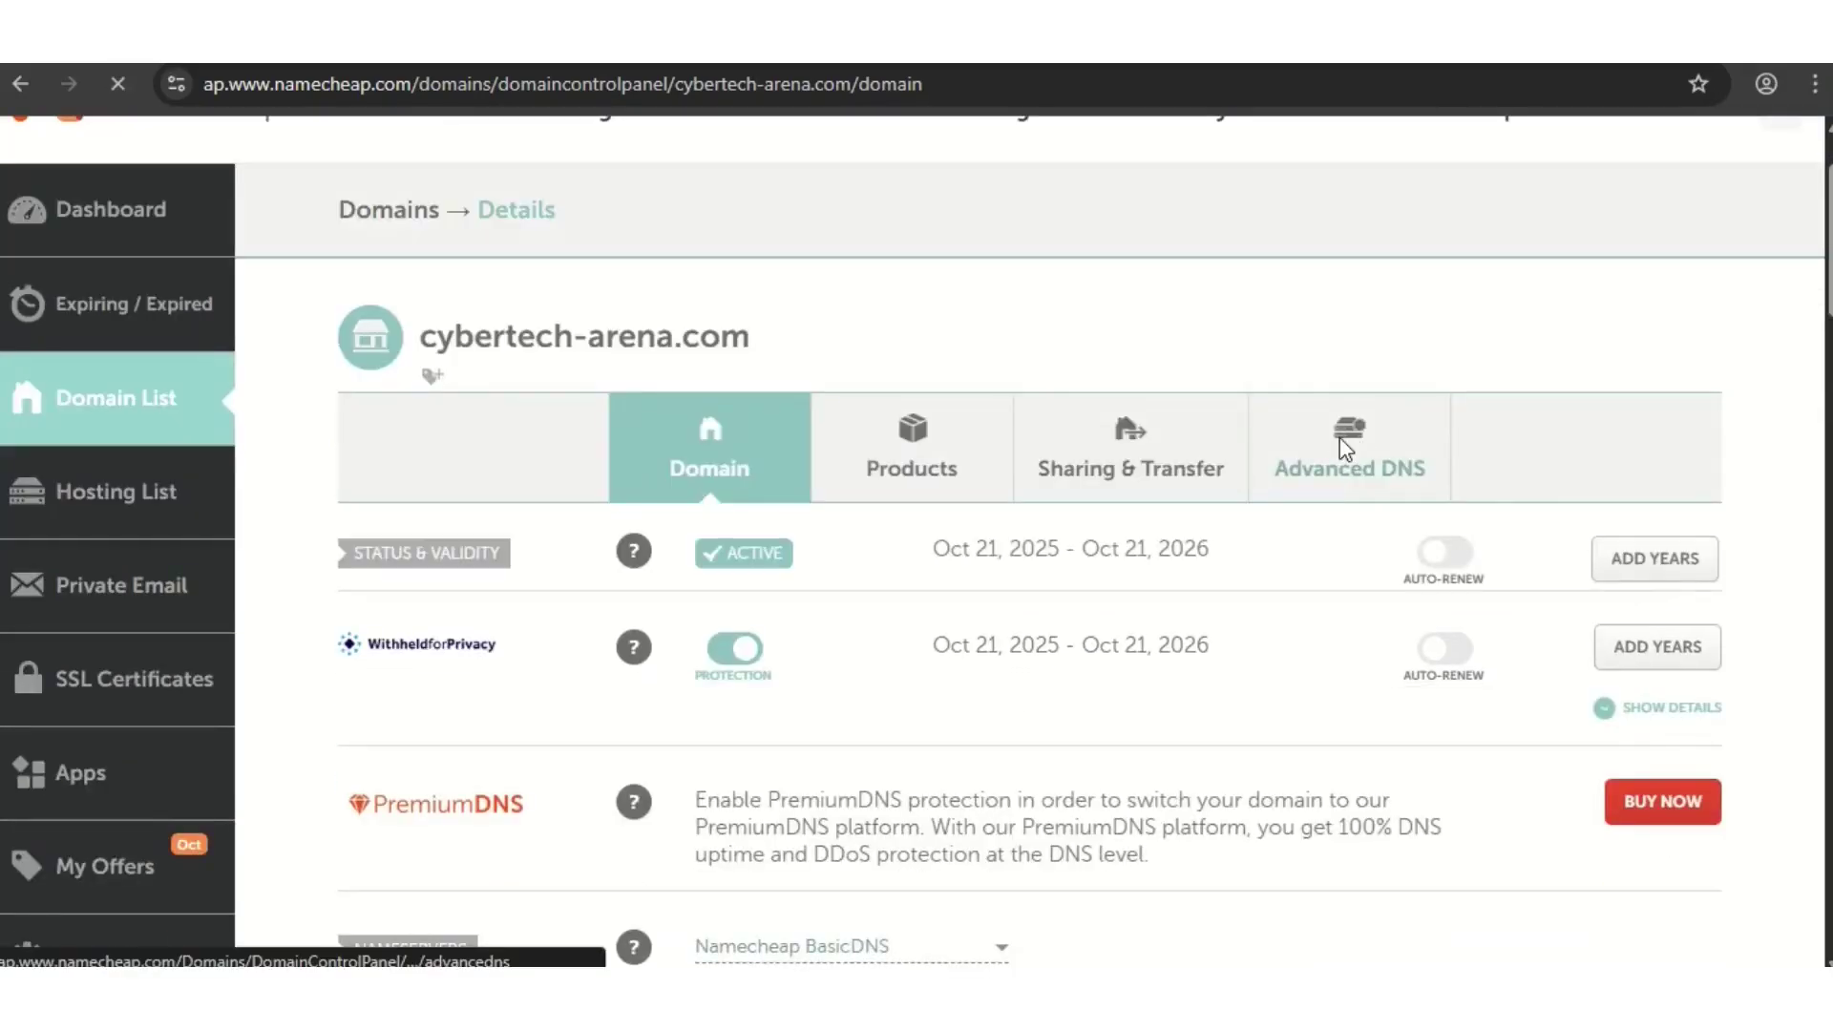
# Step: View the Advanced DNS A and TXT host records for cybertech-arena.com
pyautogui.click(1338, 437)
pyautogui.scroll(-3, 1470, 420)
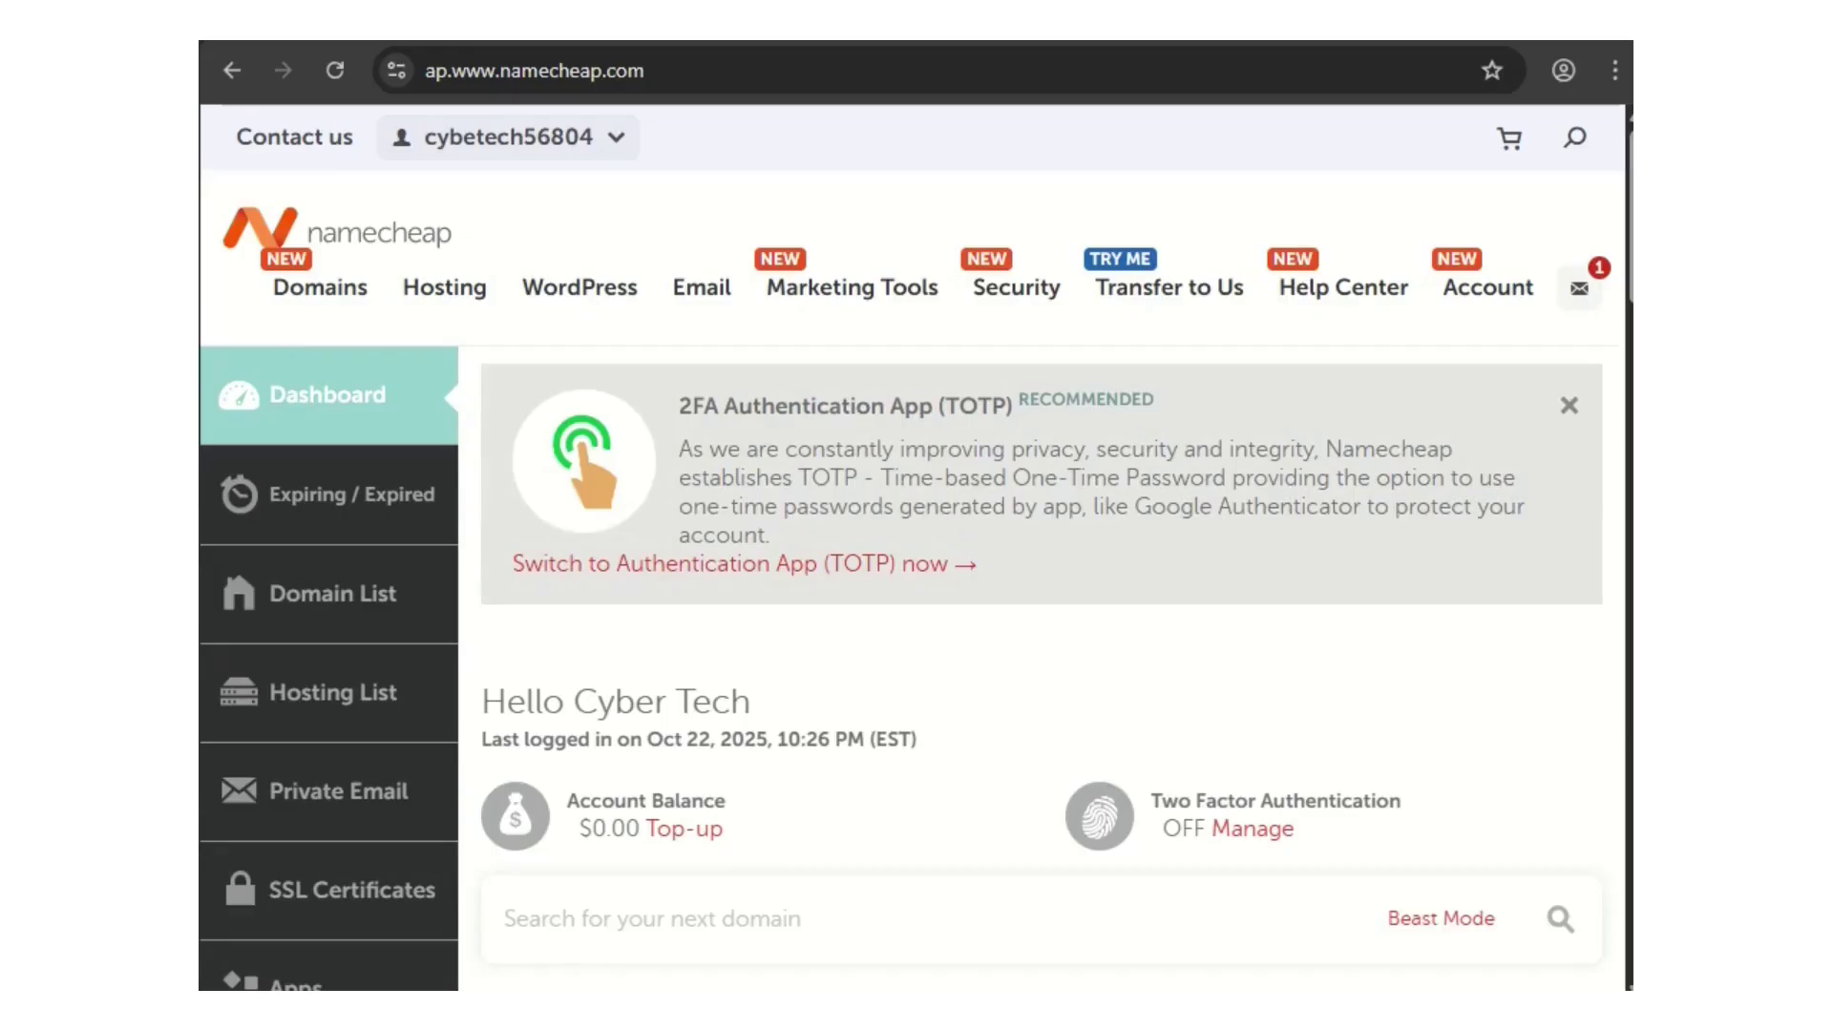
# Step: Connect over SSH to 109.123.245.127 and log in as root with the account password
pyautogui.rightClick(1182, 371)
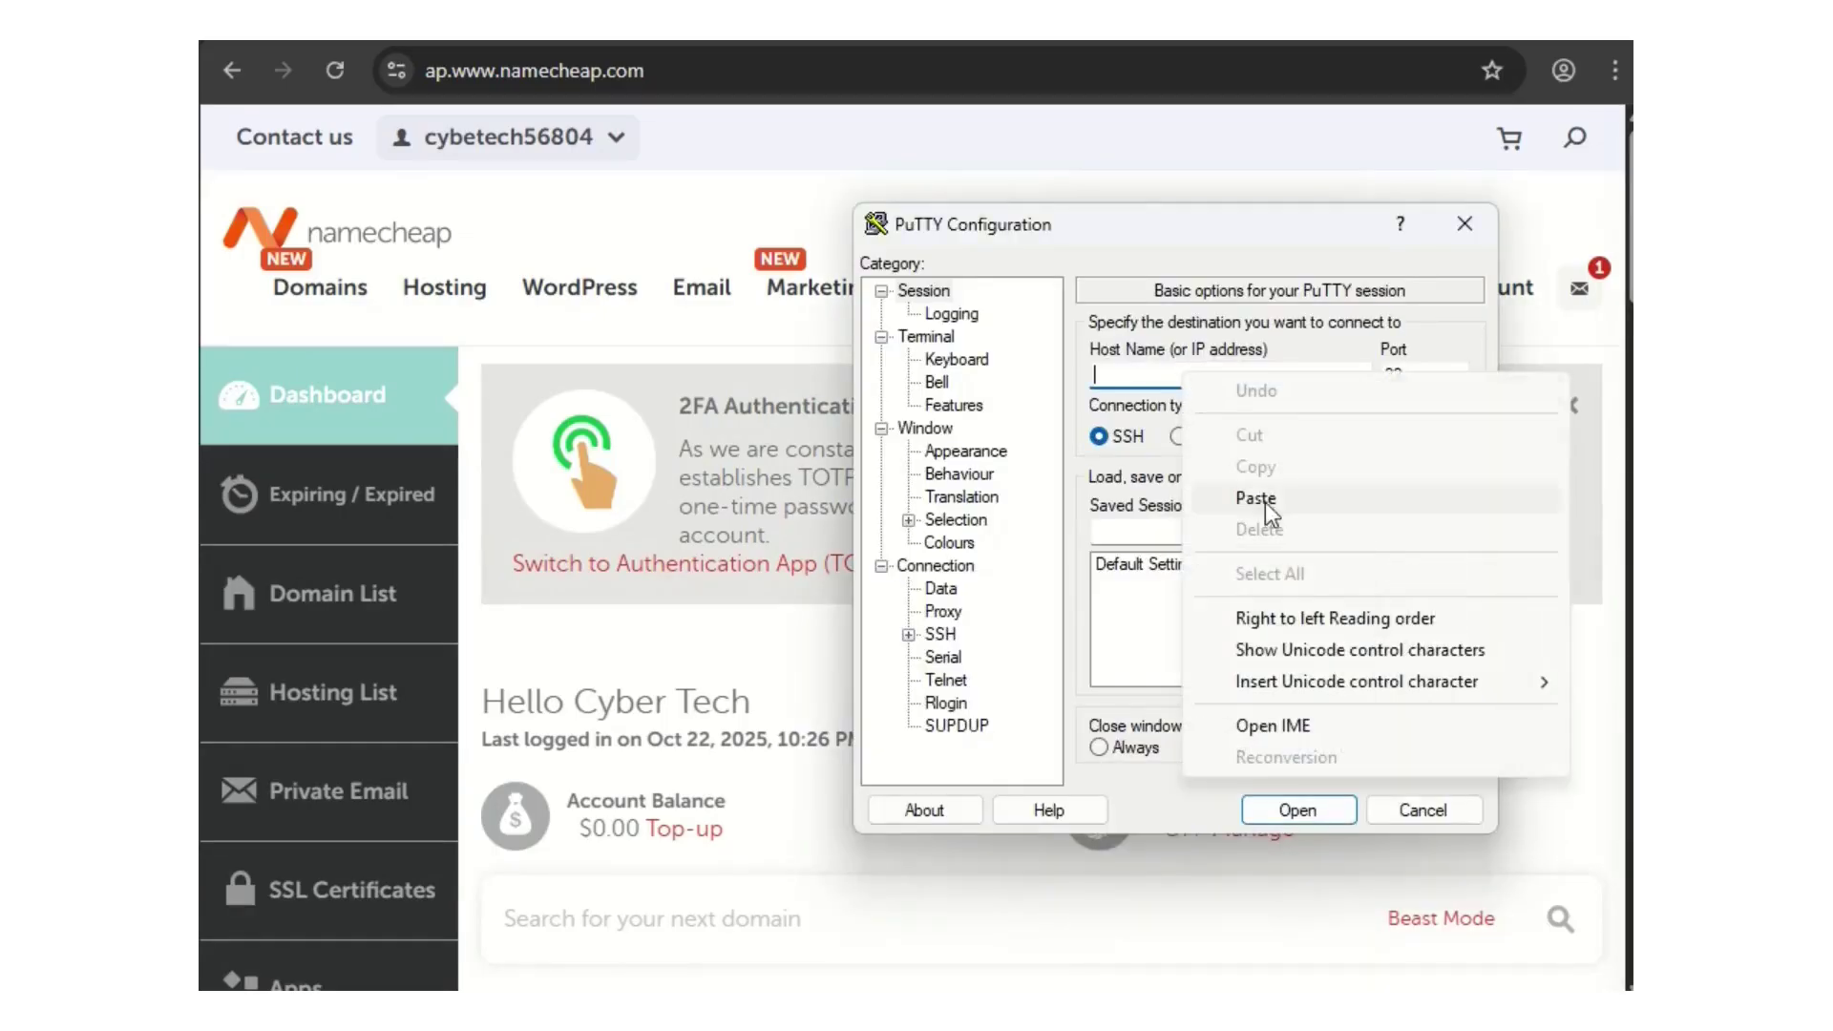
pyautogui.click(1256, 498)
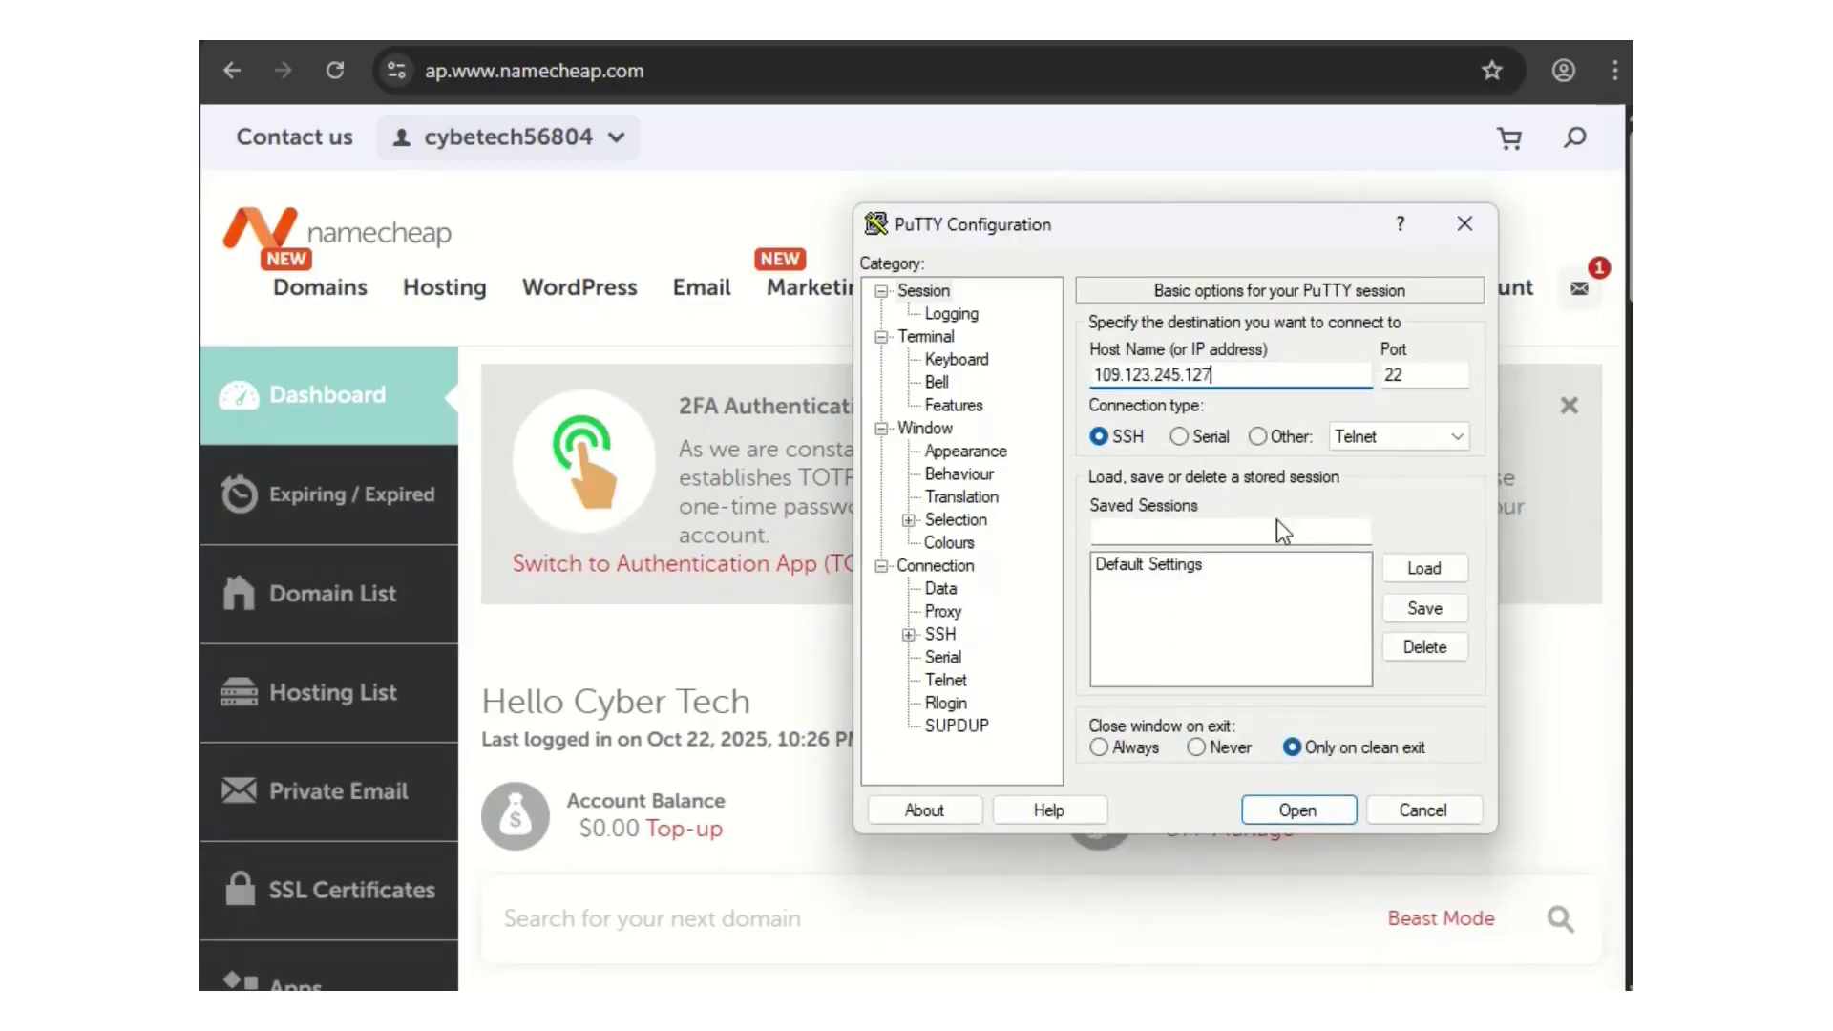
pyautogui.click(1300, 811)
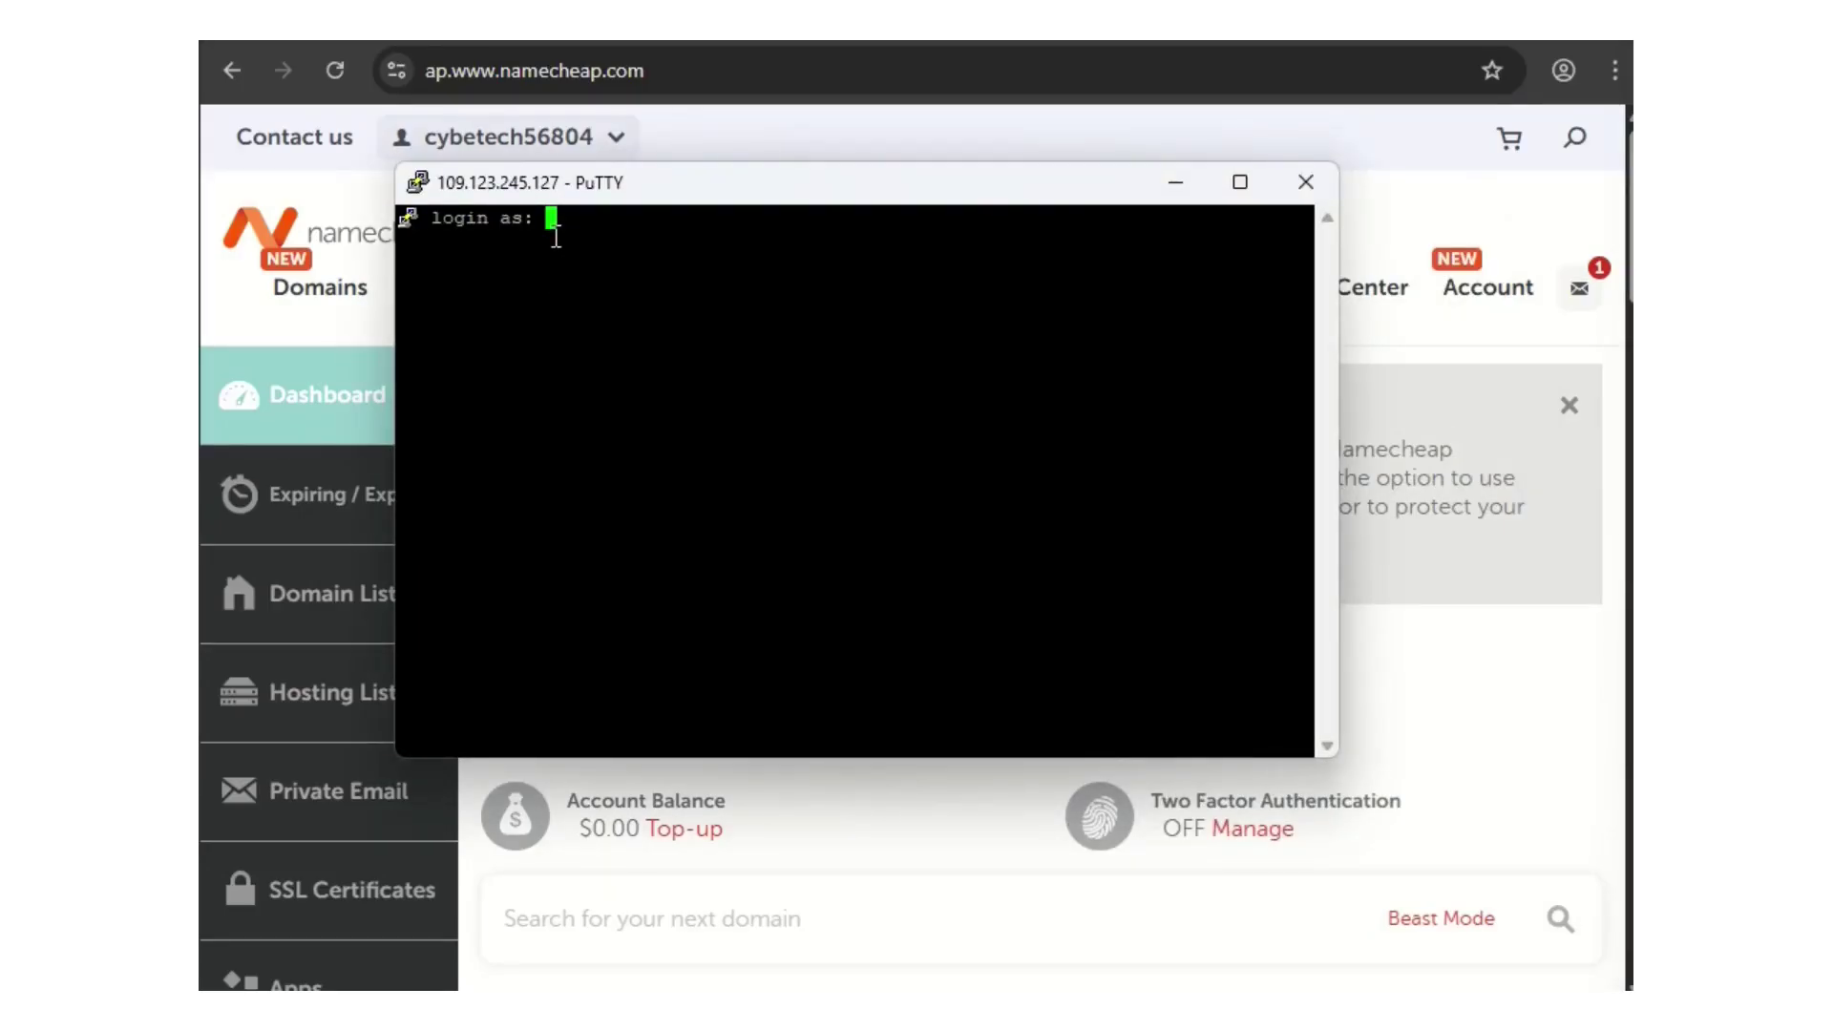
pyautogui.write('root')
pyautogui.press('Return')
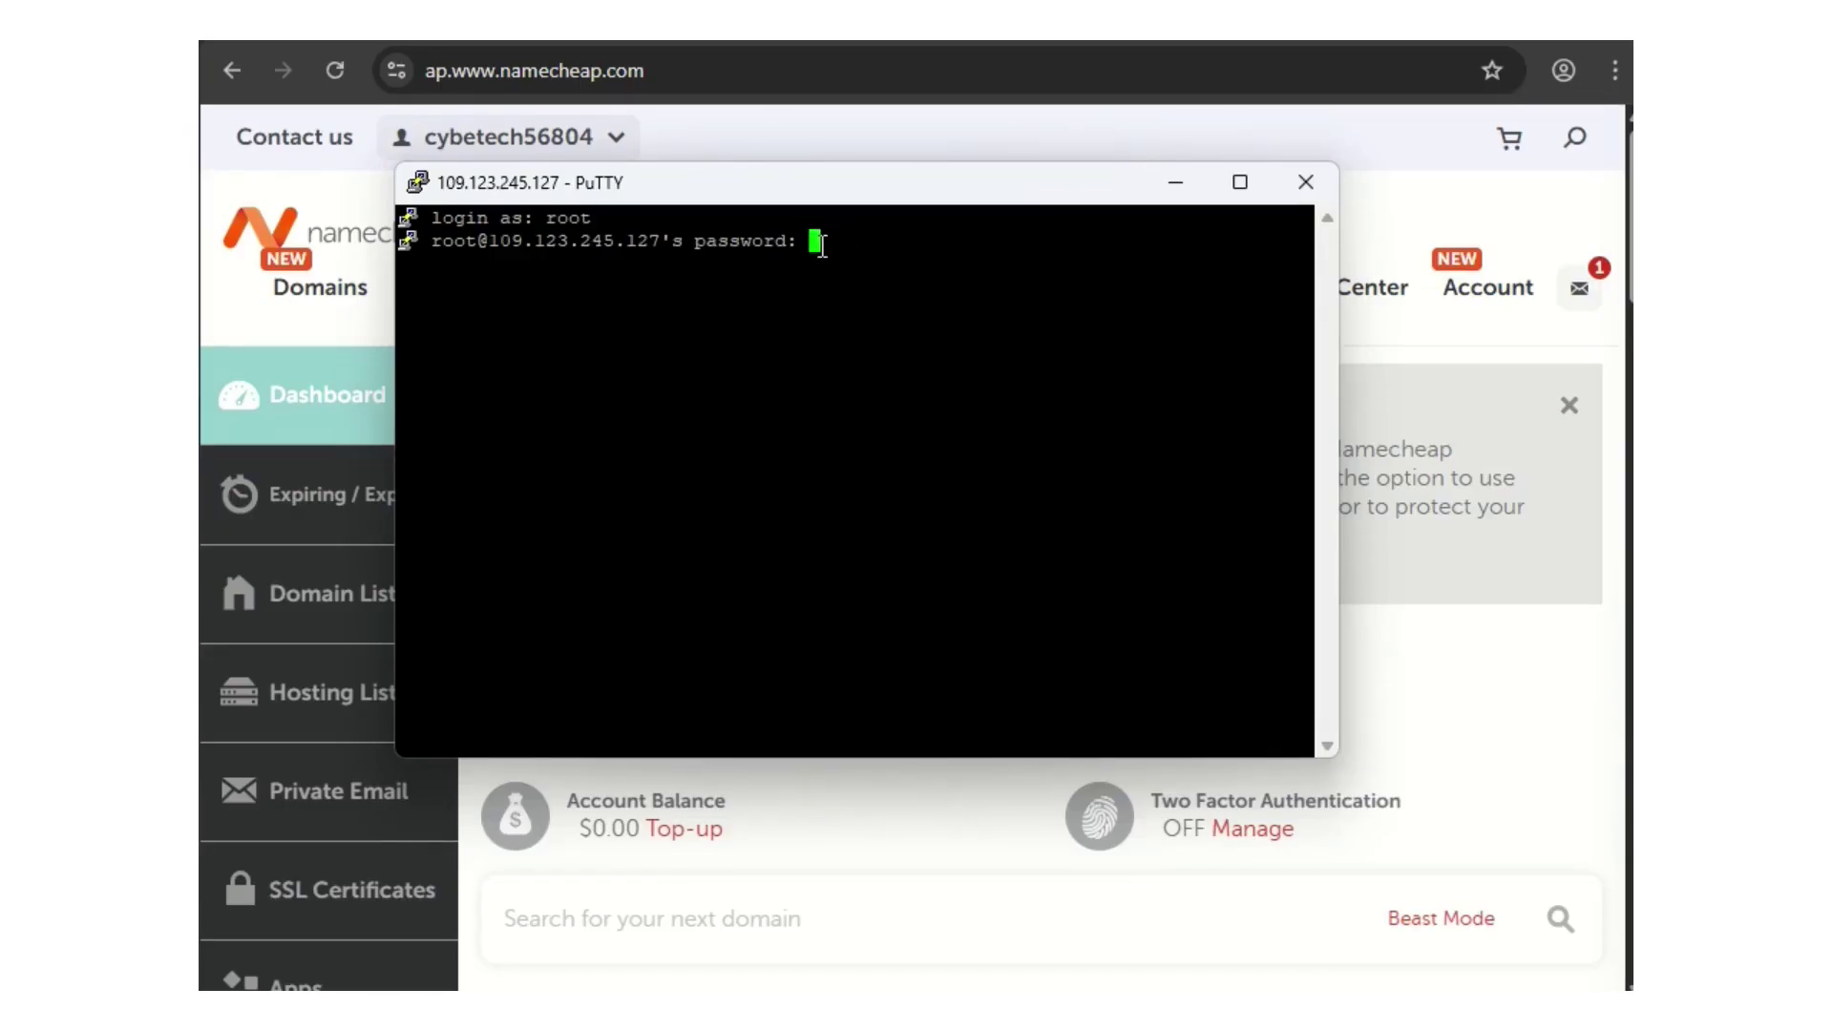
pyautogui.press('Return')
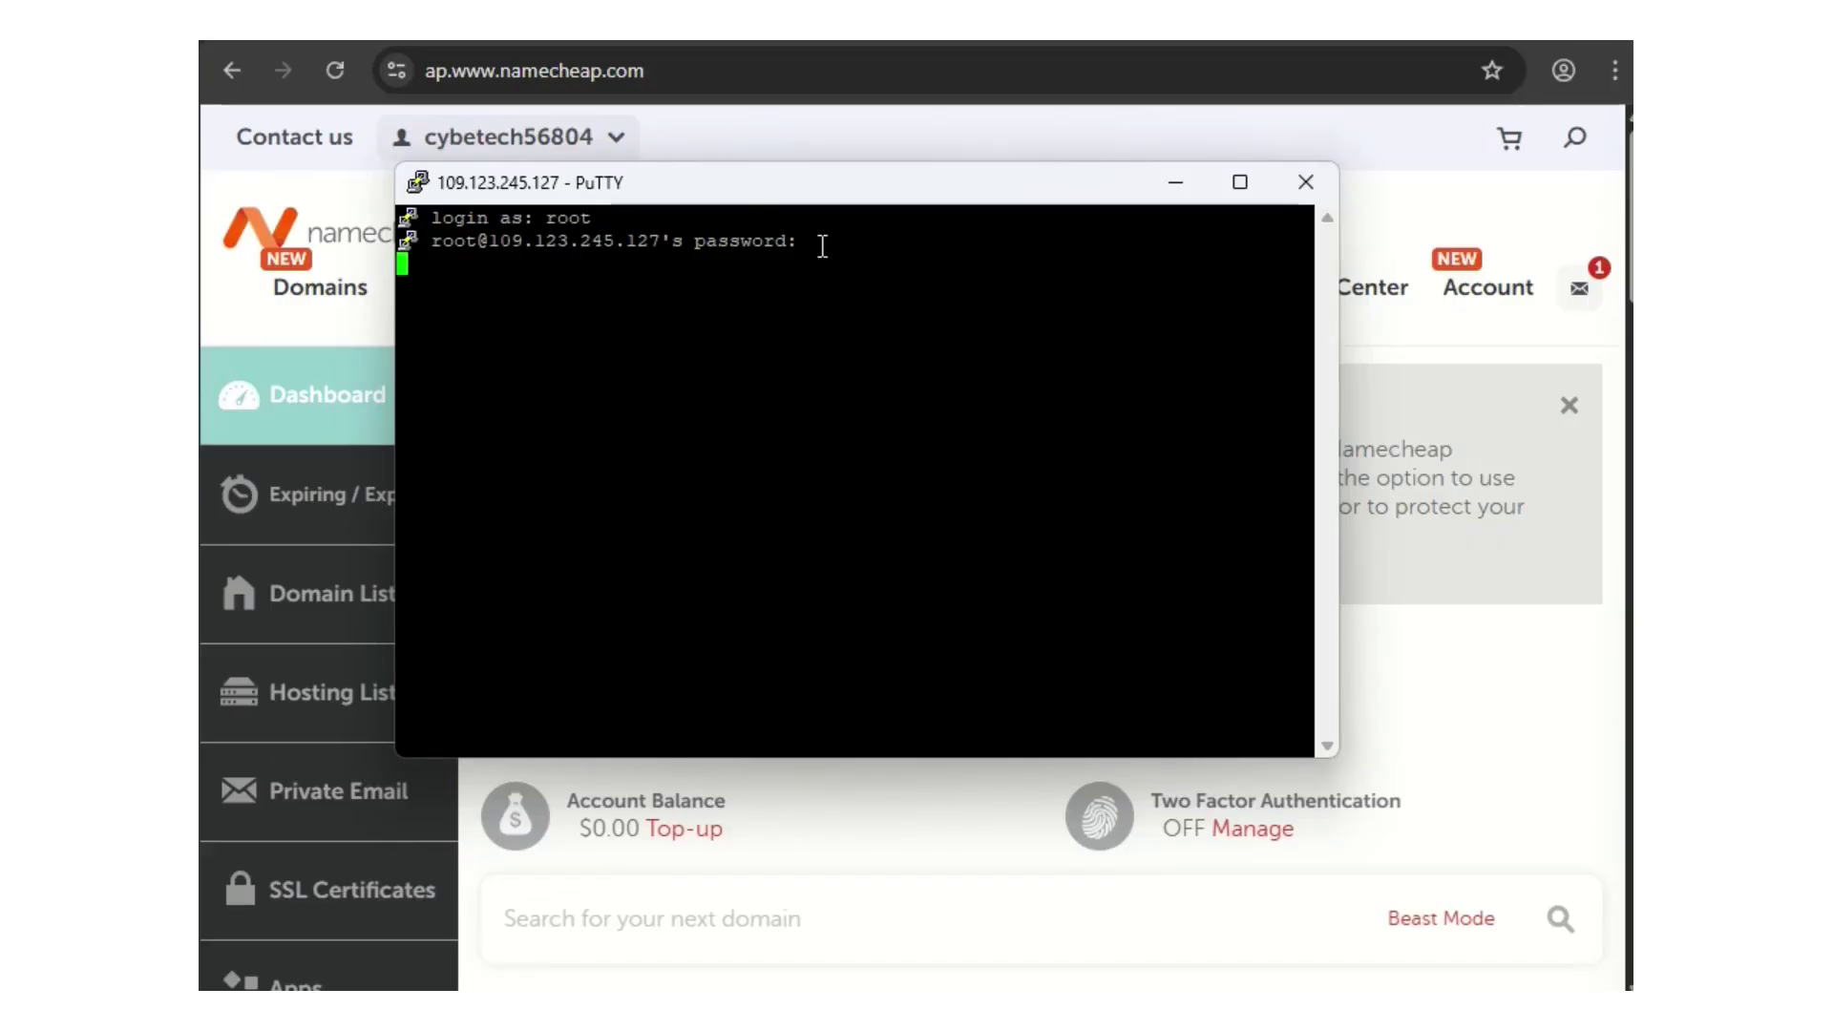
# Step: Clear the terminal and paste the hostnamectl set-hostname mail.yourdomain.com command
pyautogui.write('clear')
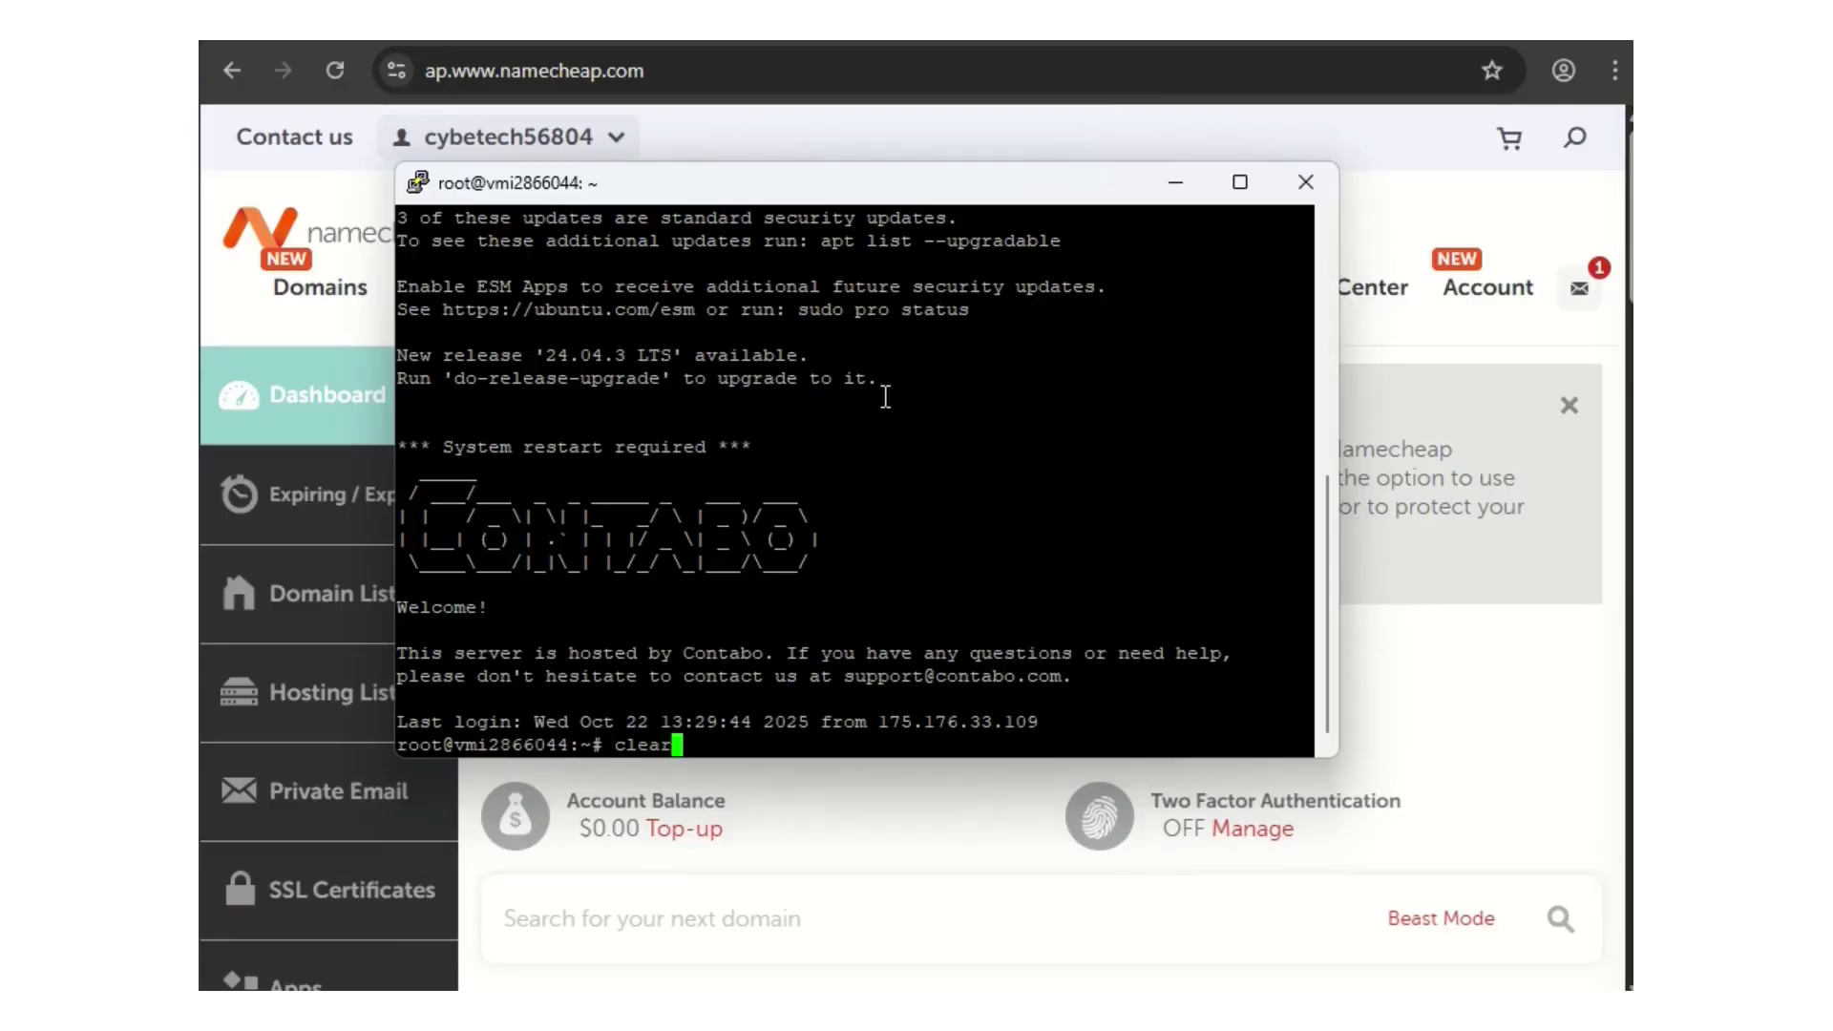
pyautogui.press('Return')
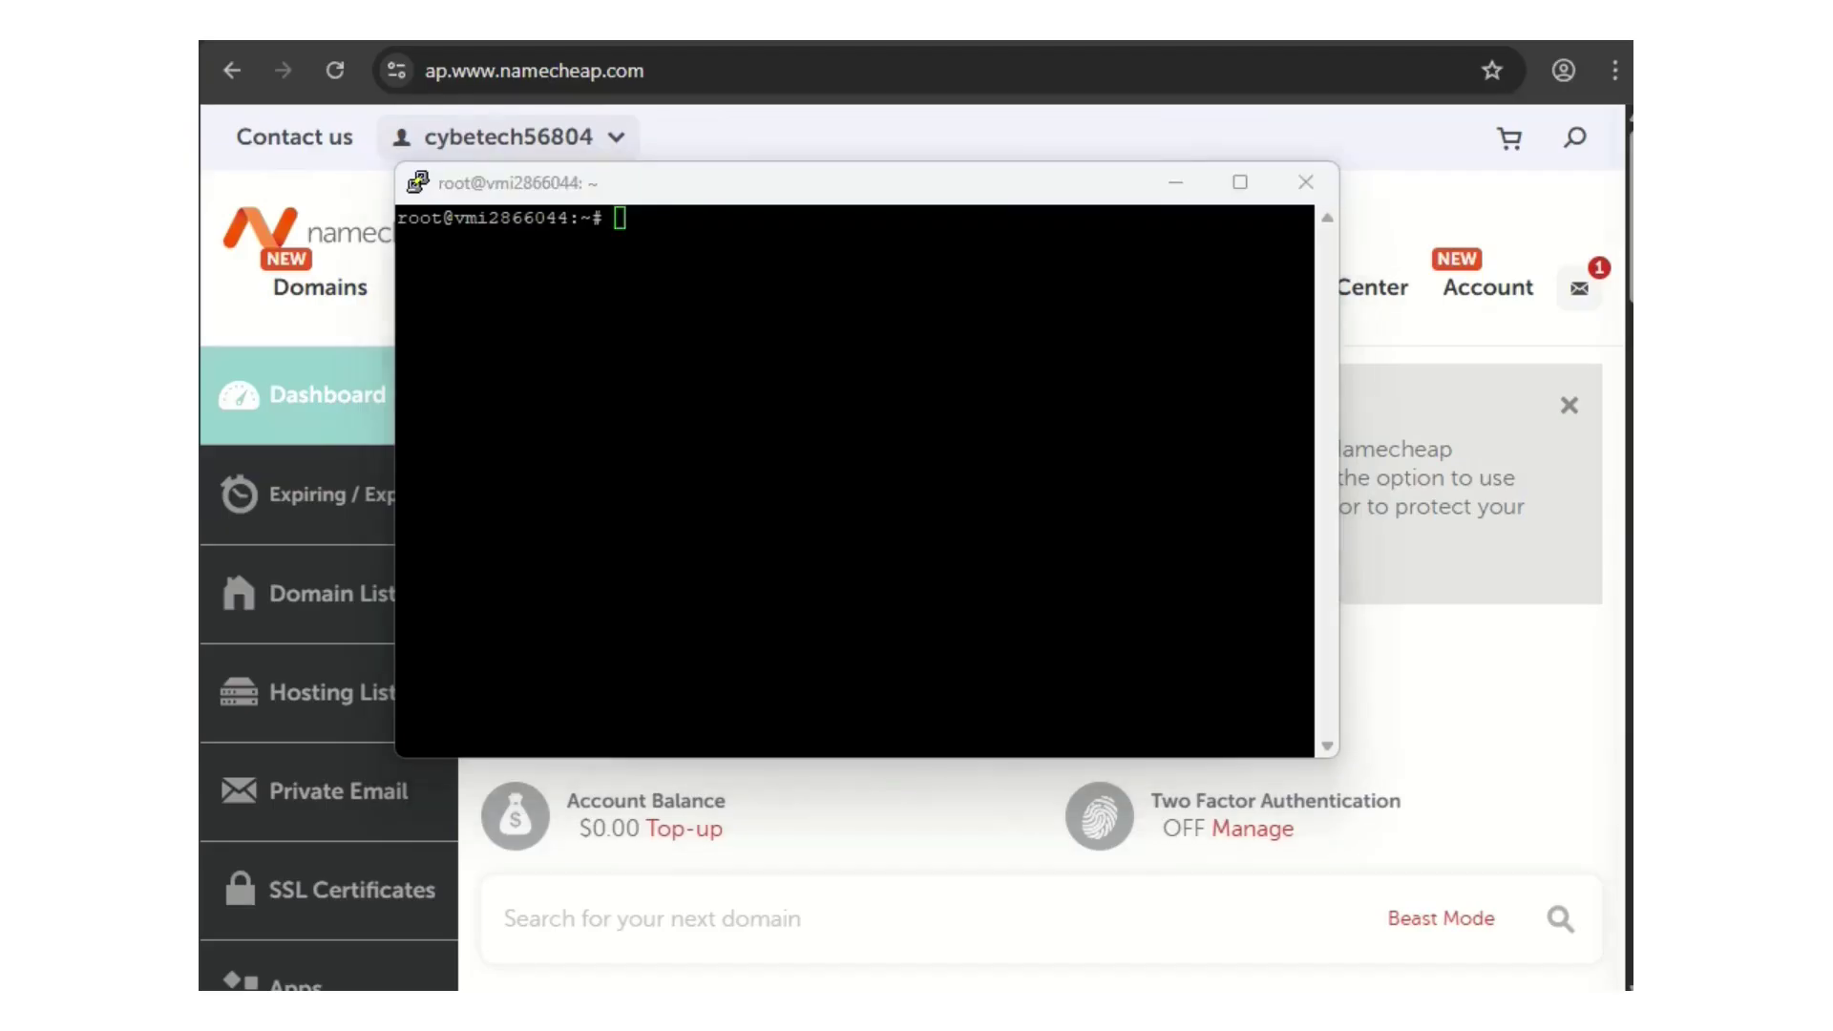
pyautogui.click(619, 225)
pyautogui.rightClick(619, 224)
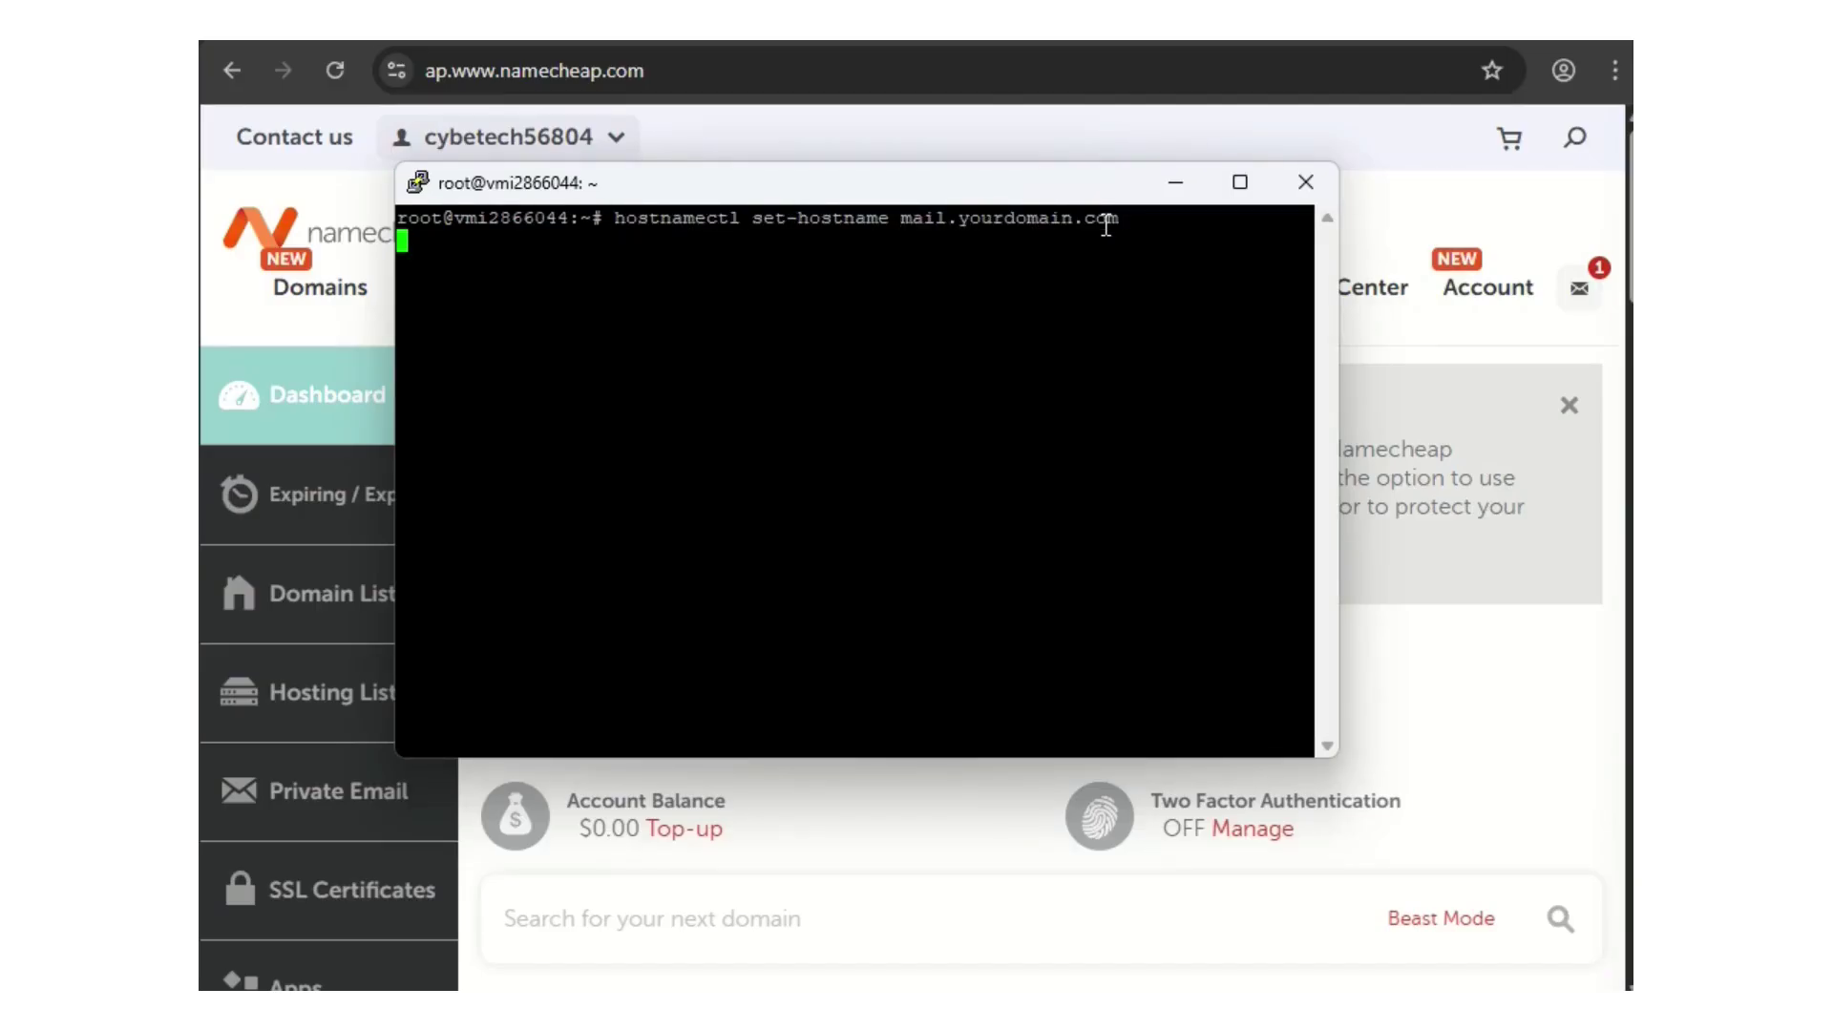
# Step: Change yourdomain to cybertech-arena, run the command, and stage nano /etc/hosts
pyautogui.press('Left')
pyautogui.press('Left')
pyautogui.press('Left')
pyautogui.press('Left')
pyautogui.press('Left')
pyautogui.press('Left')
pyautogui.press('Right')
pyautogui.press('BackSpace')
pyautogui.press('BackSpace')
pyautogui.press('BackSpace')
pyautogui.press('BackSpace')
pyautogui.press('BackSpace')
pyautogui.press('BackSpace')
pyautogui.press('BackSpace')
pyautogui.press('BackSpace')
pyautogui.press('BackSpace')
pyautogui.press('BackSpace')
pyautogui.press('BackSpace')
pyautogui.rightClick(1219, 232)
pyautogui.press('Right')
pyautogui.write('.')
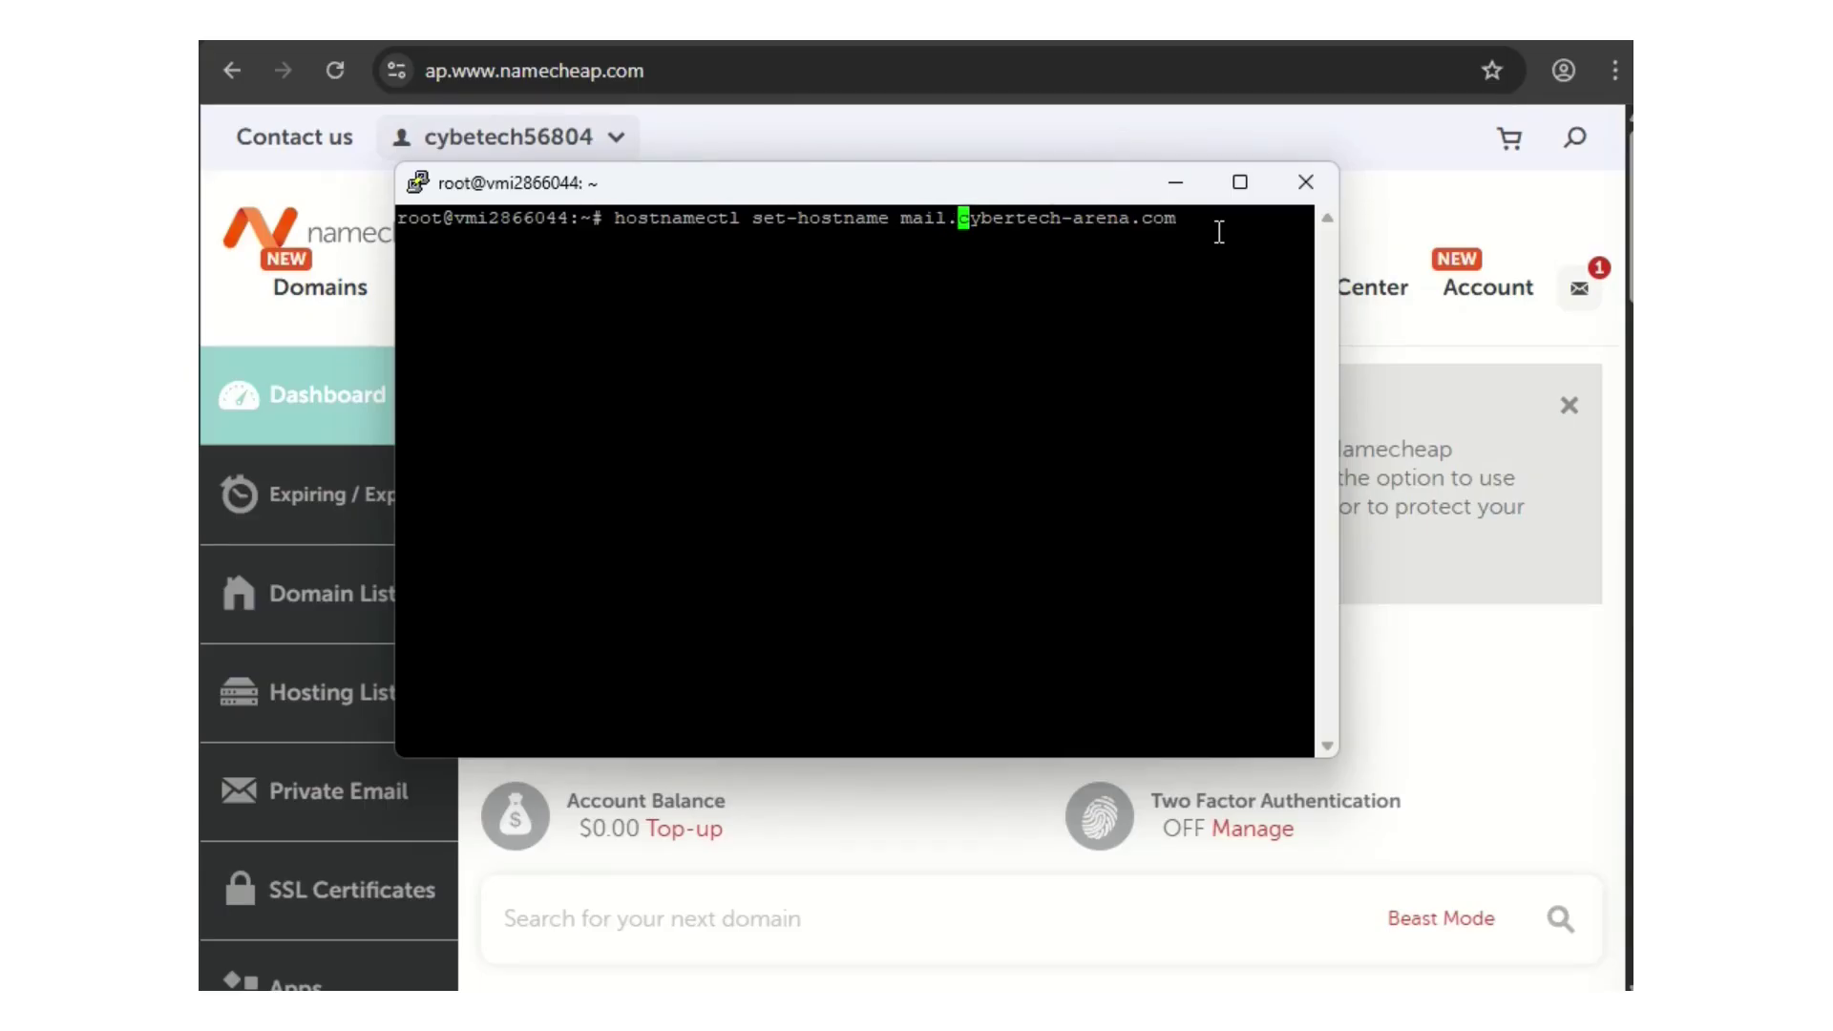
pyautogui.press('Right')
pyautogui.press('Right')
pyautogui.press('Right')
pyautogui.press('Right')
pyautogui.press('Right')
pyautogui.press('Right')
pyautogui.press('Right')
pyautogui.press('Right')
pyautogui.press('Right')
pyautogui.press('Right')
pyautogui.press('Right')
pyautogui.press('Right')
pyautogui.press('Right')
pyautogui.press('Right')
pyautogui.press('Right')
pyautogui.press('Right')
pyautogui.press('Right')
pyautogui.press('Right')
pyautogui.press('Right')
pyautogui.press('Return')
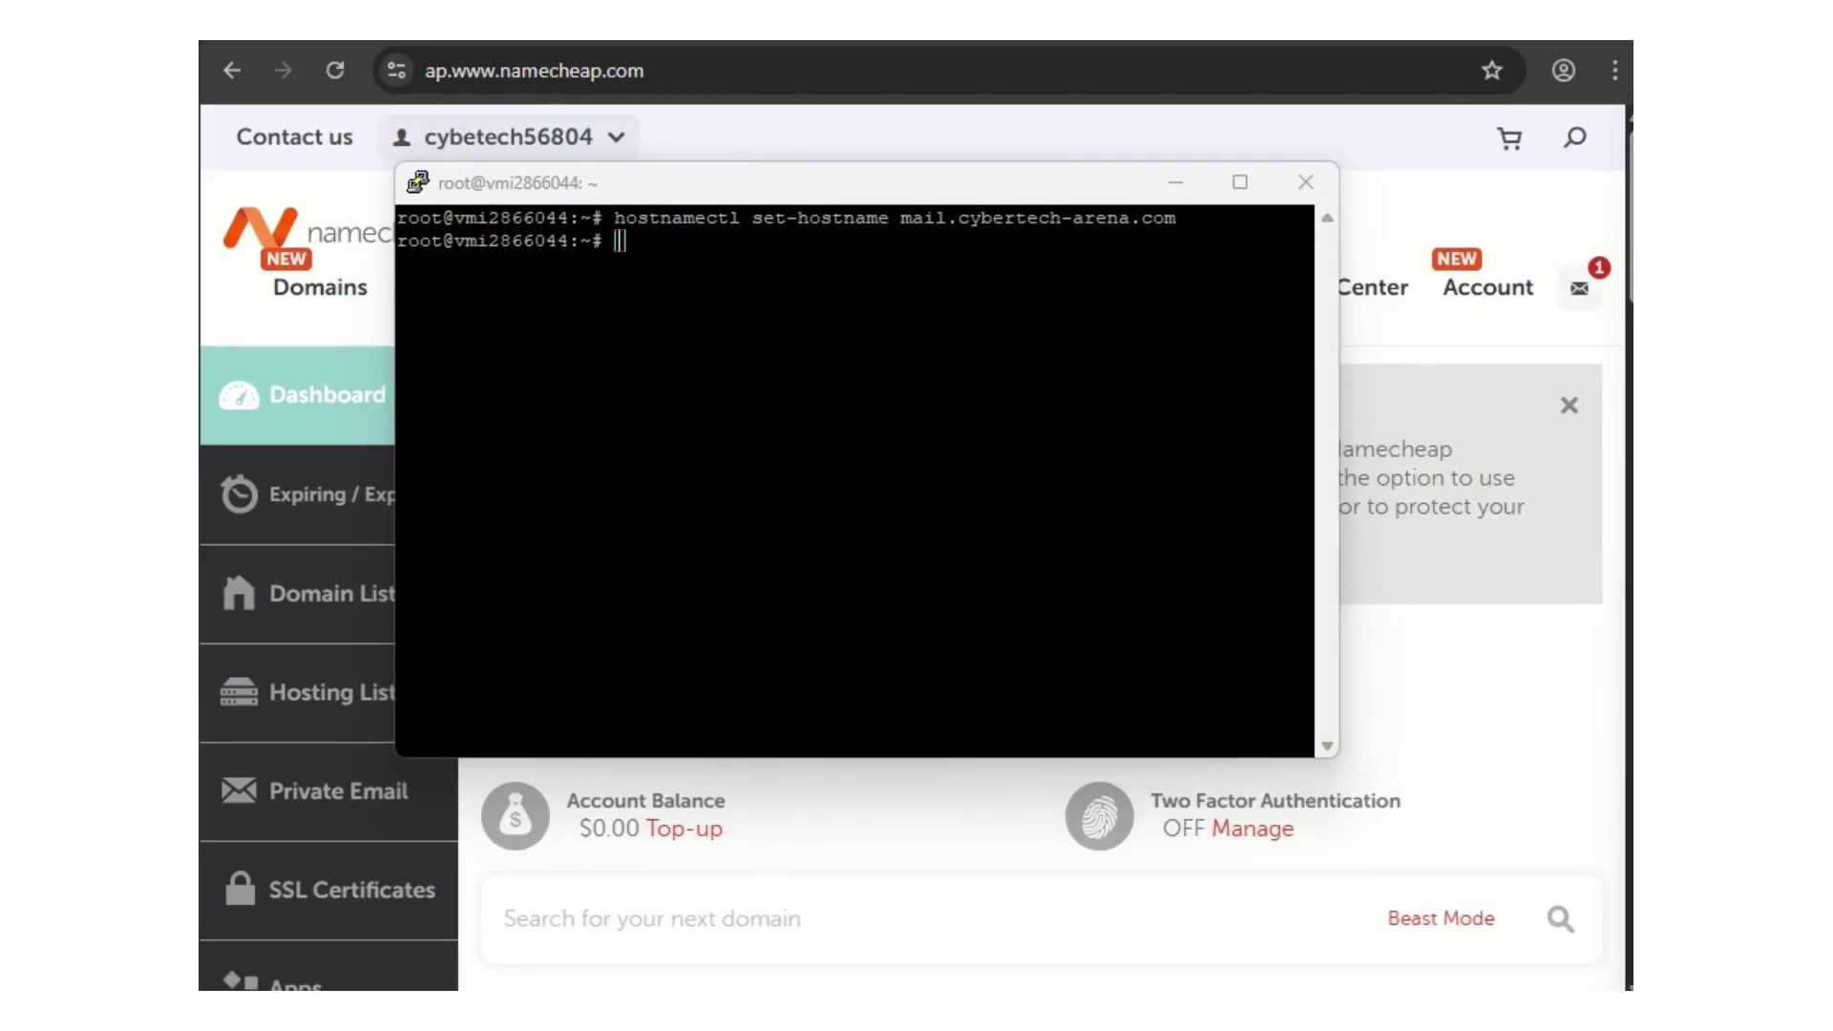
pyautogui.click(620, 240)
pyautogui.rightClick(619, 240)
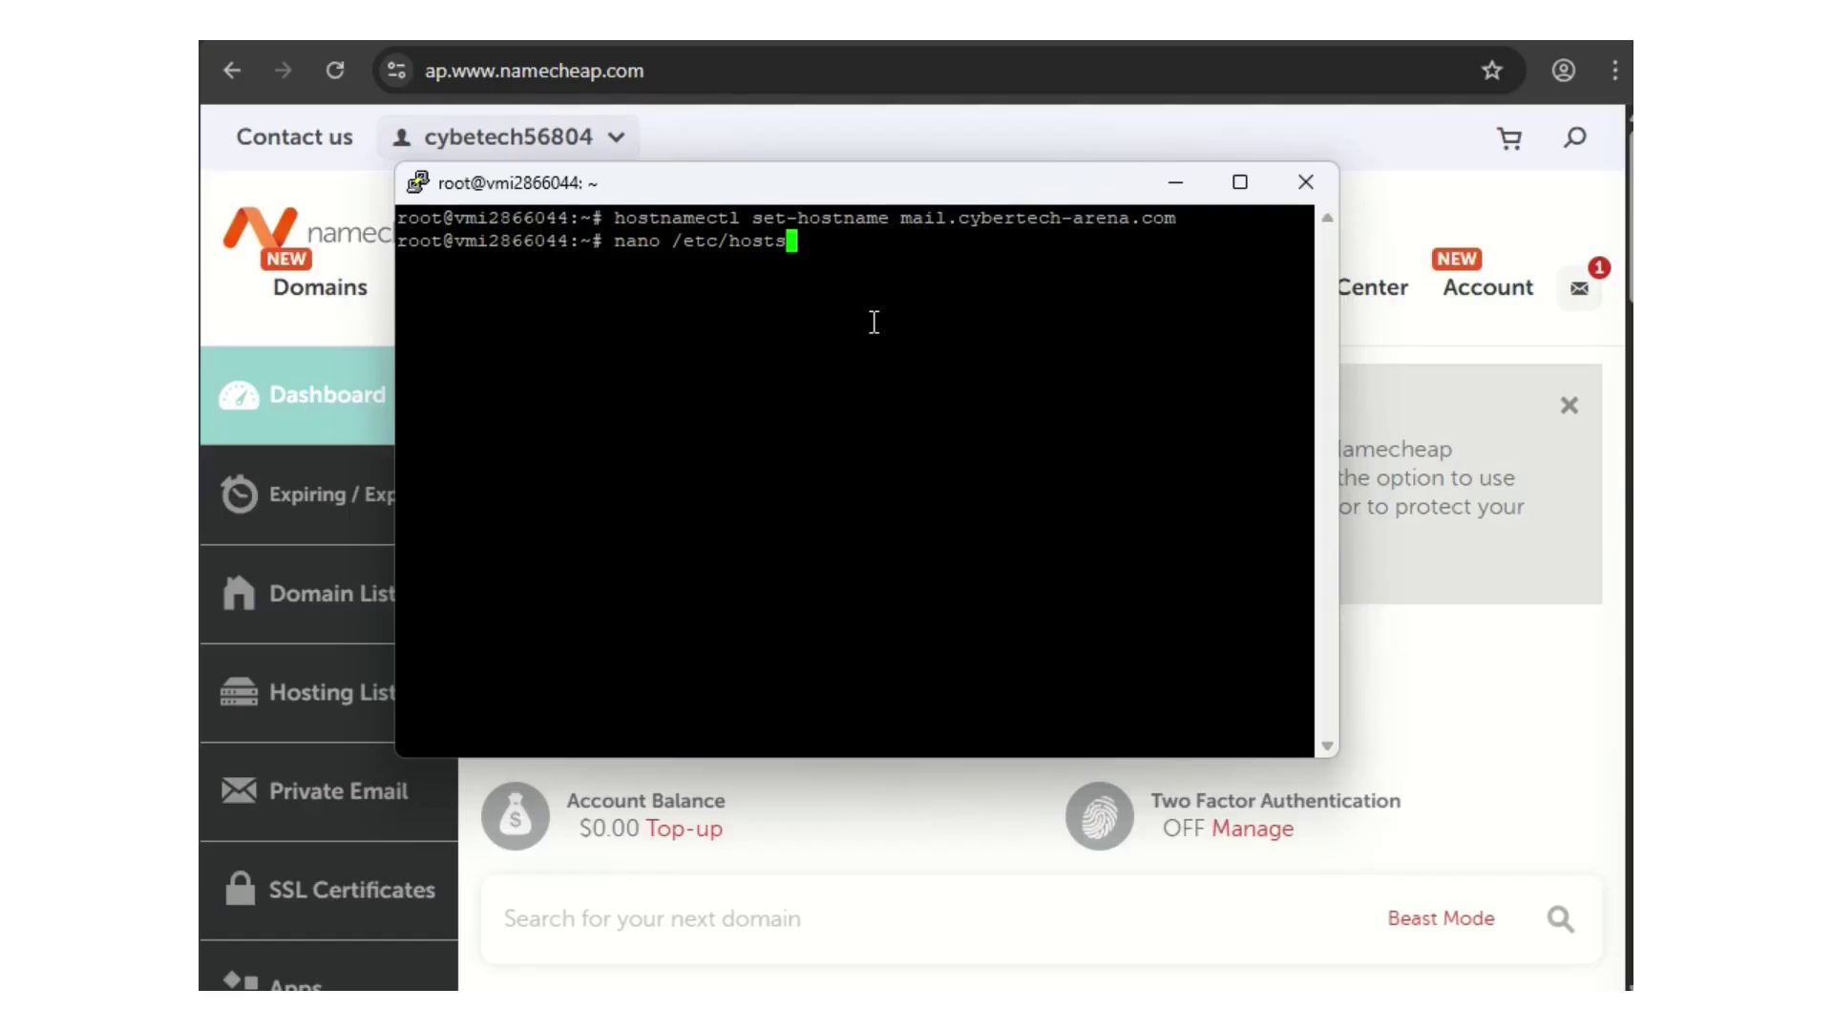
# Step: Open /etc/hosts in nano and add an entry line using the server IP 109.123.245.127
pyautogui.press('Return')
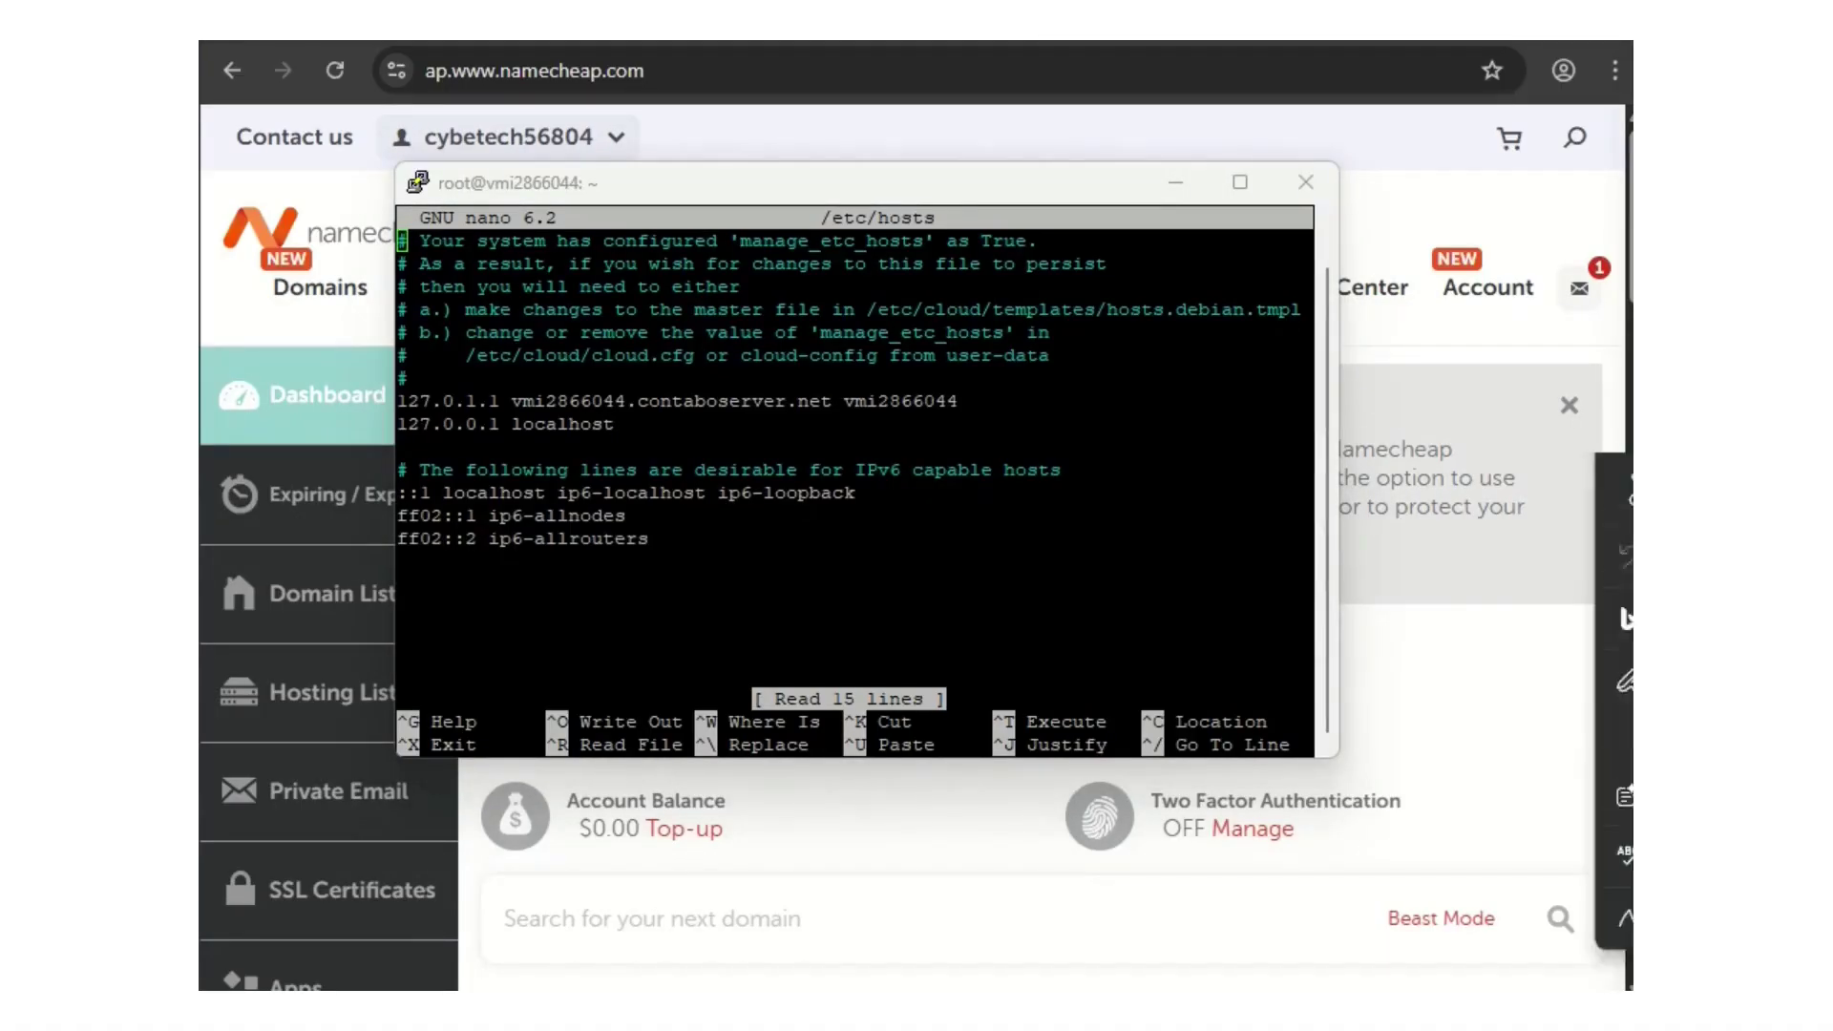
pyautogui.click(730, 435)
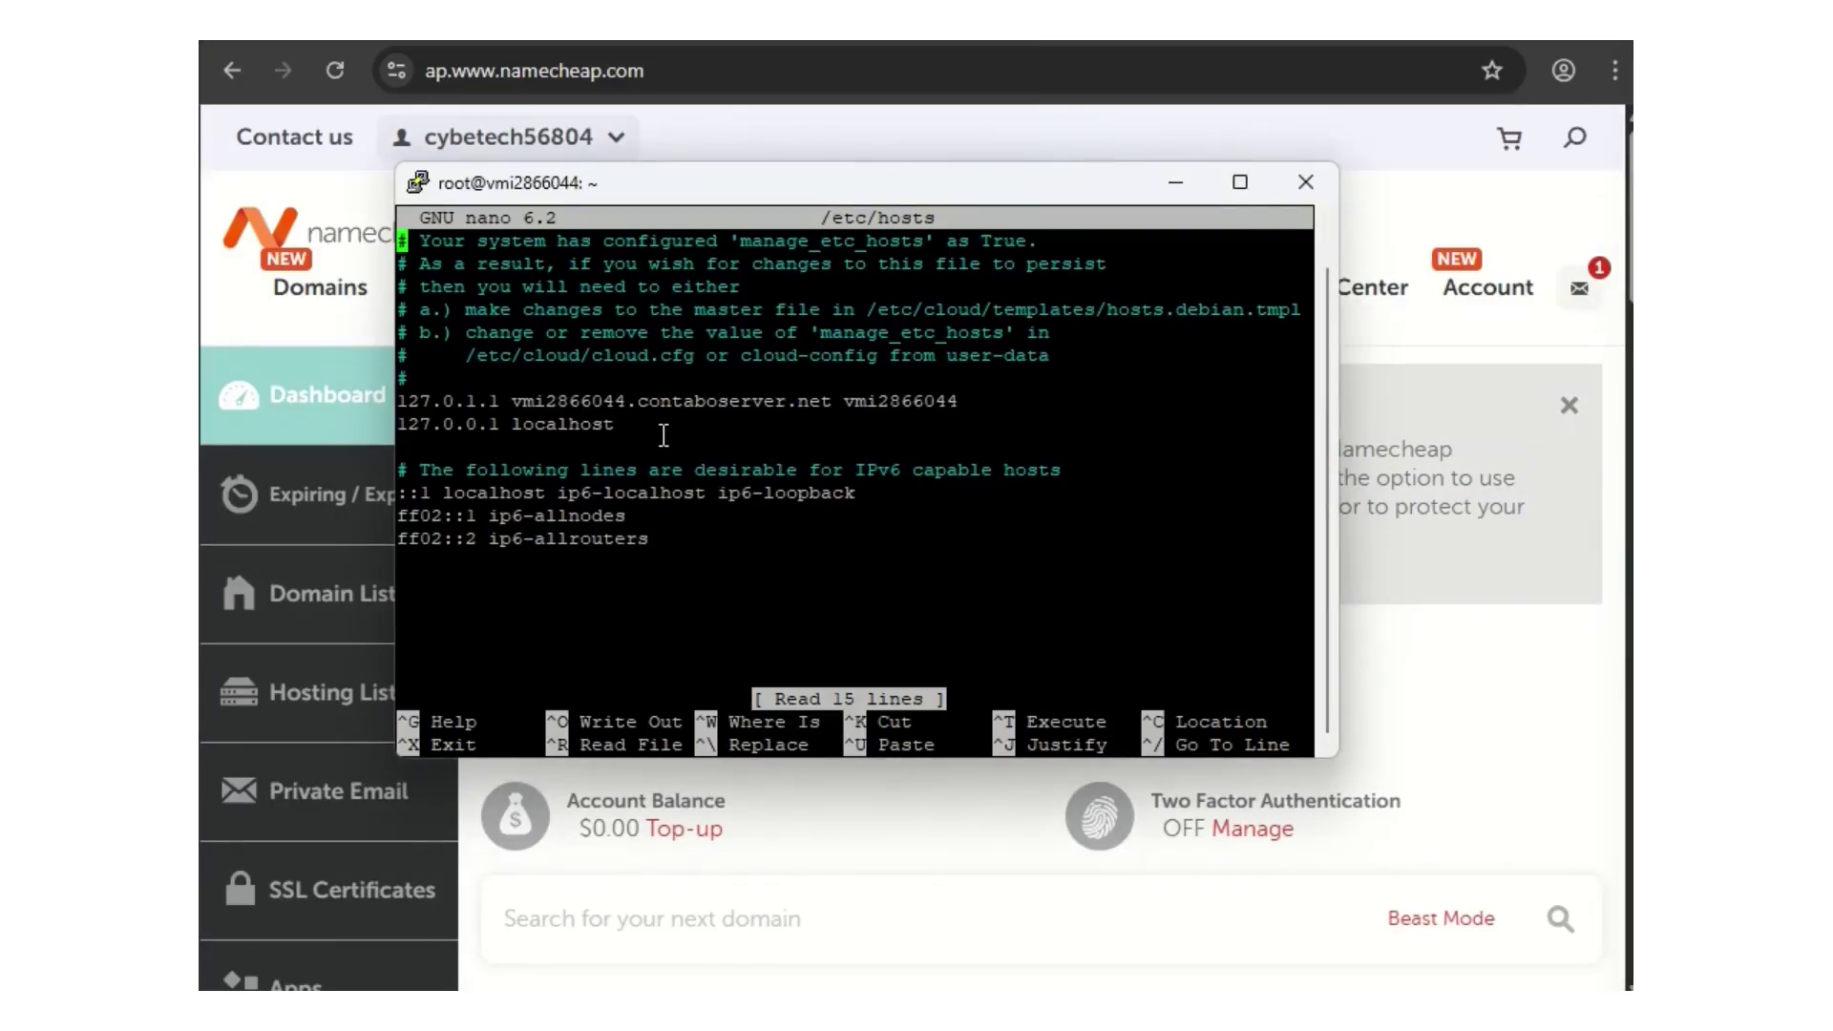
pyautogui.press('Down')
pyautogui.press('Down')
pyautogui.press('Down')
pyautogui.press('Down')
pyautogui.press('Down')
pyautogui.press('Down')
pyautogui.press('Down')
pyautogui.press('Down')
pyautogui.press('Down')
pyautogui.rightClick(403, 448)
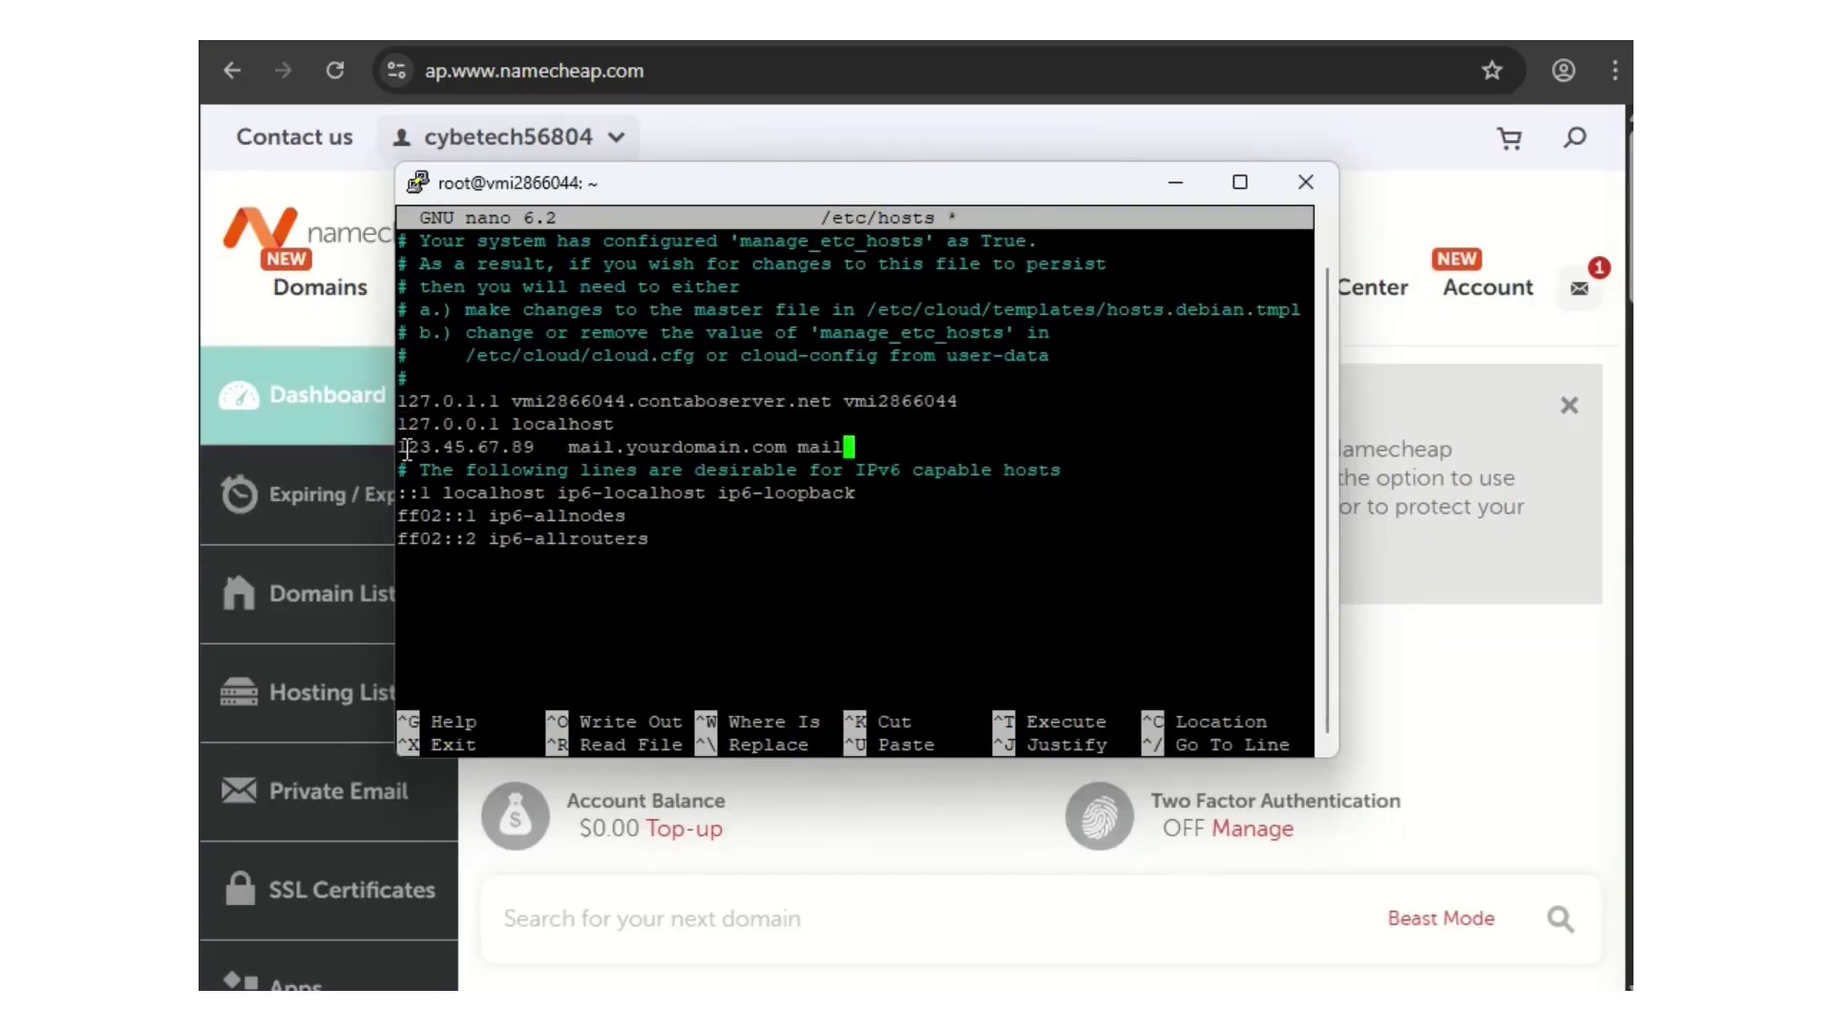
pyautogui.click(551, 447)
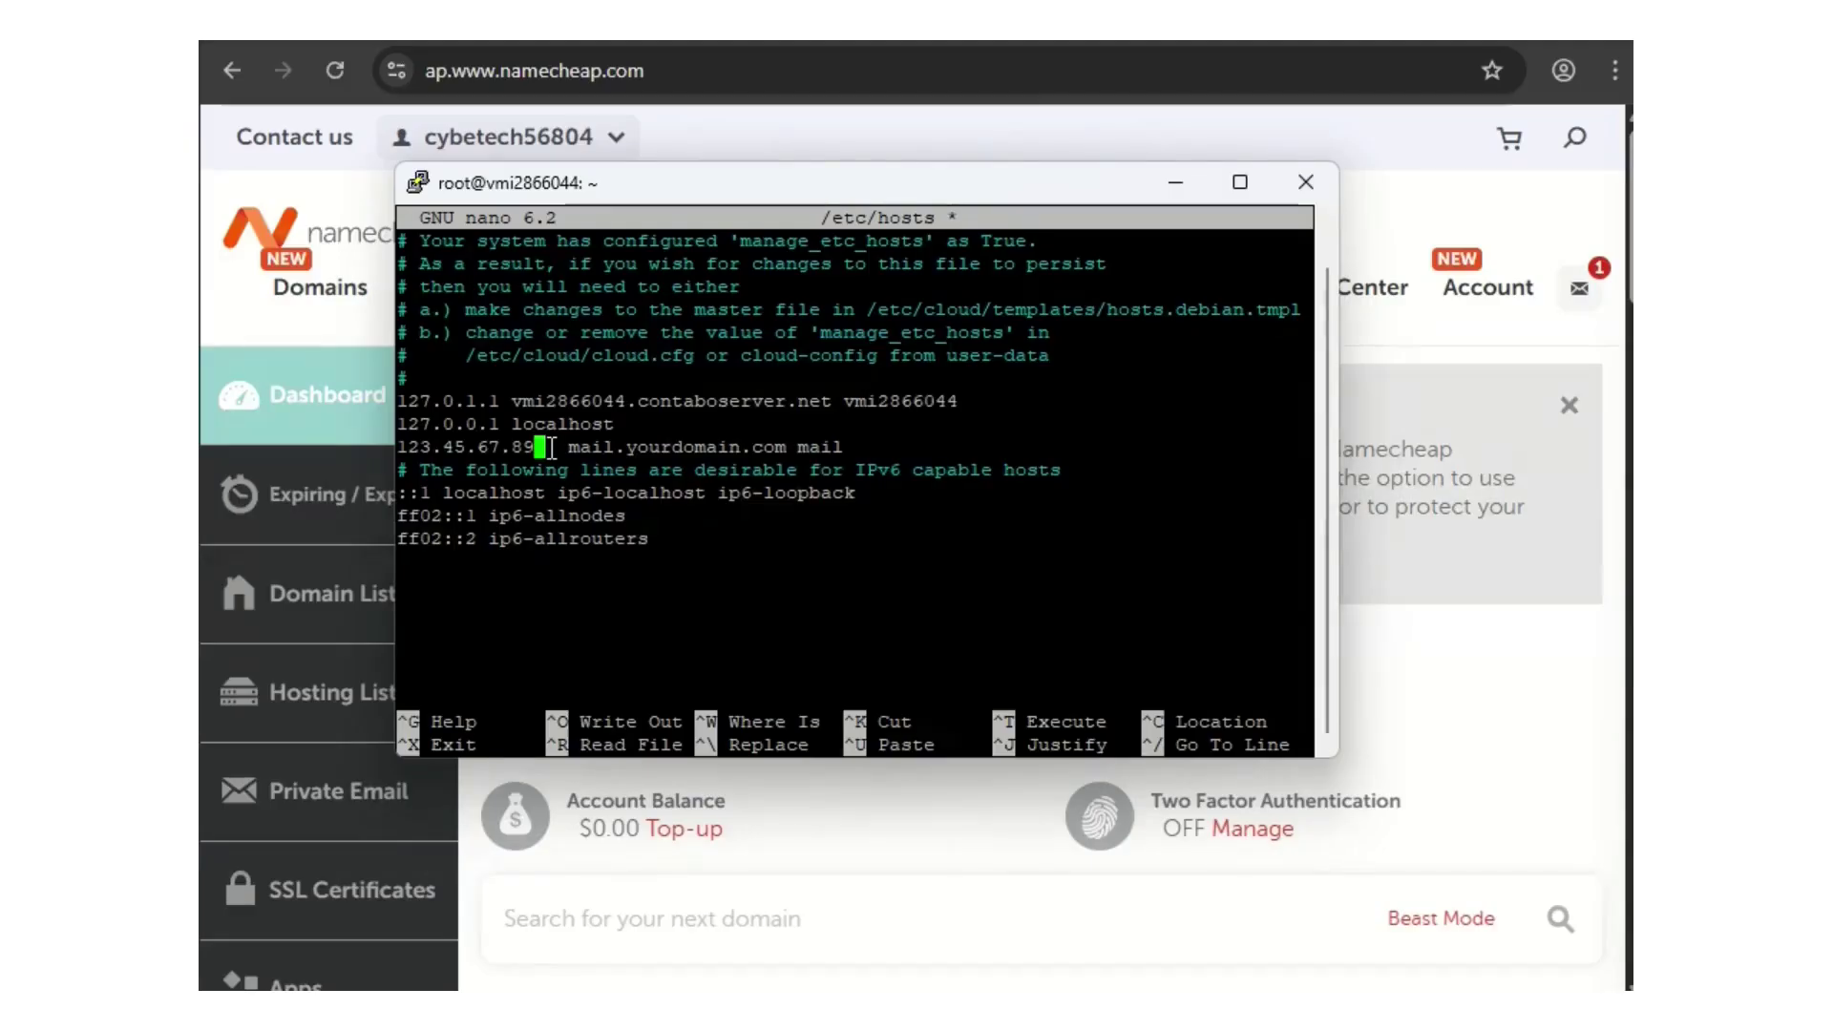
pyautogui.press('BackSpace')
pyautogui.press('BackSpace')
pyautogui.press('BackSpace')
pyautogui.press('BackSpace')
pyautogui.press('BackSpace')
pyautogui.press('BackSpace')
pyautogui.press('BackSpace')
pyautogui.press('BackSpace')
pyautogui.press('BackSpace')
pyautogui.press('BackSpace')
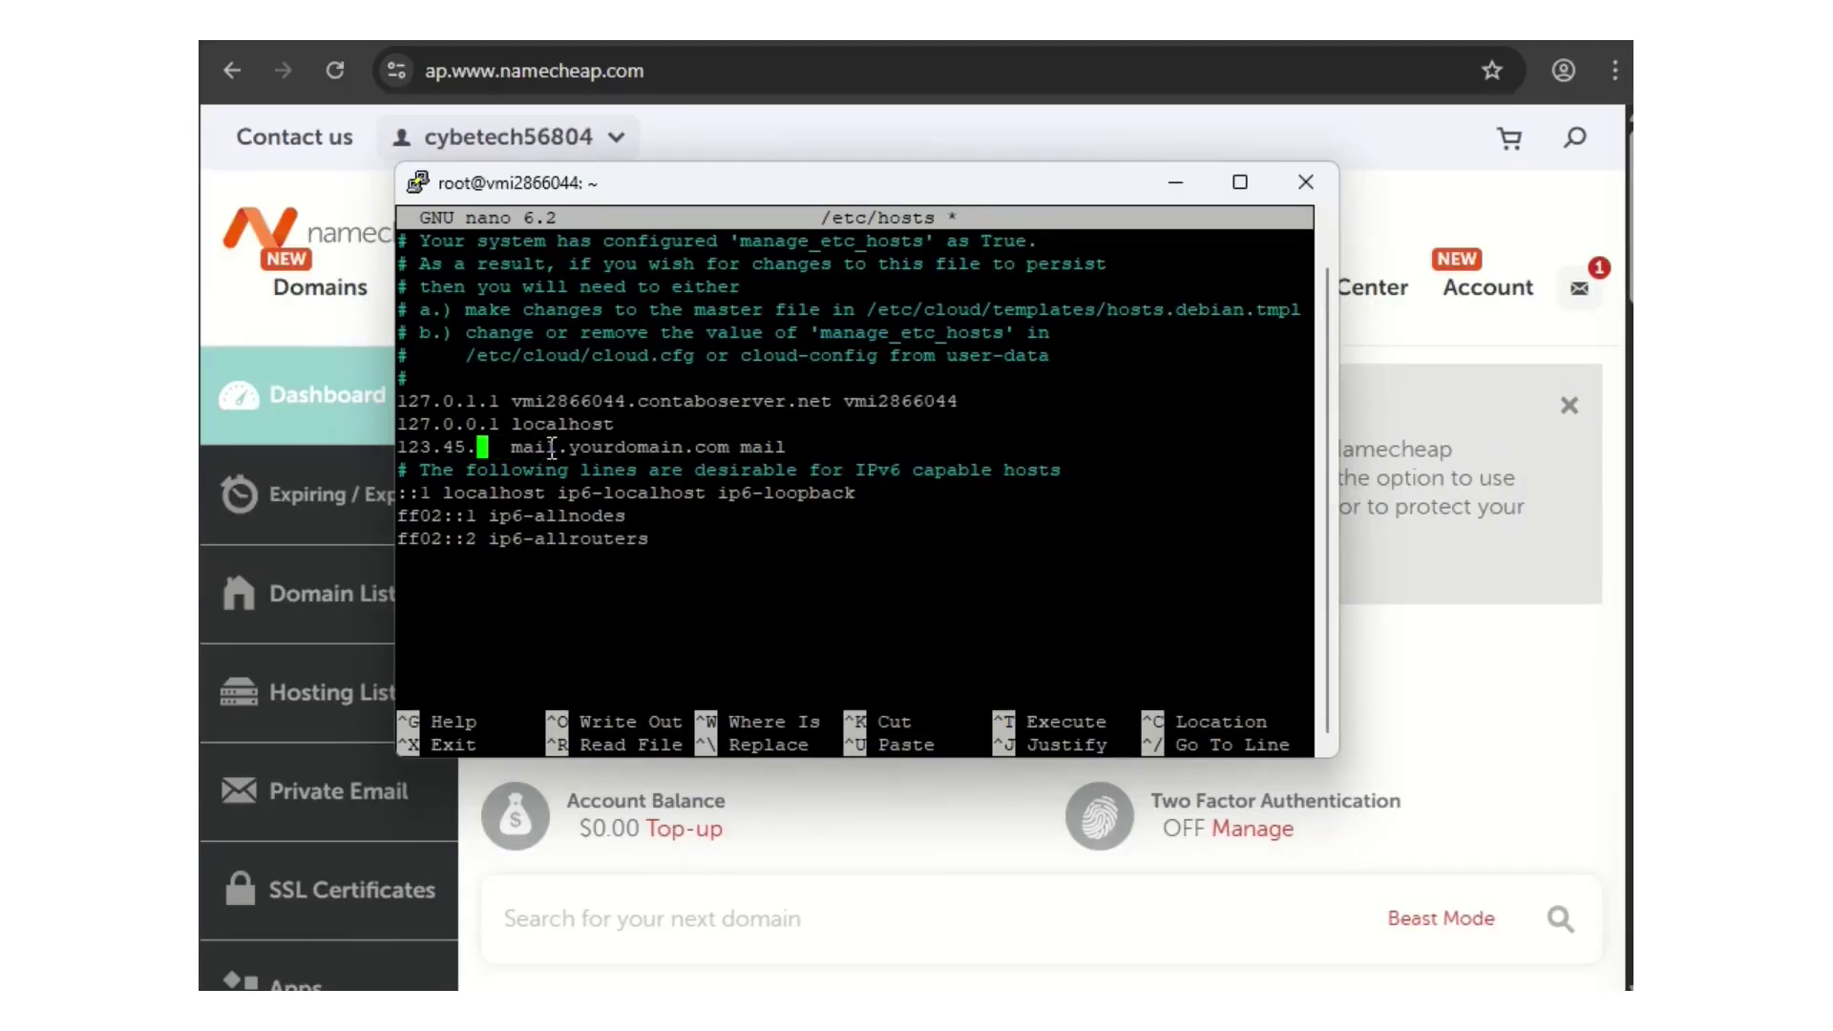
pyautogui.press('BackSpace')
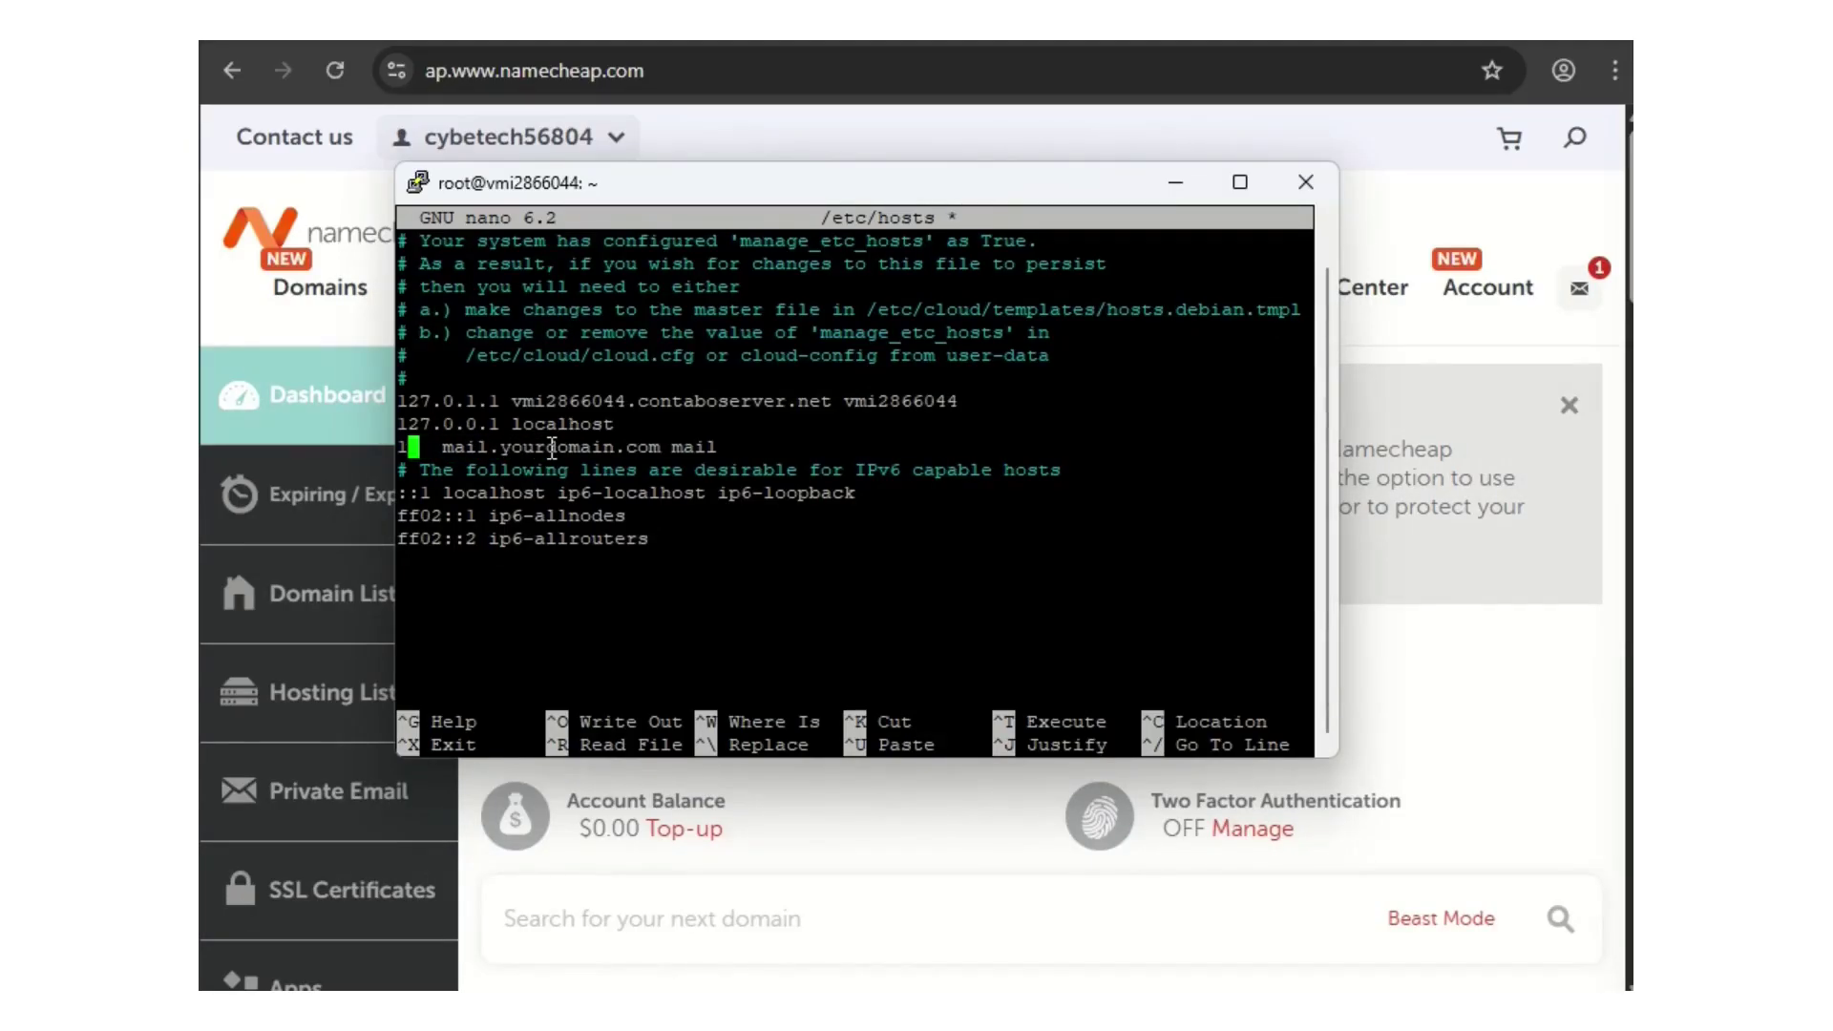
pyautogui.press('BackSpace')
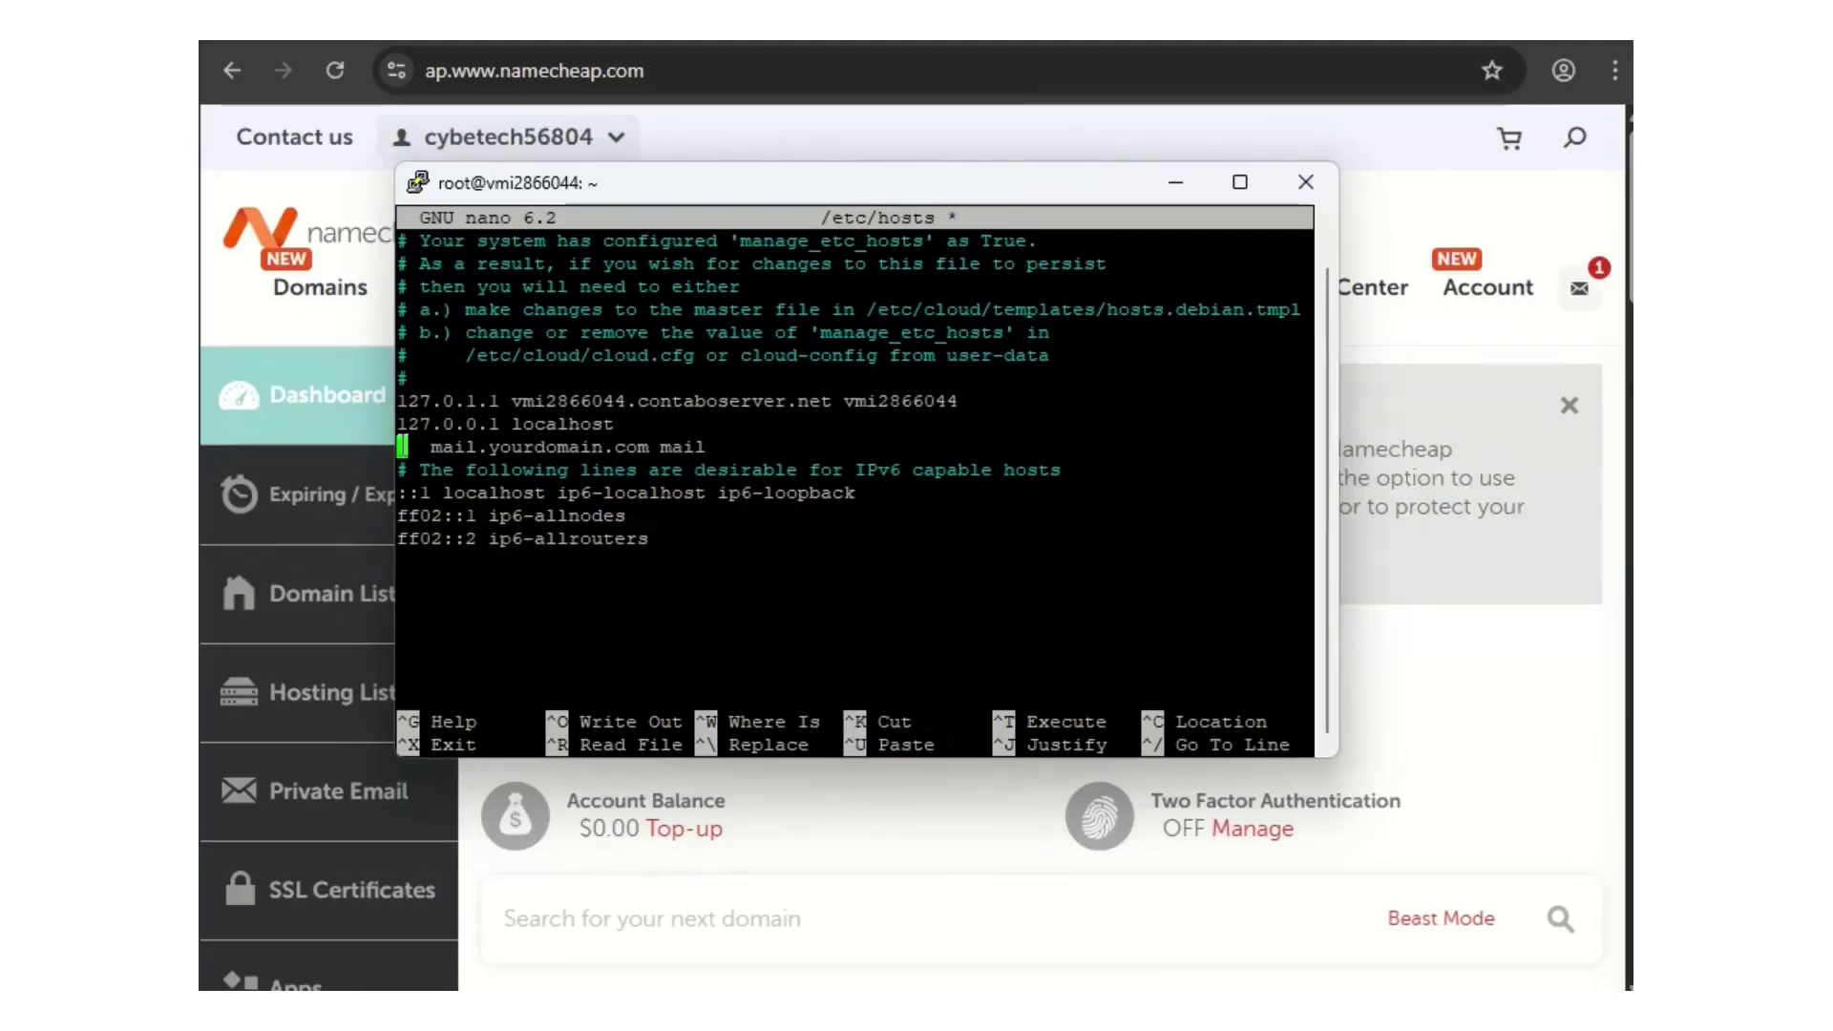
pyautogui.rightClick(403, 446)
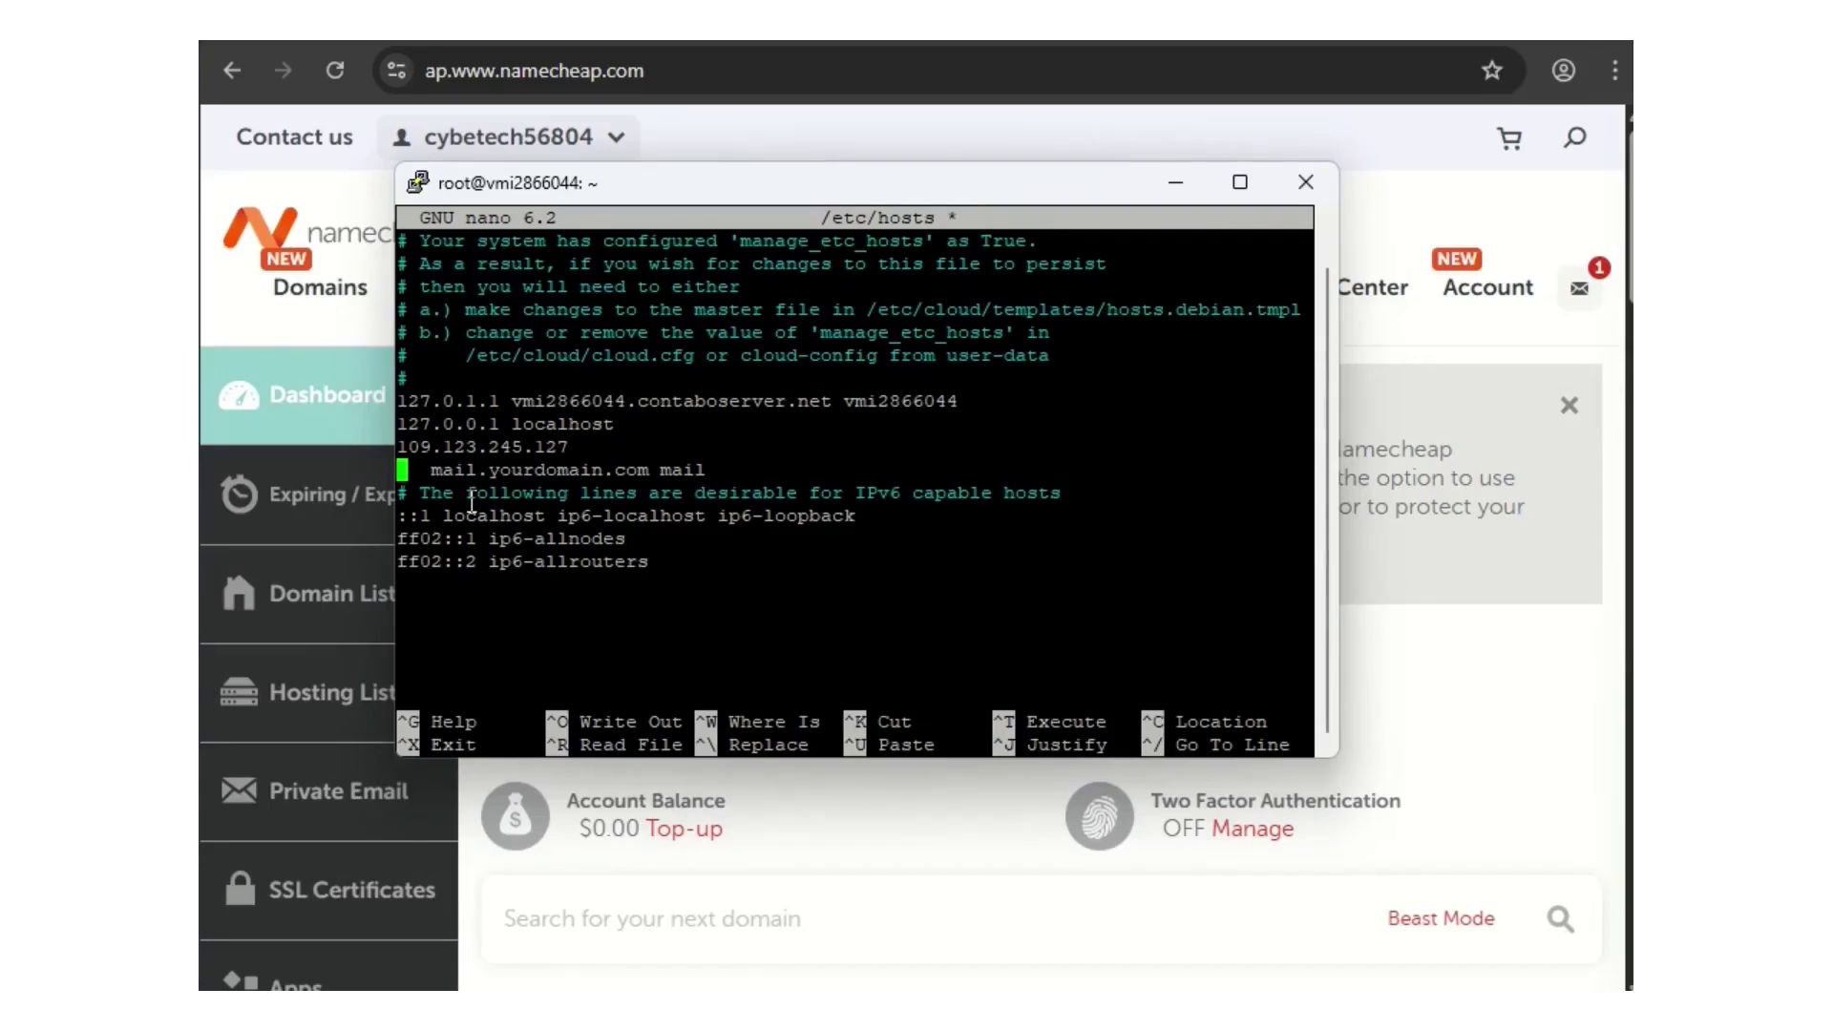
# Step: Complete the entry as mail.cybertech-arena.com mail and save the hosts file
pyautogui.press('BackSpace')
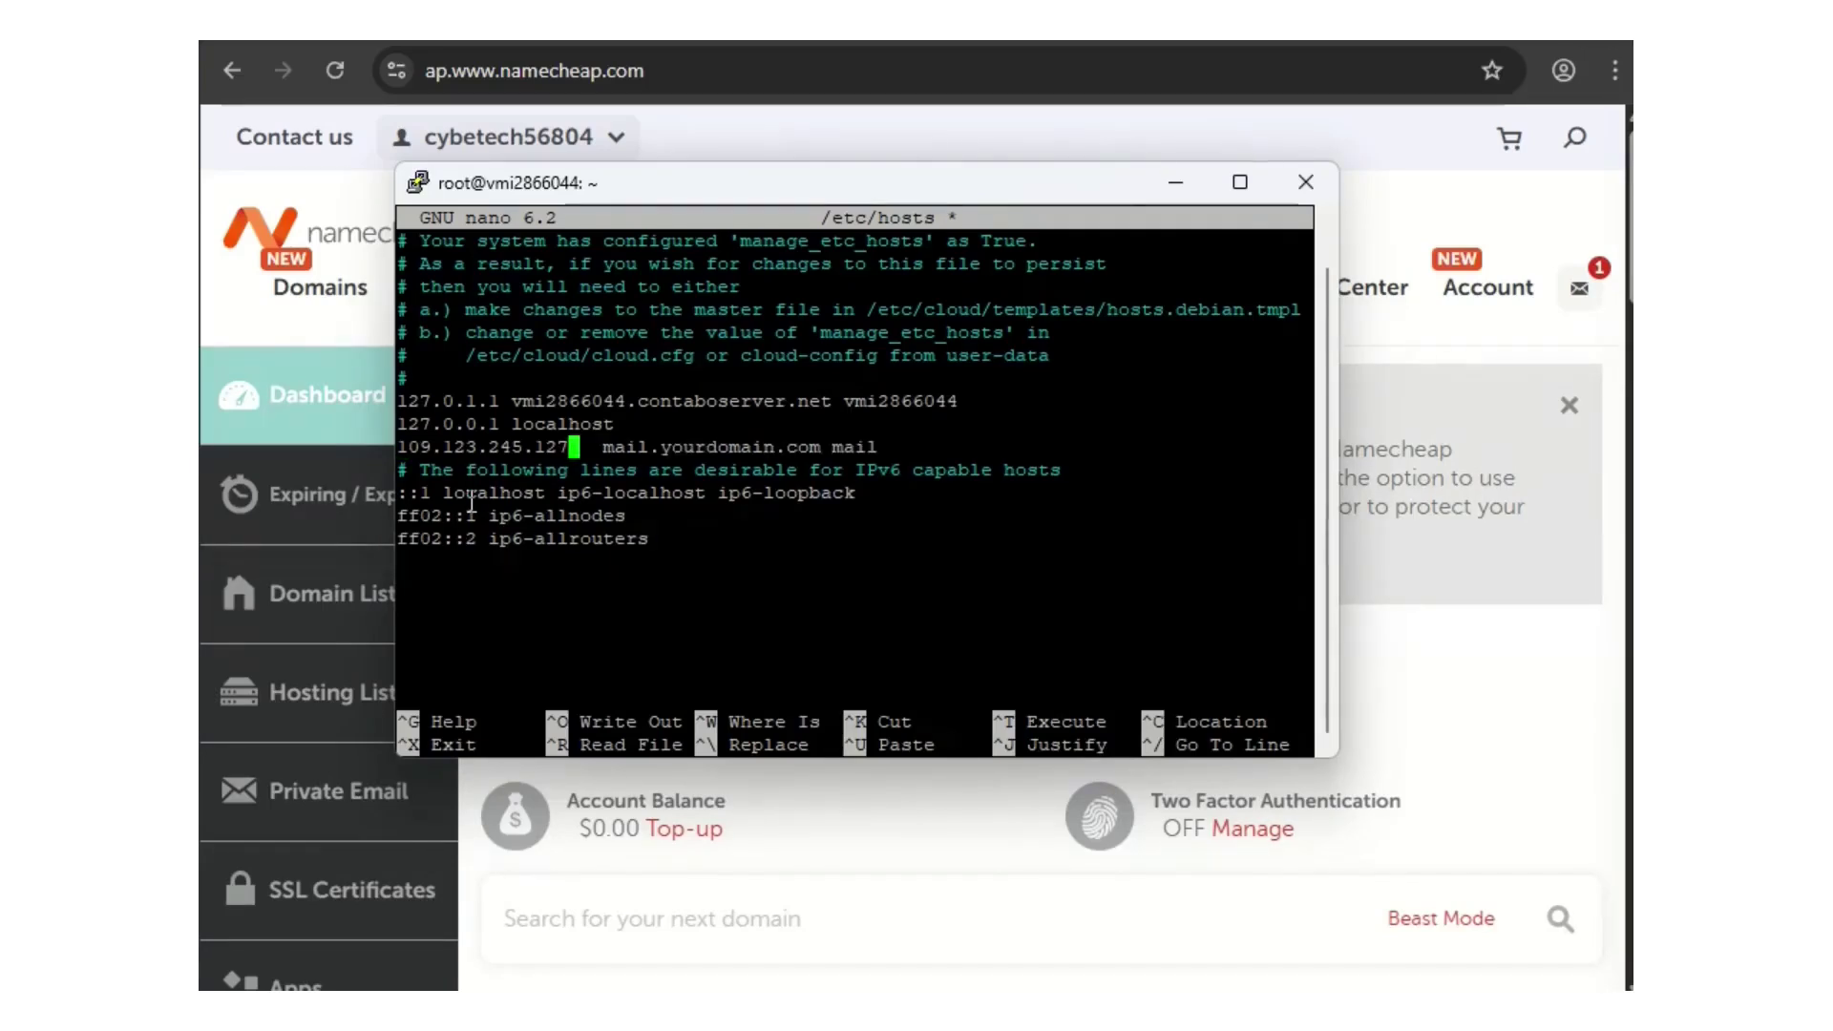
pyautogui.press('Right')
pyautogui.press('Right')
pyautogui.press('Right')
pyautogui.press('Right')
pyautogui.press('Right')
pyautogui.press('Right')
pyautogui.press('Right')
pyautogui.press('Right')
pyautogui.press('Right')
pyautogui.press('Right')
pyautogui.press('Right')
pyautogui.press('Right')
pyautogui.press('Right')
pyautogui.press('Right')
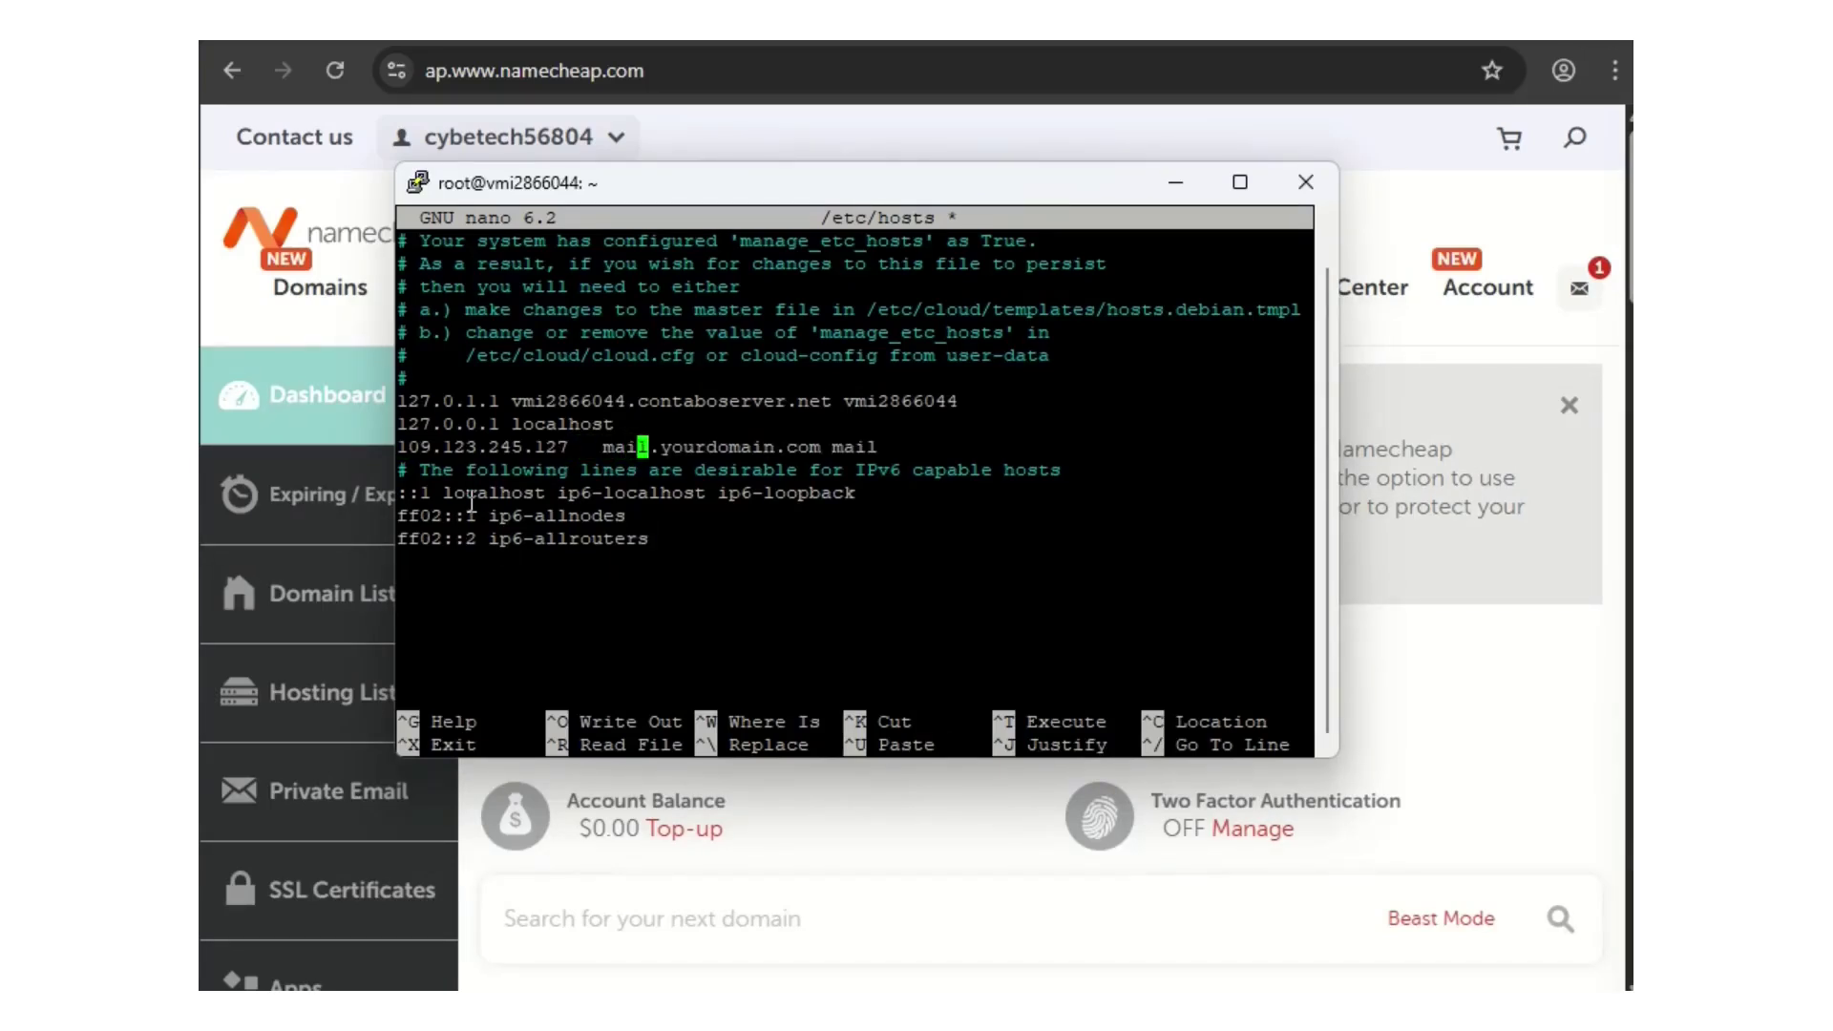
pyautogui.press('Right')
pyautogui.press('Right')
pyautogui.press('Right')
pyautogui.press('Right')
pyautogui.press('Right')
pyautogui.press('Right')
pyautogui.press('Right')
pyautogui.press('Right')
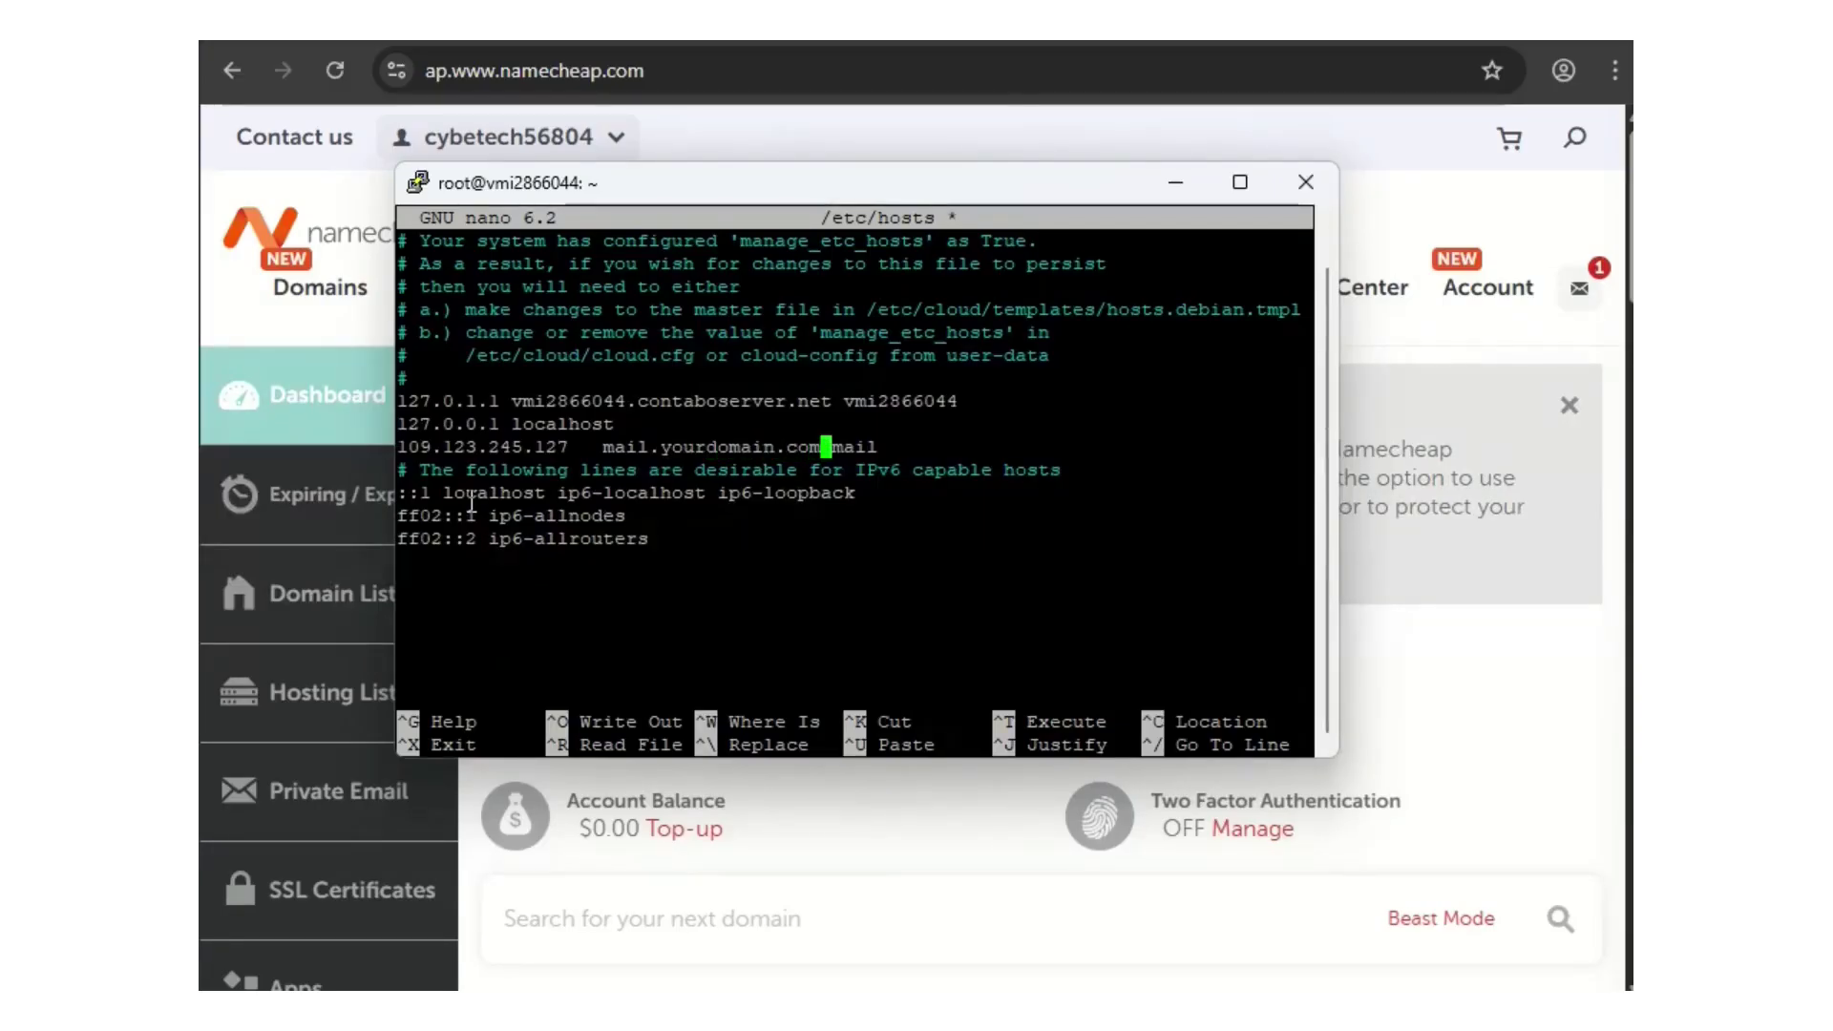
pyautogui.press('Left')
pyautogui.press('Left')
pyautogui.press('Left')
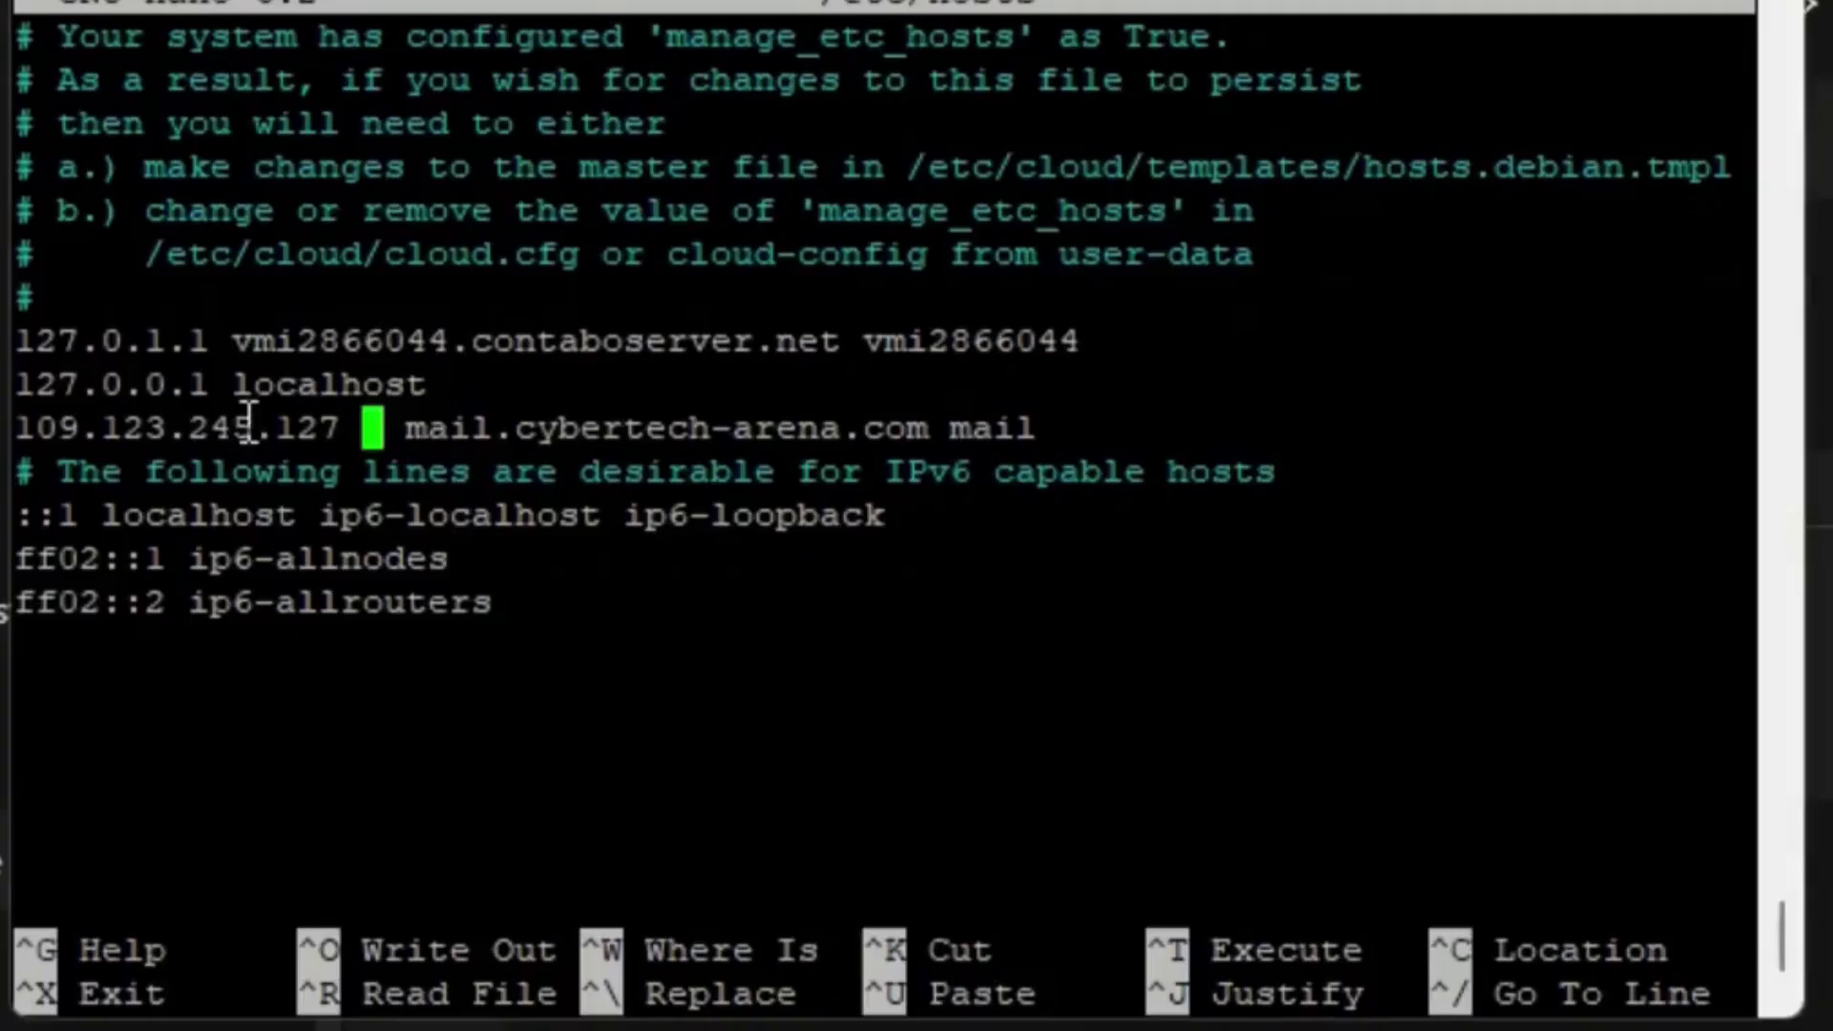
pyautogui.press('Right')
pyautogui.press('Right')
pyautogui.press('Right')
pyautogui.press('Right')
pyautogui.press('Right')
pyautogui.press('Right')
pyautogui.press('Right')
pyautogui.press('Right')
pyautogui.press('Right')
pyautogui.press('Right')
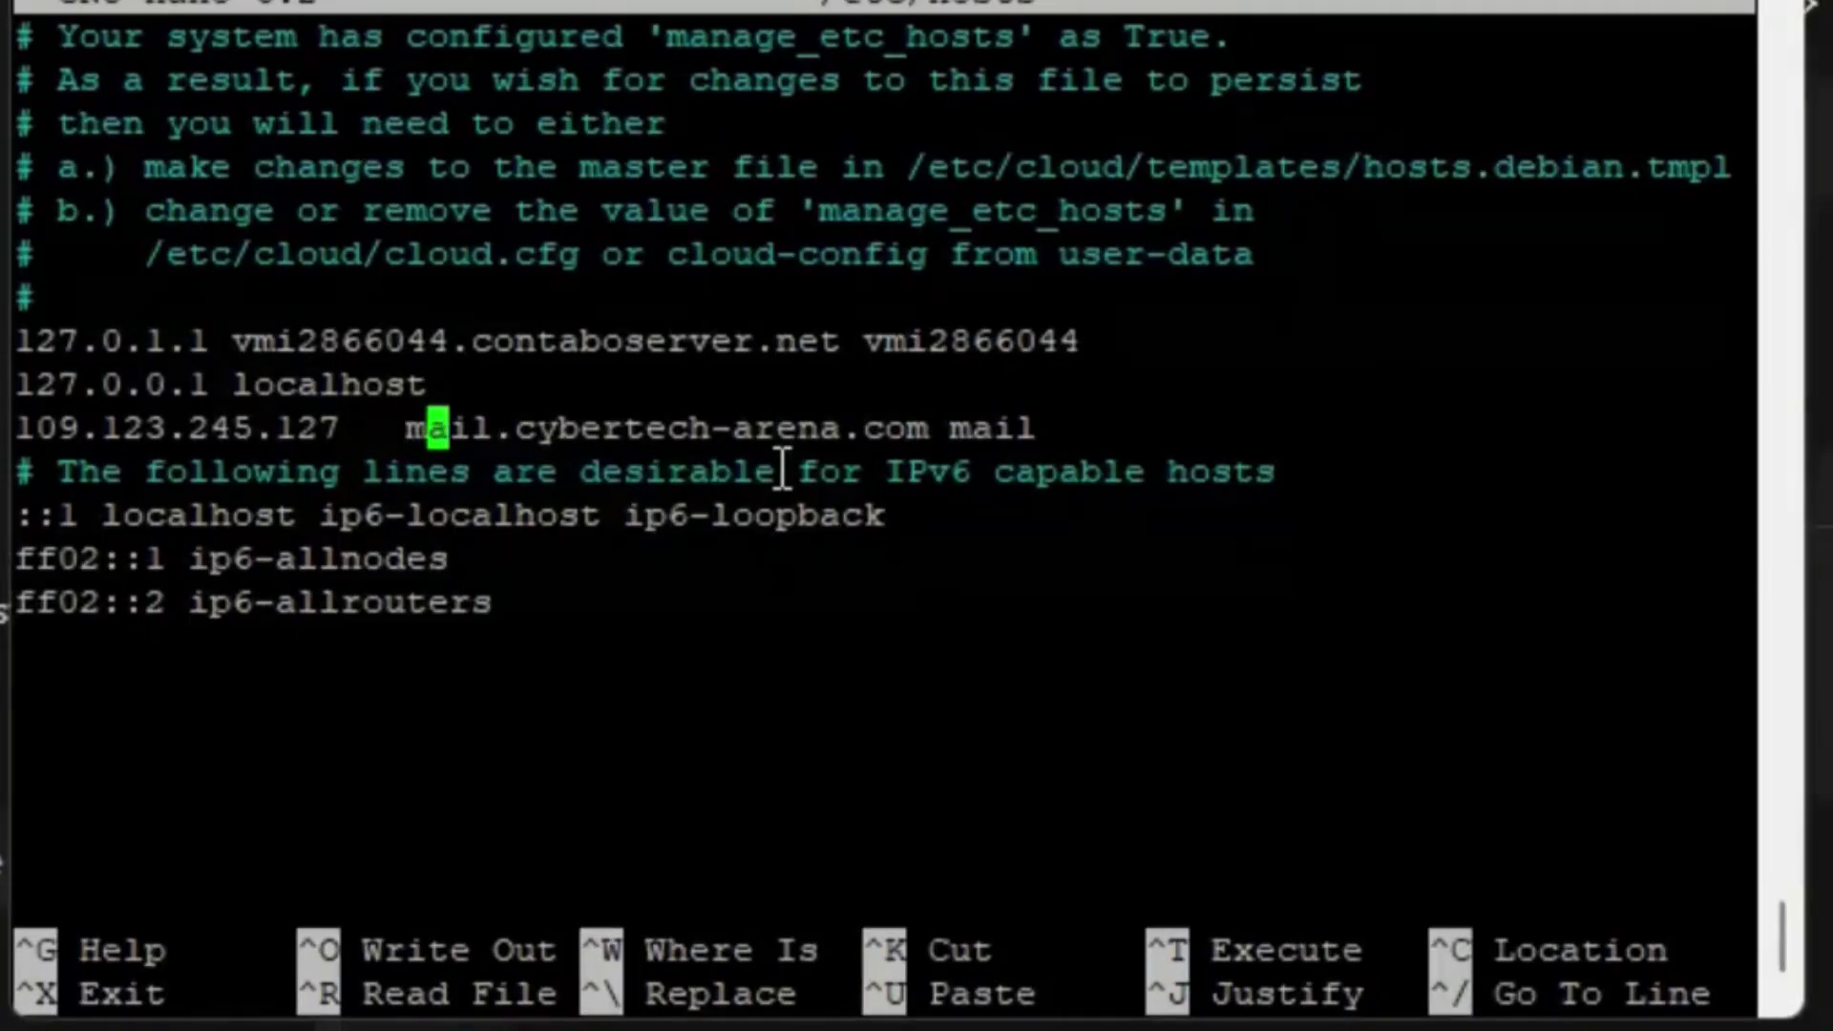
pyautogui.press('Right')
pyautogui.press('Right')
pyautogui.press('Right')
pyautogui.press('Right')
pyautogui.press('Right')
pyautogui.press('Right')
pyautogui.press('Right')
pyautogui.press('Right')
pyautogui.press('Right')
pyautogui.press('Right')
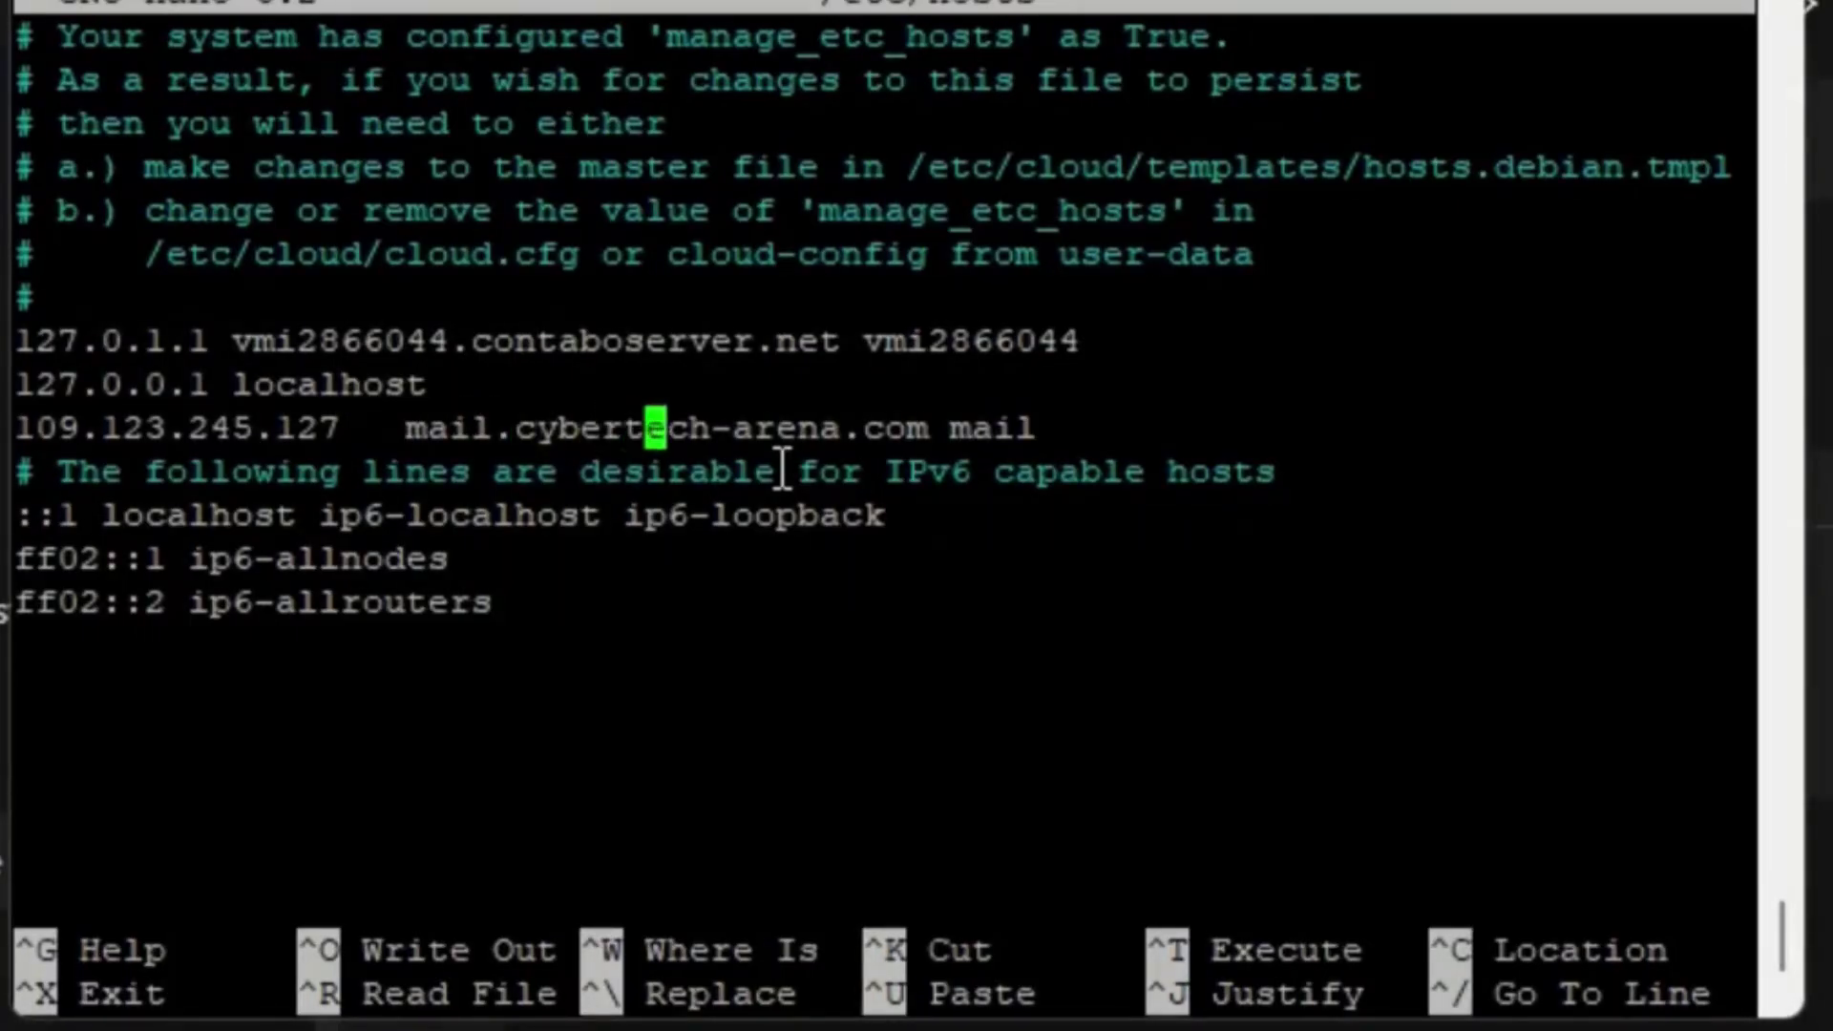
pyautogui.hotkey('ctrl', 'x')
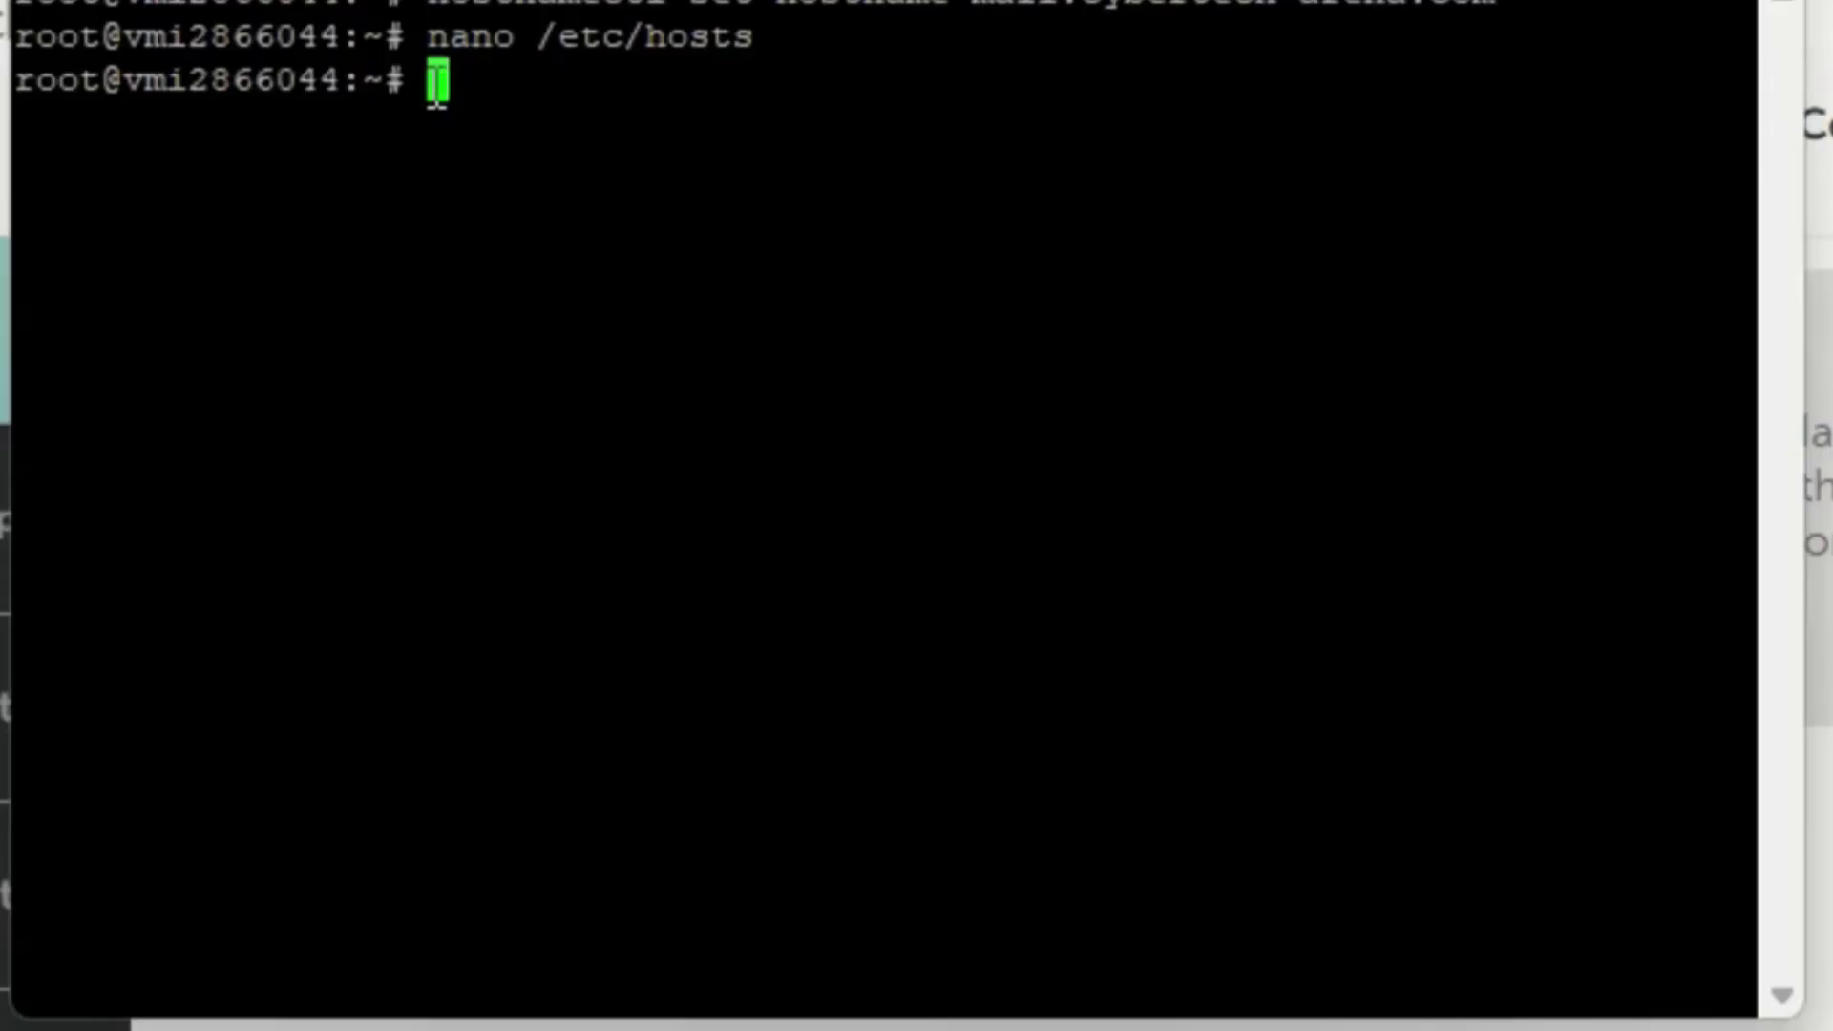
# Step: Check that hostname -f returns mail.cybertech-arena.com, then paste the apt install dependency command
pyautogui.write('hostname -f')
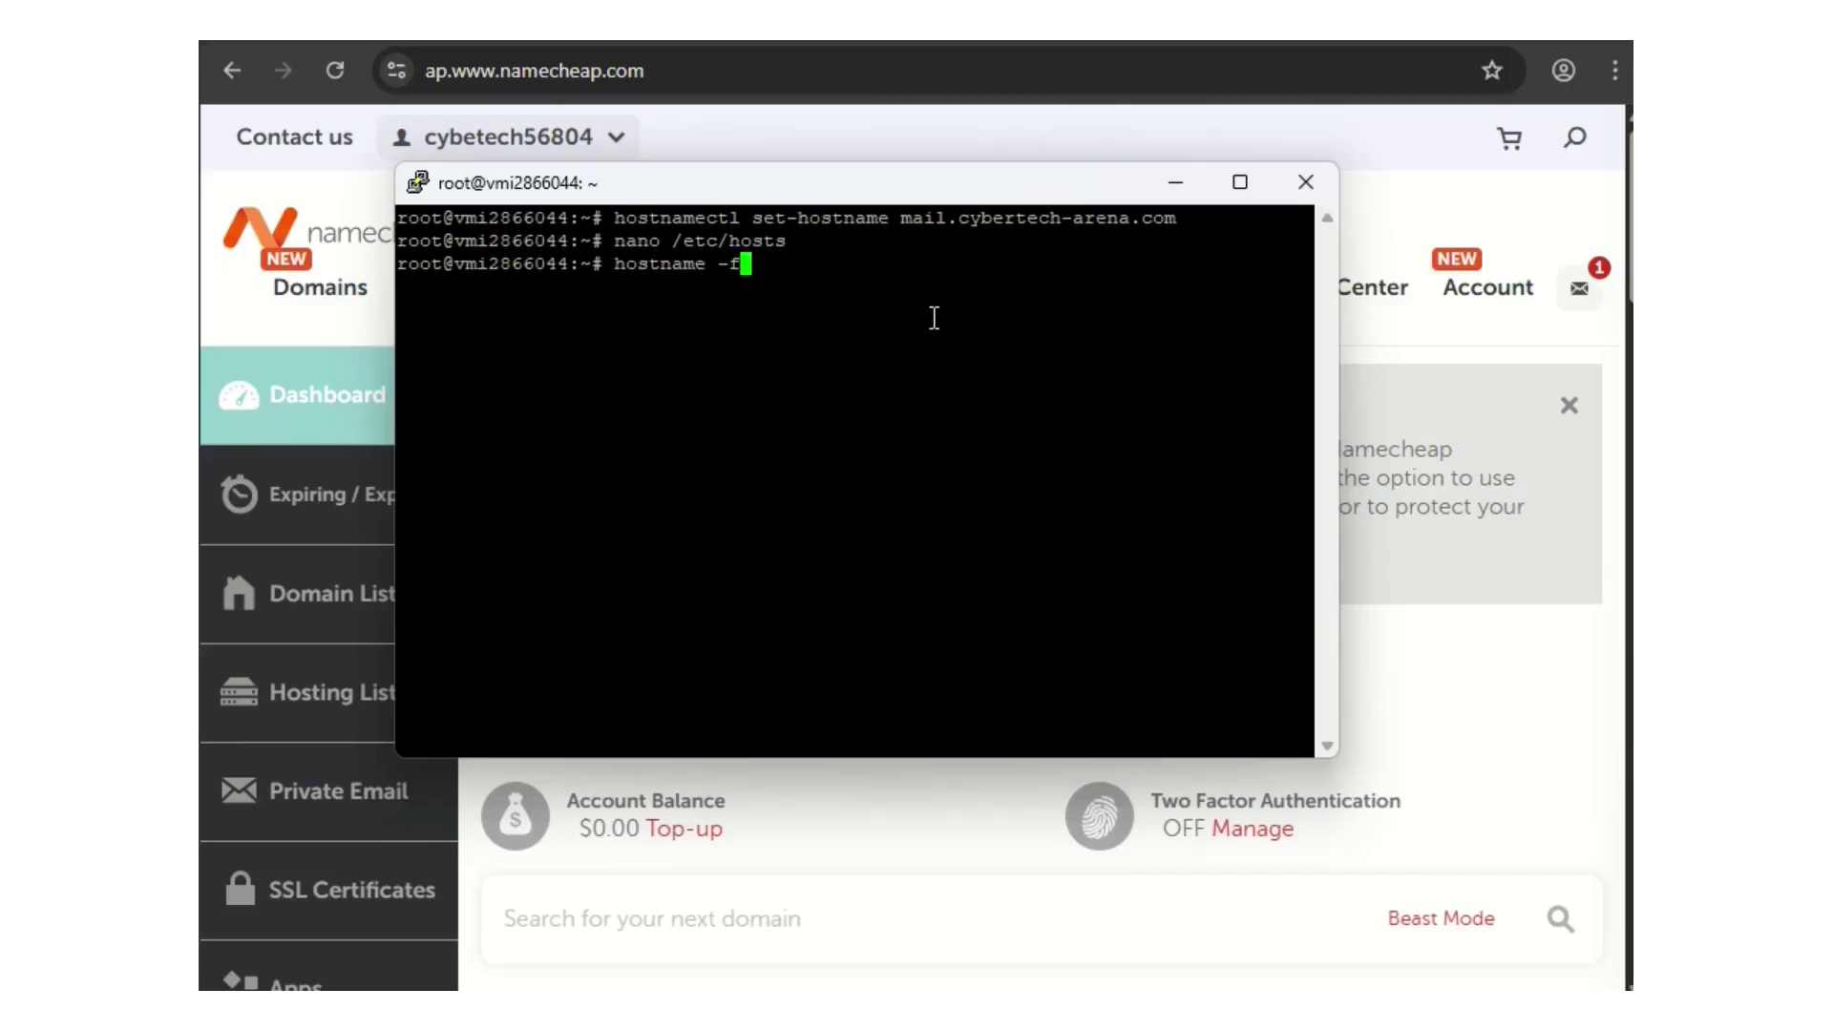
pyautogui.press('Return')
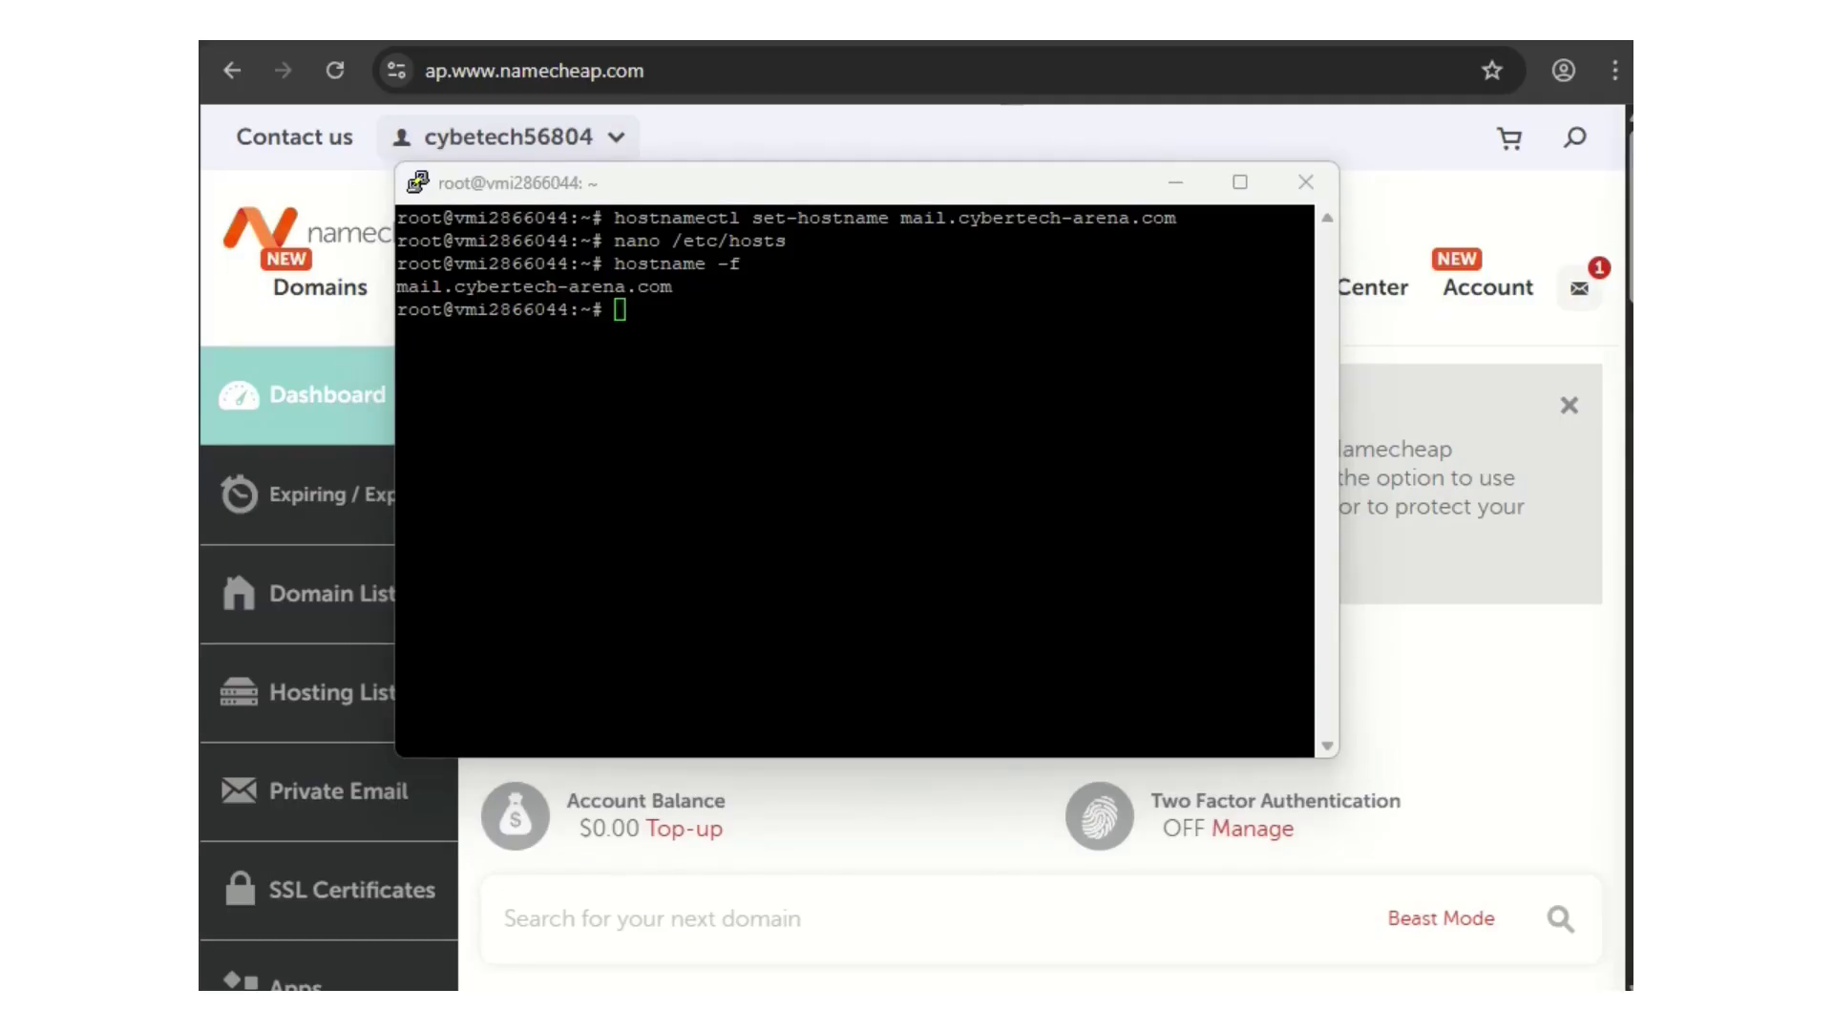
pyautogui.click(616, 311)
pyautogui.rightClick(625, 313)
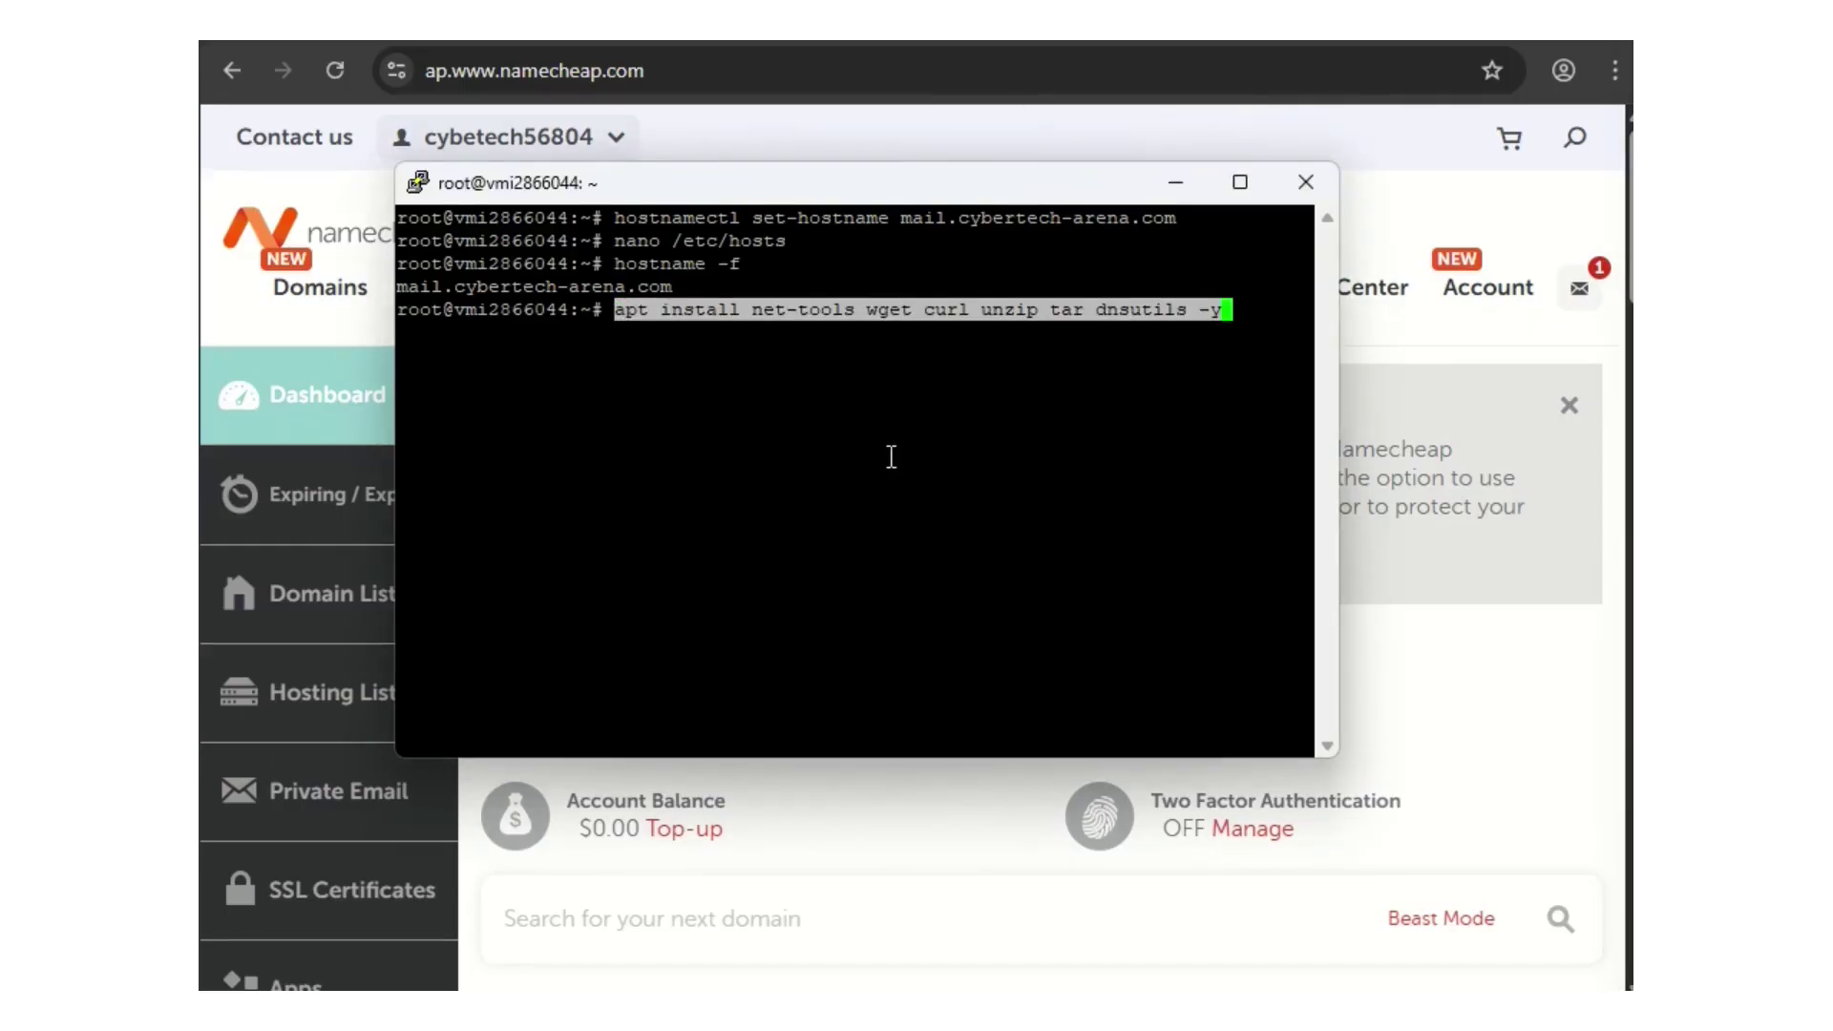
# Step: Install net-tools, wget, curl, unzip, tar and dnsutils with apt, then clear the terminal
pyautogui.press('Return')
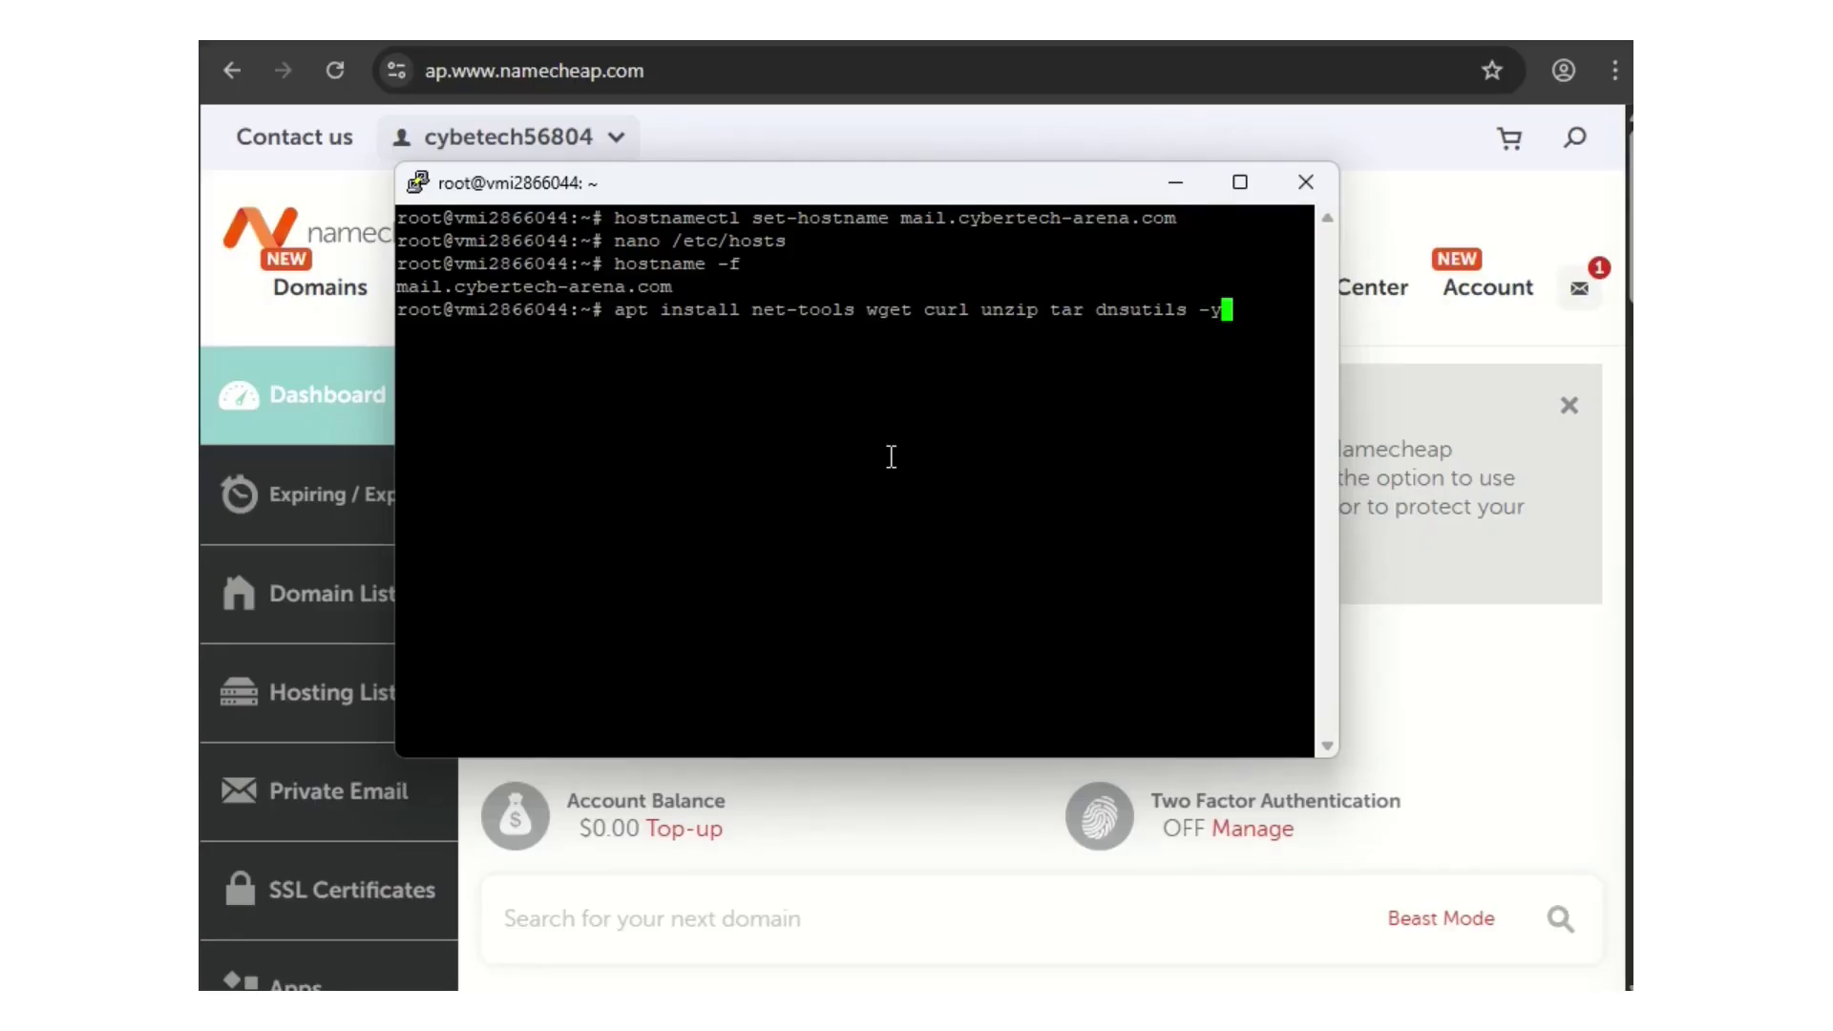
pyautogui.press('Return')
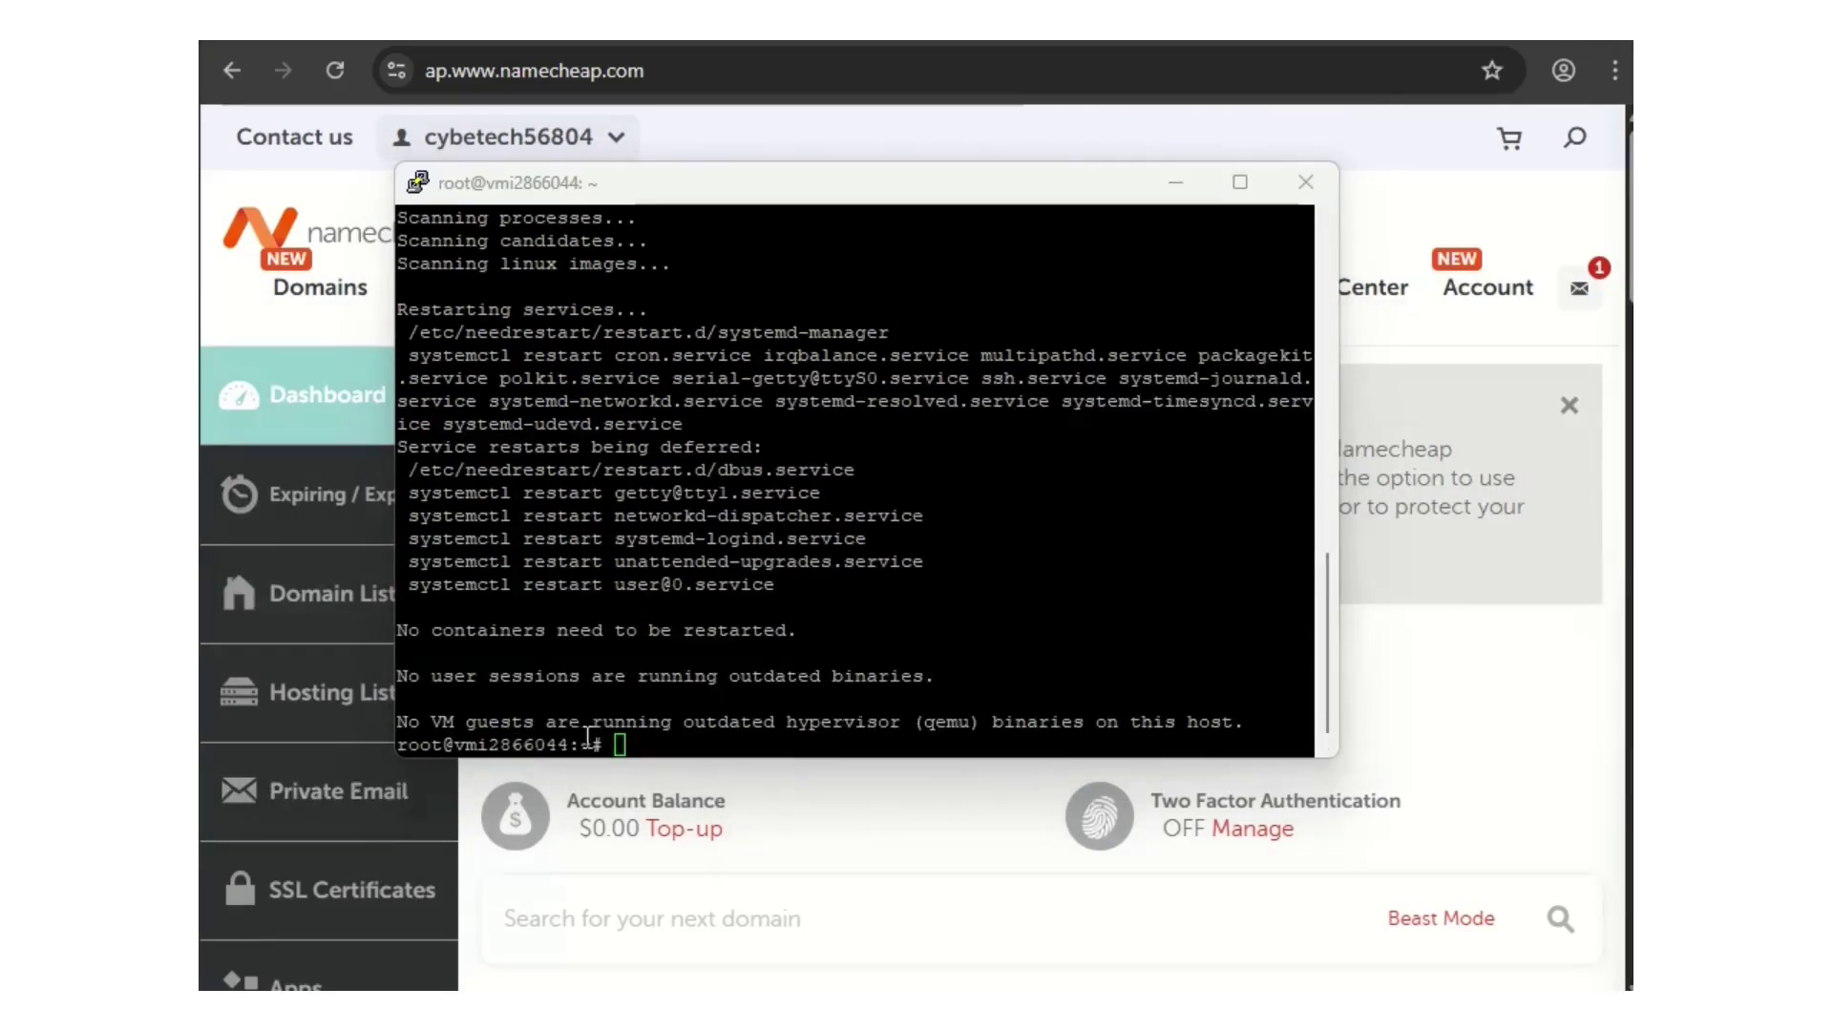
pyautogui.click(625, 742)
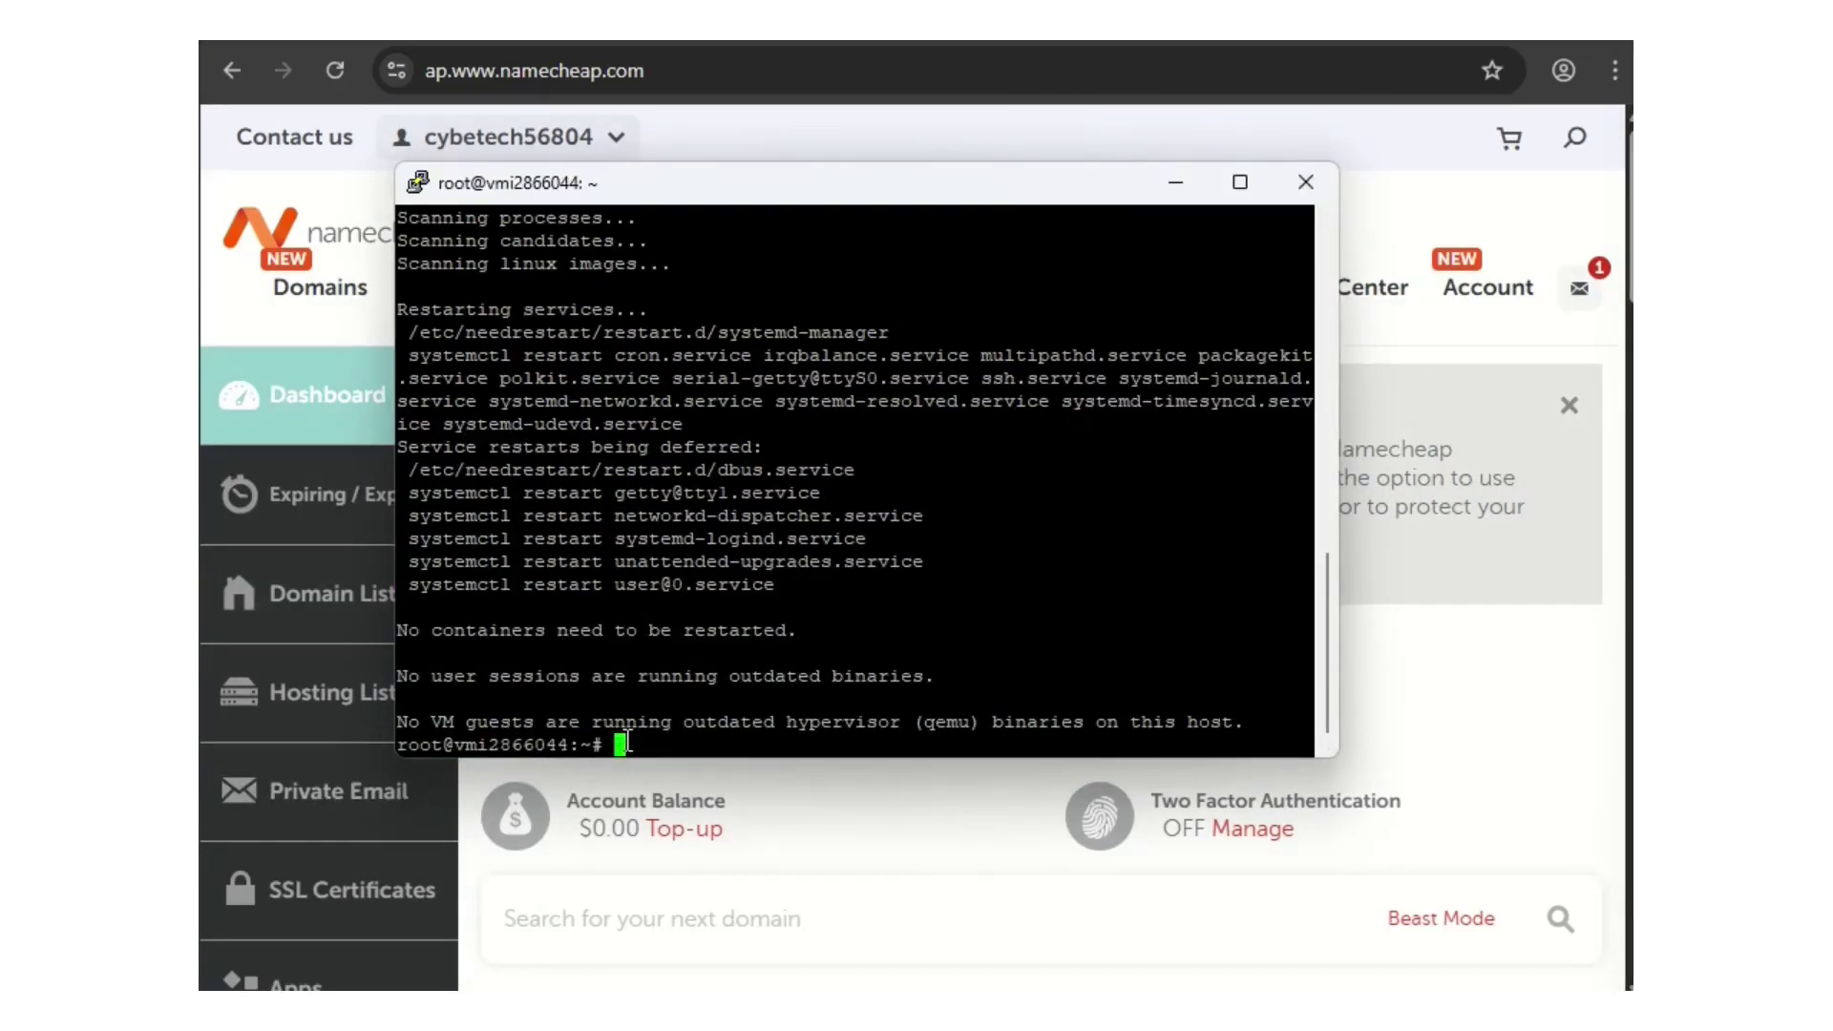
pyautogui.write('clear')
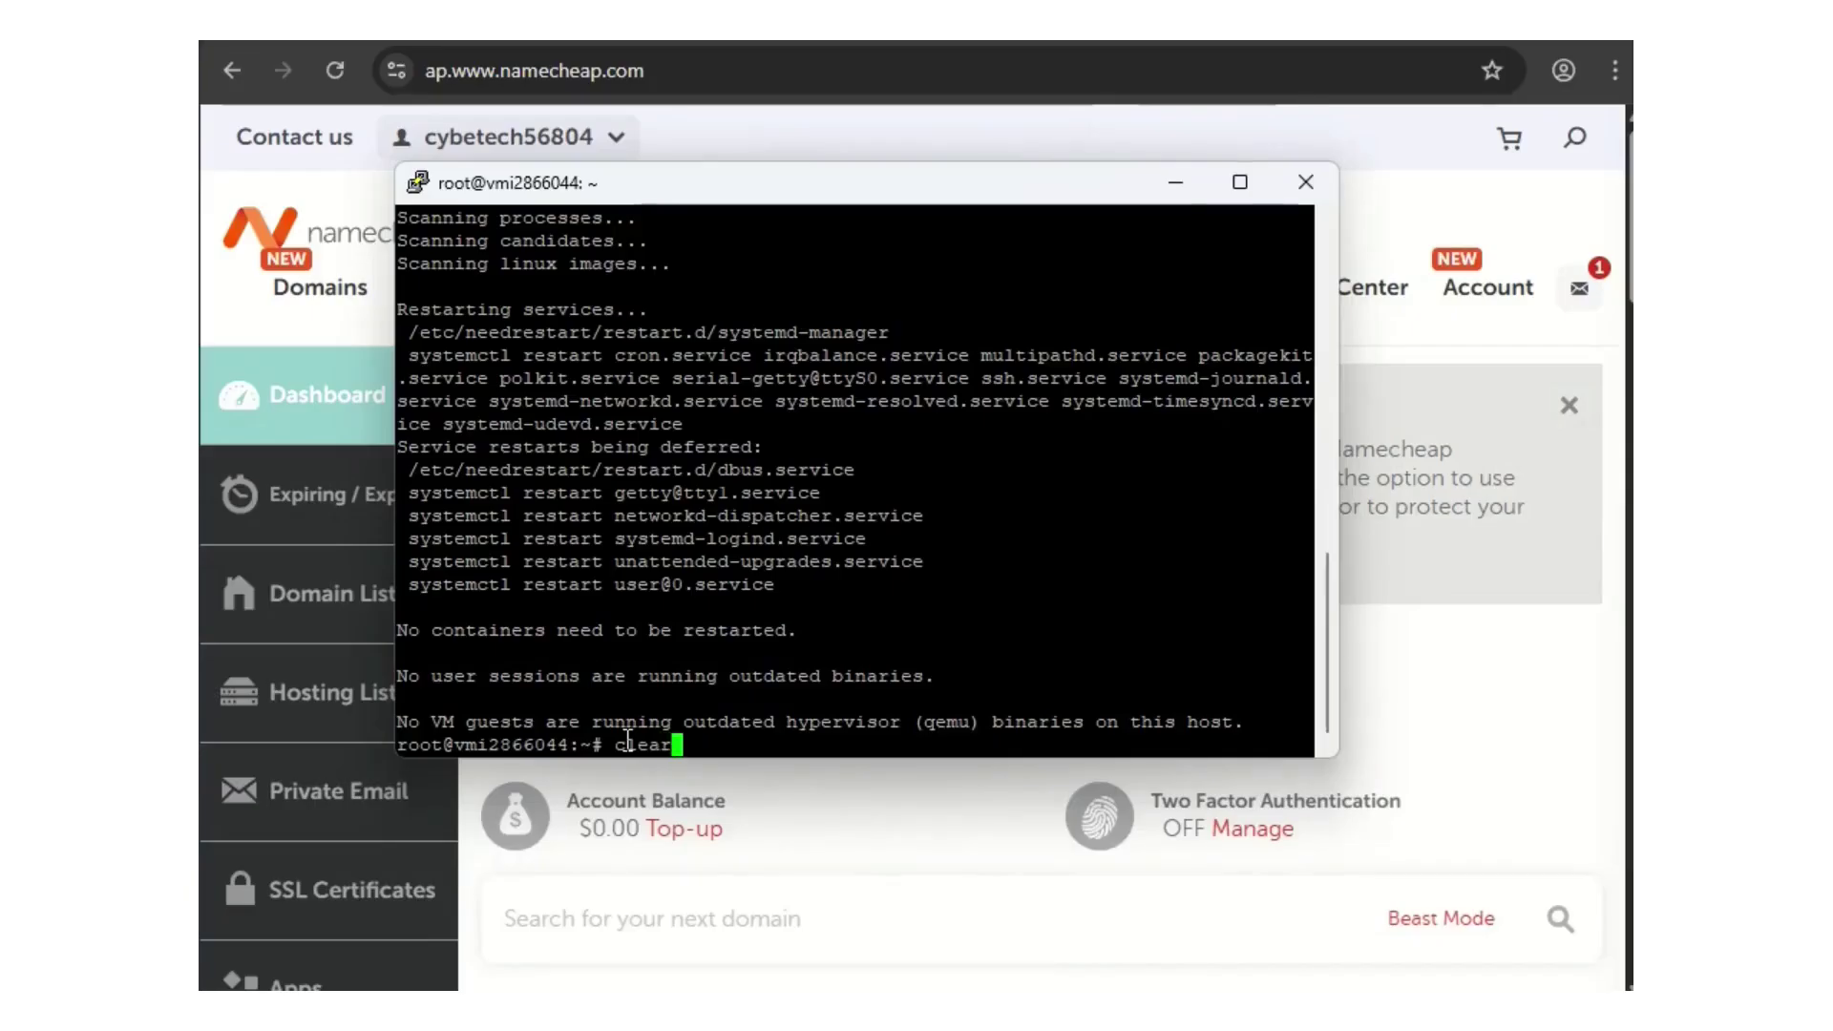
pyautogui.press('Return')
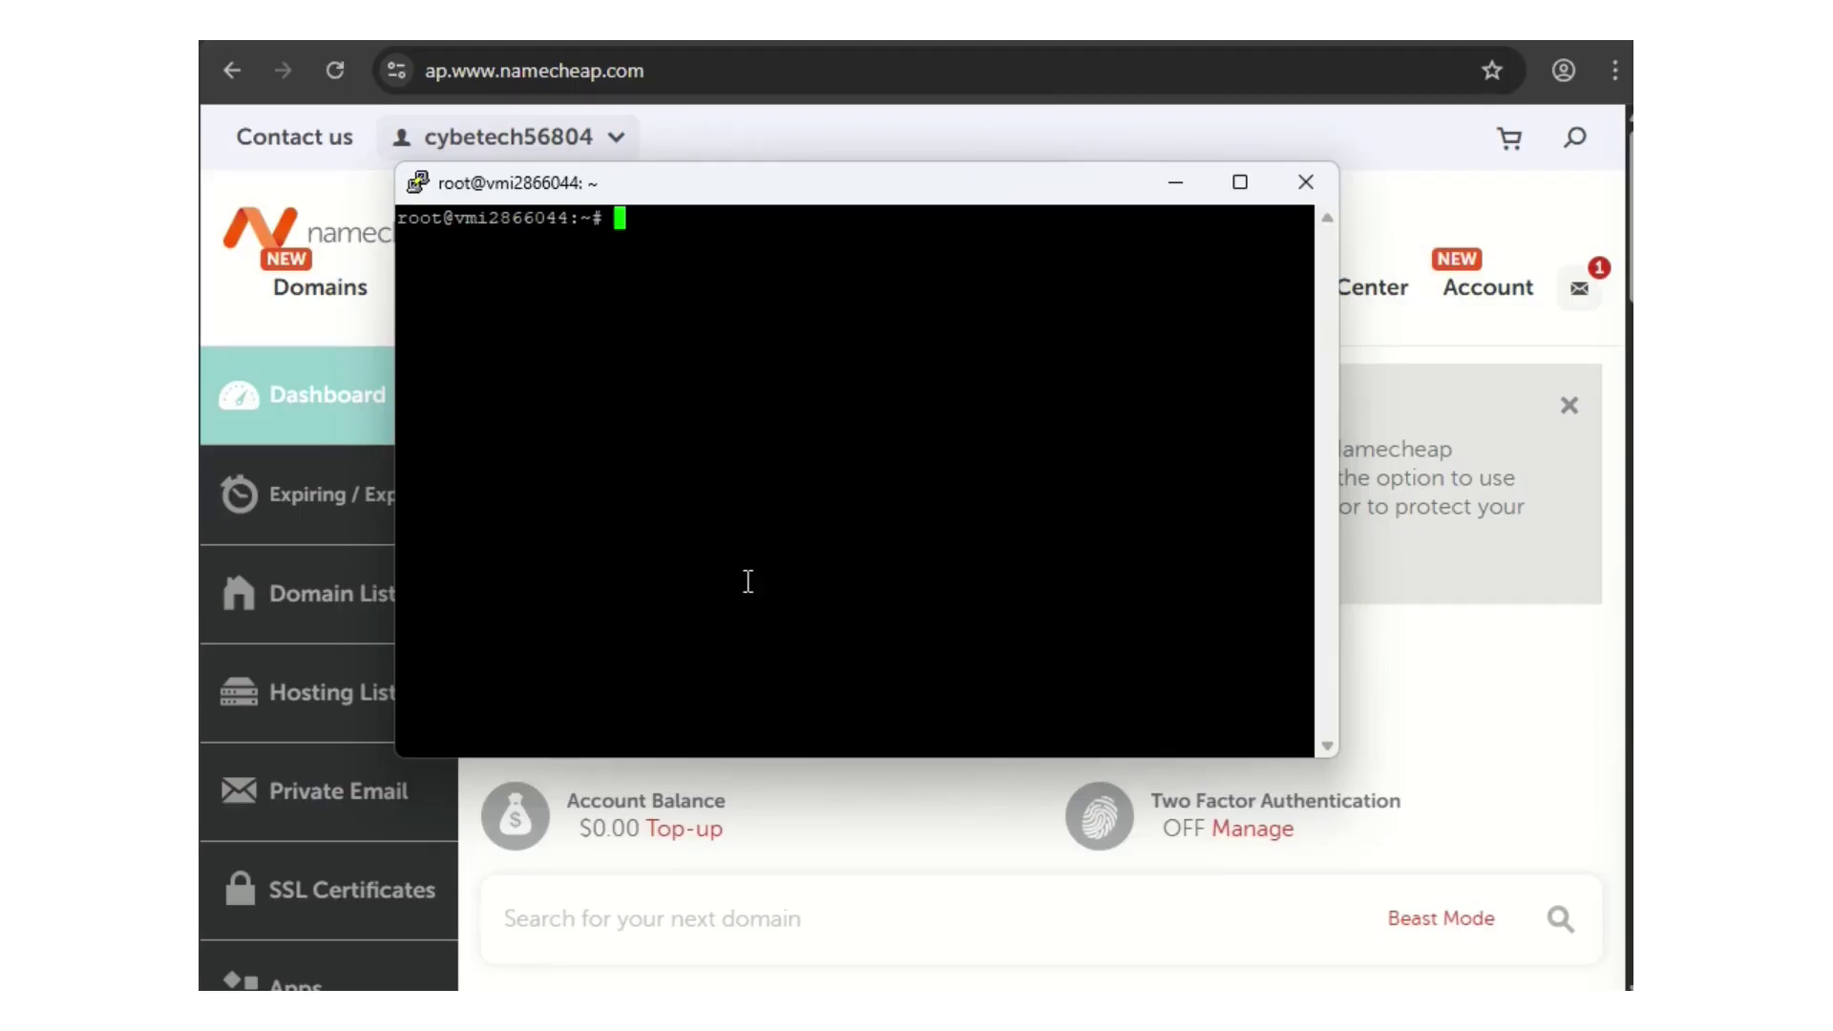
# Step: Change into /opt and paste the wget and tar xvf commands for the zcs-10.1.4 Ubuntu 22 archive
pyautogui.rightClick(632, 227)
pyautogui.press('Return')
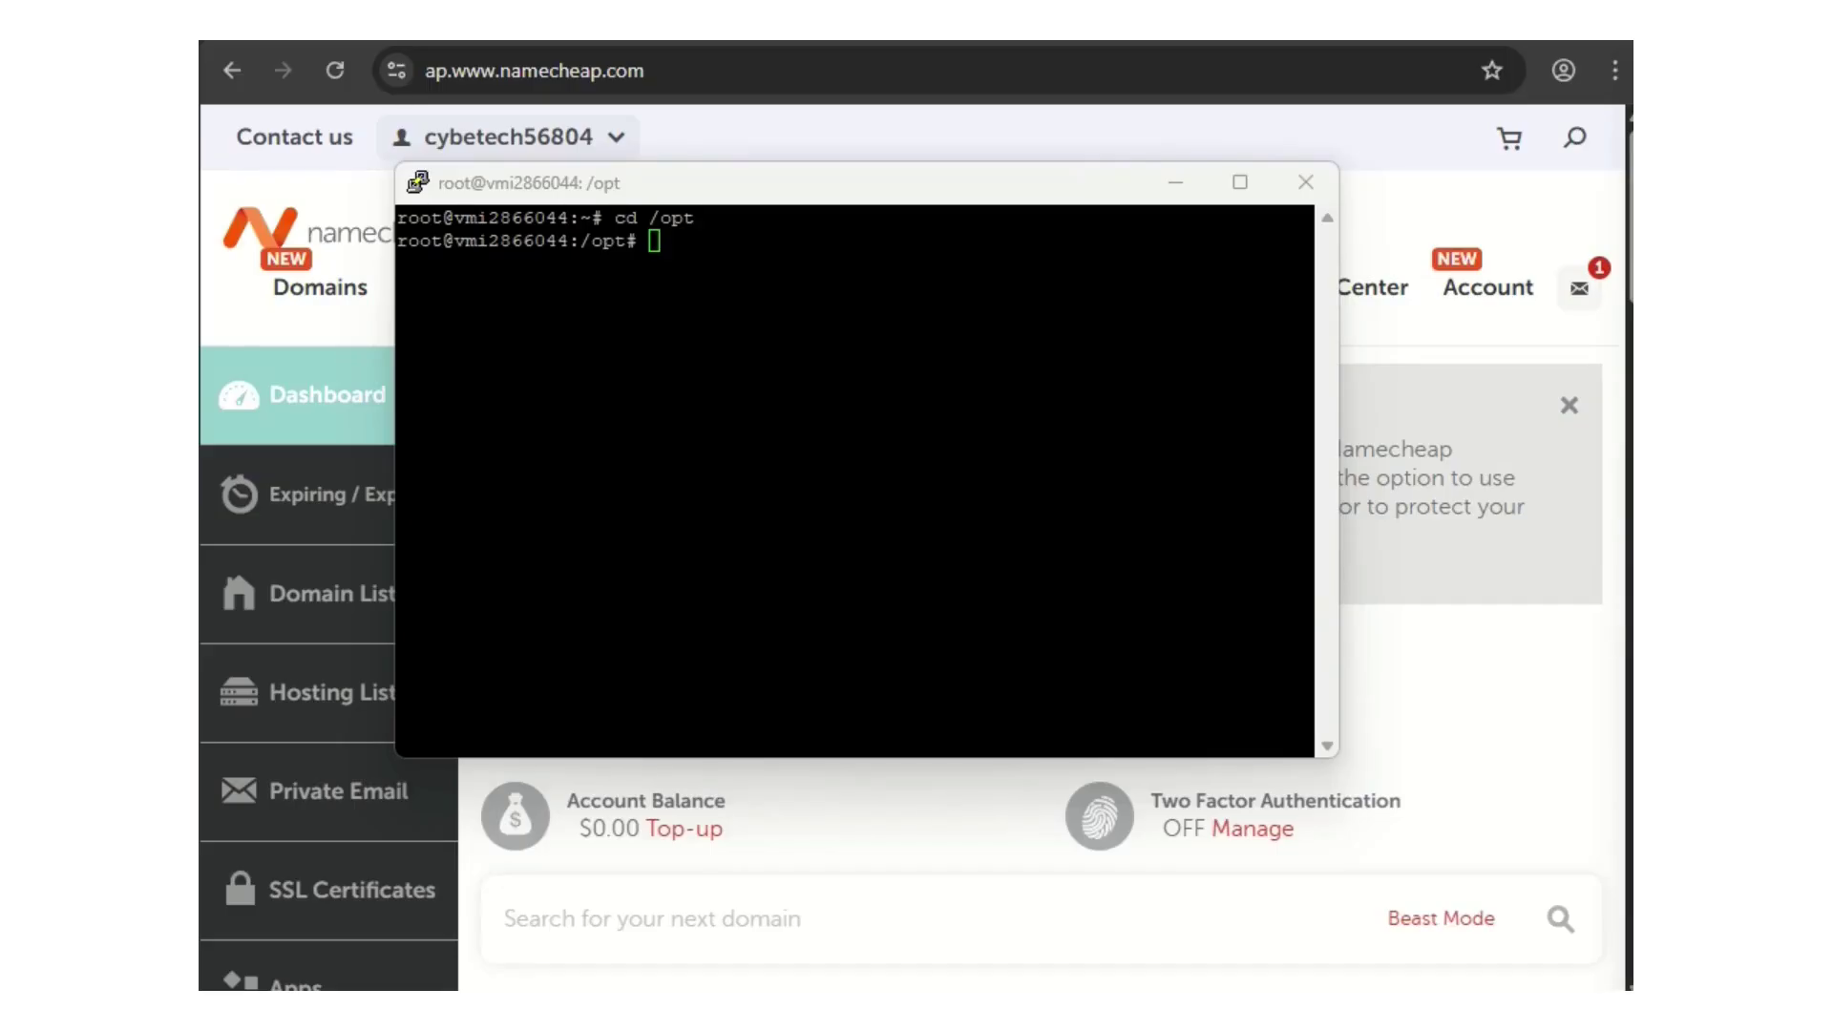
pyautogui.rightClick(657, 244)
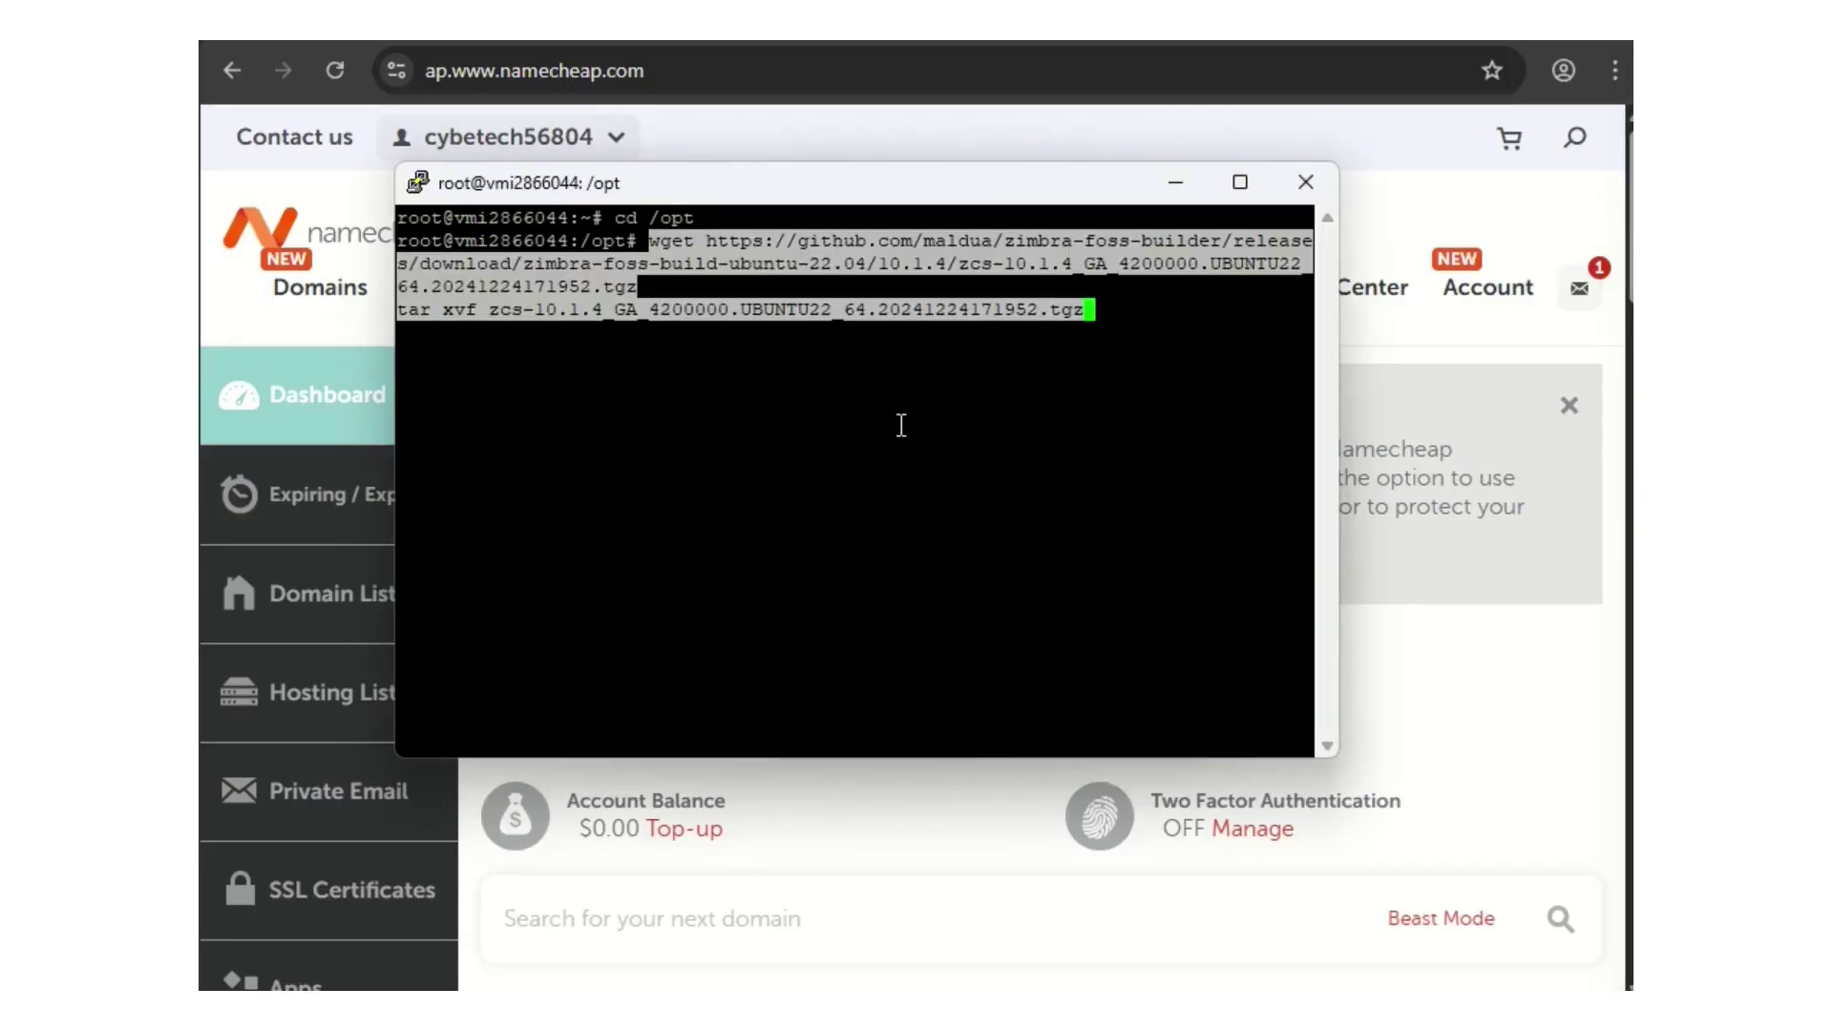
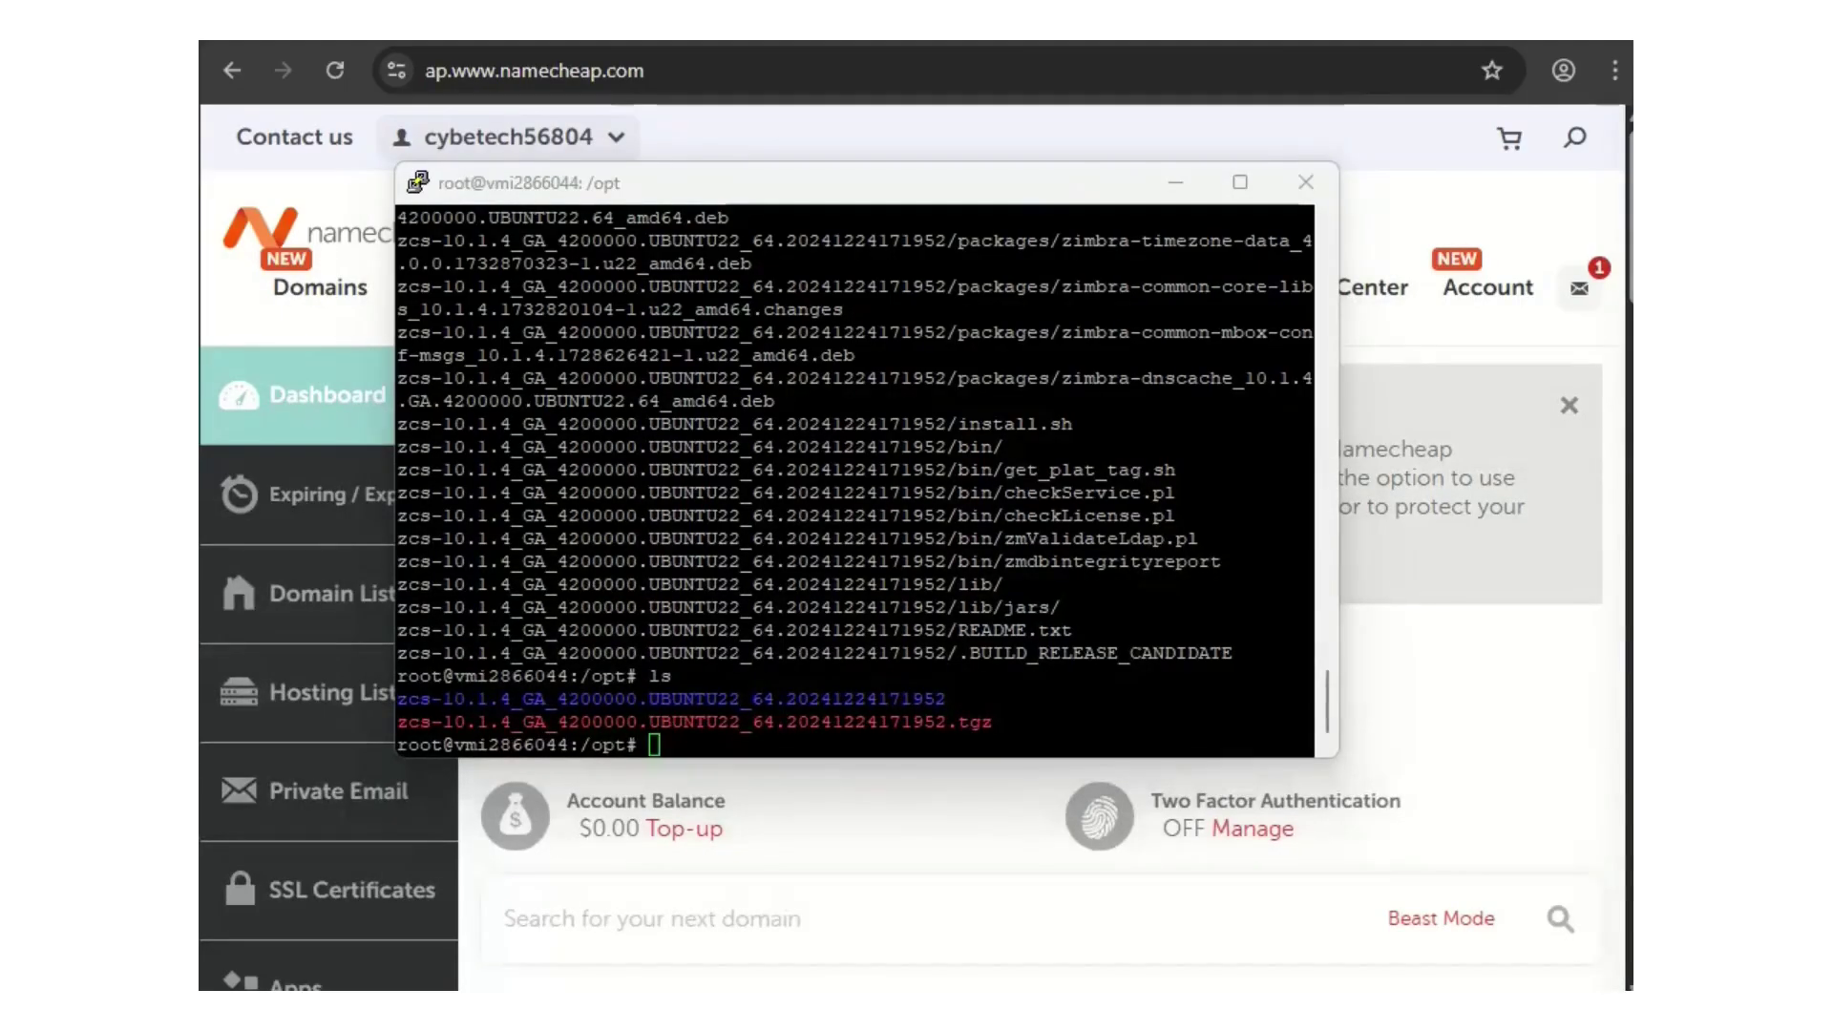
# Step: Enter the zcs-10.1.4_GA_4200000.UBUNTU22_64.20241224171952 folder and stage 'sudo ./install.sh' at the prompt
pyautogui.rightClick(663, 743)
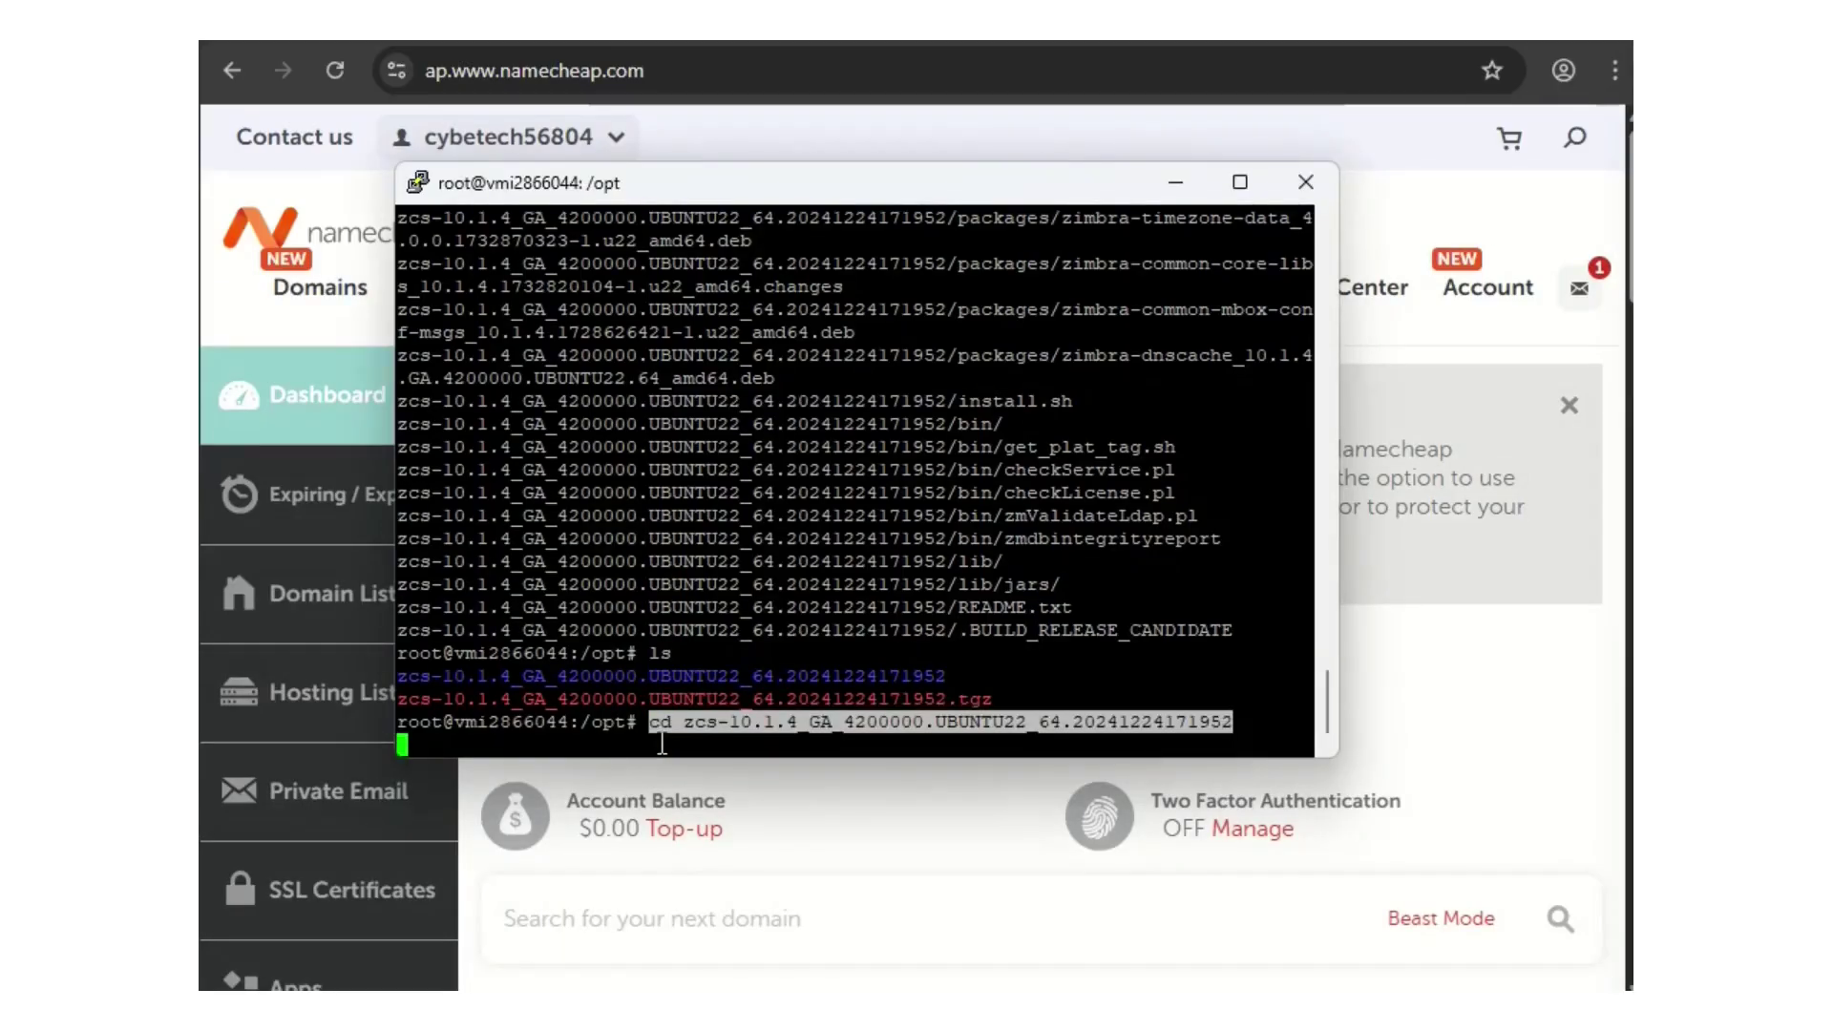
pyautogui.click(663, 744)
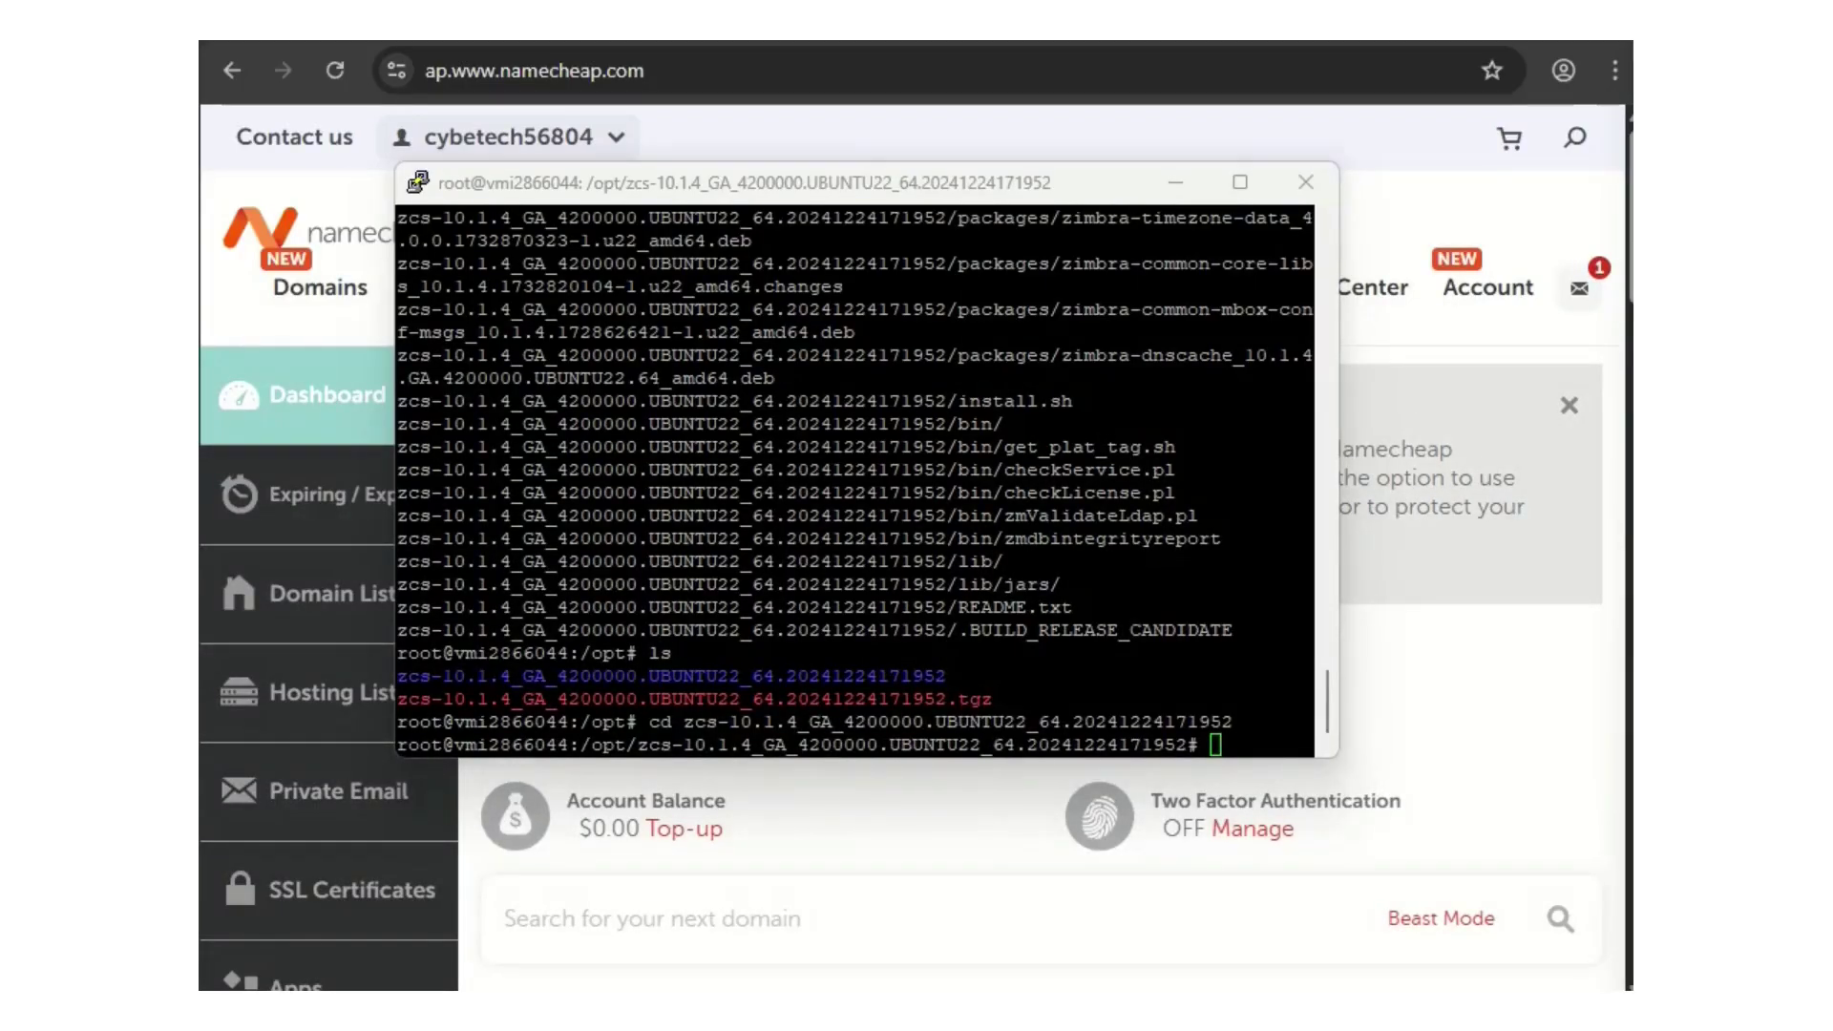
pyautogui.click(1212, 744)
pyautogui.rightClick(1210, 744)
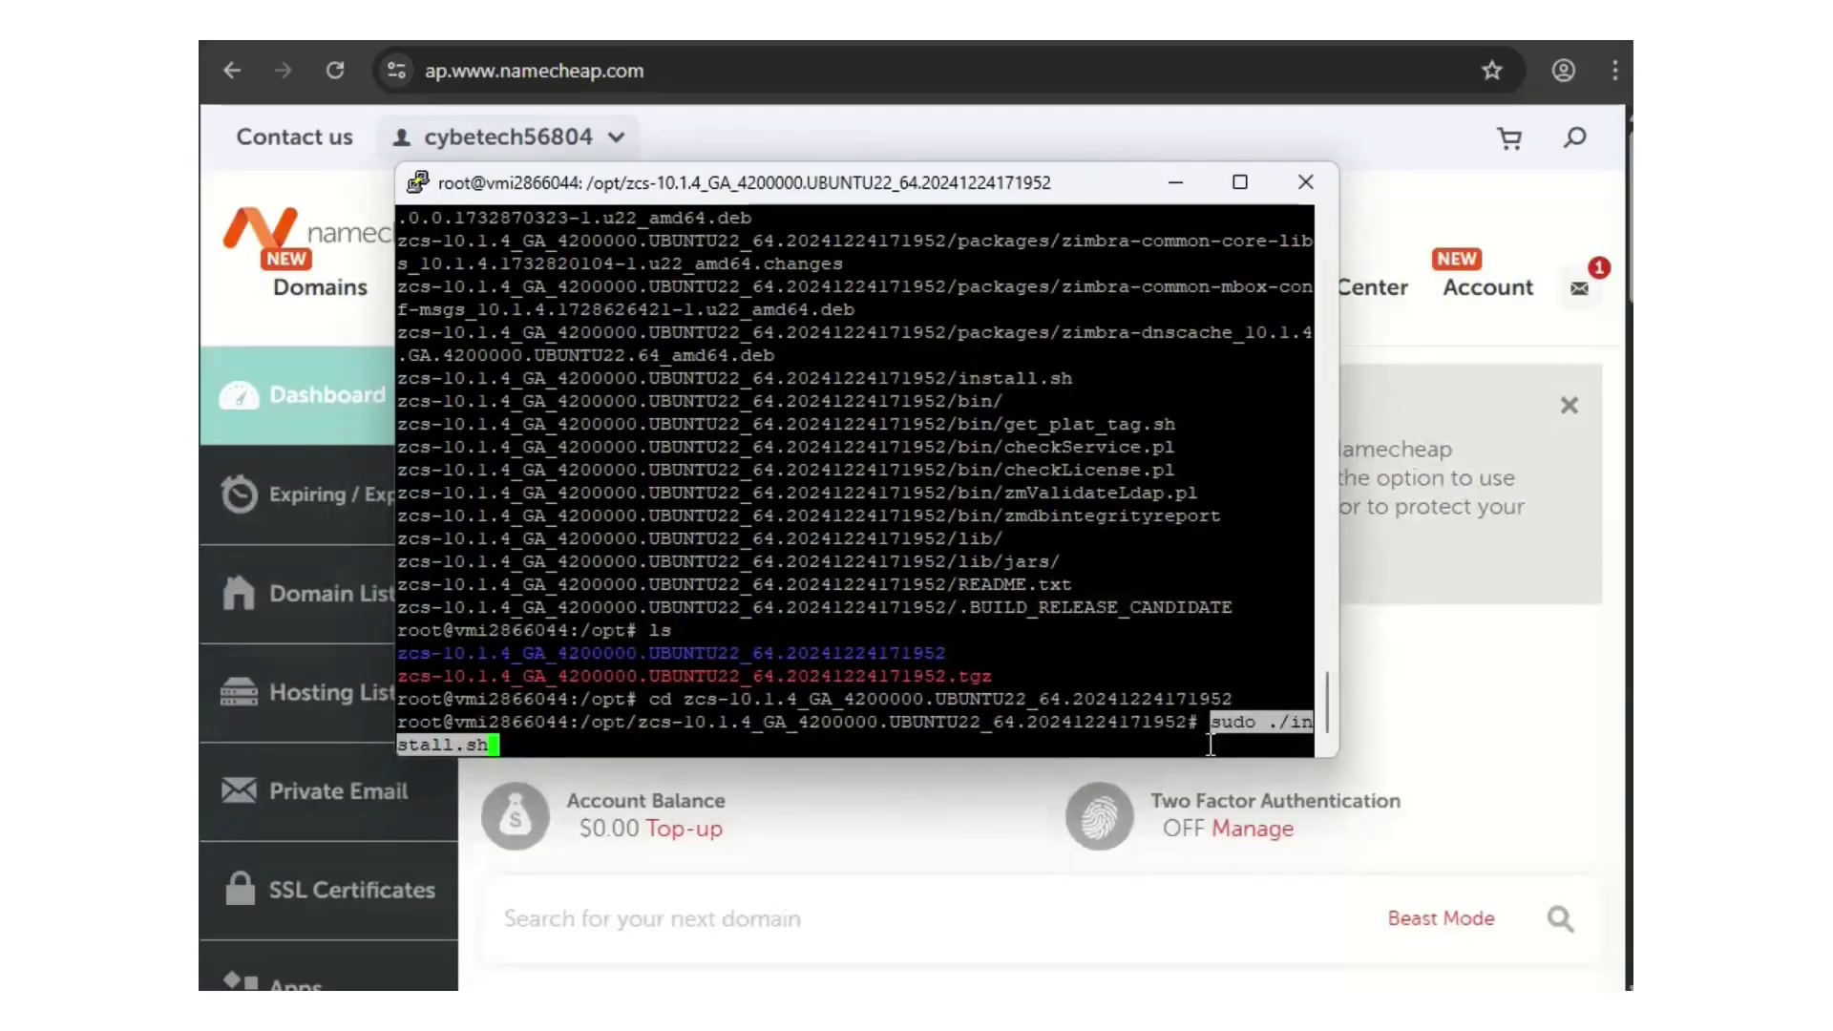
pyautogui.click(1197, 745)
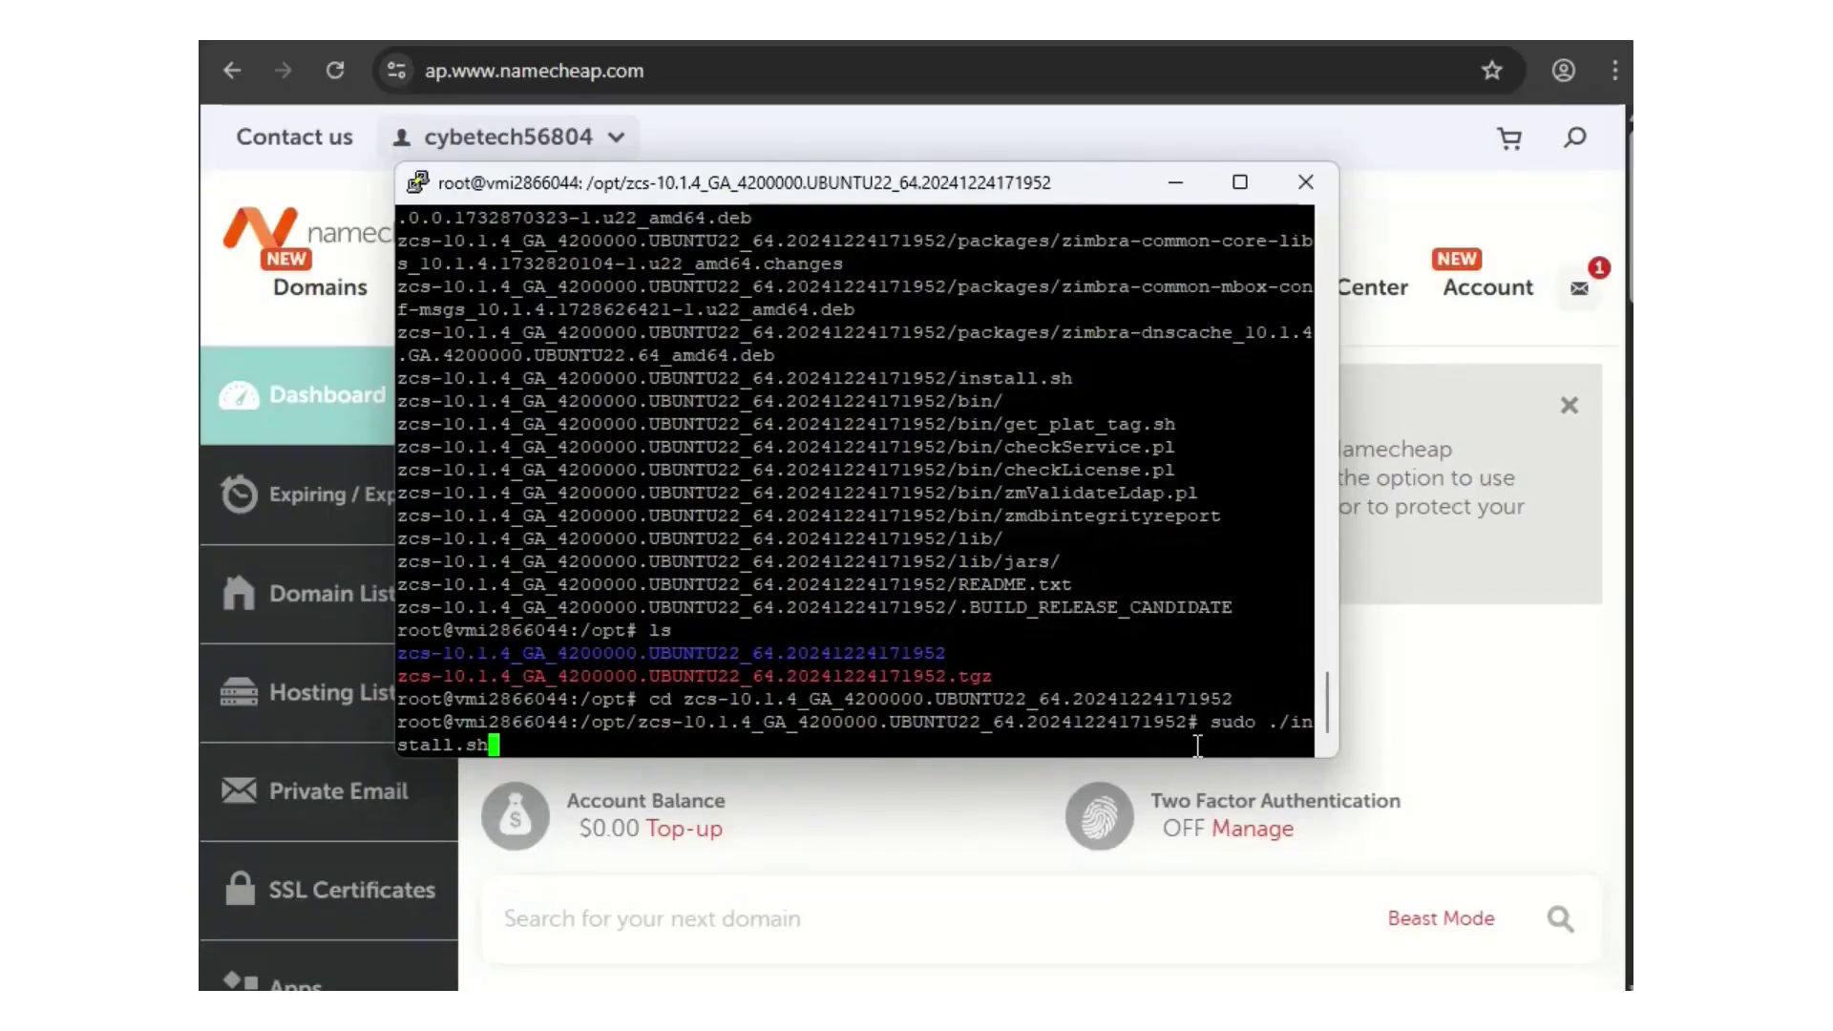
# Step: Run install.sh, accept the license terms with y and enable Zimbra's package repository with y
pyautogui.press('Return')
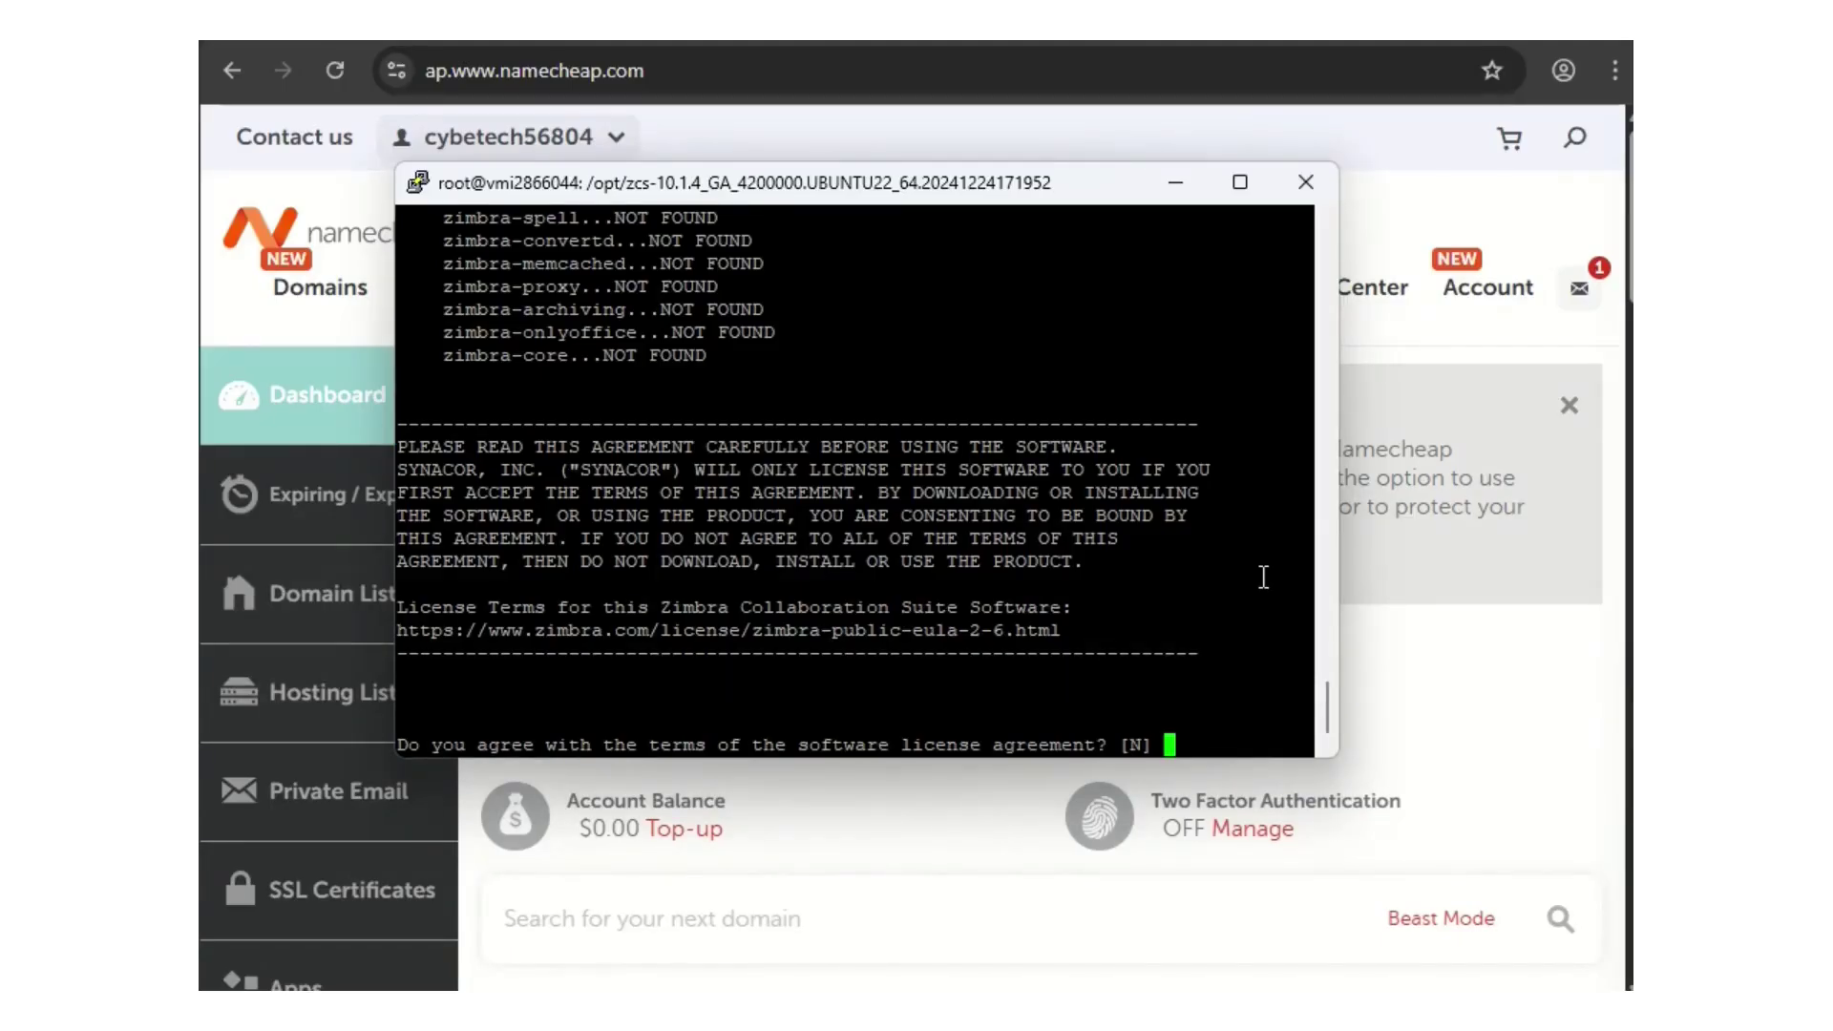
pyautogui.write('y')
pyautogui.press('Return')
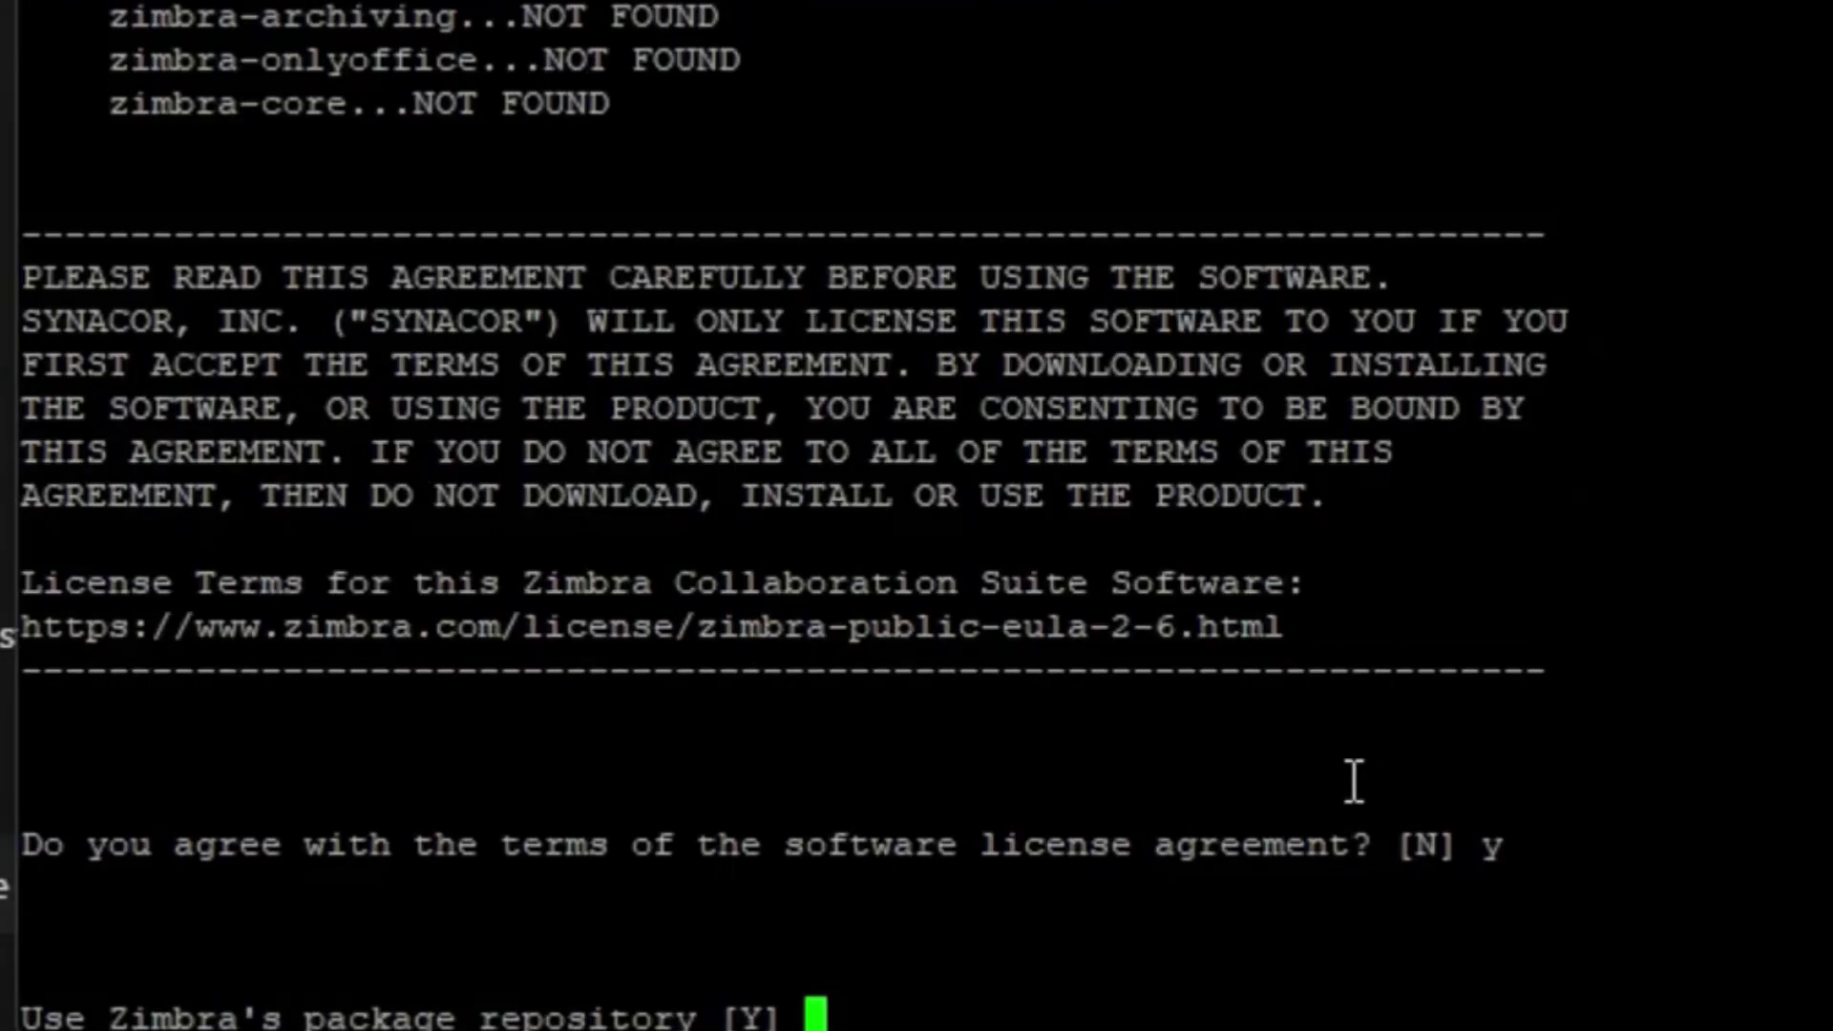
pyautogui.write('y')
pyautogui.press('Return')
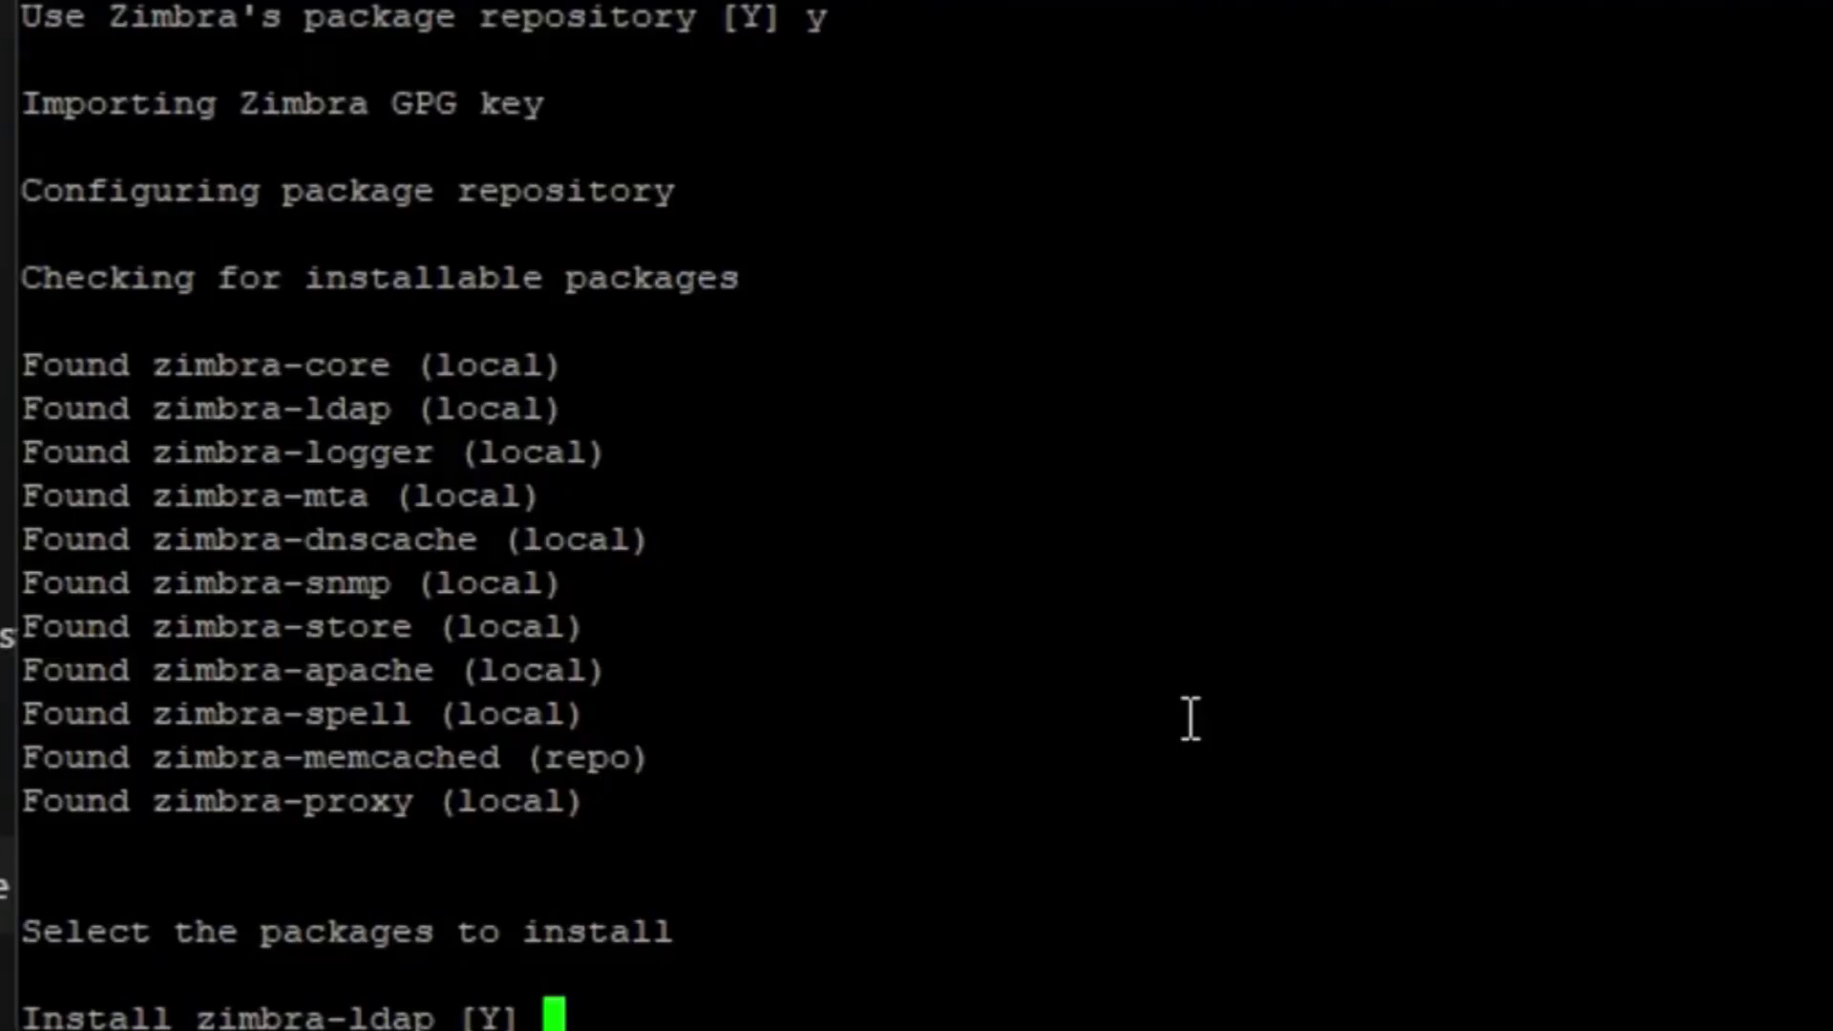
# Step: Approve zimbra-ldap, logger, mta and snmp, keeping the defaults for dnscache and store
pyautogui.write('y')
pyautogui.press('Return')
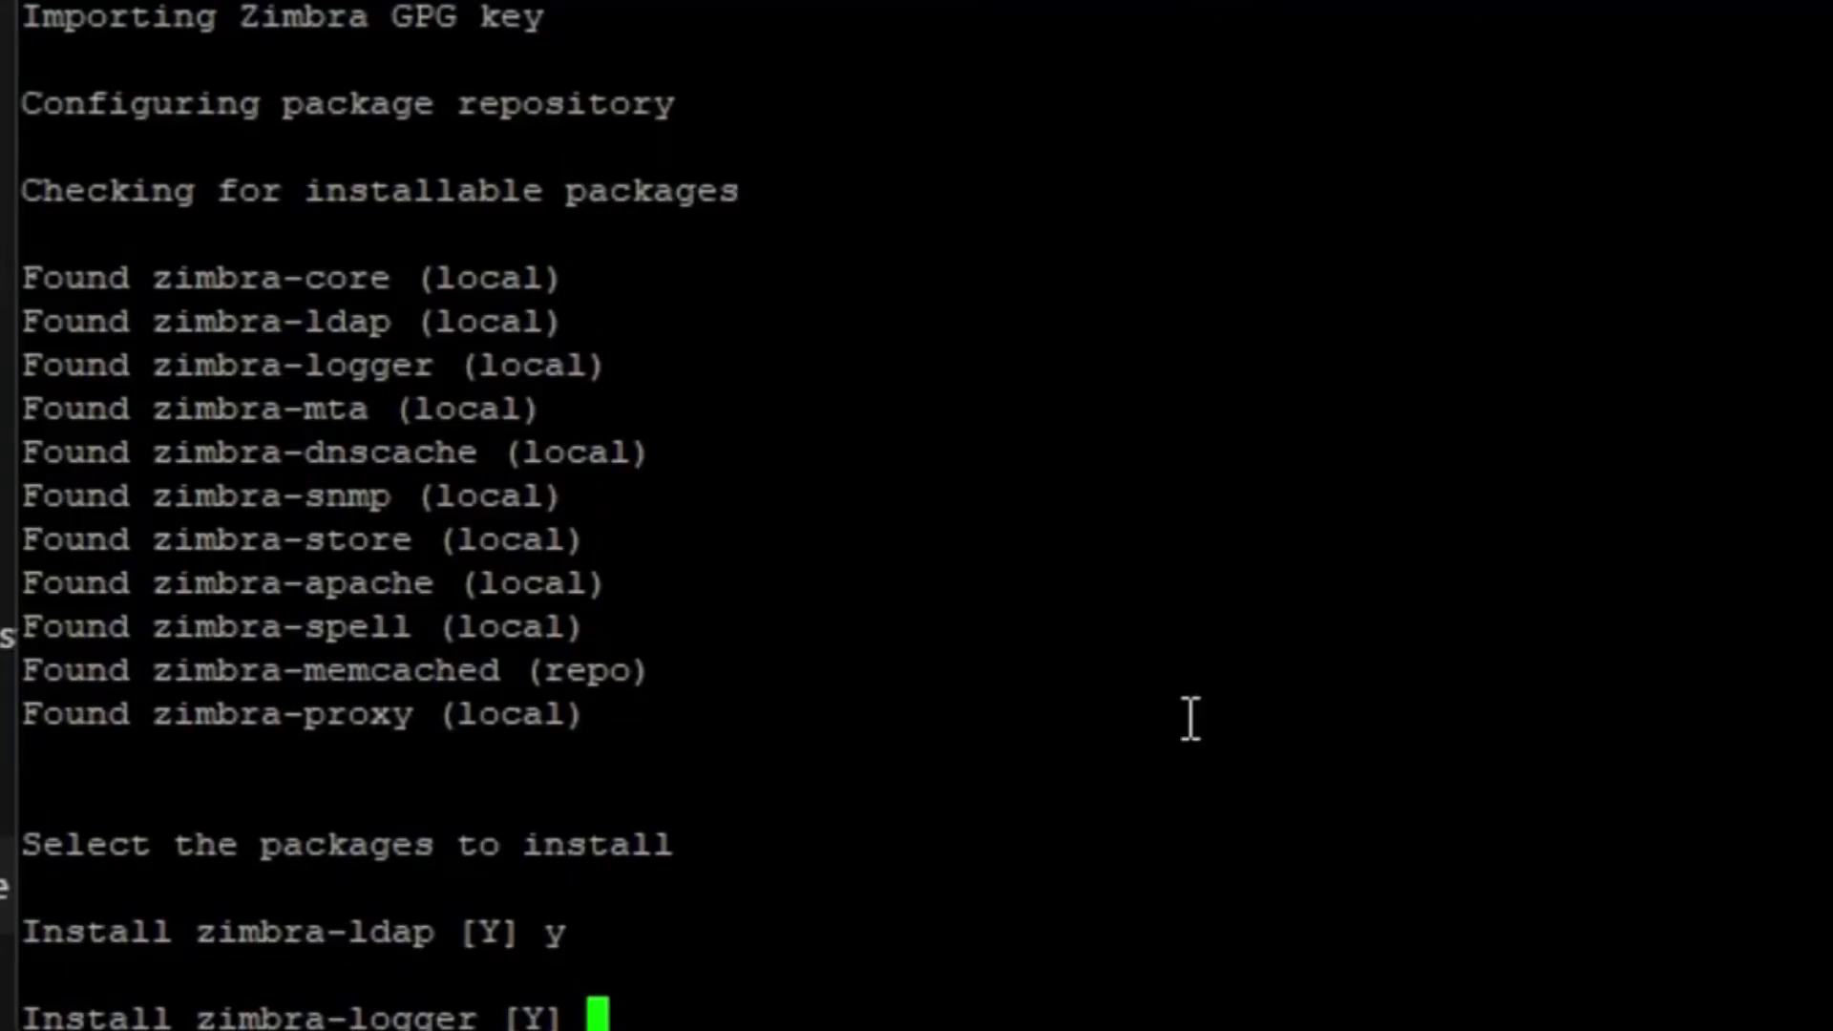
pyautogui.write('y')
pyautogui.press('Return')
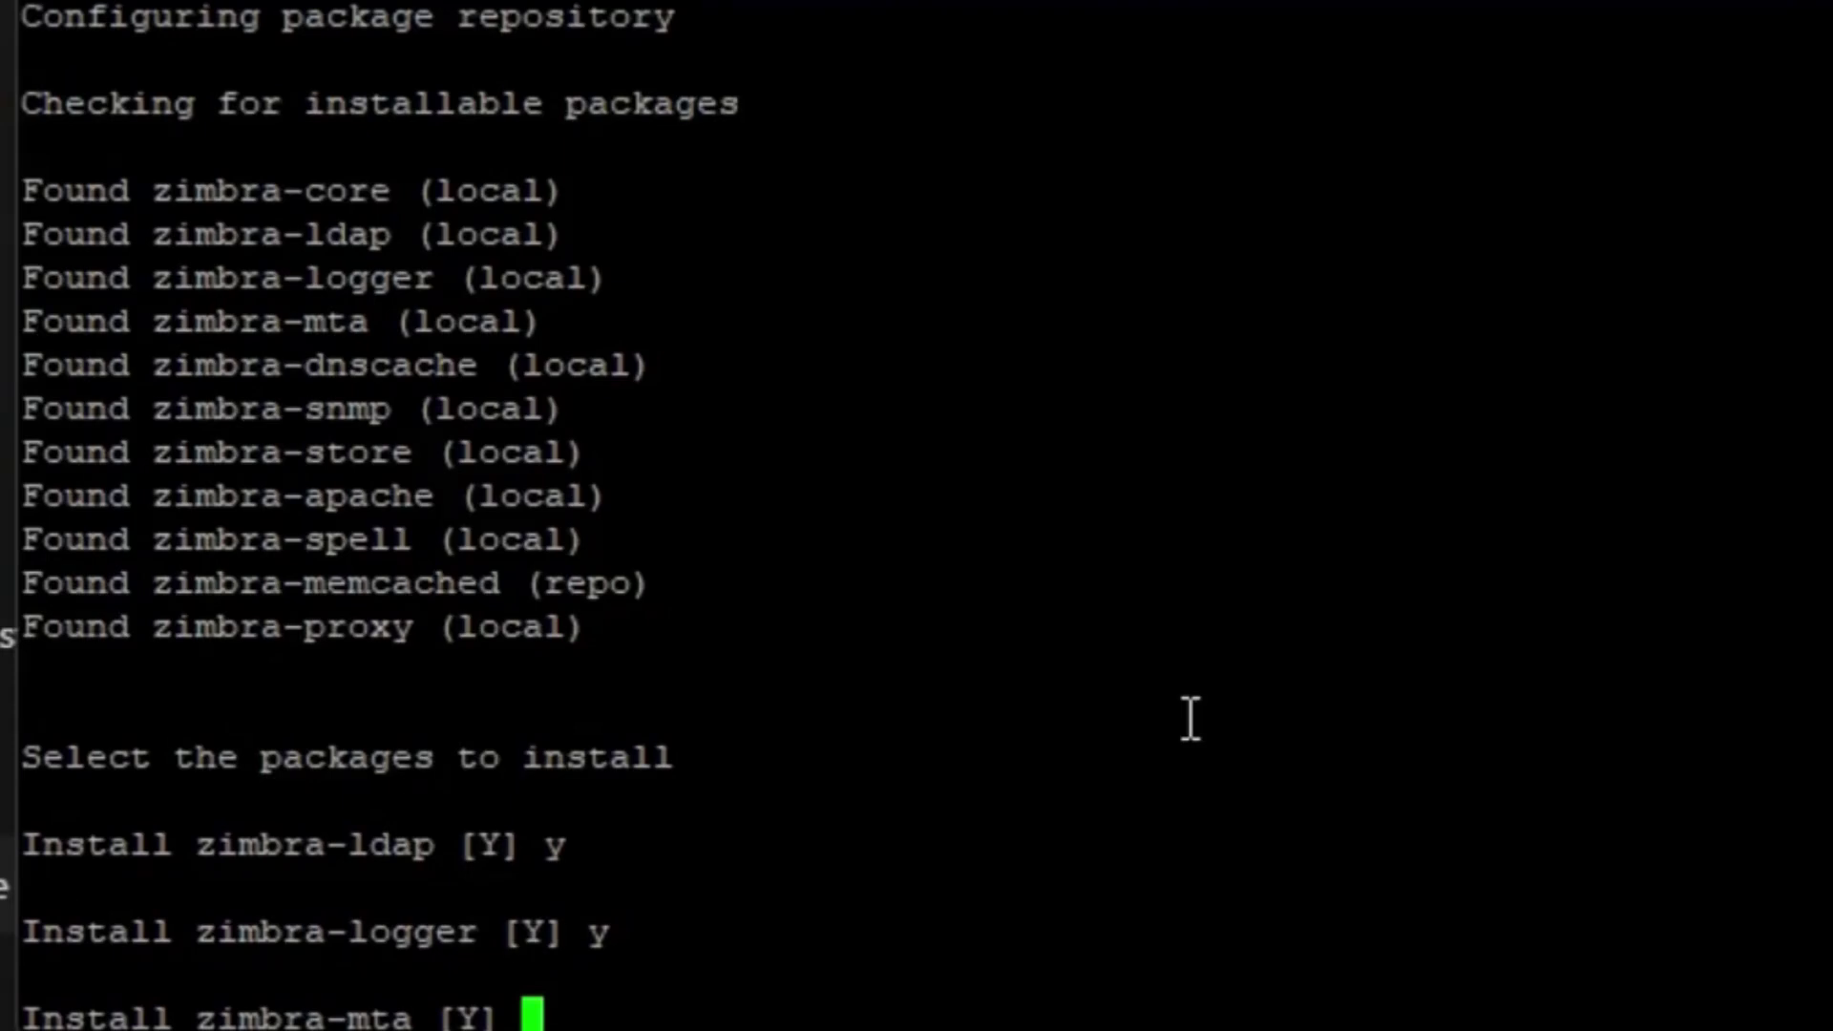
pyautogui.write('y')
pyautogui.press('Return')
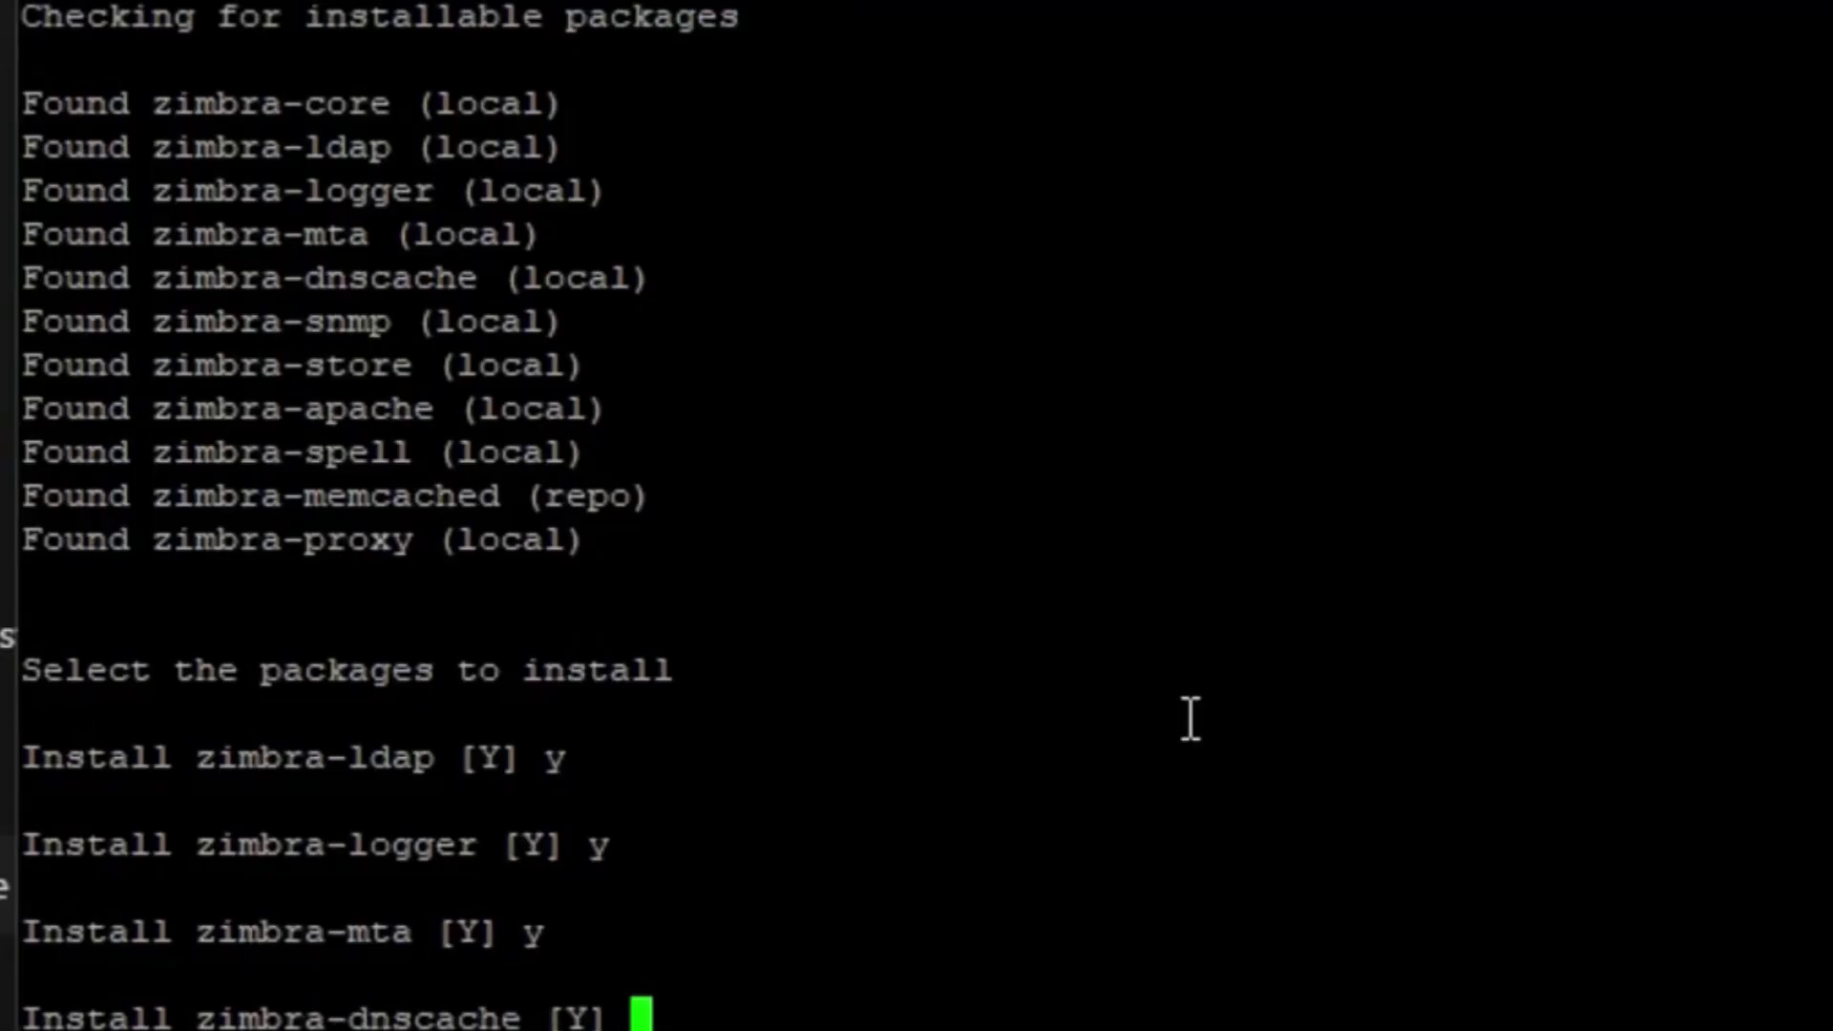
pyautogui.press('Return')
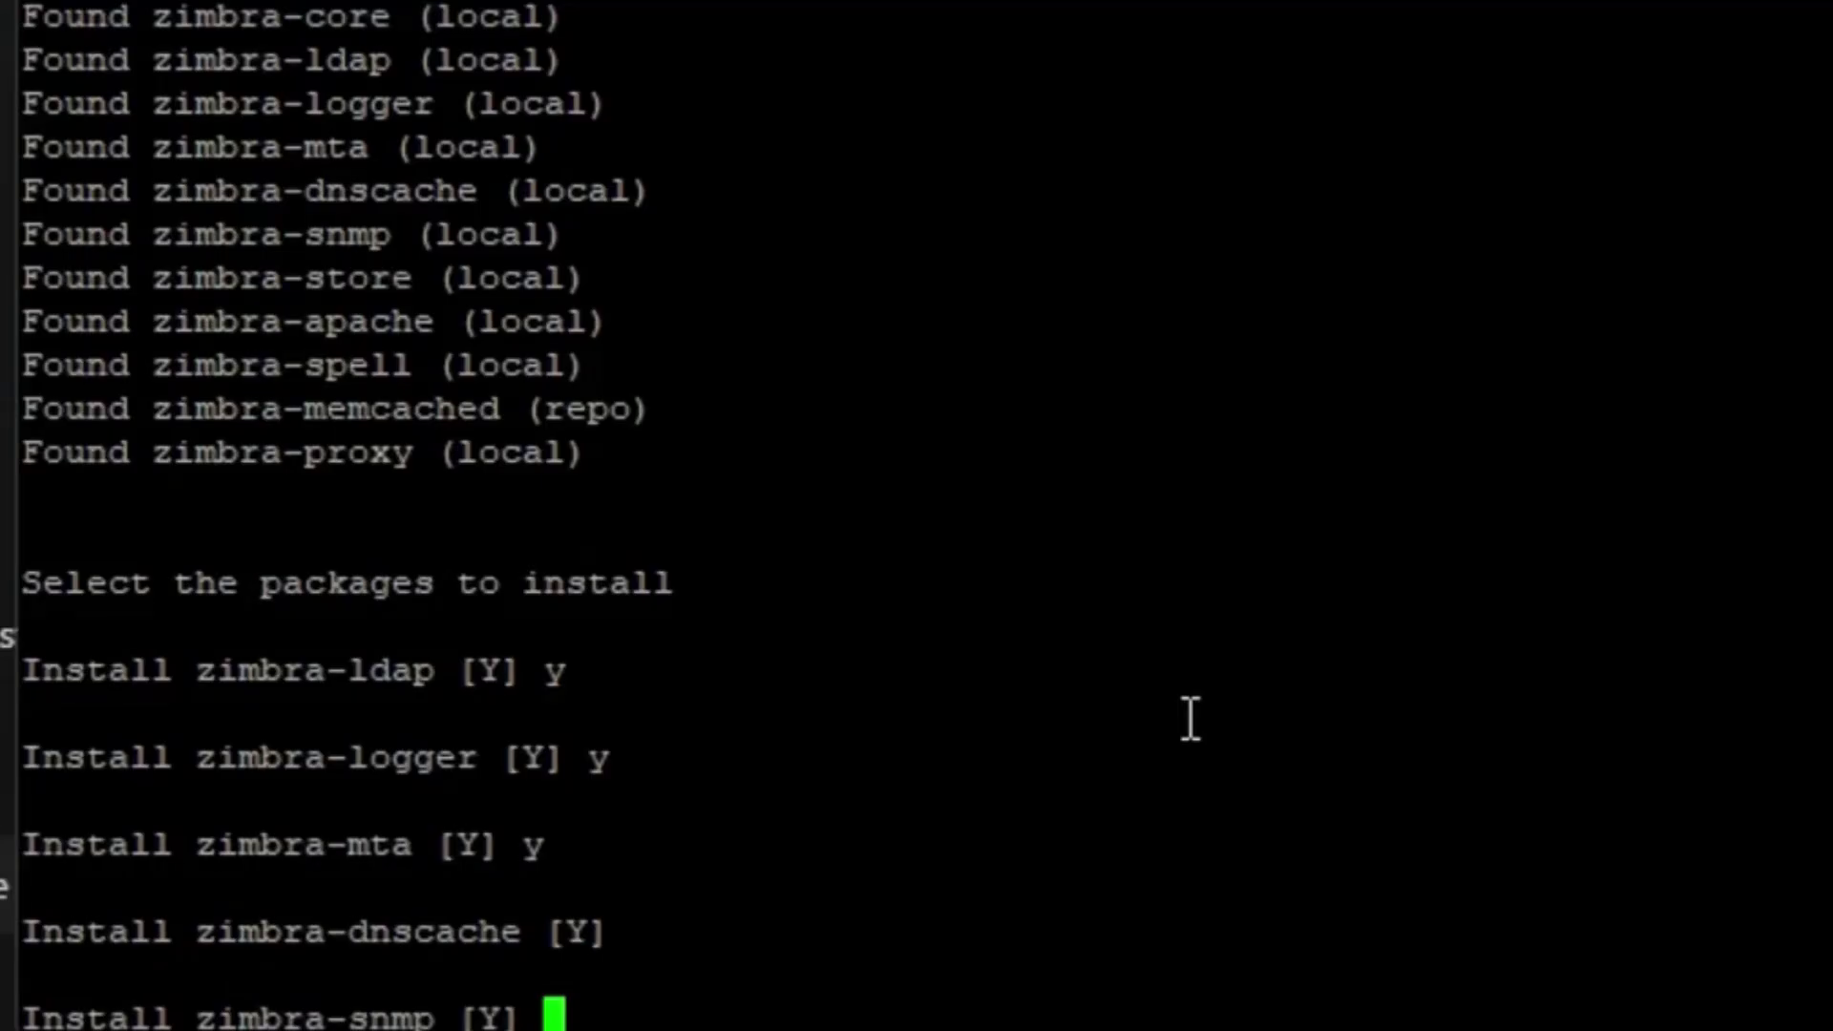
pyautogui.write('y')
pyautogui.press('Return')
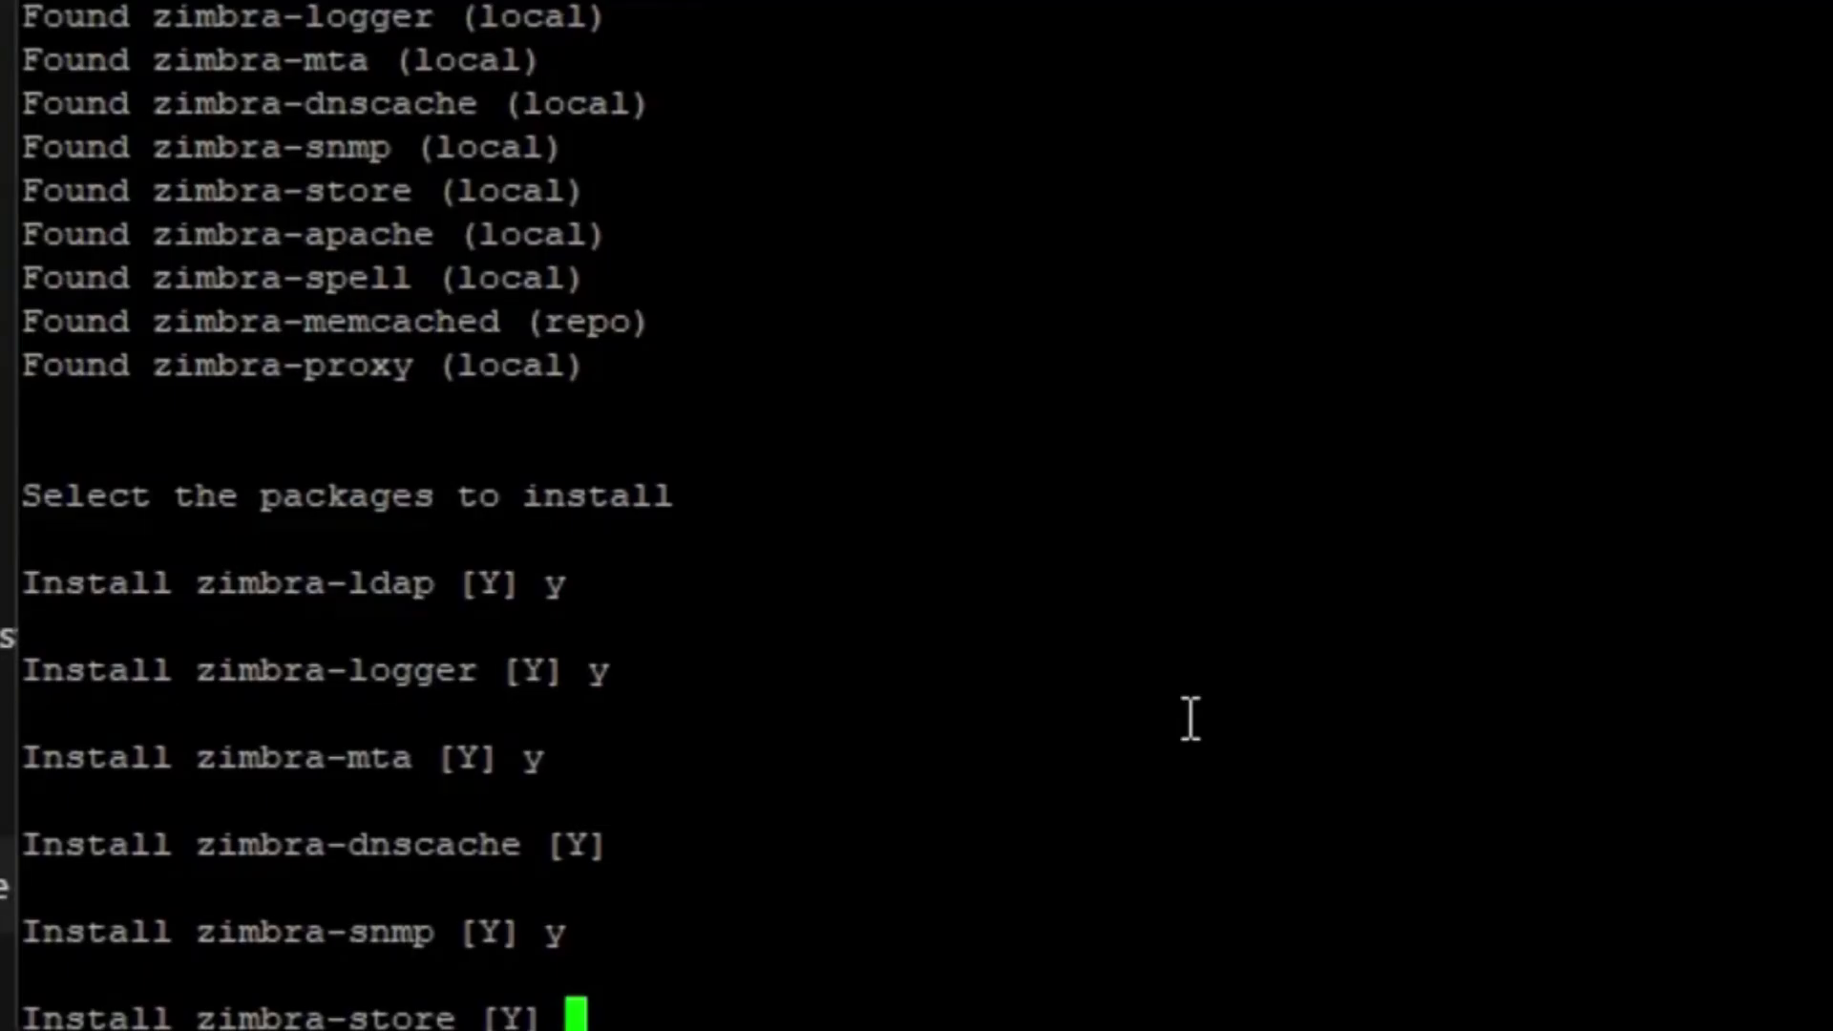
pyautogui.press('Return')
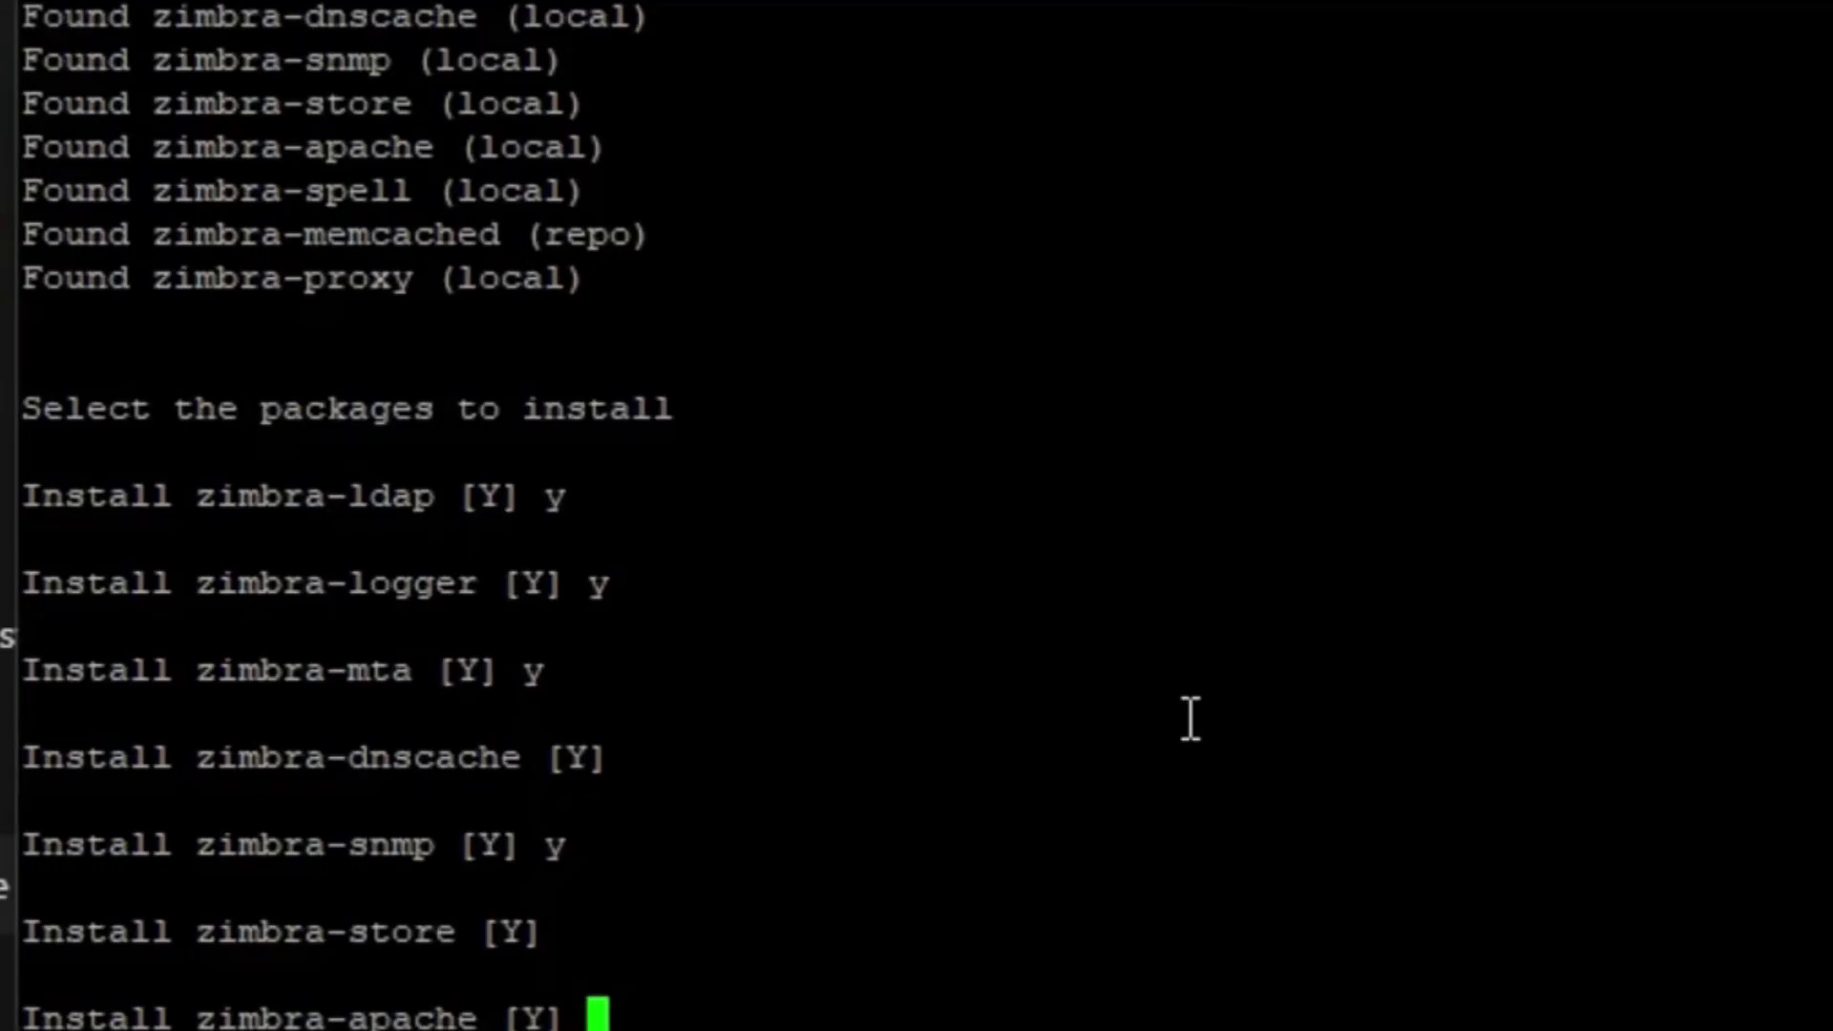
# Step: Approve zimbra-apache, spell, memcached and proxy, then confirm the system modification
pyautogui.write('y')
pyautogui.press('Return')
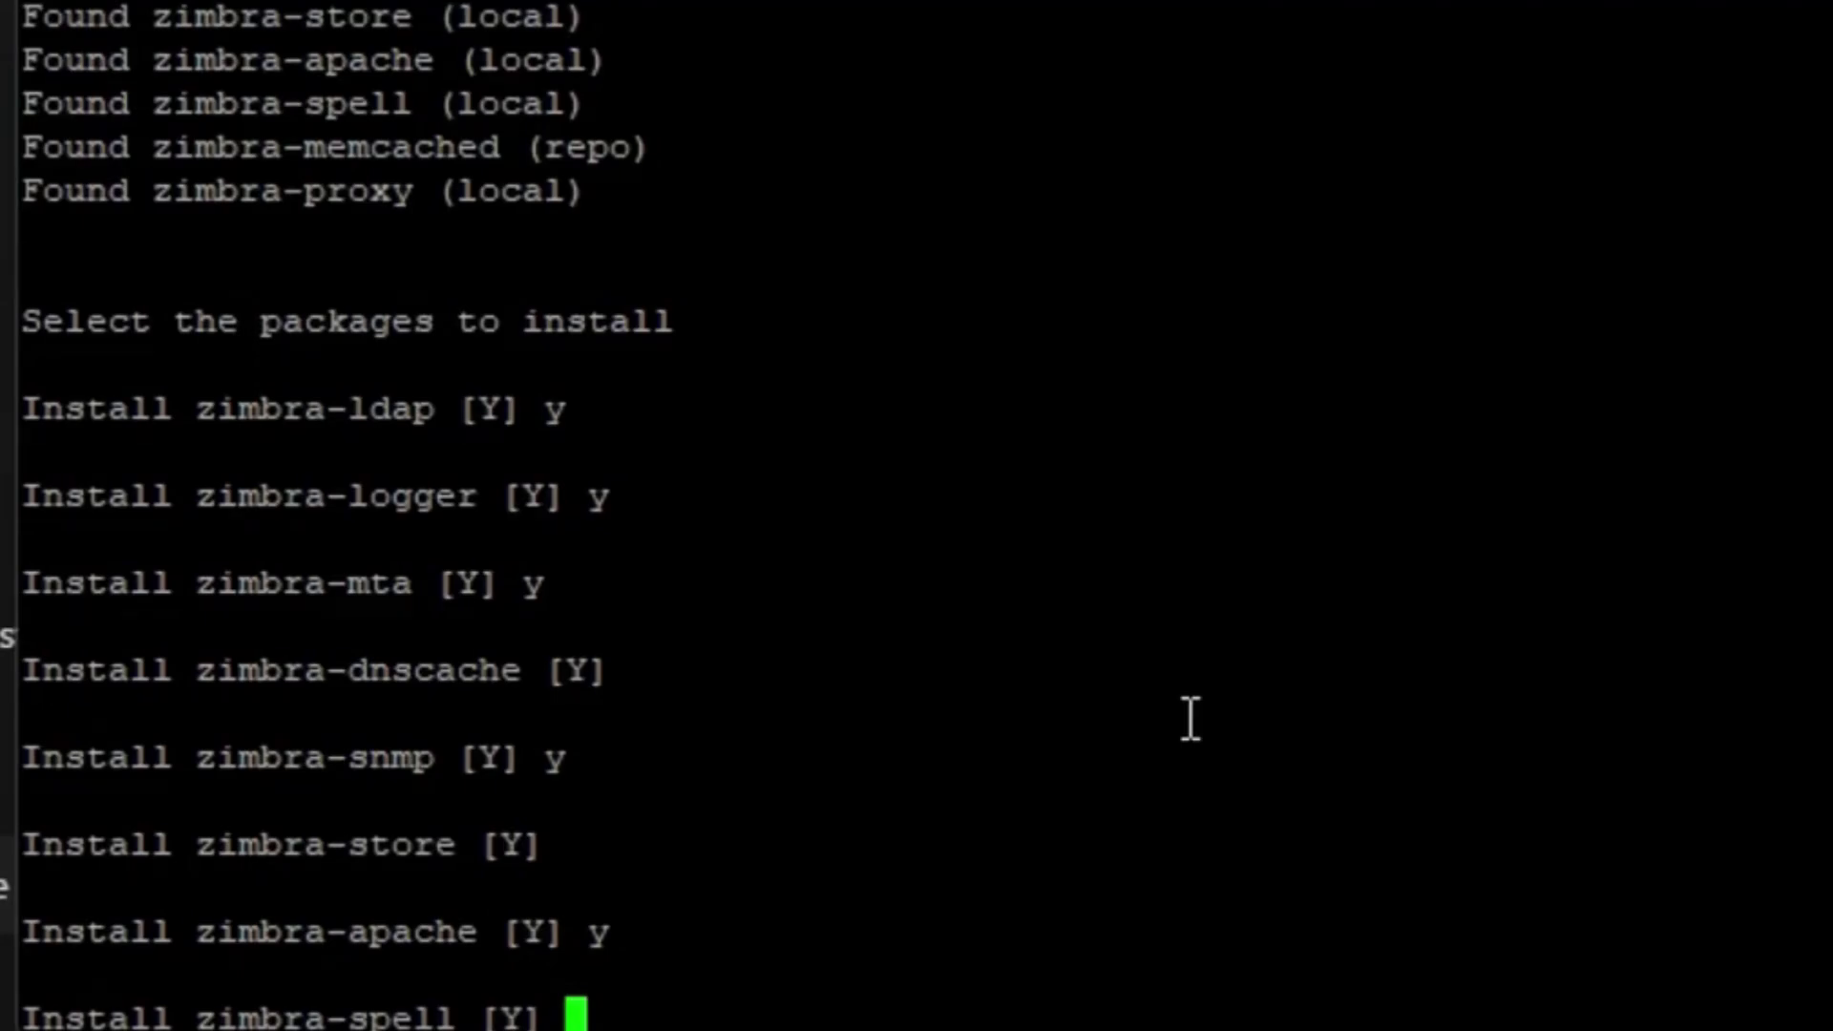
pyautogui.write('y')
pyautogui.press('Return')
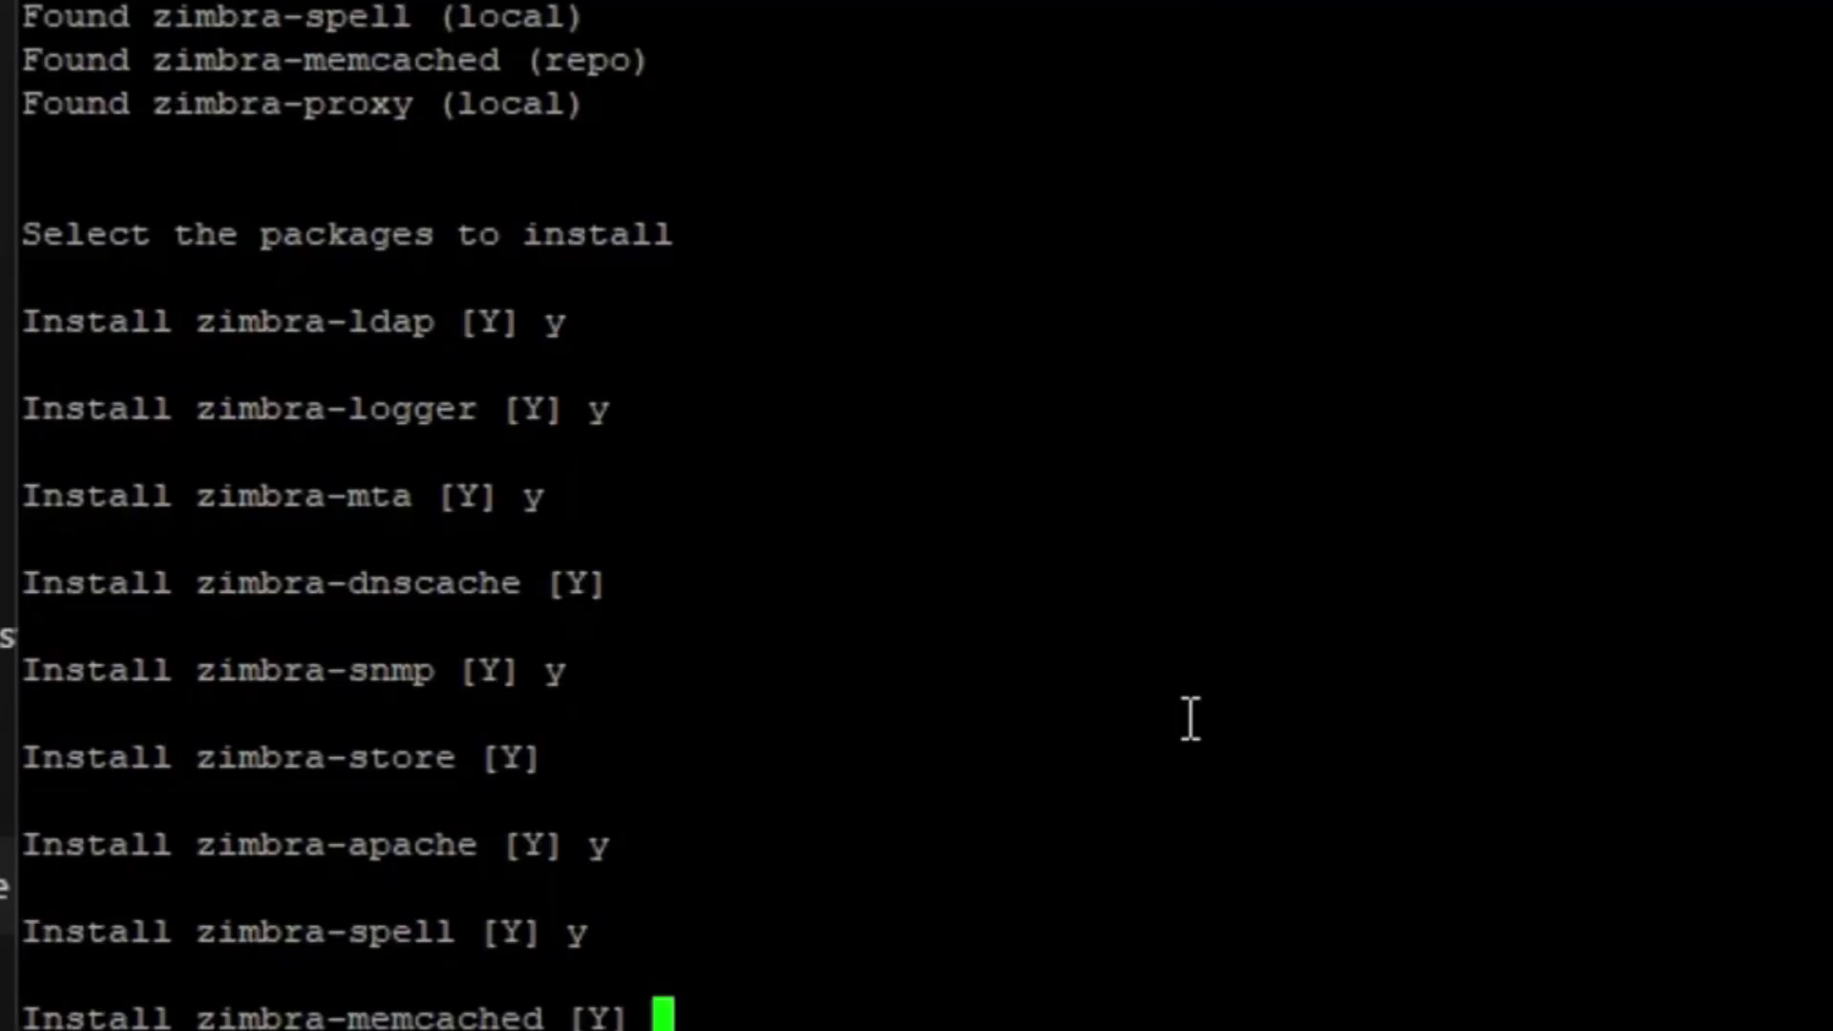
pyautogui.write('y')
pyautogui.press('Return')
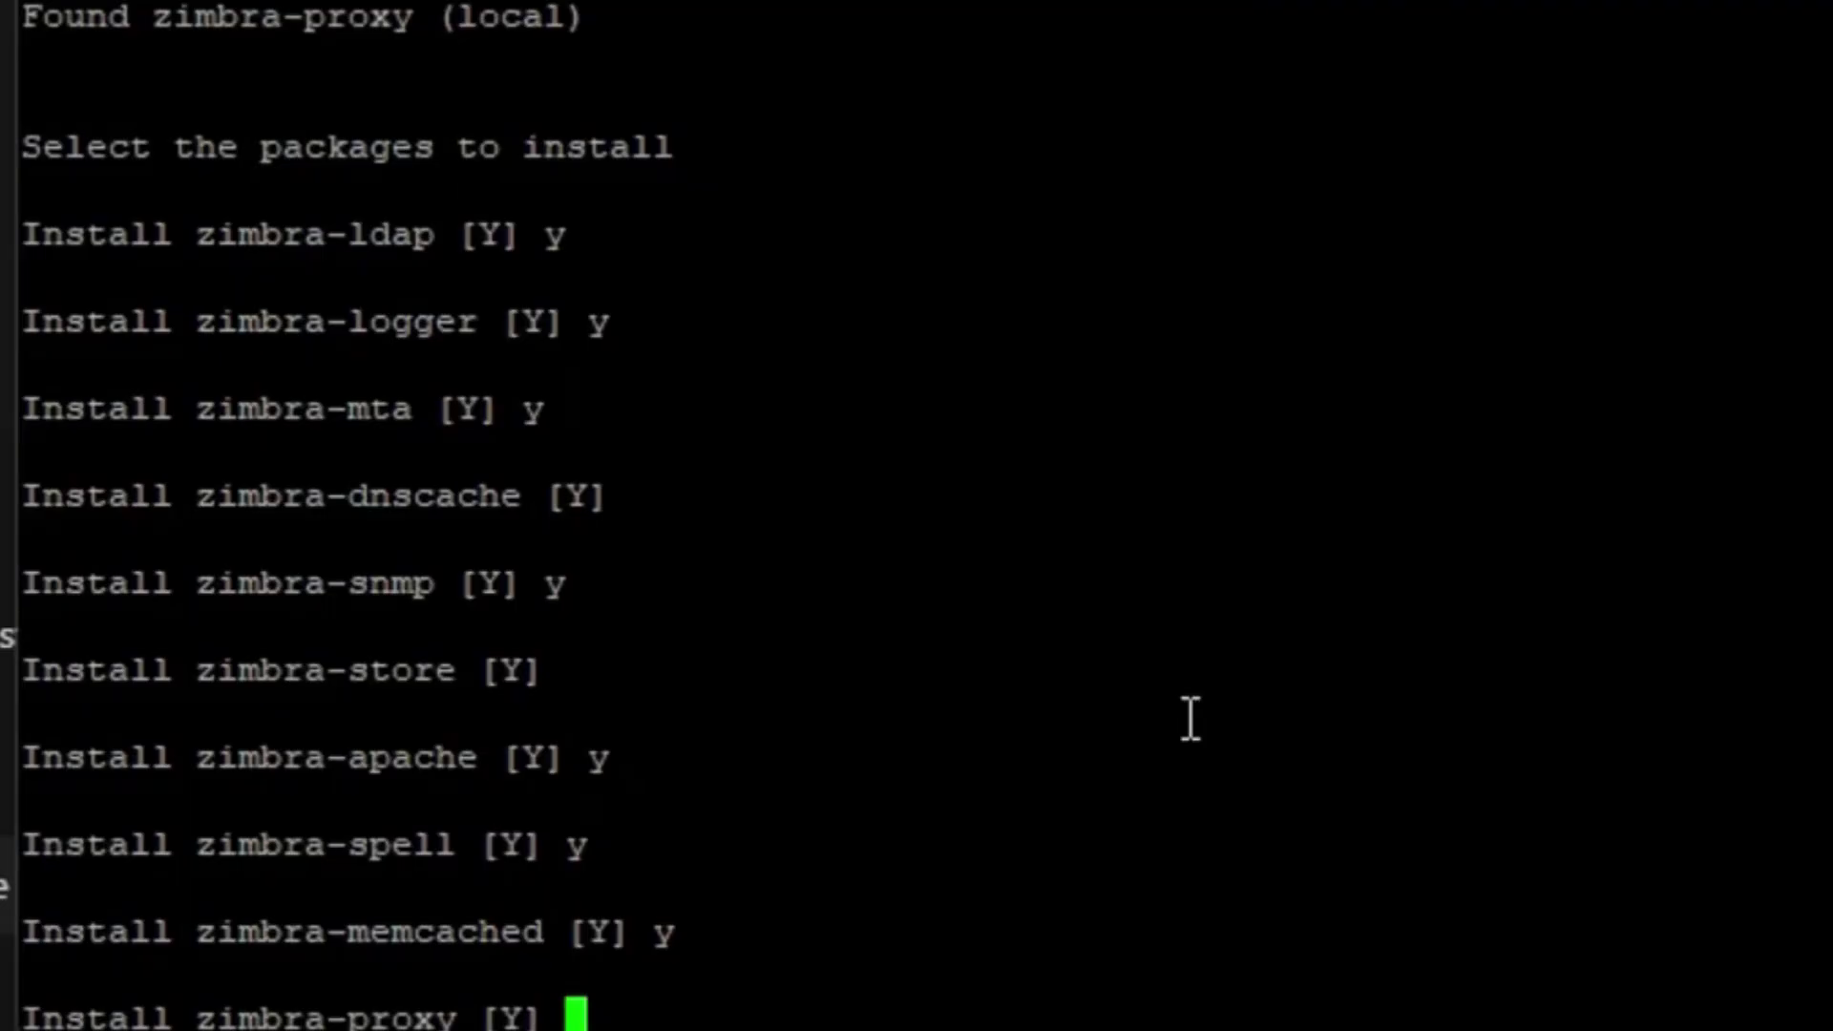
pyautogui.write('y')
pyautogui.press('Return')
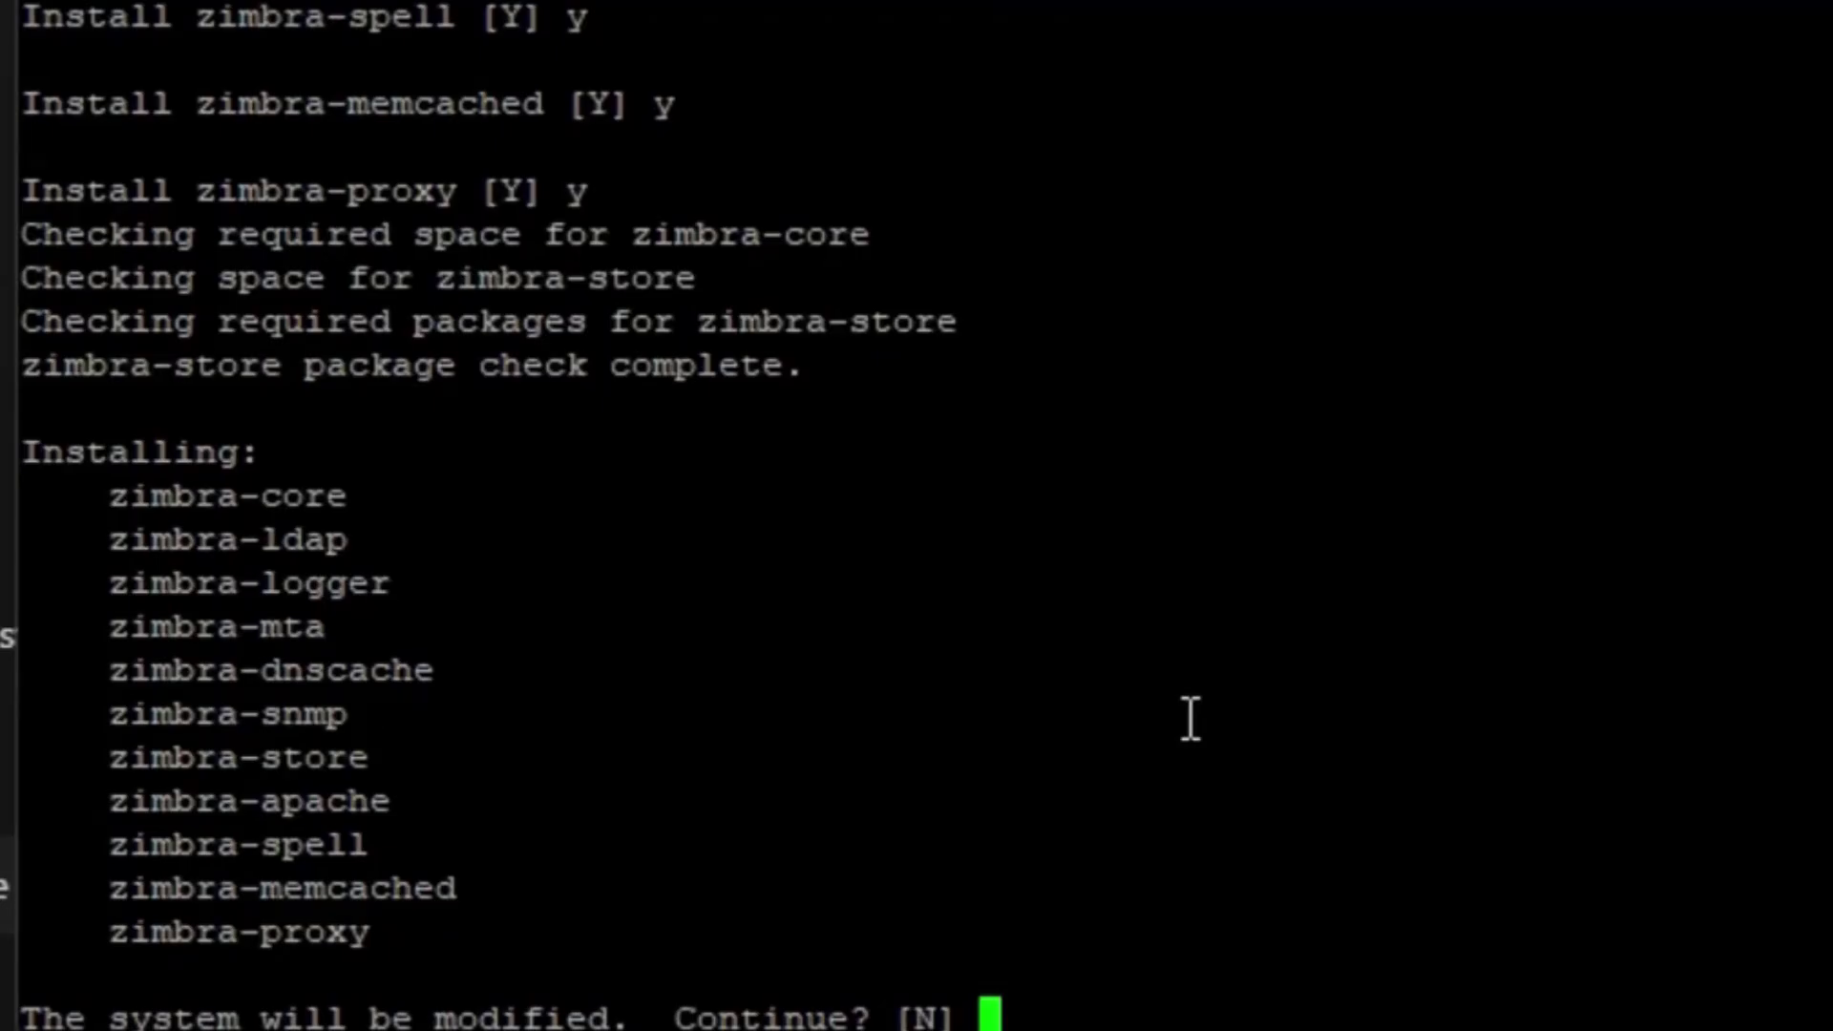
pyautogui.write('y')
pyautogui.press('Return')
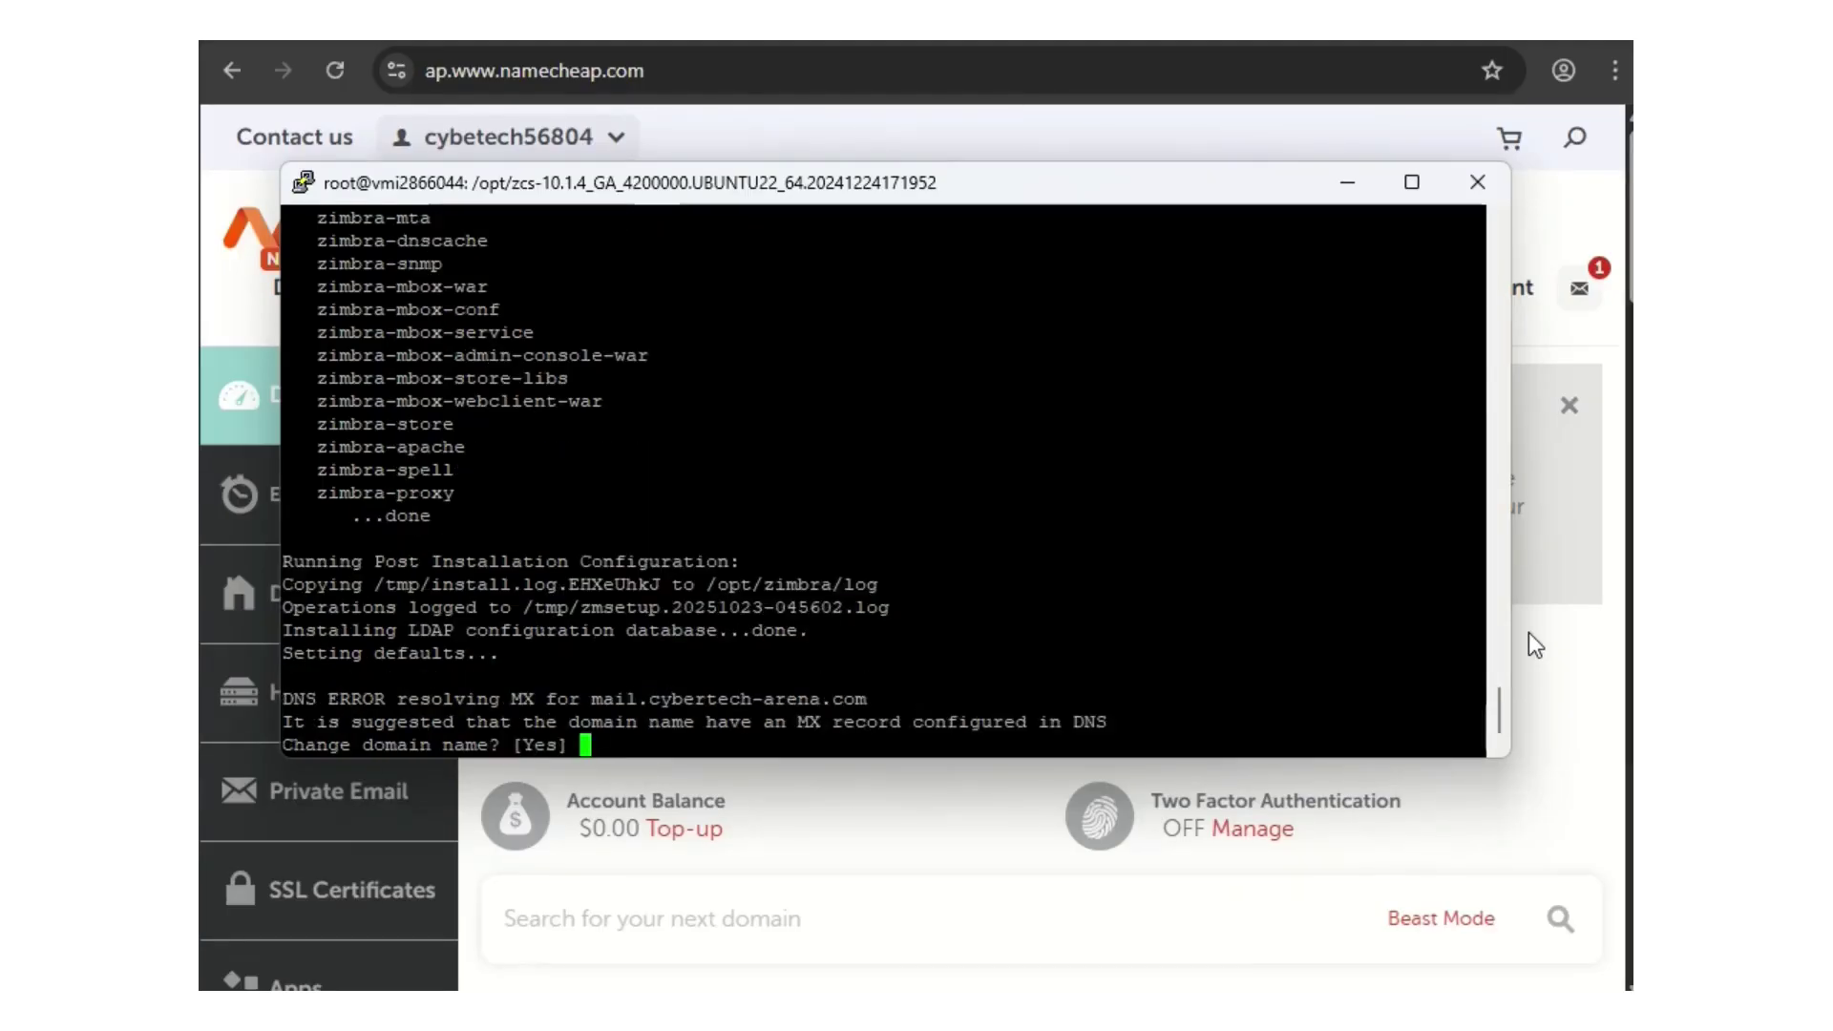
# Step: Answer Yes to changing the domain and set cybertech-arena.com as the domain to create
pyautogui.write('Yes')
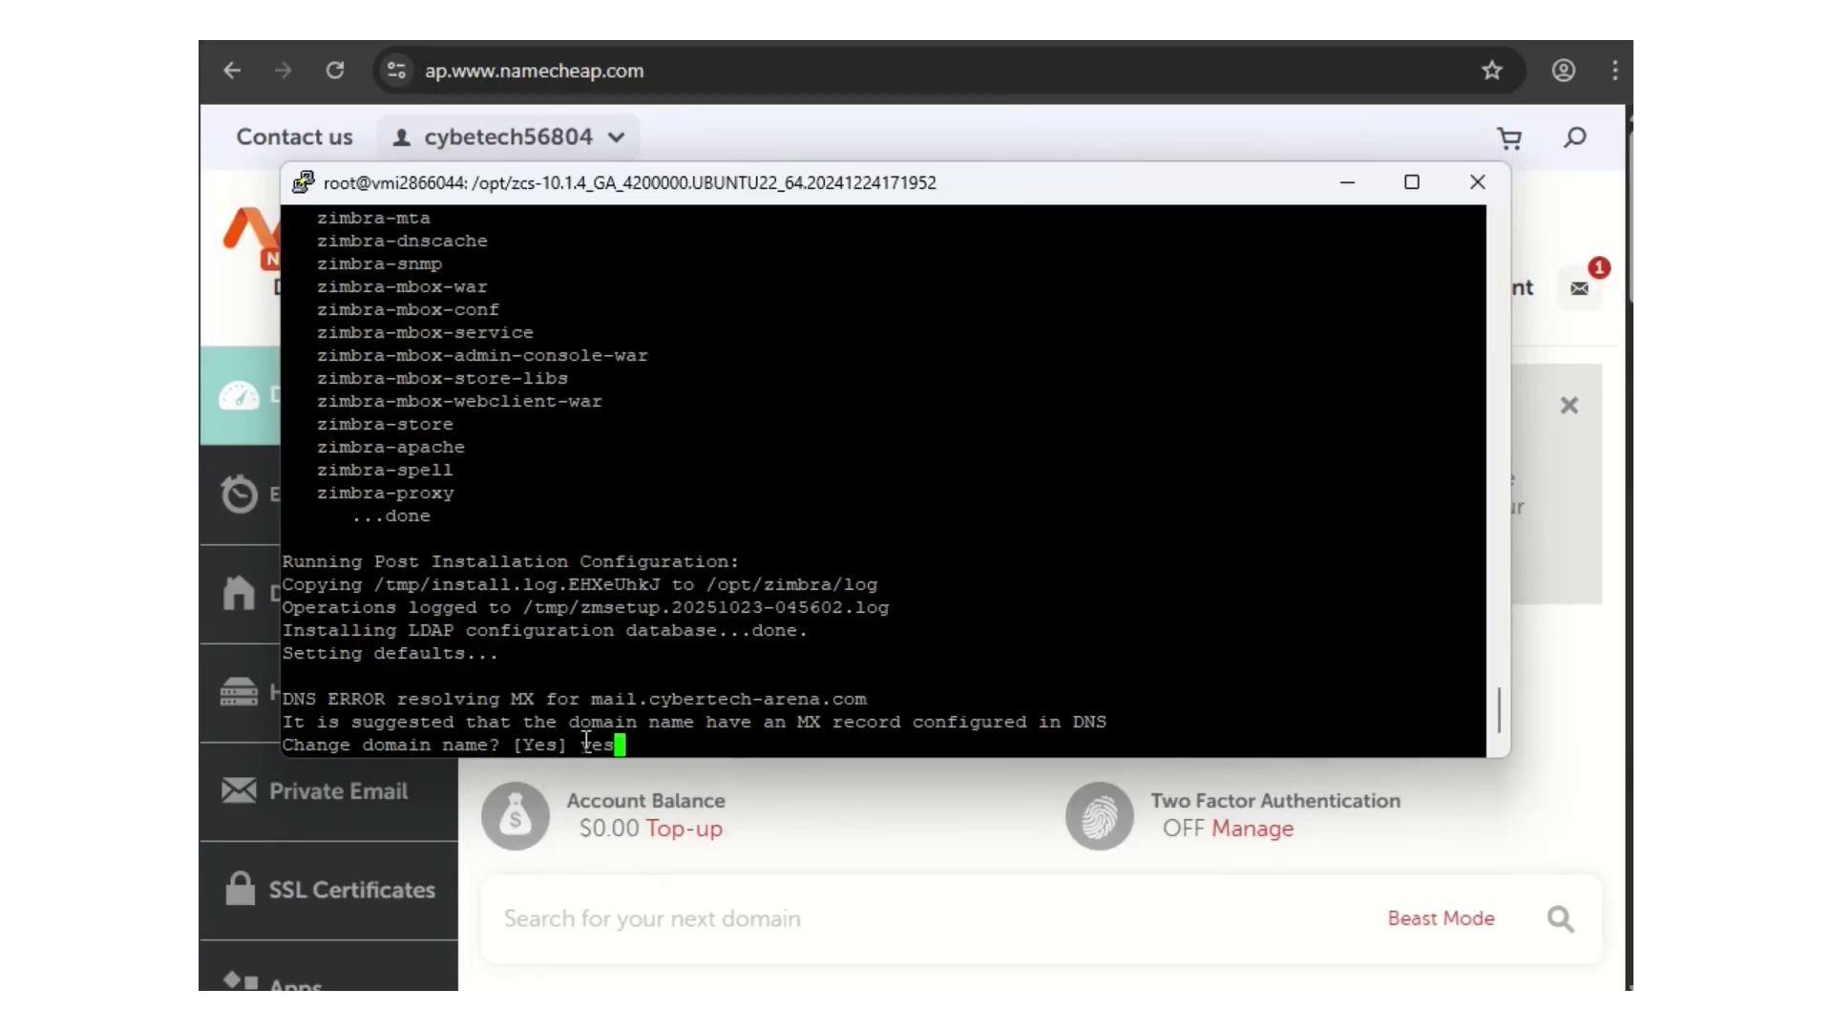
pyautogui.press('Return')
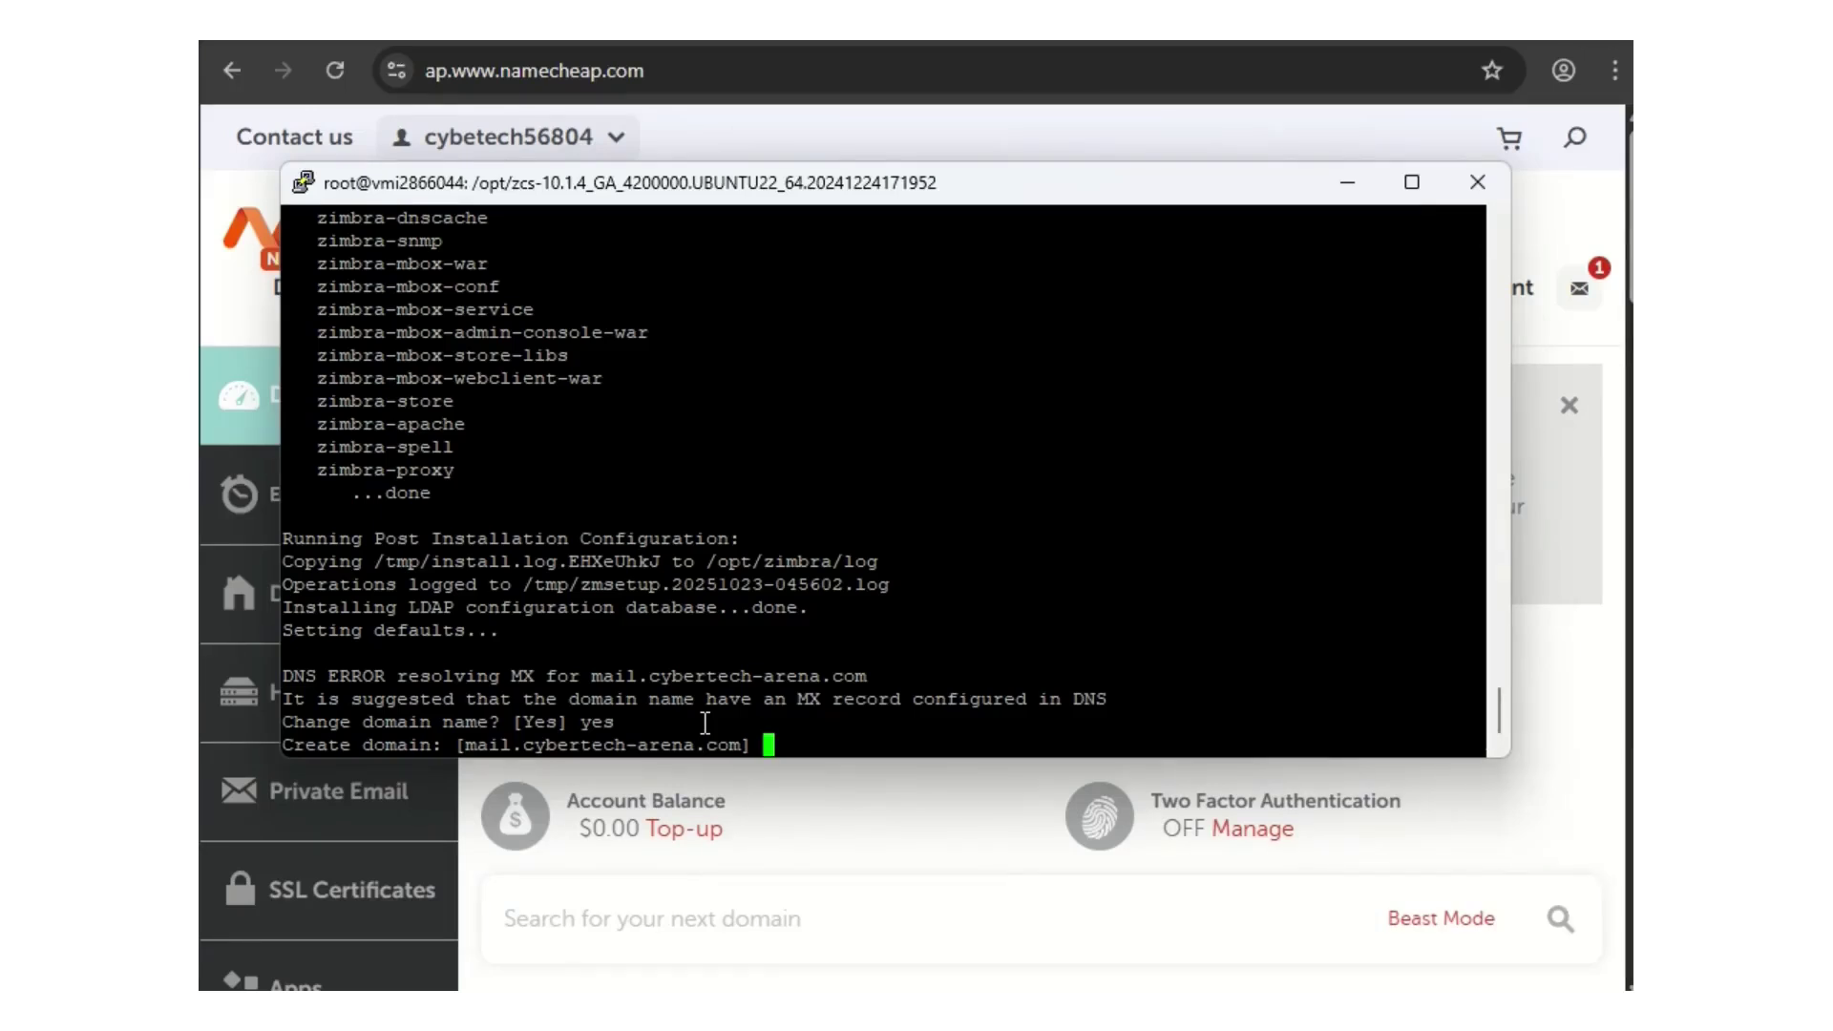
pyautogui.moveTo(526, 741); pyautogui.dragTo(740, 736)
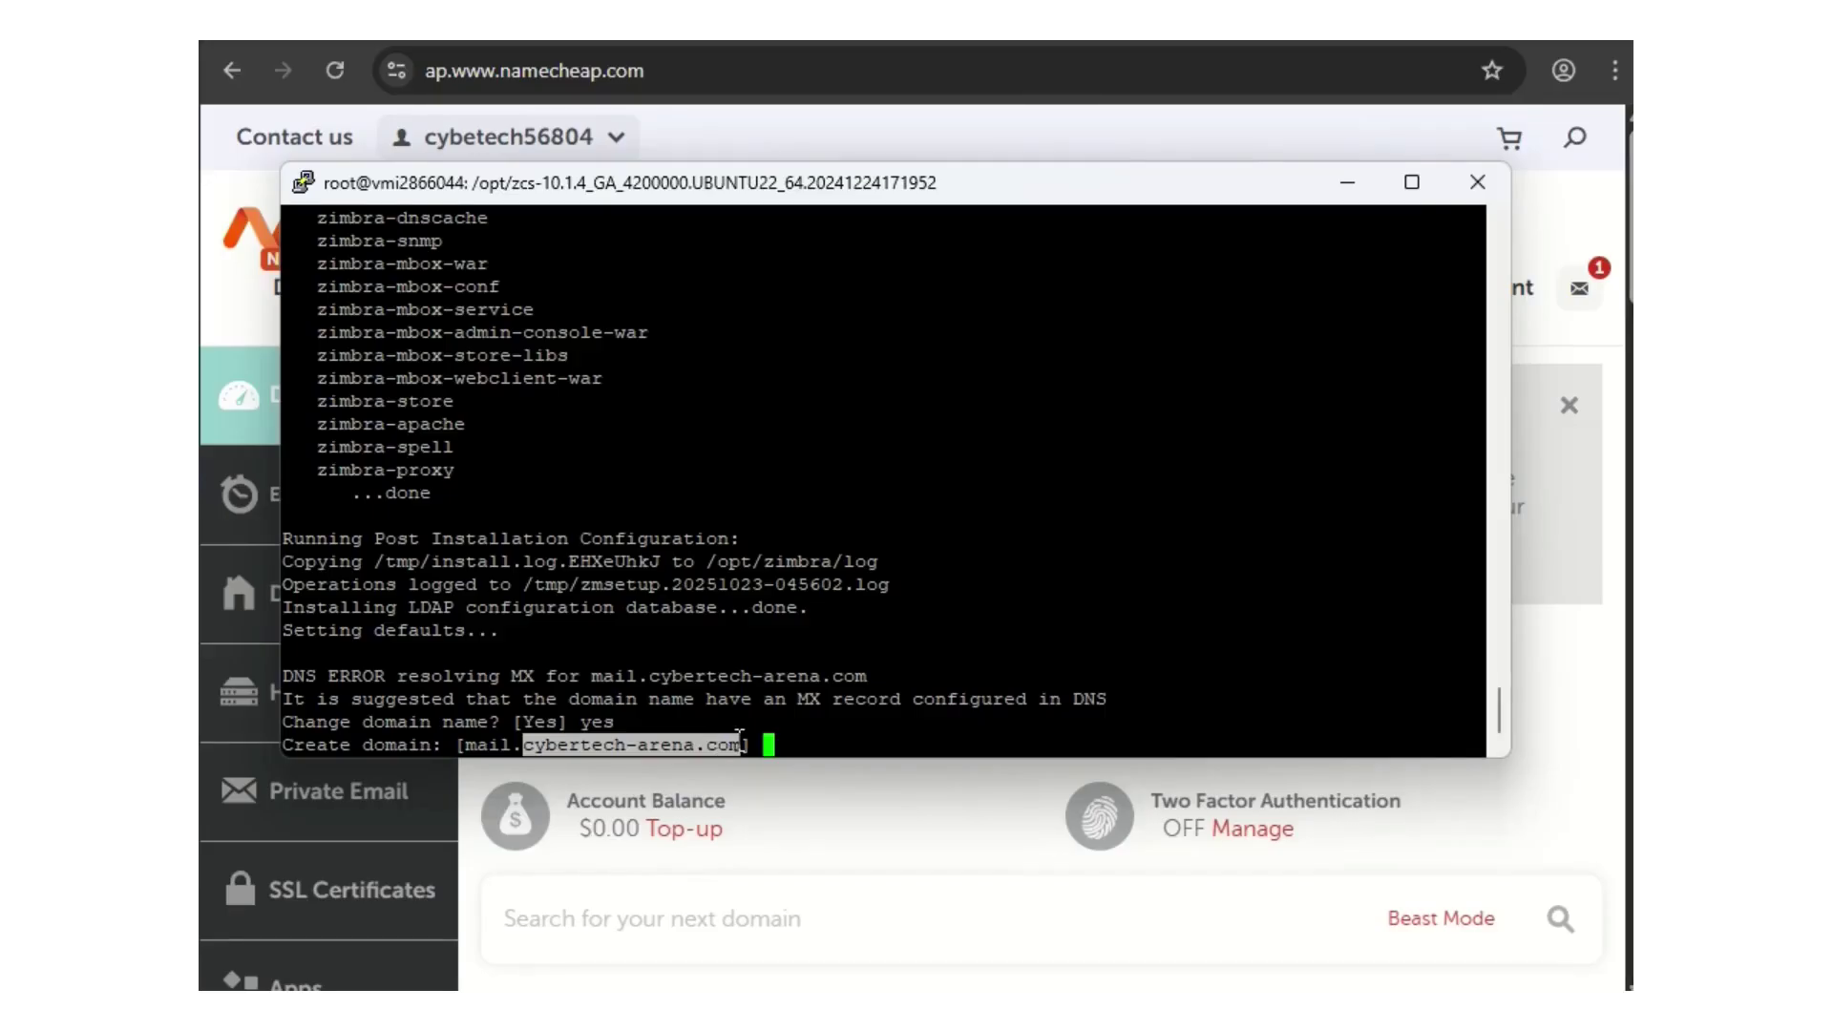
pyautogui.rightClick(726, 743)
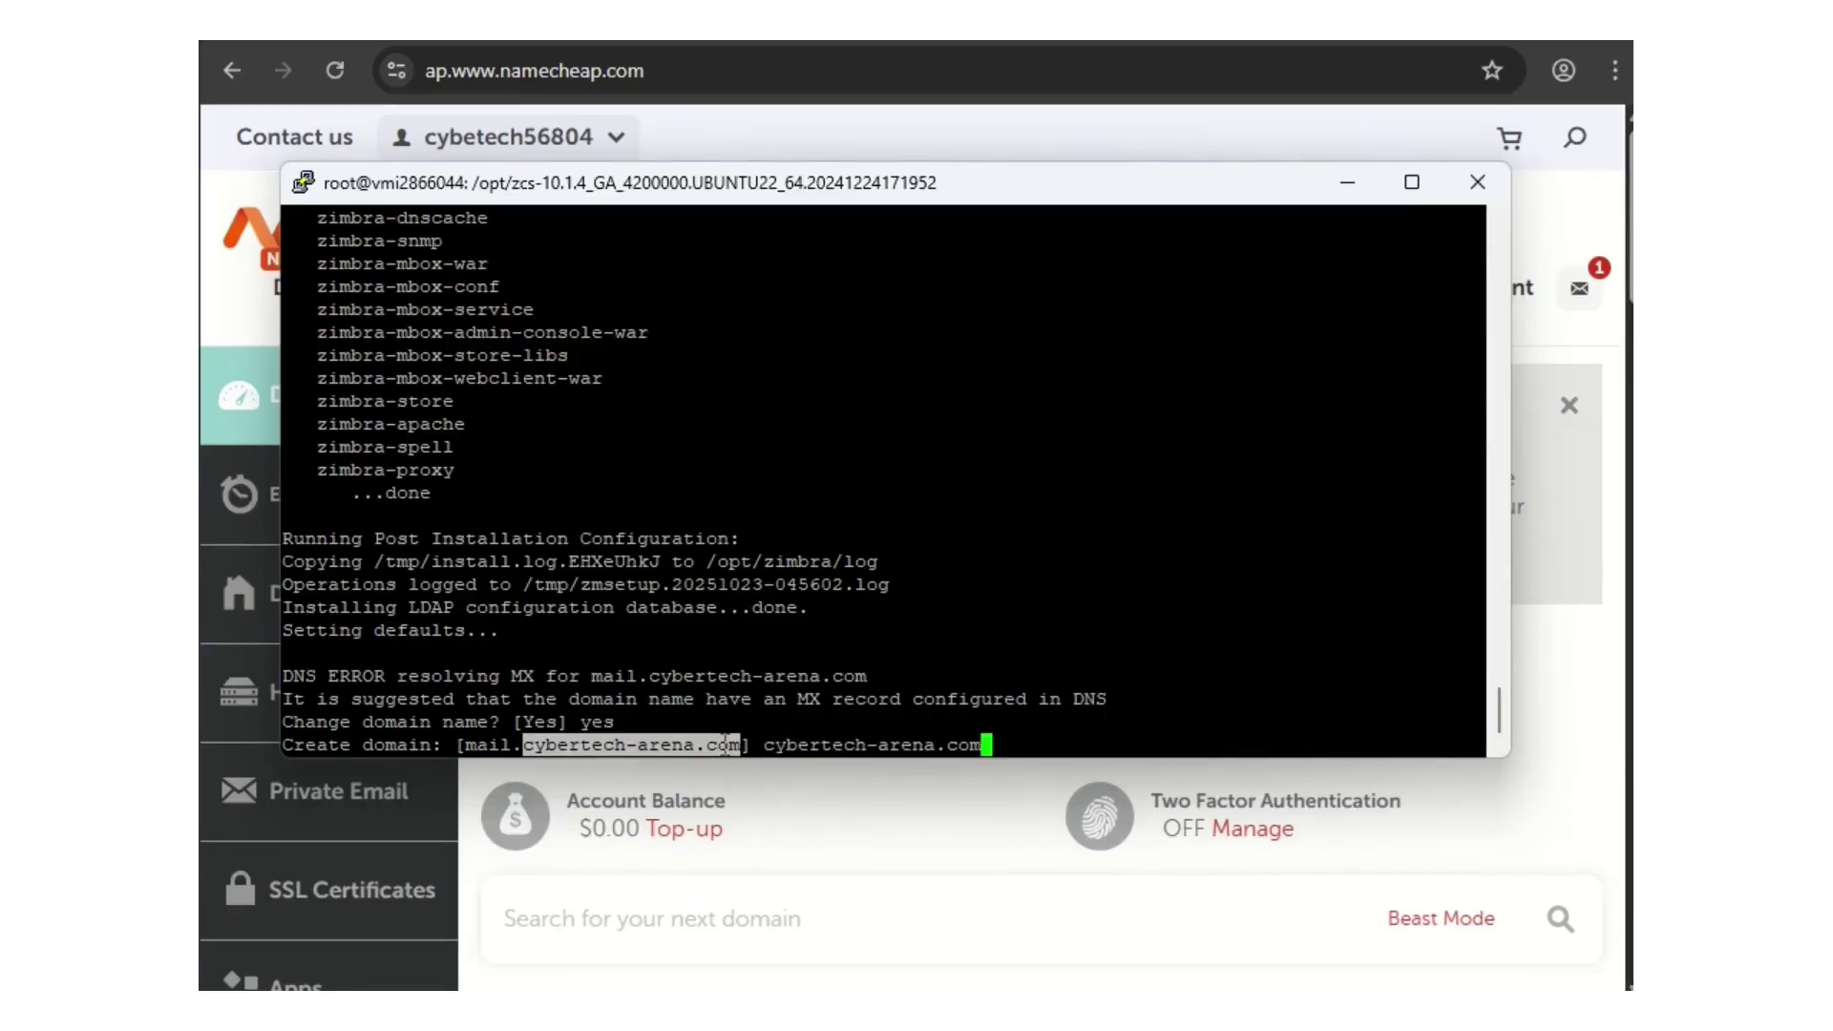
pyautogui.press('Return')
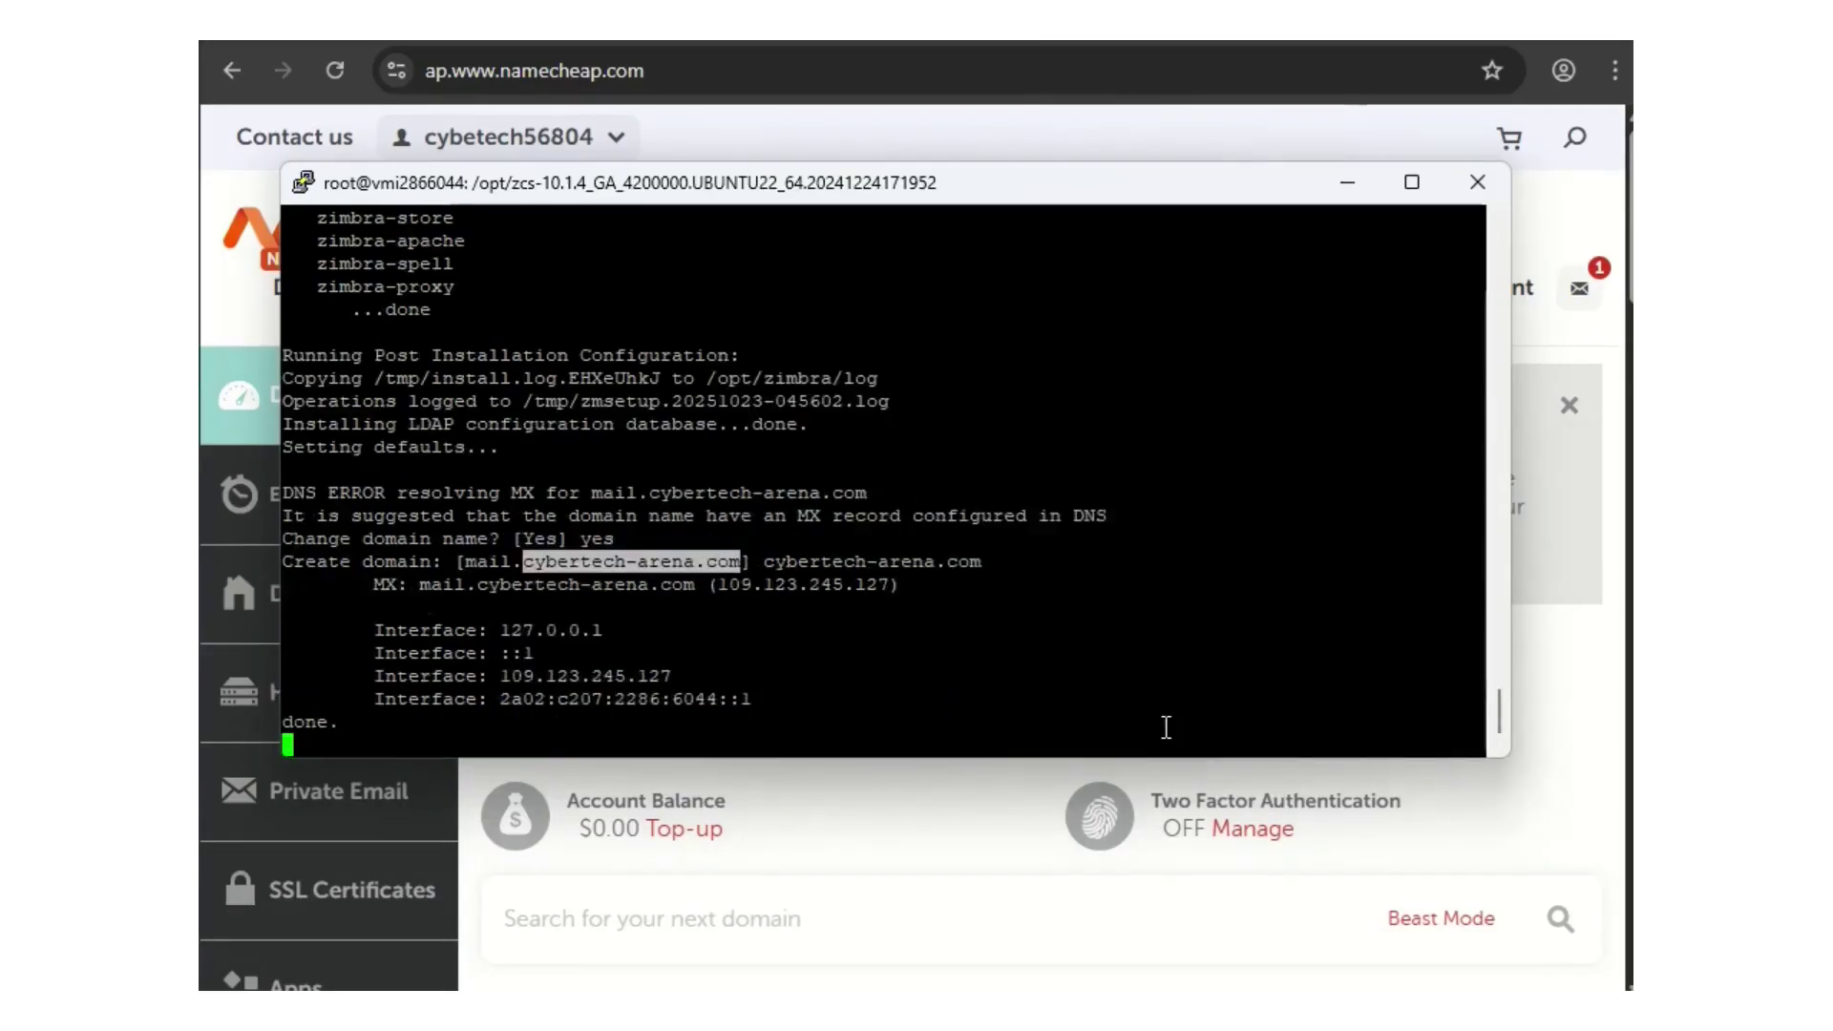
pyautogui.press('Return')
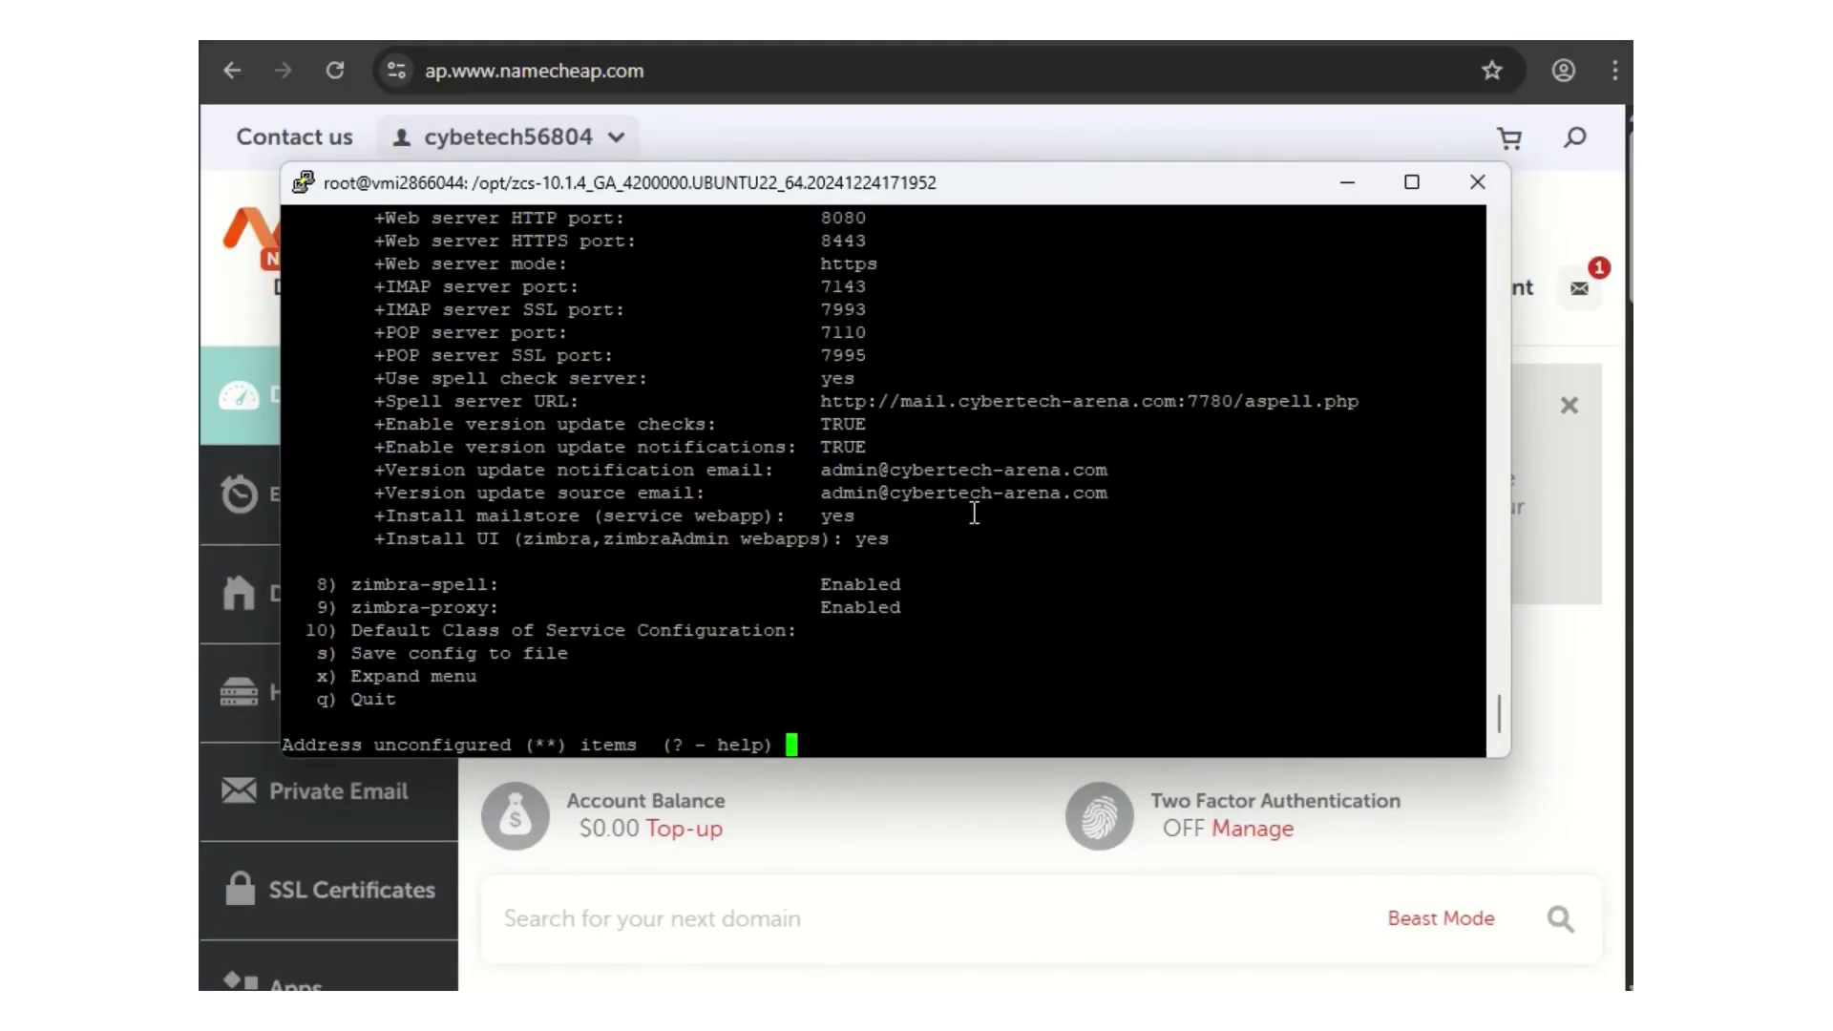
# Step: In Store configuration (7), choose Admin Password (4) and enter a new admin password
pyautogui.write('7')
pyautogui.press('Return')
pyautogui.scroll(5, 974, 513)
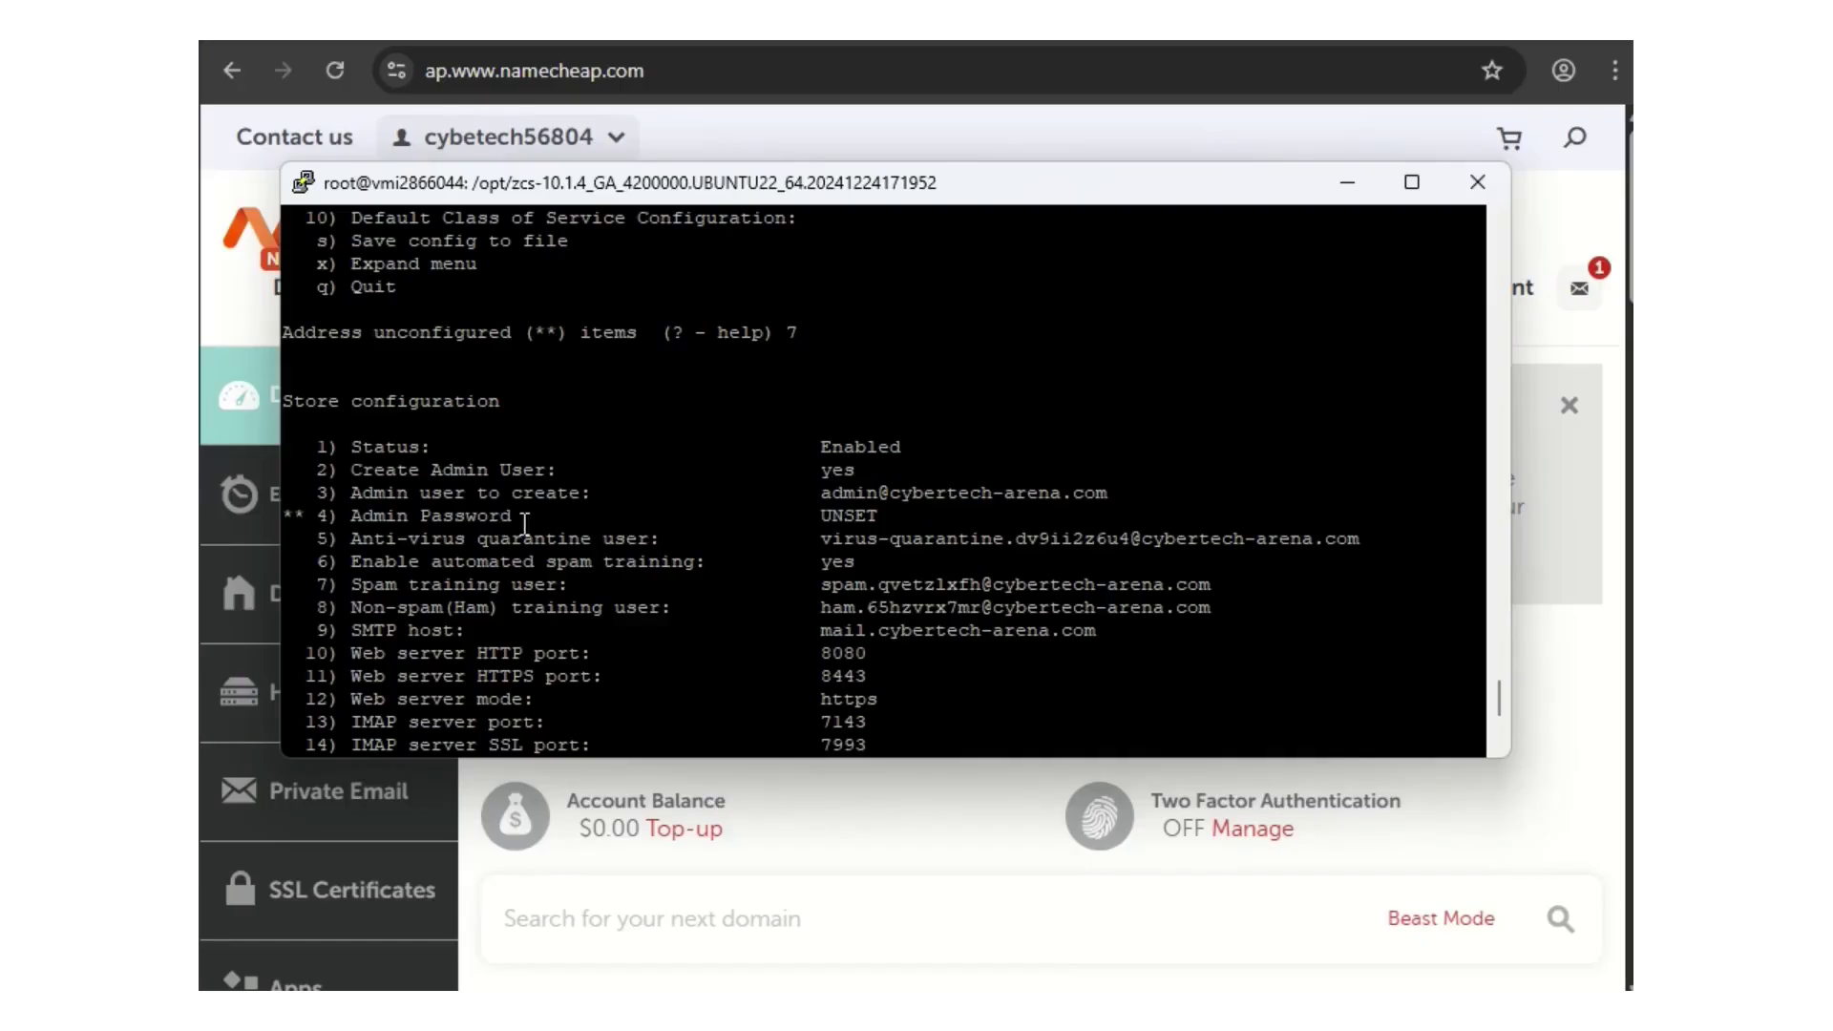
pyautogui.scroll(-4, 538, 540)
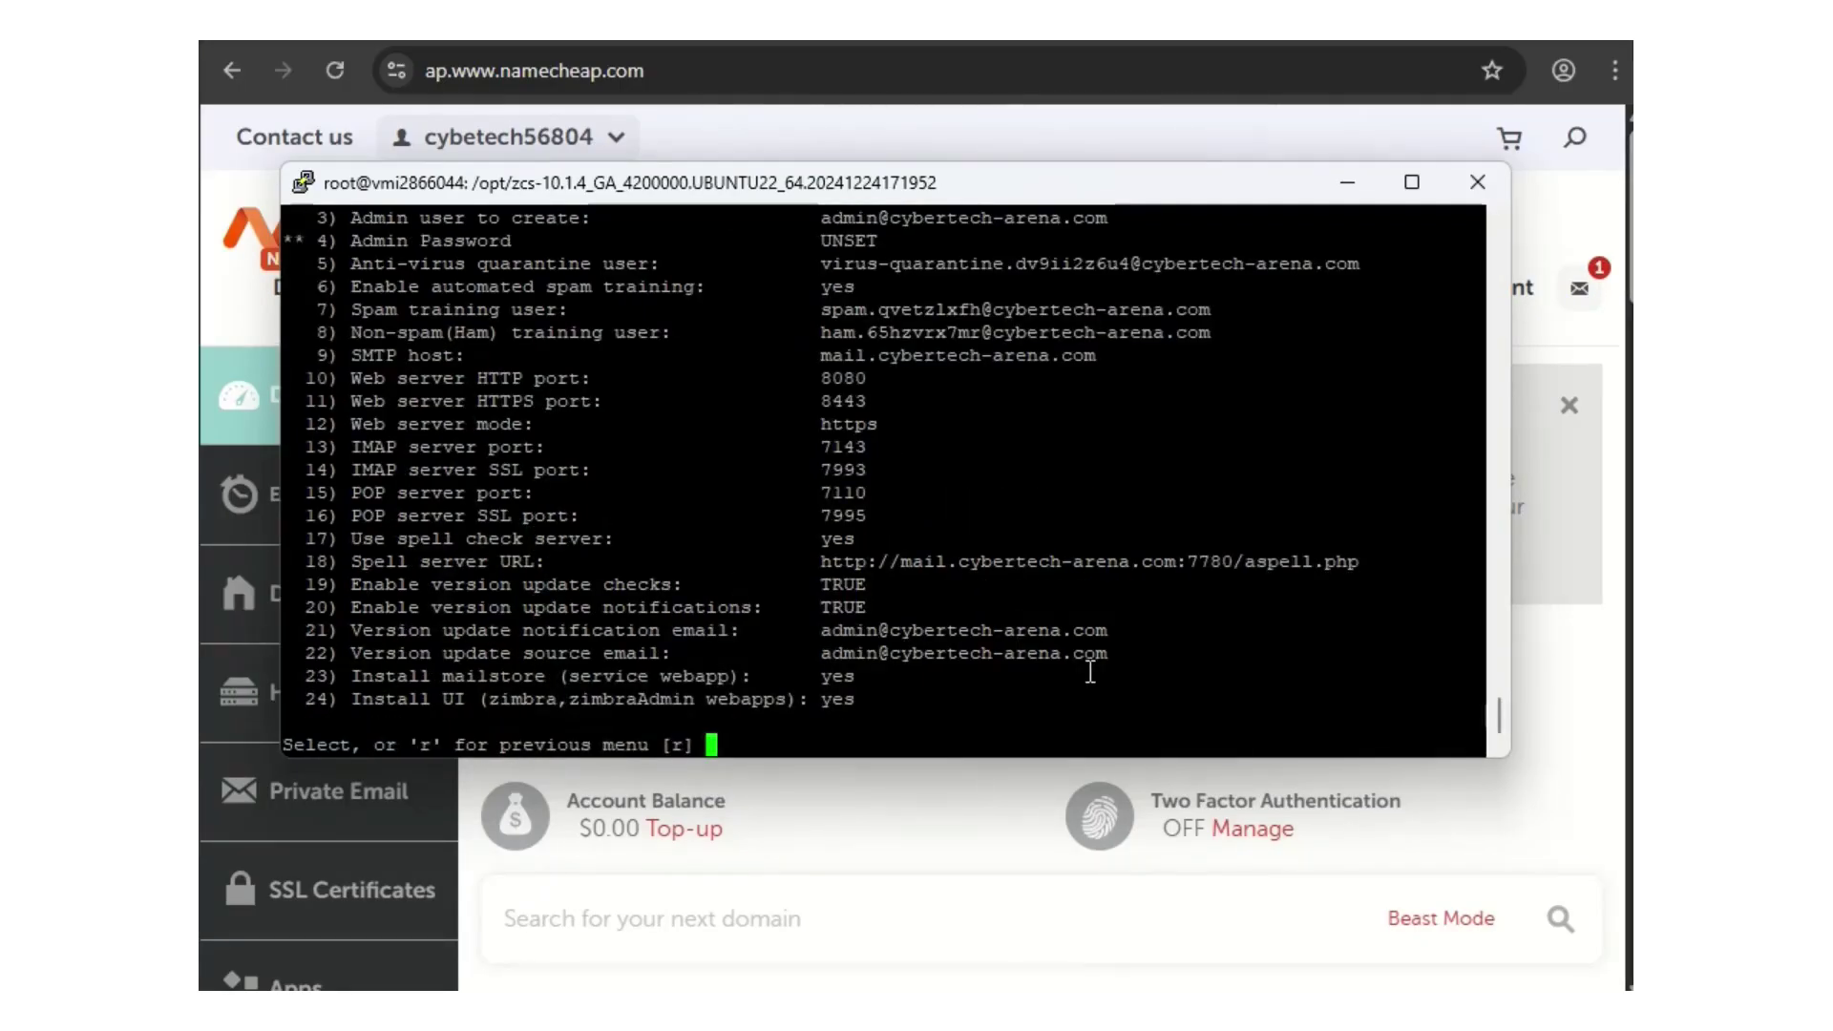
pyautogui.write('4')
pyautogui.press('Return')
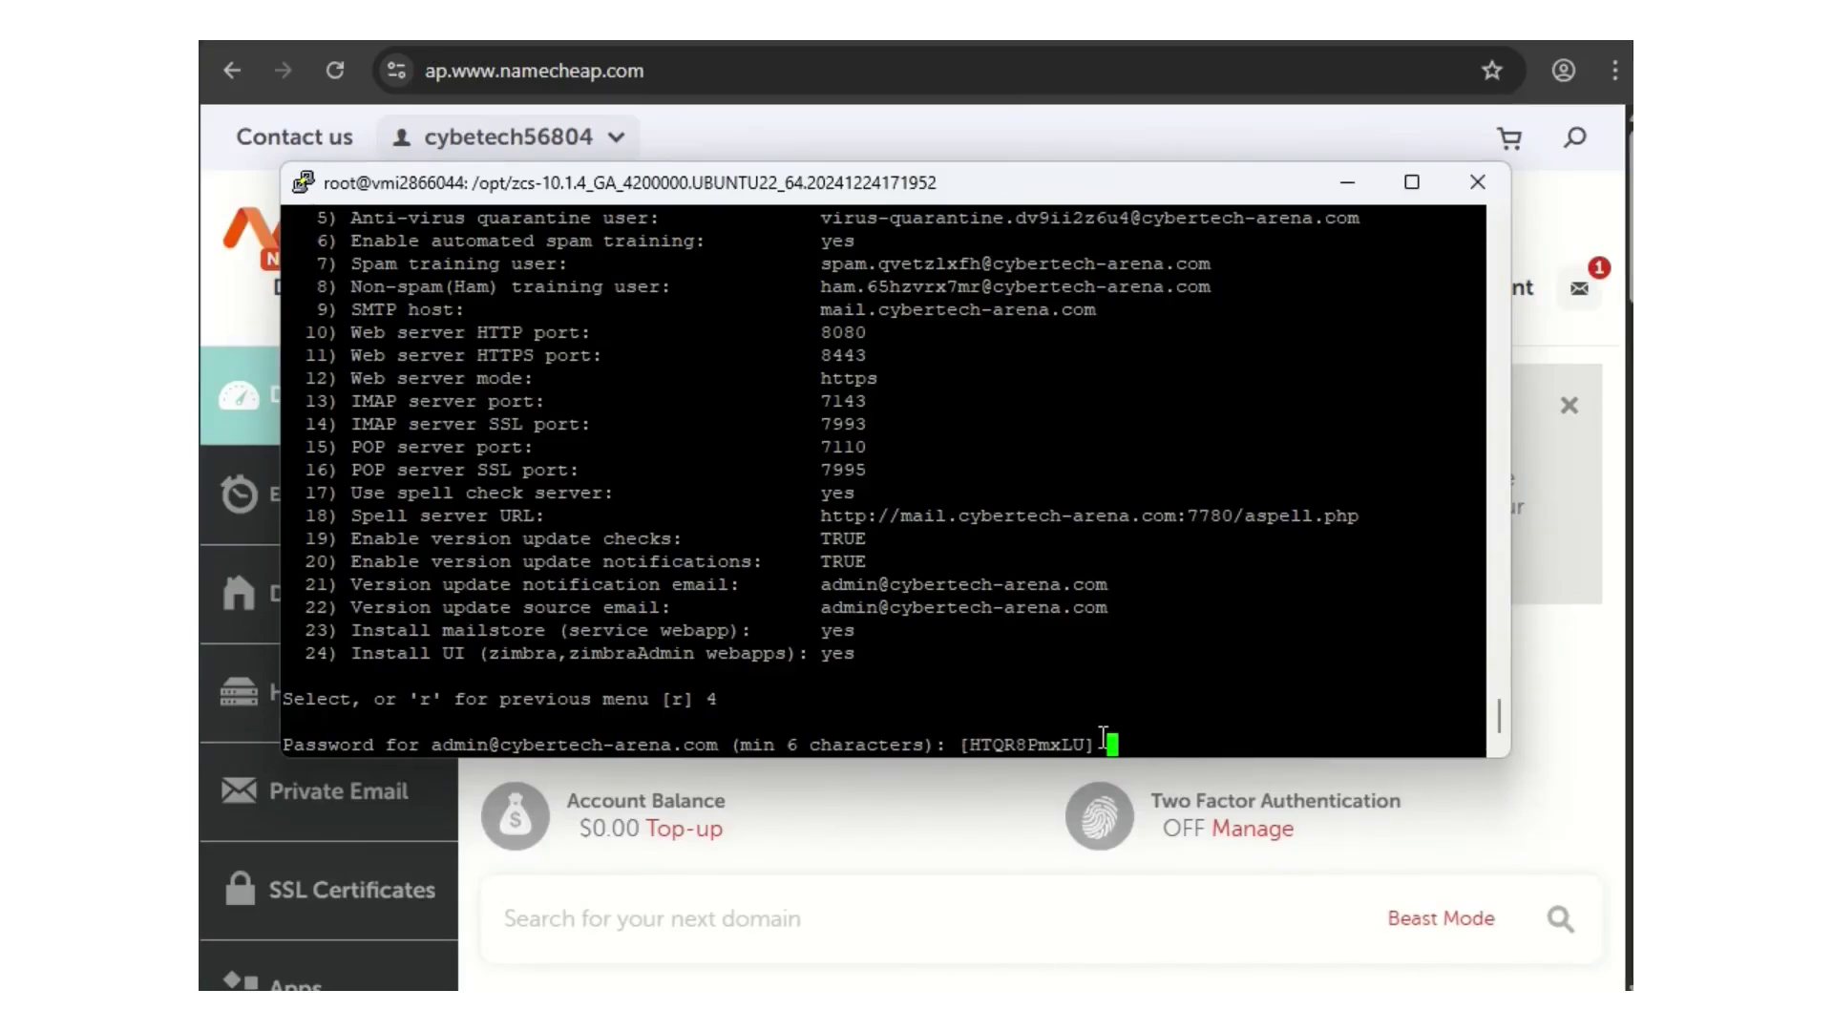
pyautogui.moveTo(1089, 744); pyautogui.dragTo(977, 735)
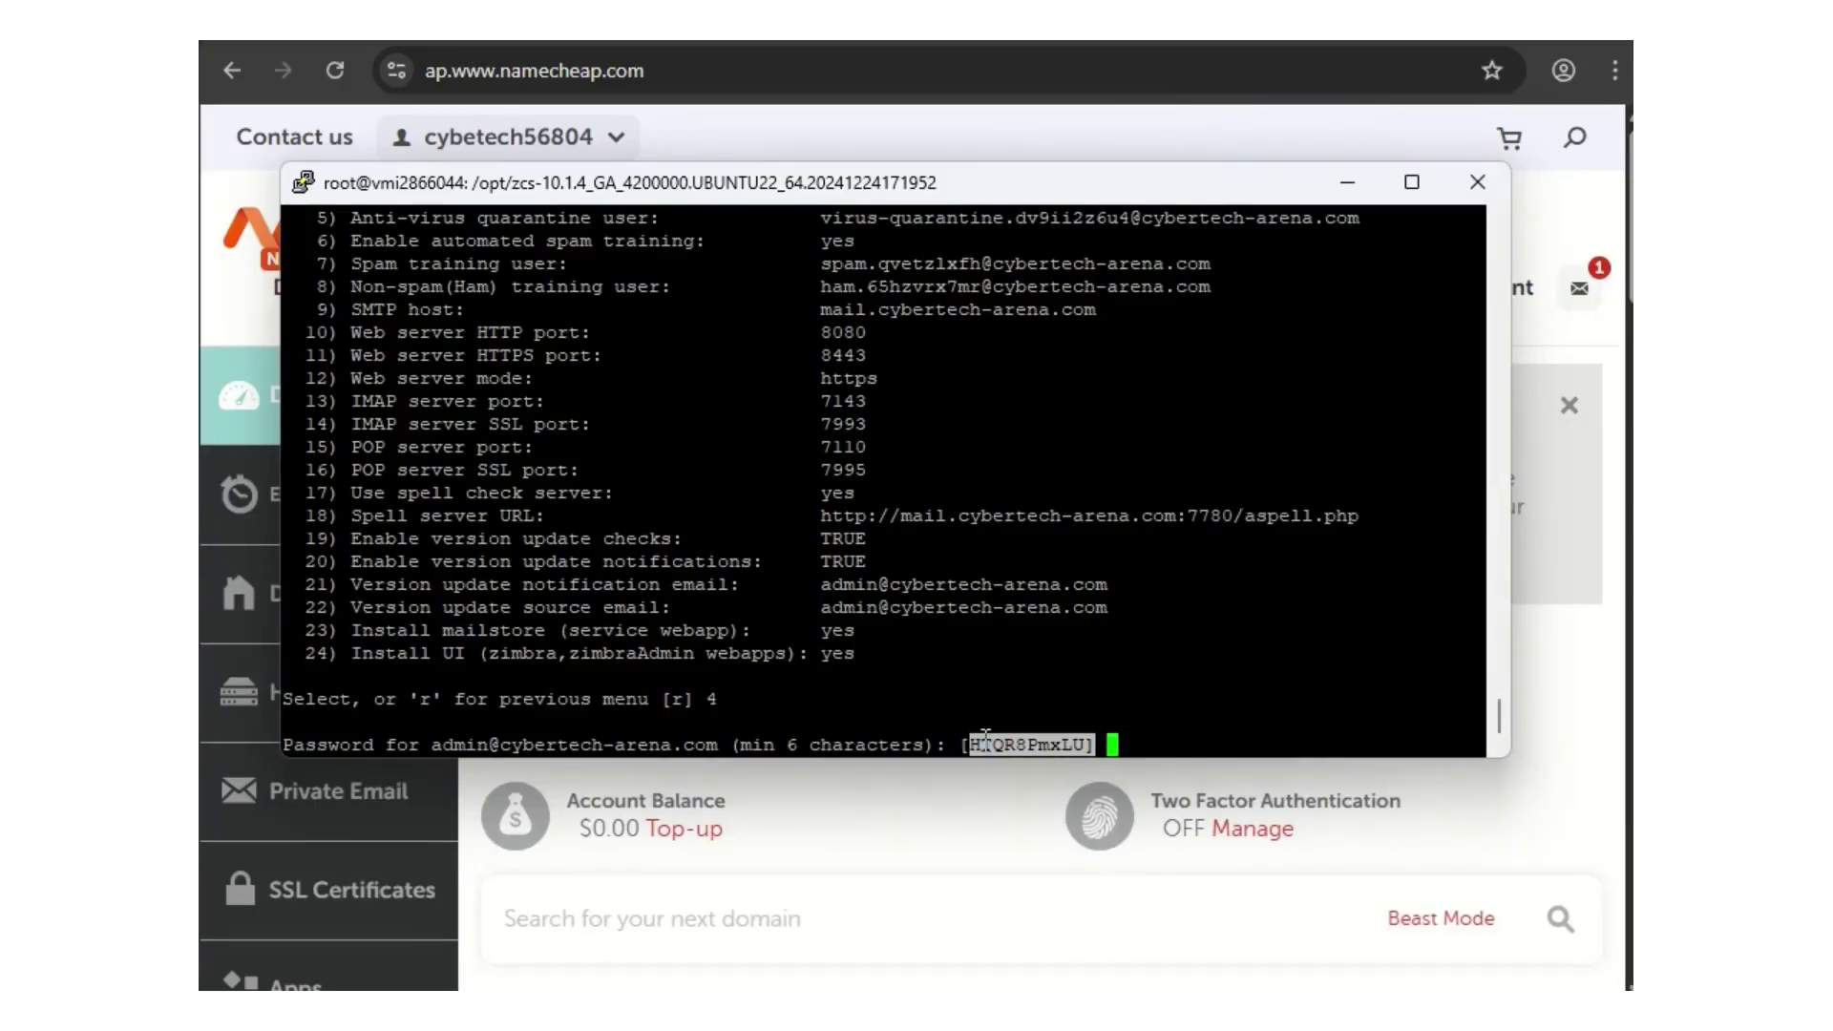
pyautogui.click(1118, 740)
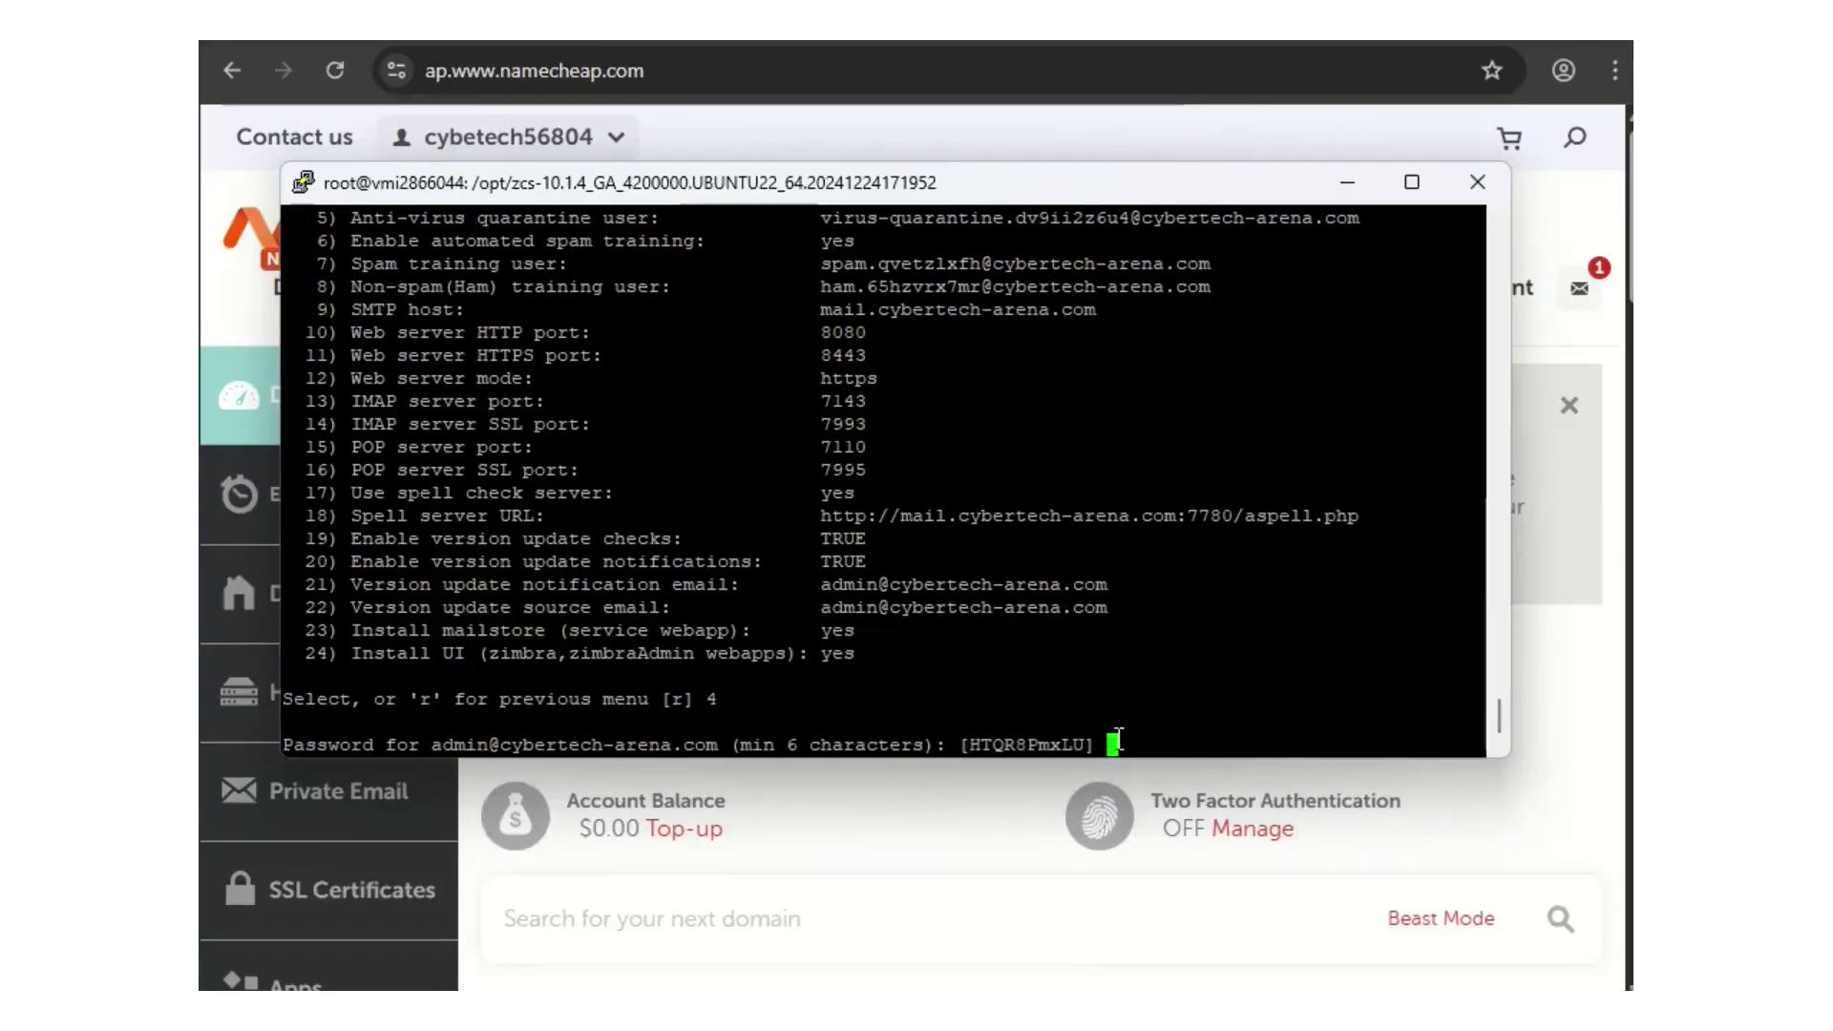
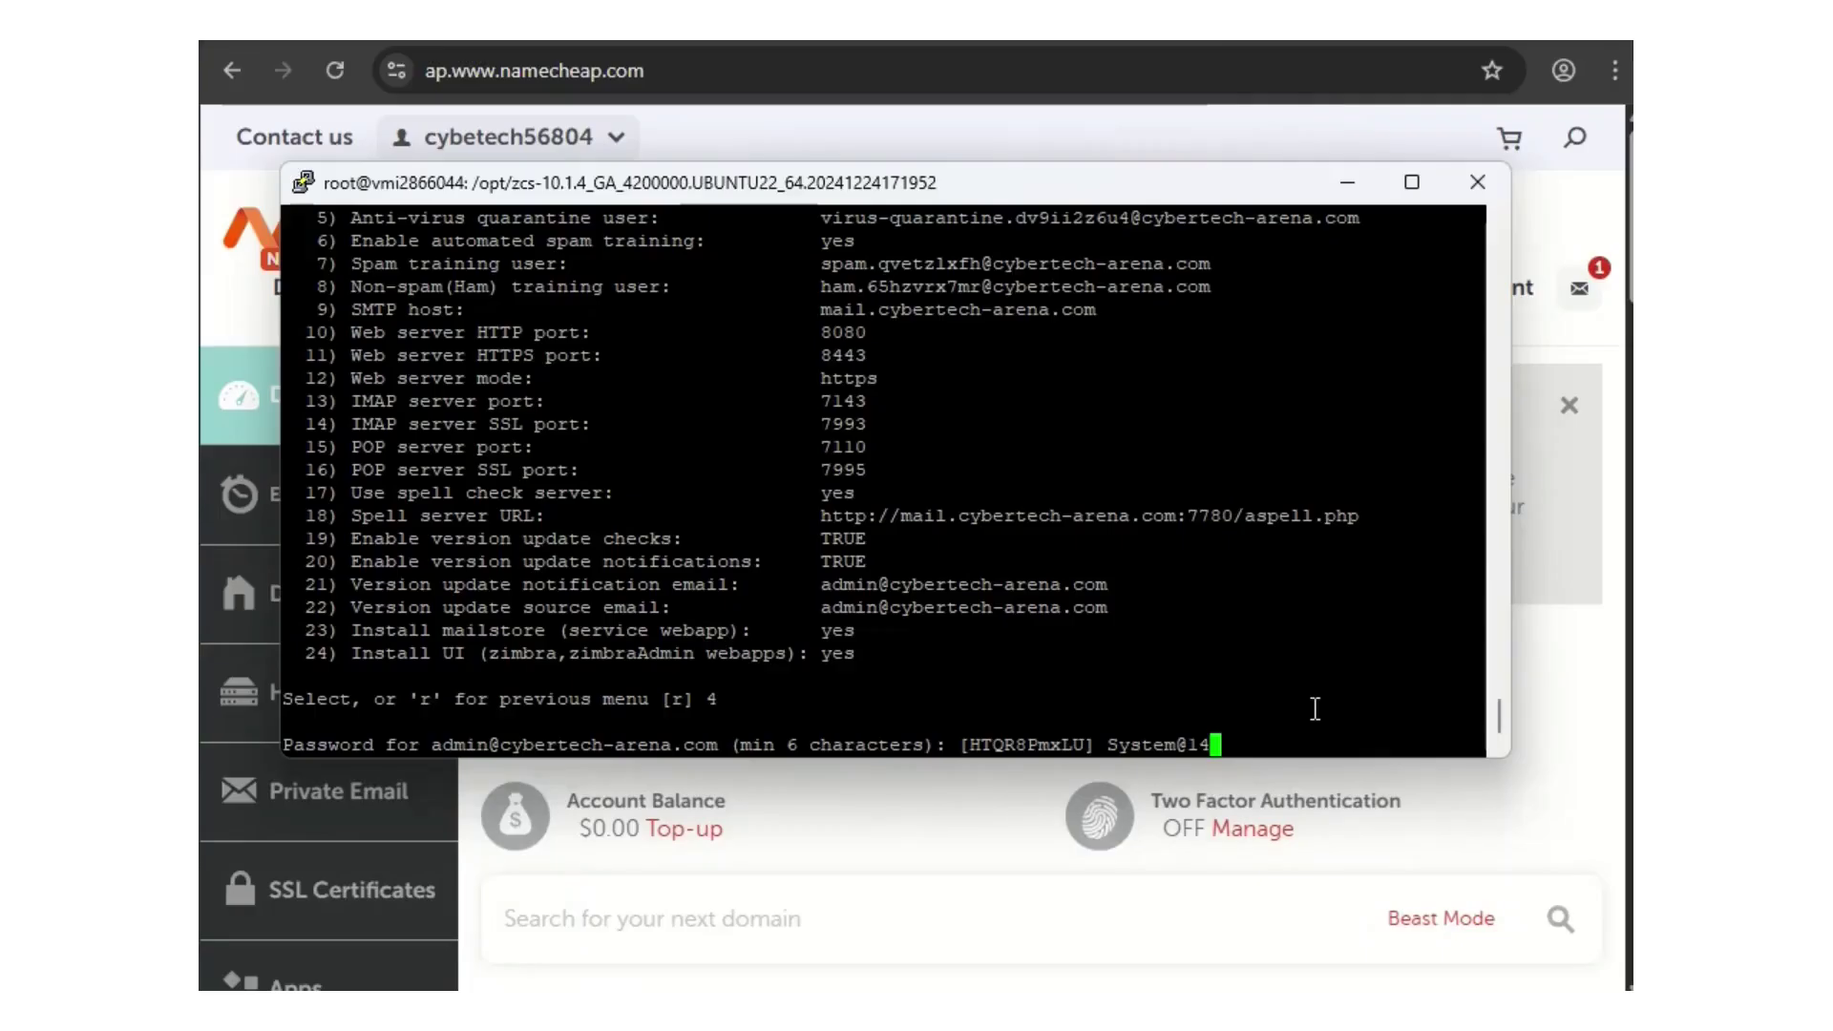
pyautogui.press('Return')
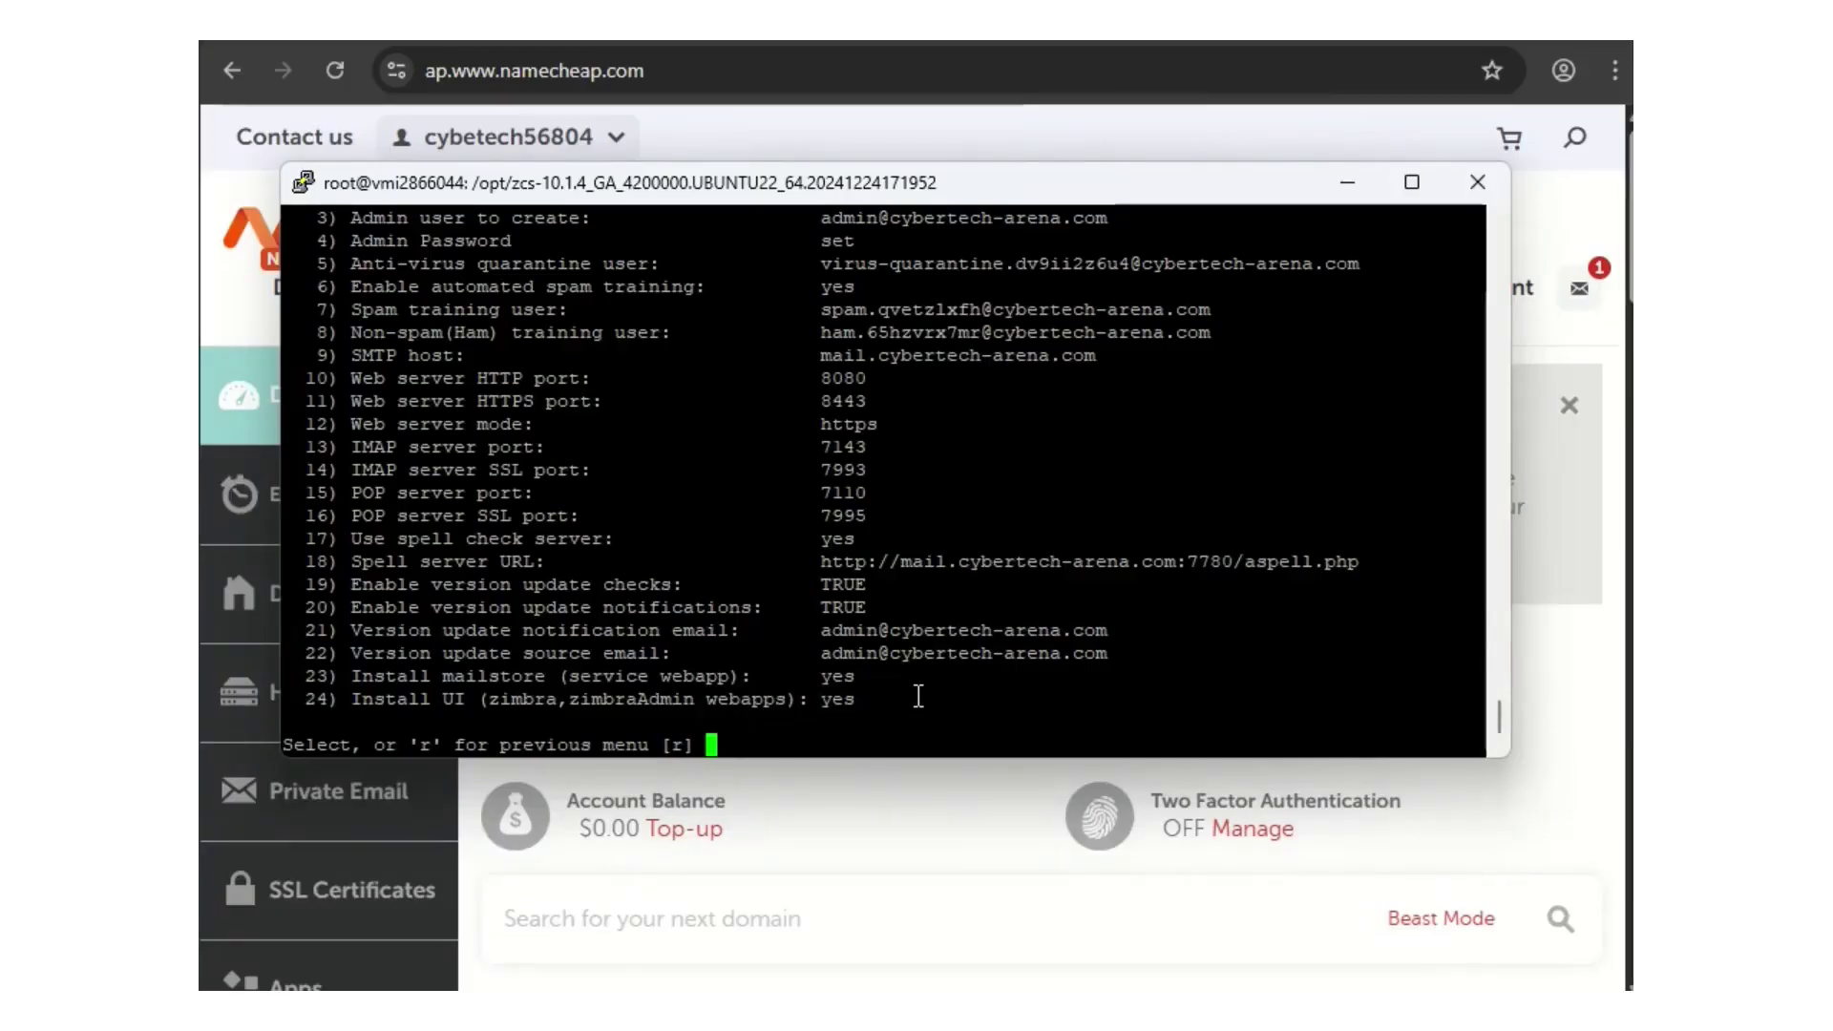
# Step: Return to the main menu, apply the configuration and save it to the default config file
pyautogui.write('r')
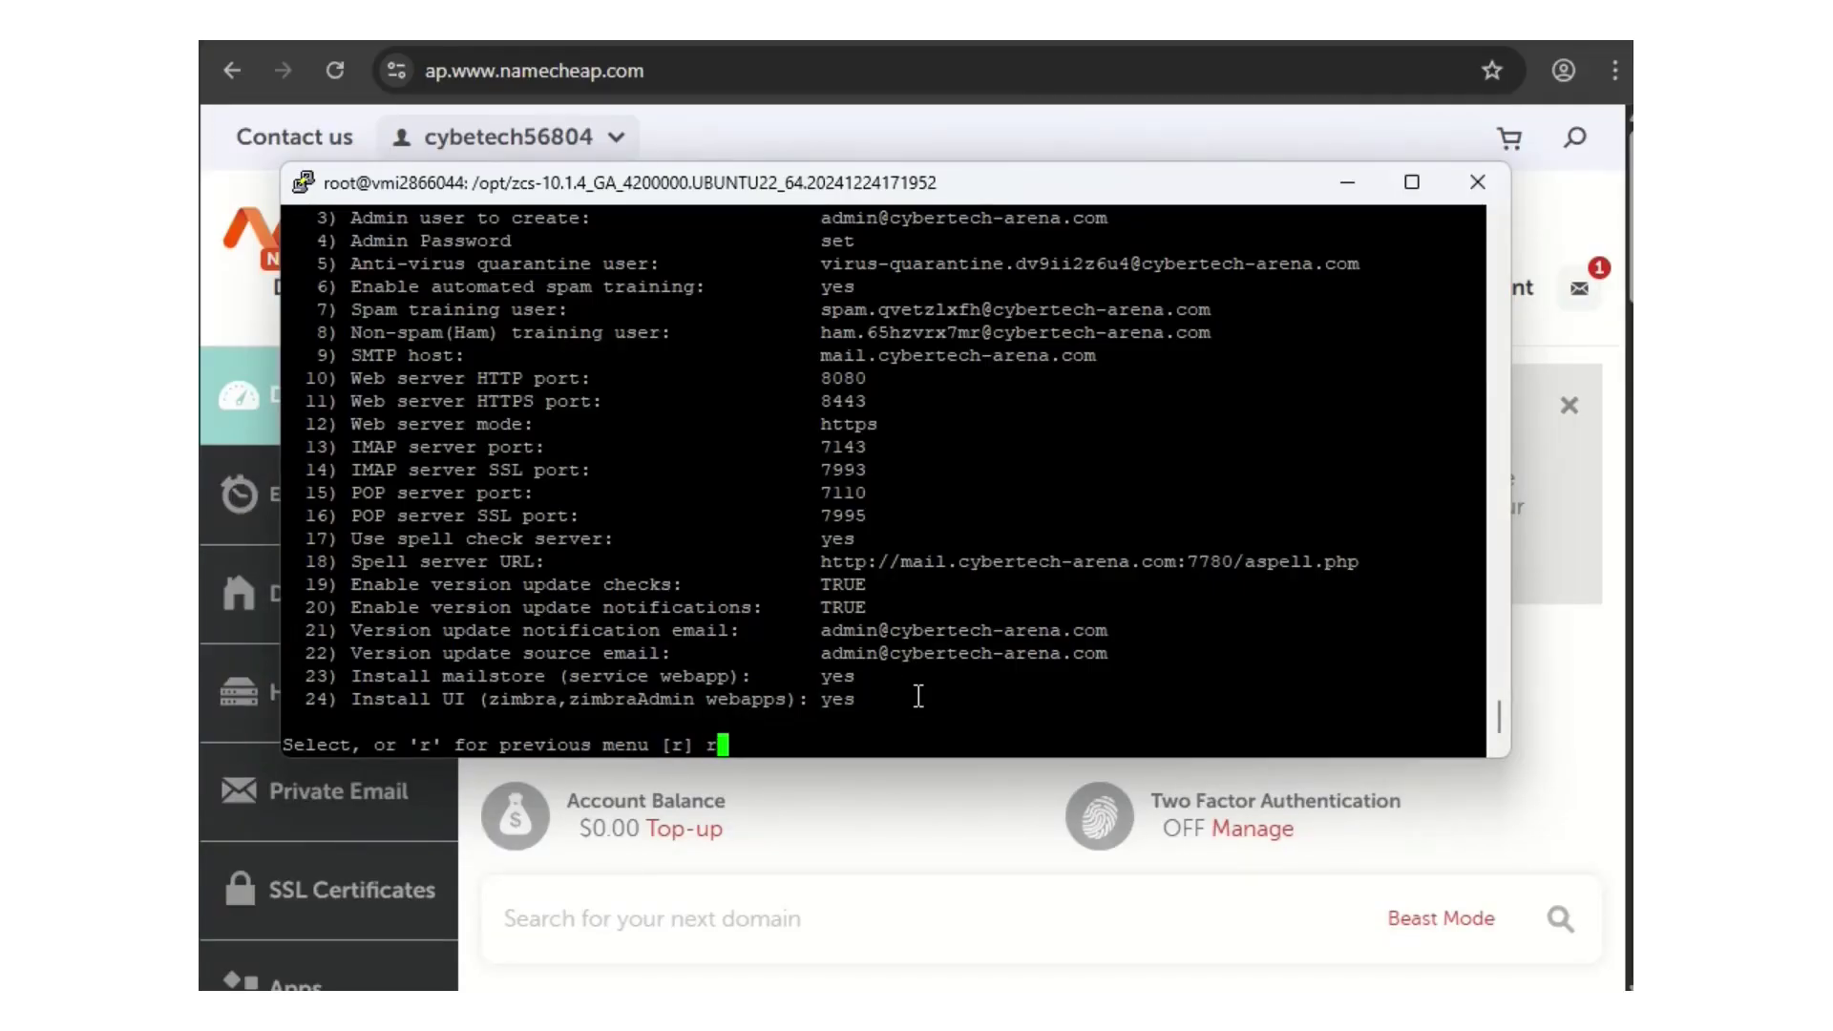
pyautogui.press('Return')
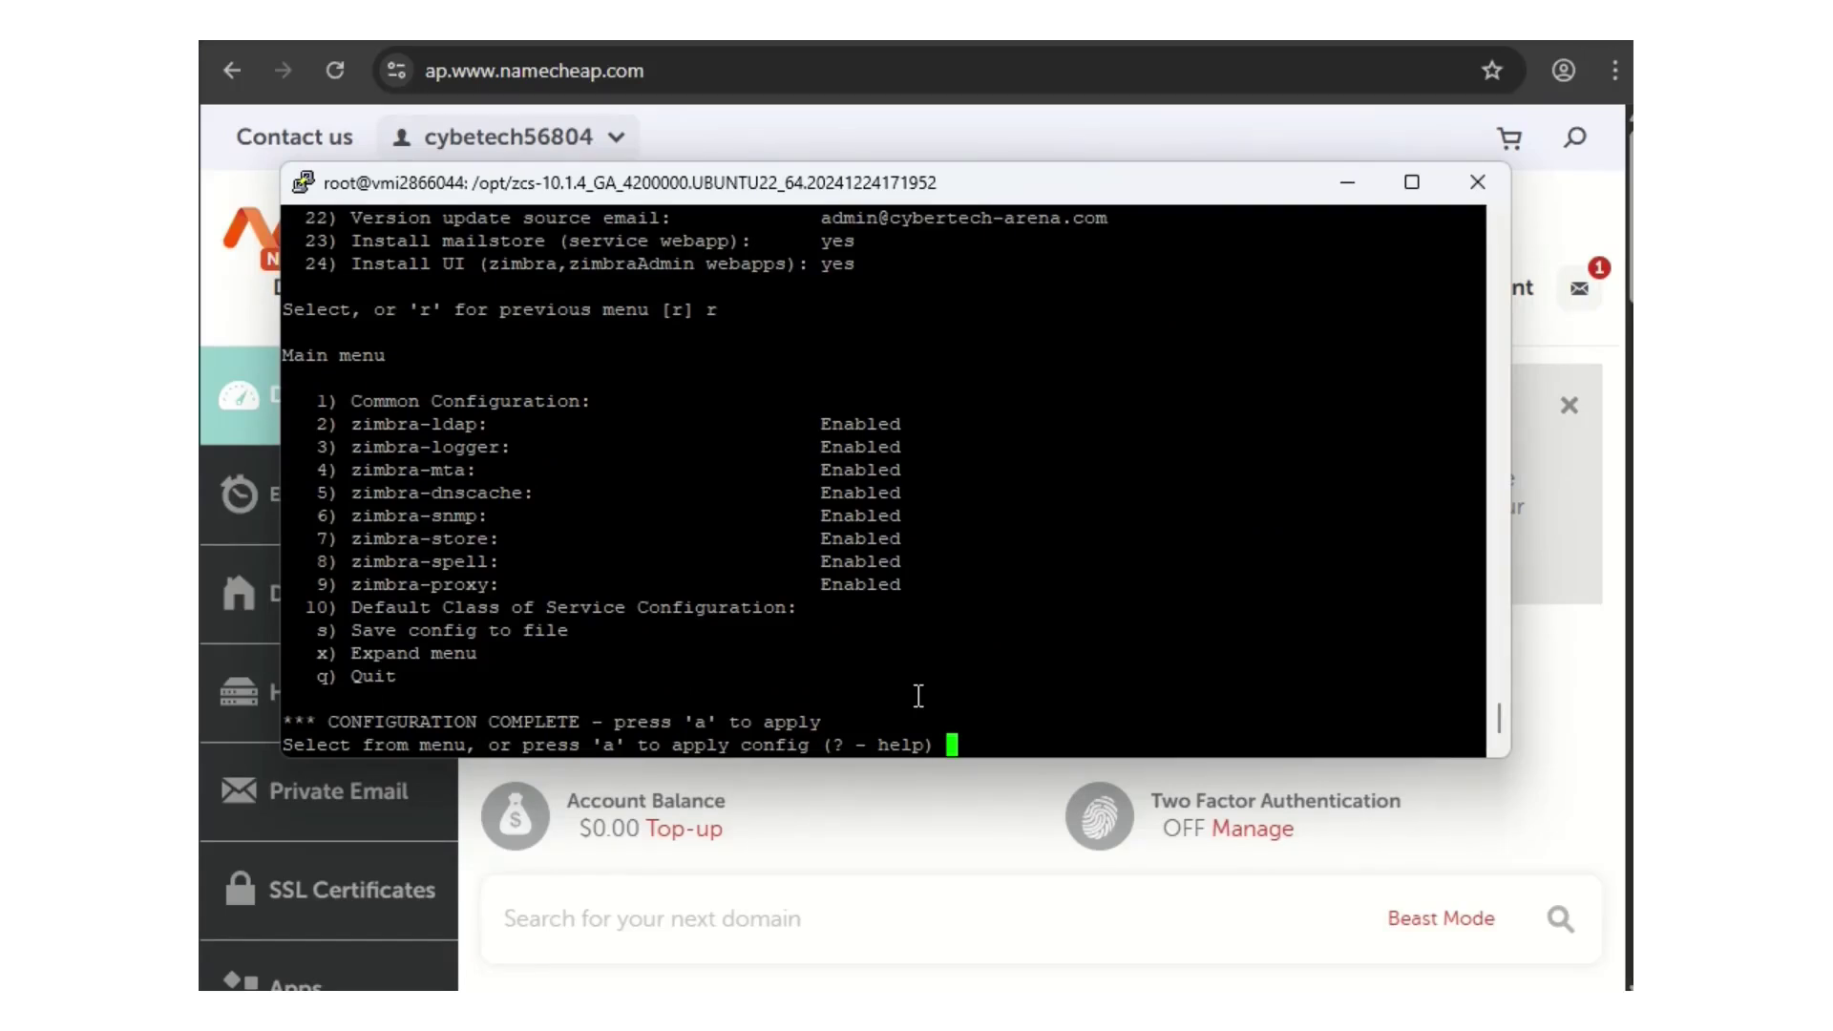
pyautogui.write('a')
pyautogui.press('Return')
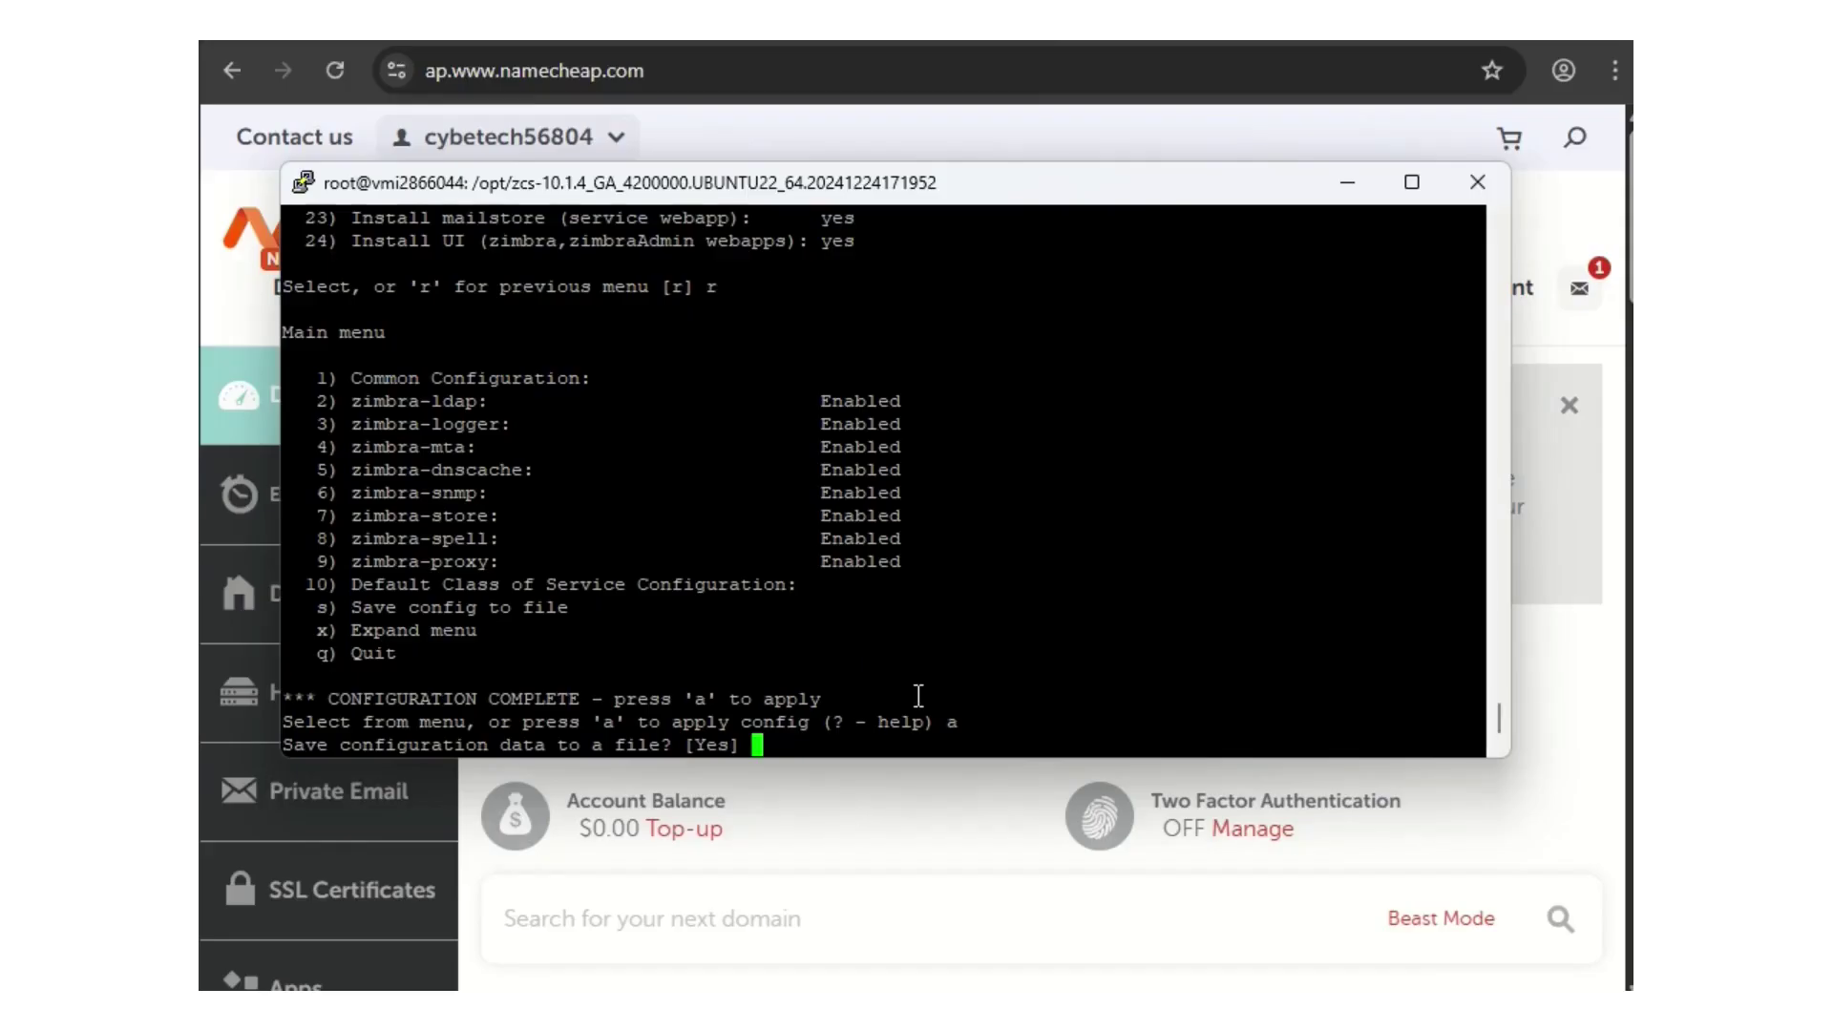
pyautogui.write('yes')
pyautogui.press('Return')
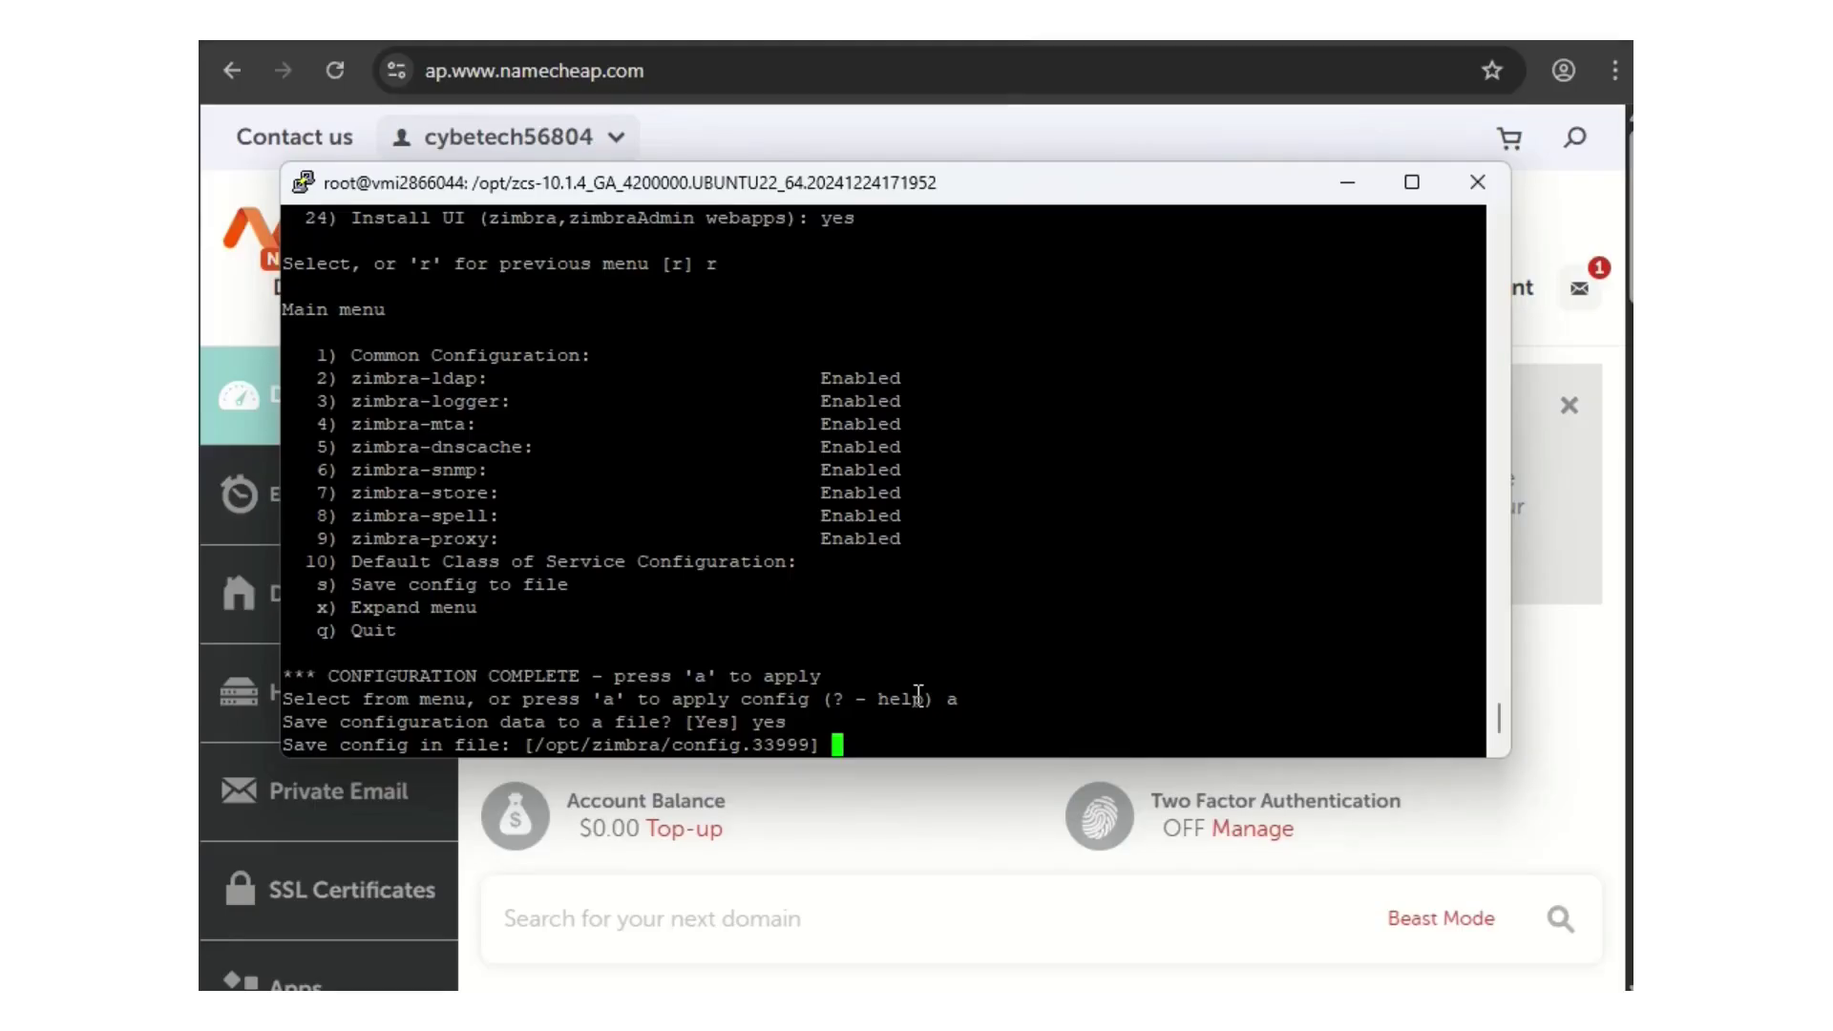
pyautogui.press('Return')
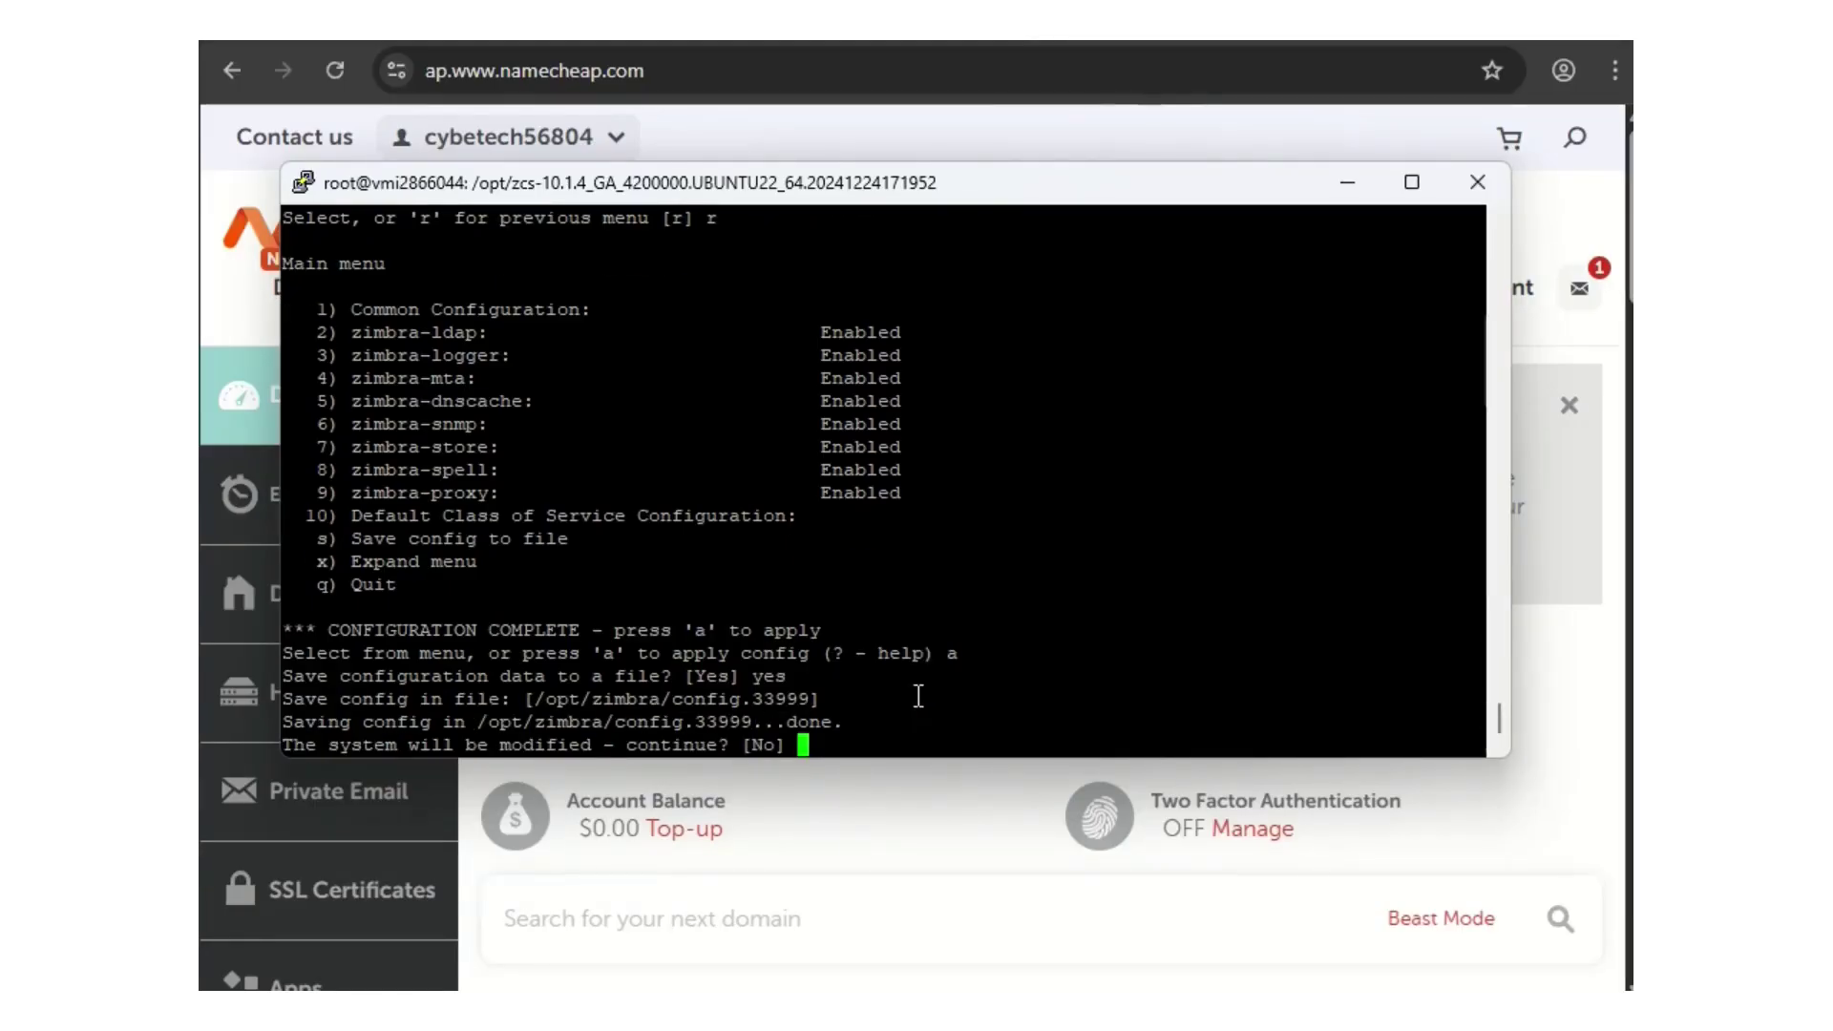
# Step: Confirm modifying the system so installation runs, then highlight the created admin email address
pyautogui.write('yes')
pyautogui.press('Return')
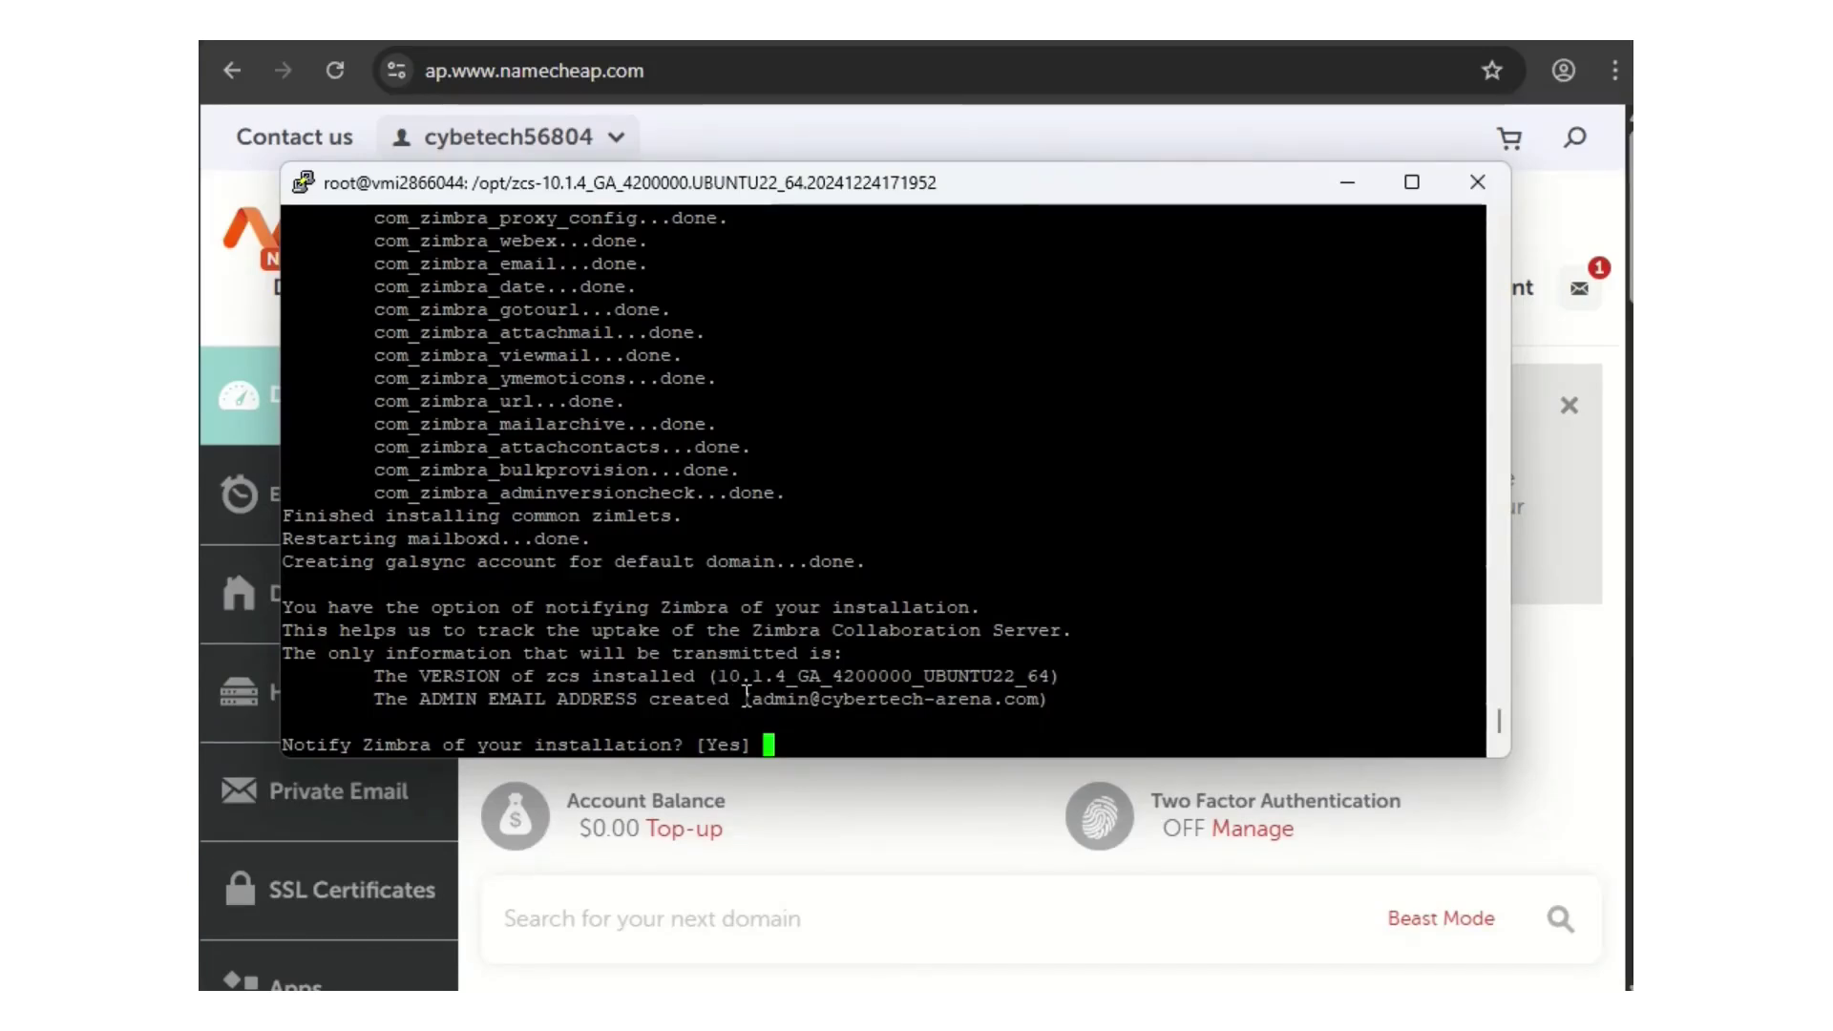
pyautogui.moveTo(745, 699); pyautogui.dragTo(1040, 699)
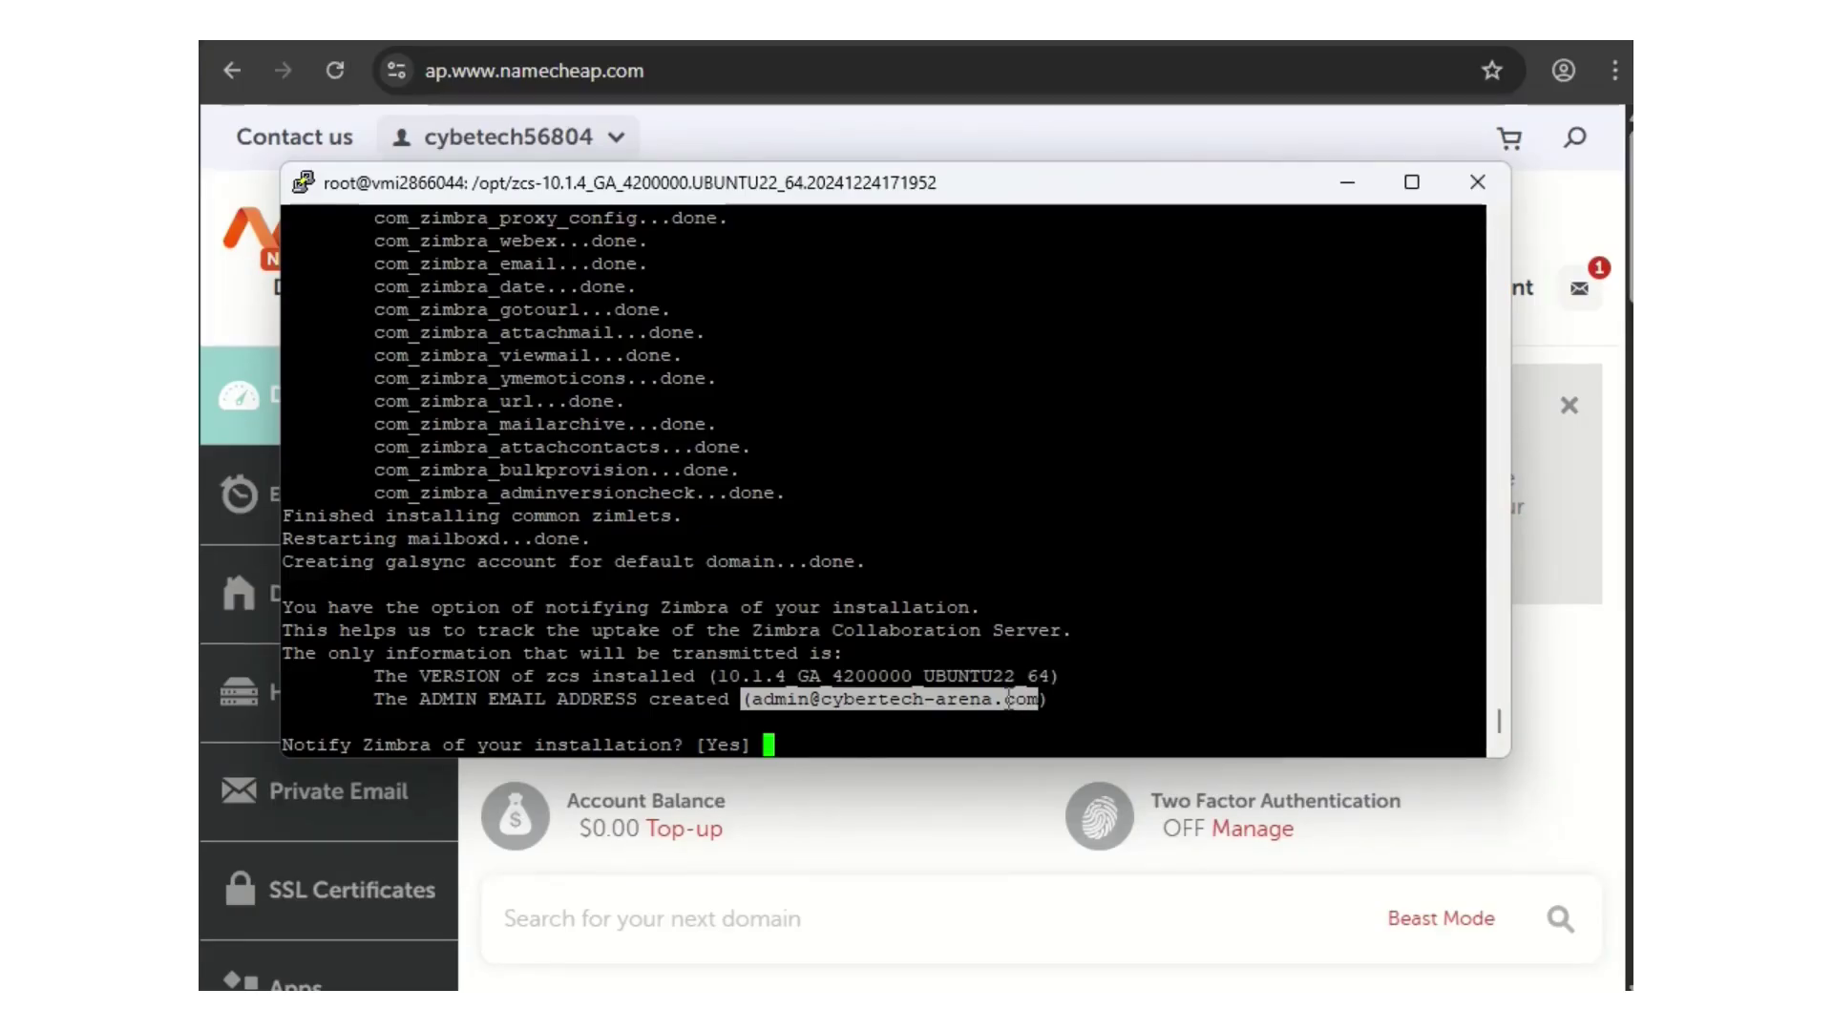
pyautogui.scroll(2, 1241, 545)
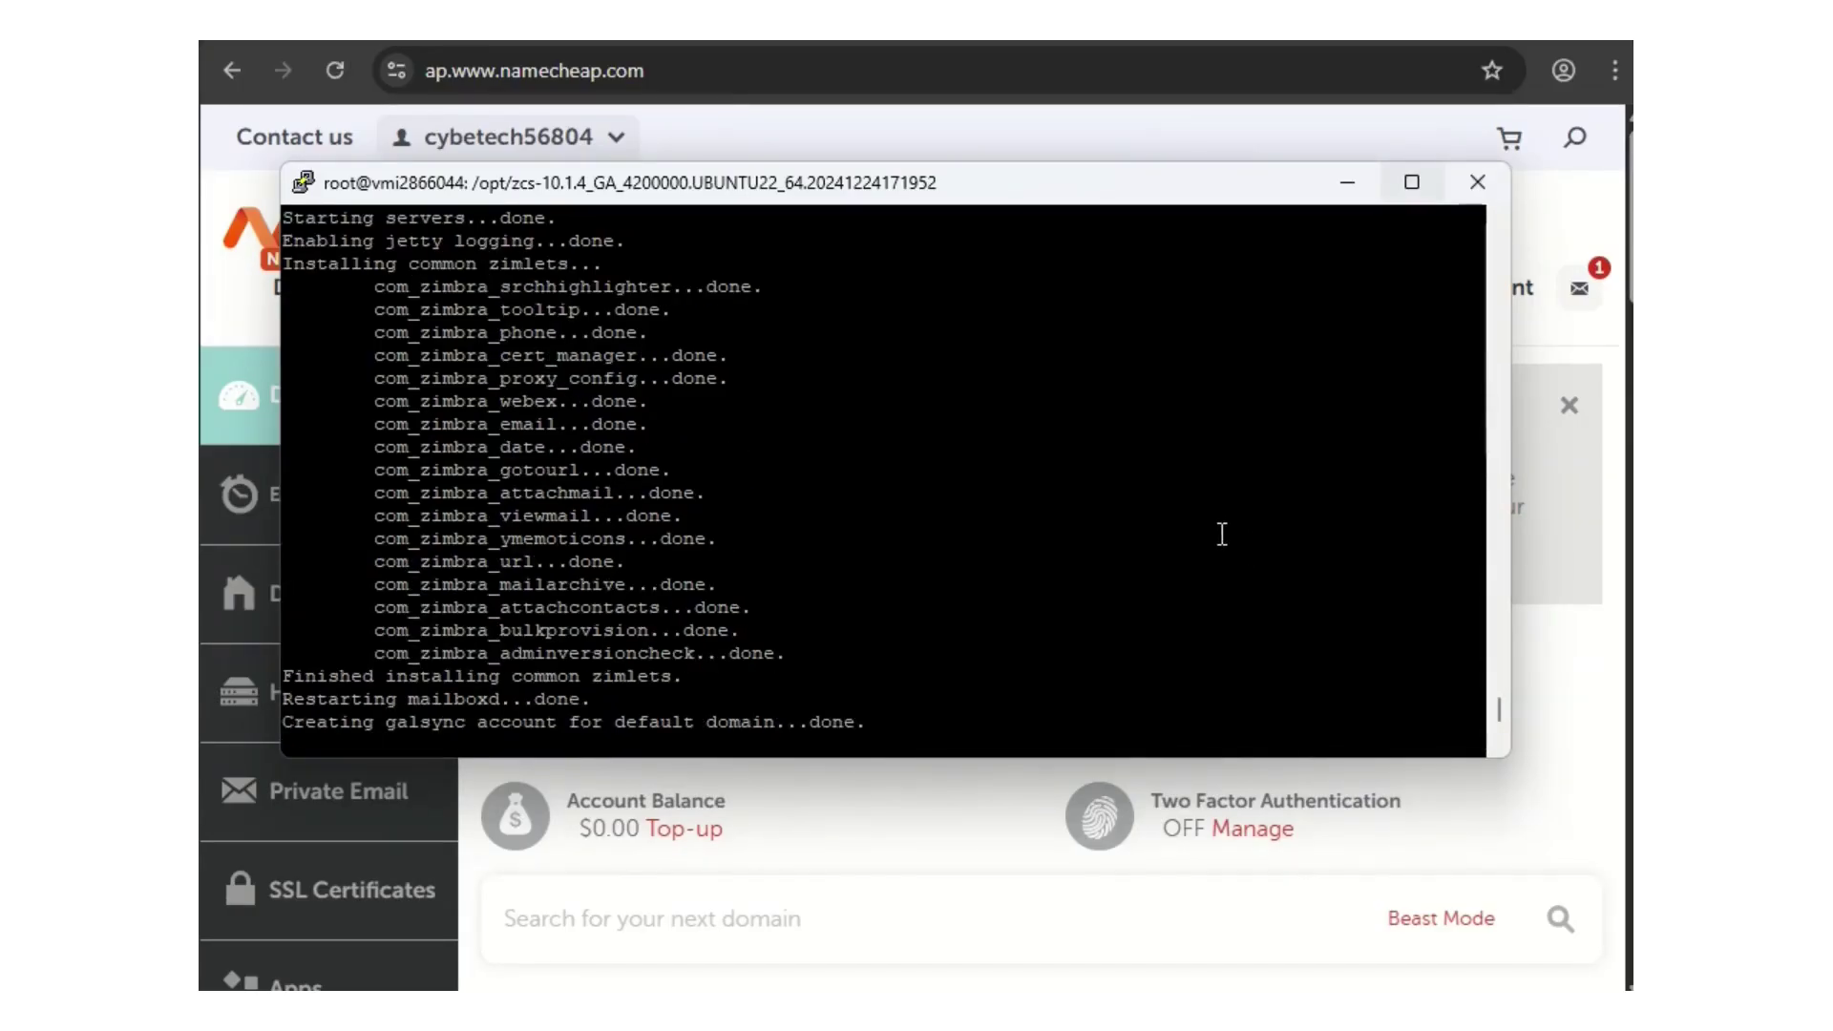
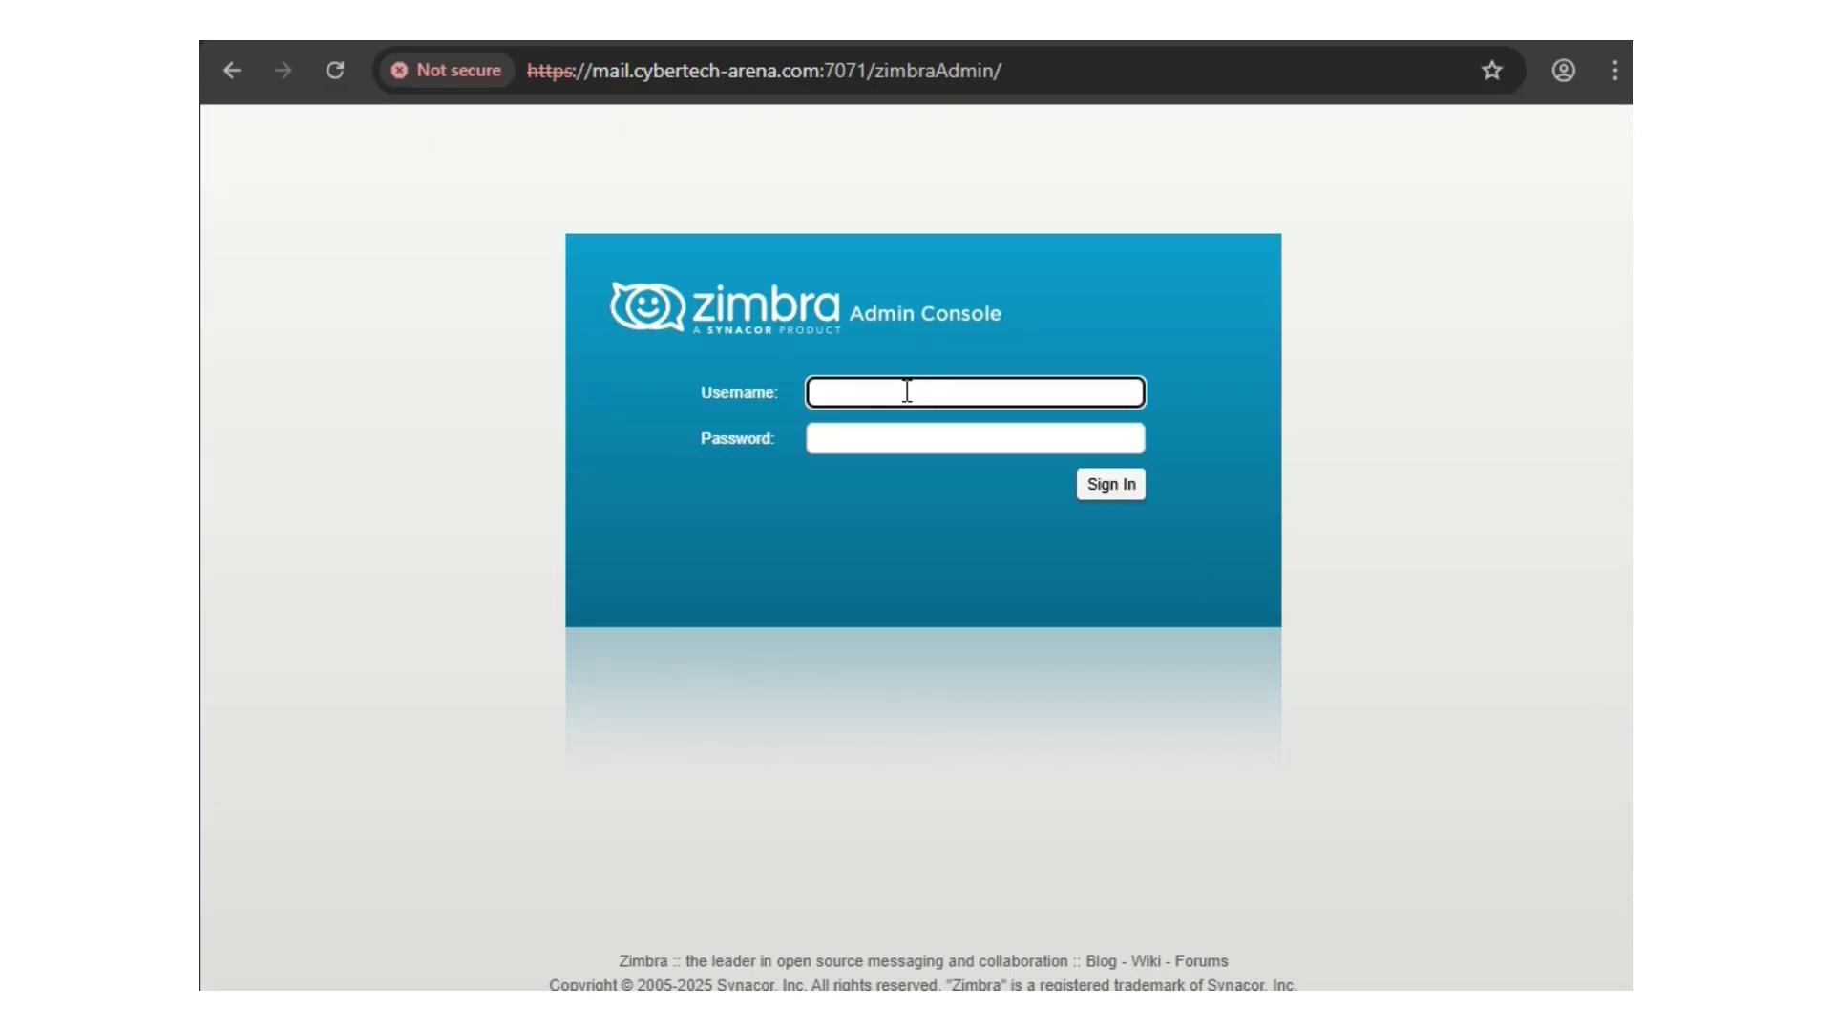
# Step: Sign in to the Admin Console with the admin account's e-mail and password
pyautogui.click(915, 432)
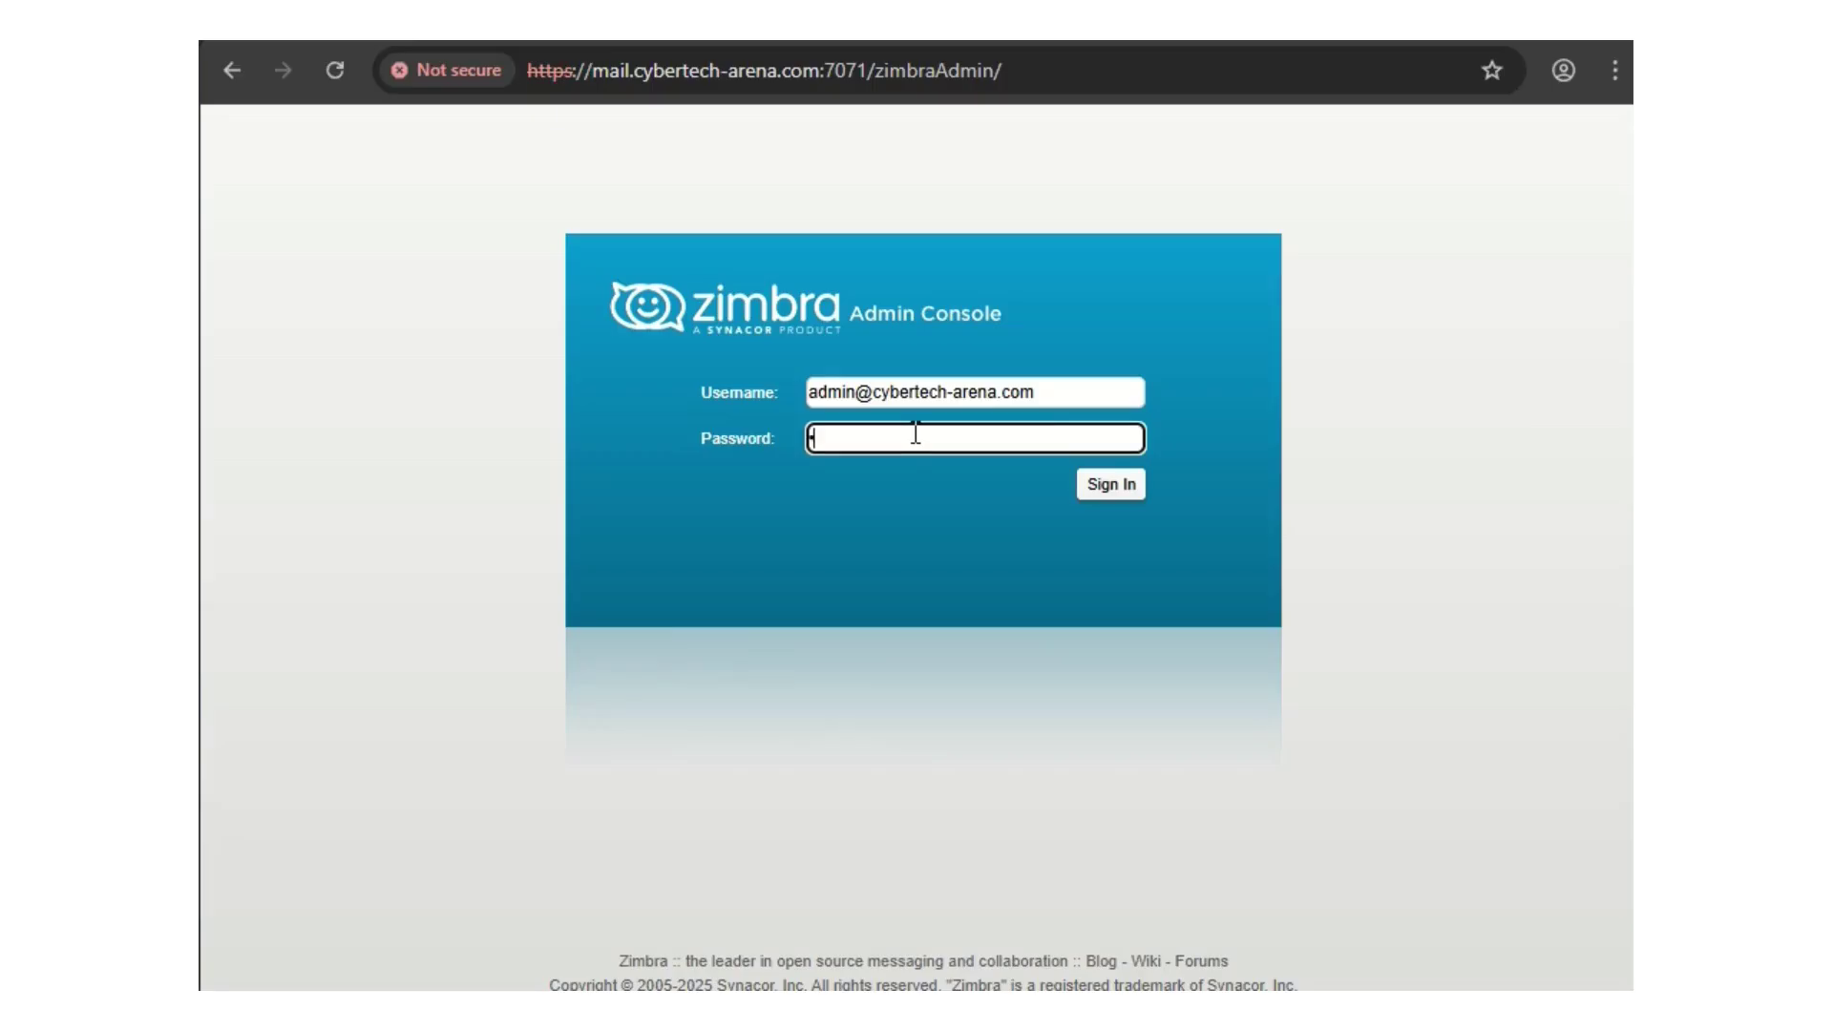
pyautogui.write('•••••••••')
pyautogui.click(1104, 484)
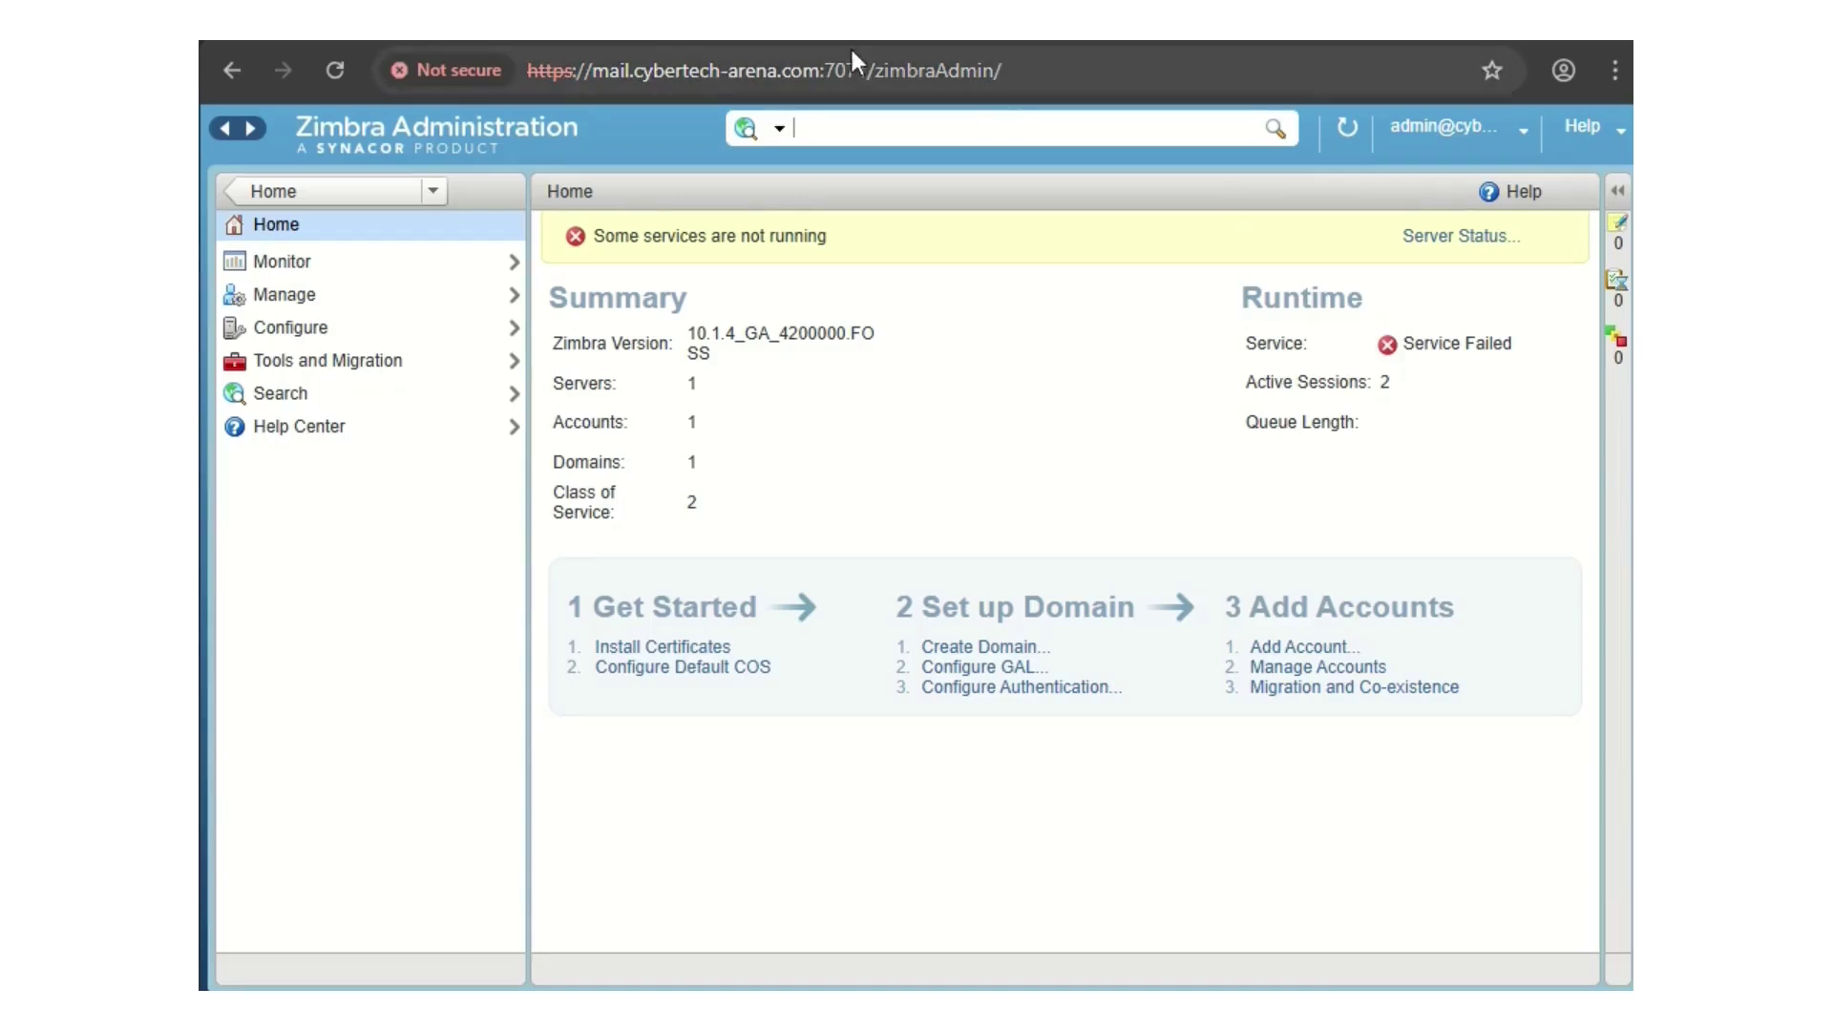
# Step: Load the pasted Zimbra webmail address in a new browser tab
pyautogui.hotkey('ctrl', 't')
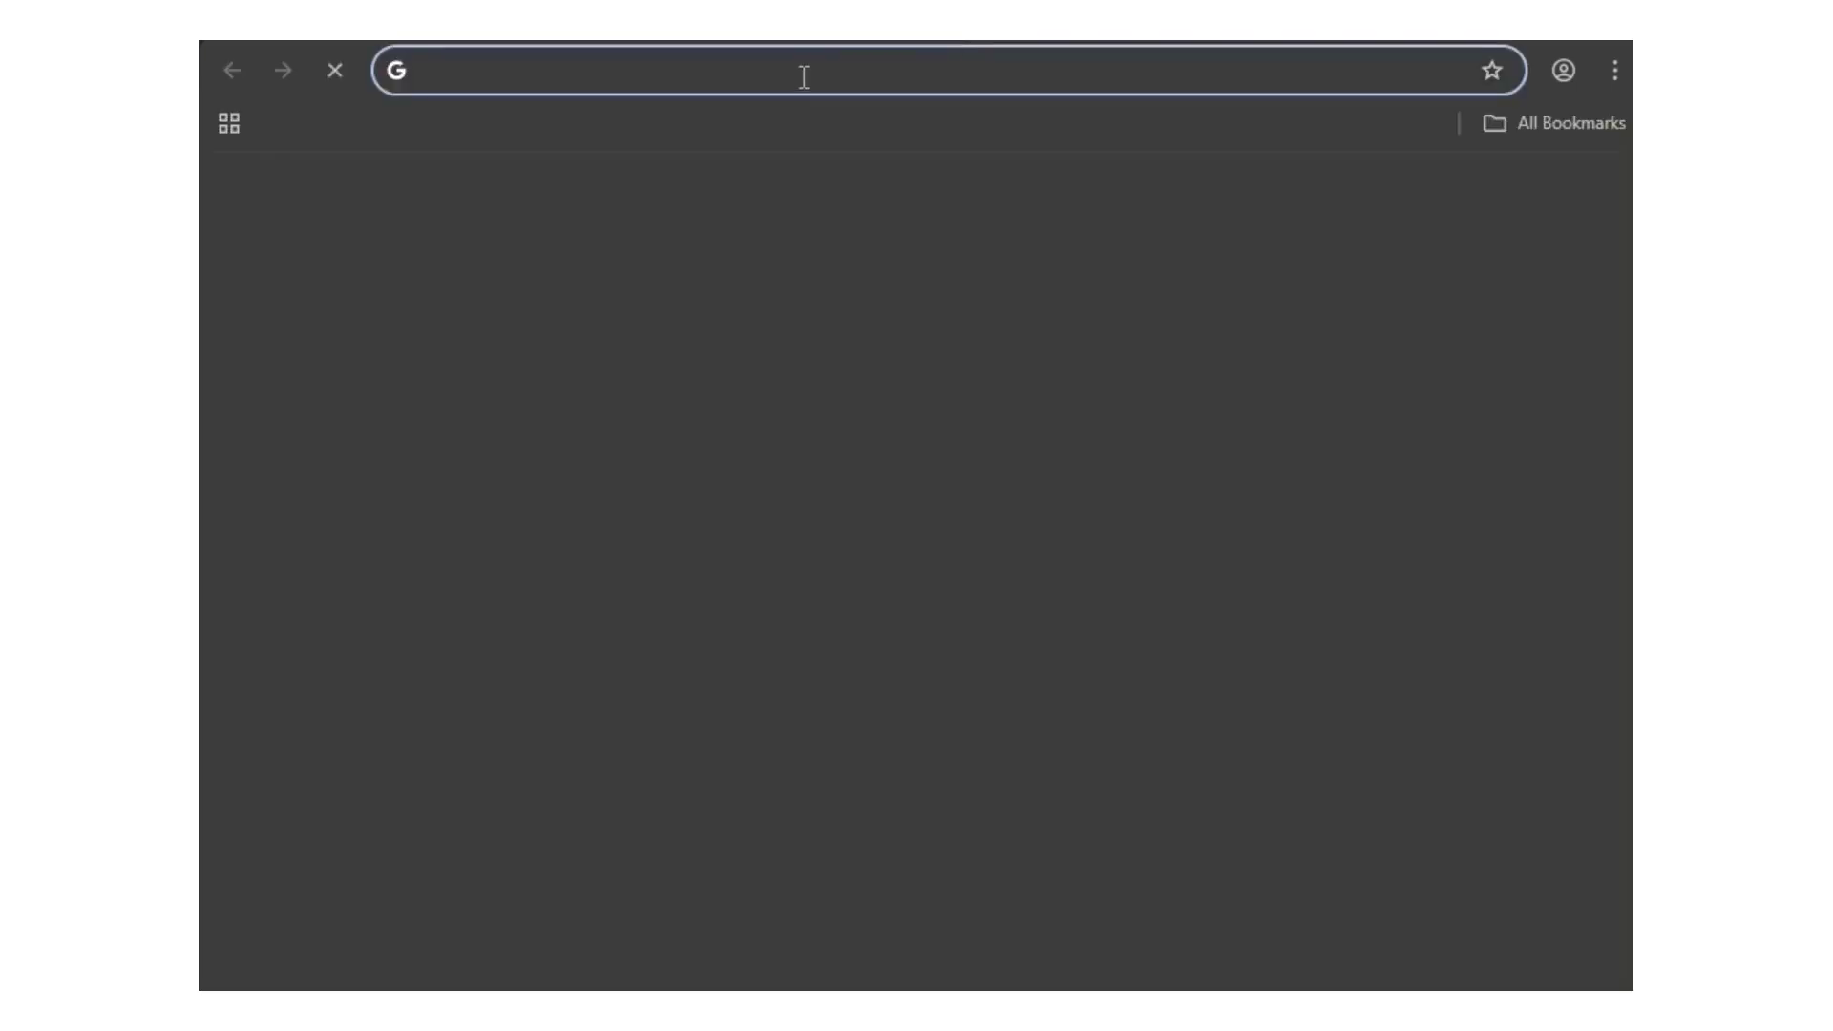
pyautogui.rightClick(806, 69)
pyautogui.click(955, 352)
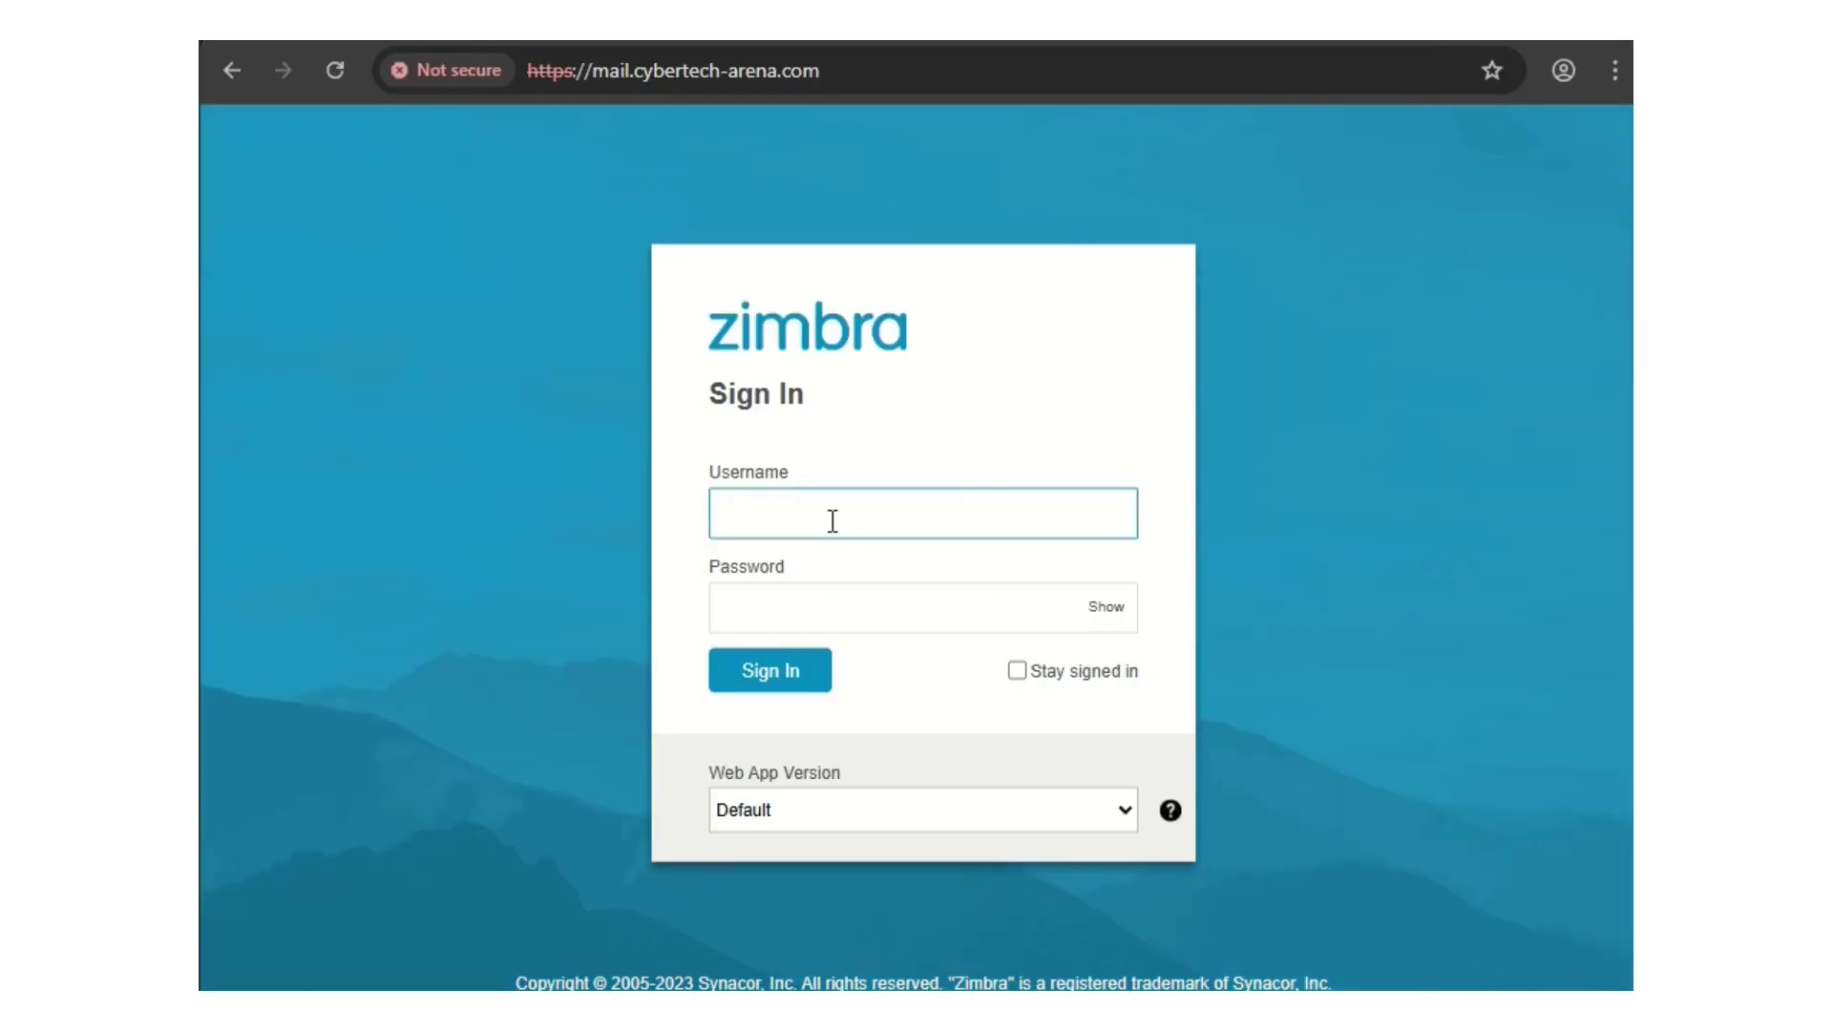
# Step: Enter the admin account's e-mail as username and type the account password
pyautogui.write('a')
pyautogui.press('BackSpace')
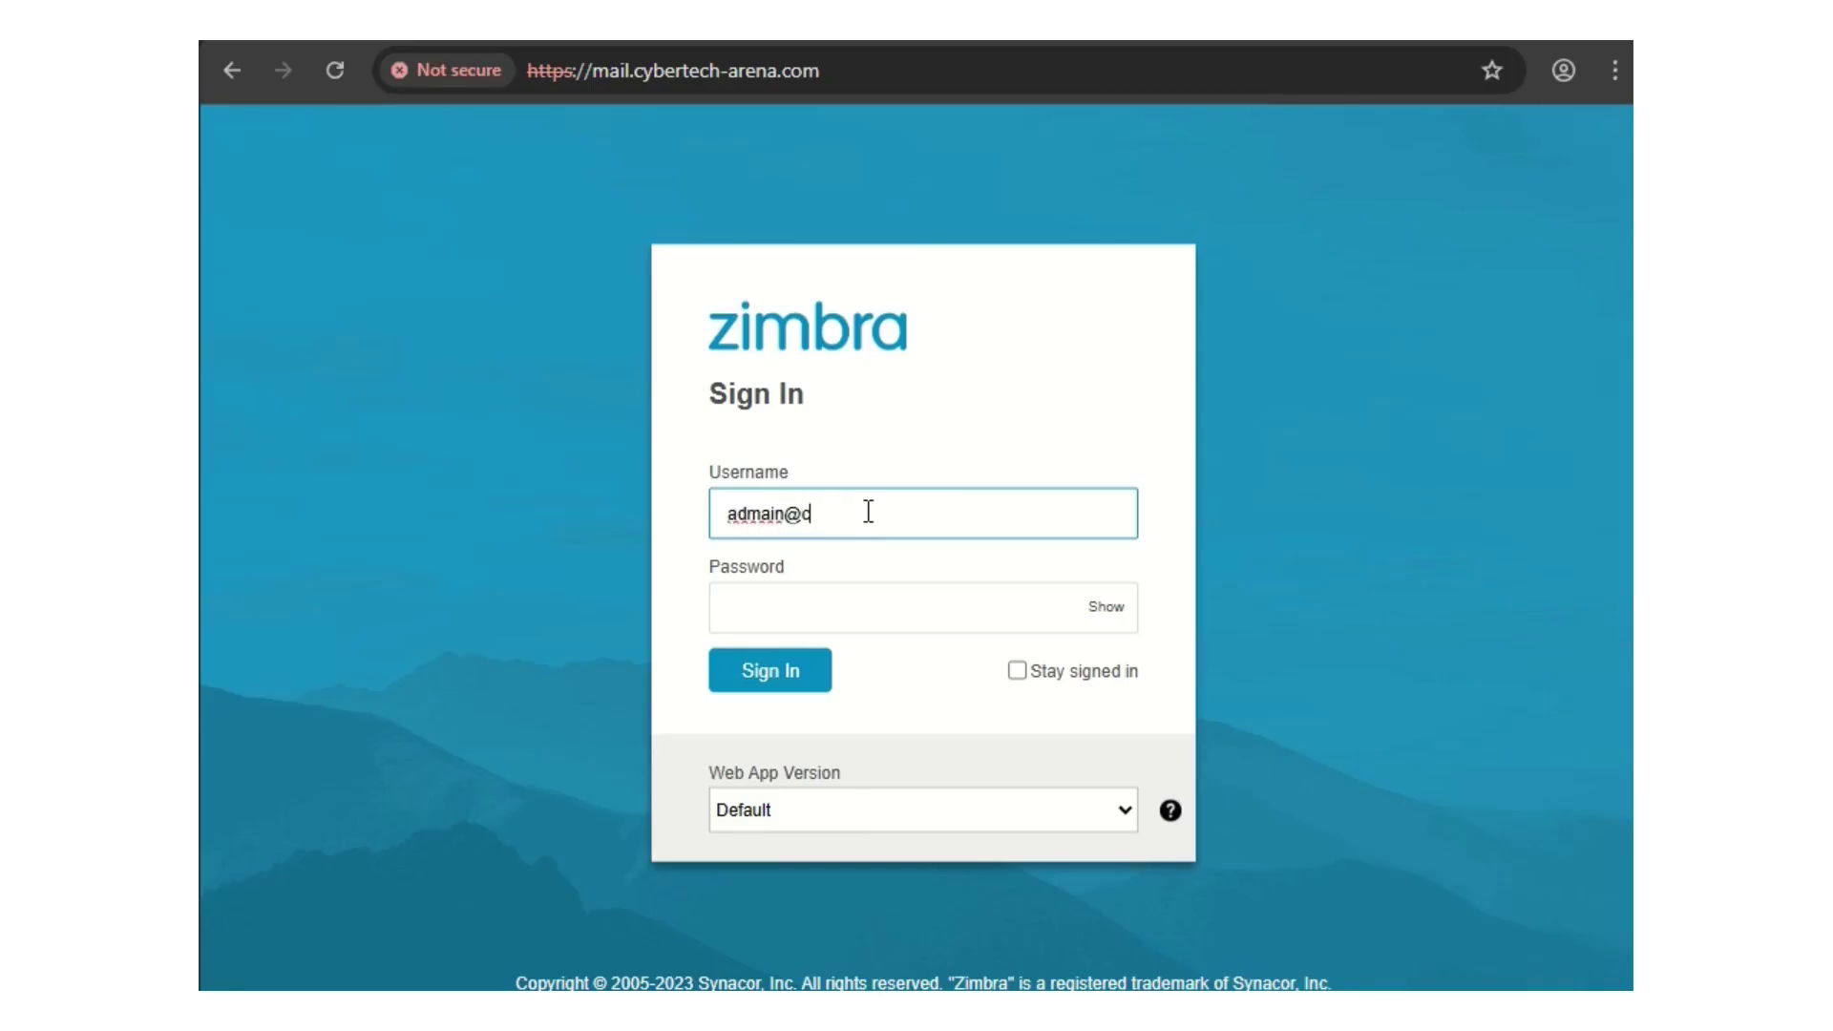
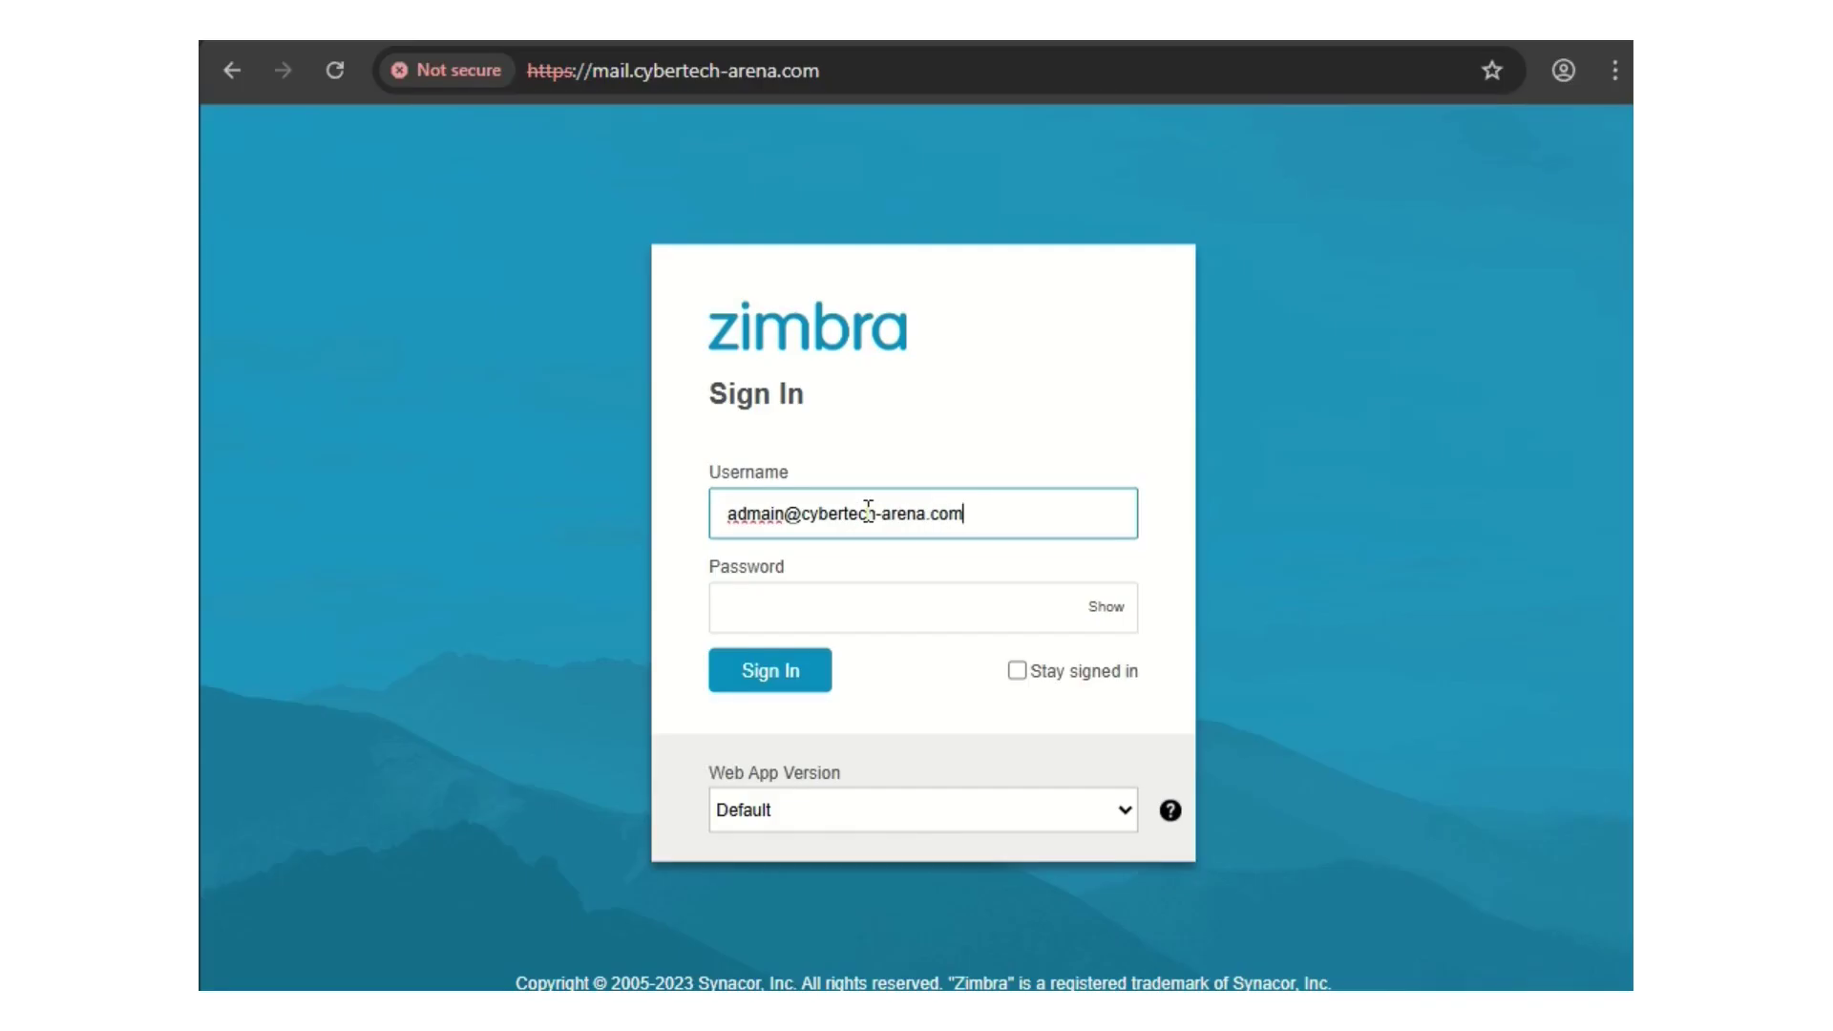
pyautogui.click(847, 592)
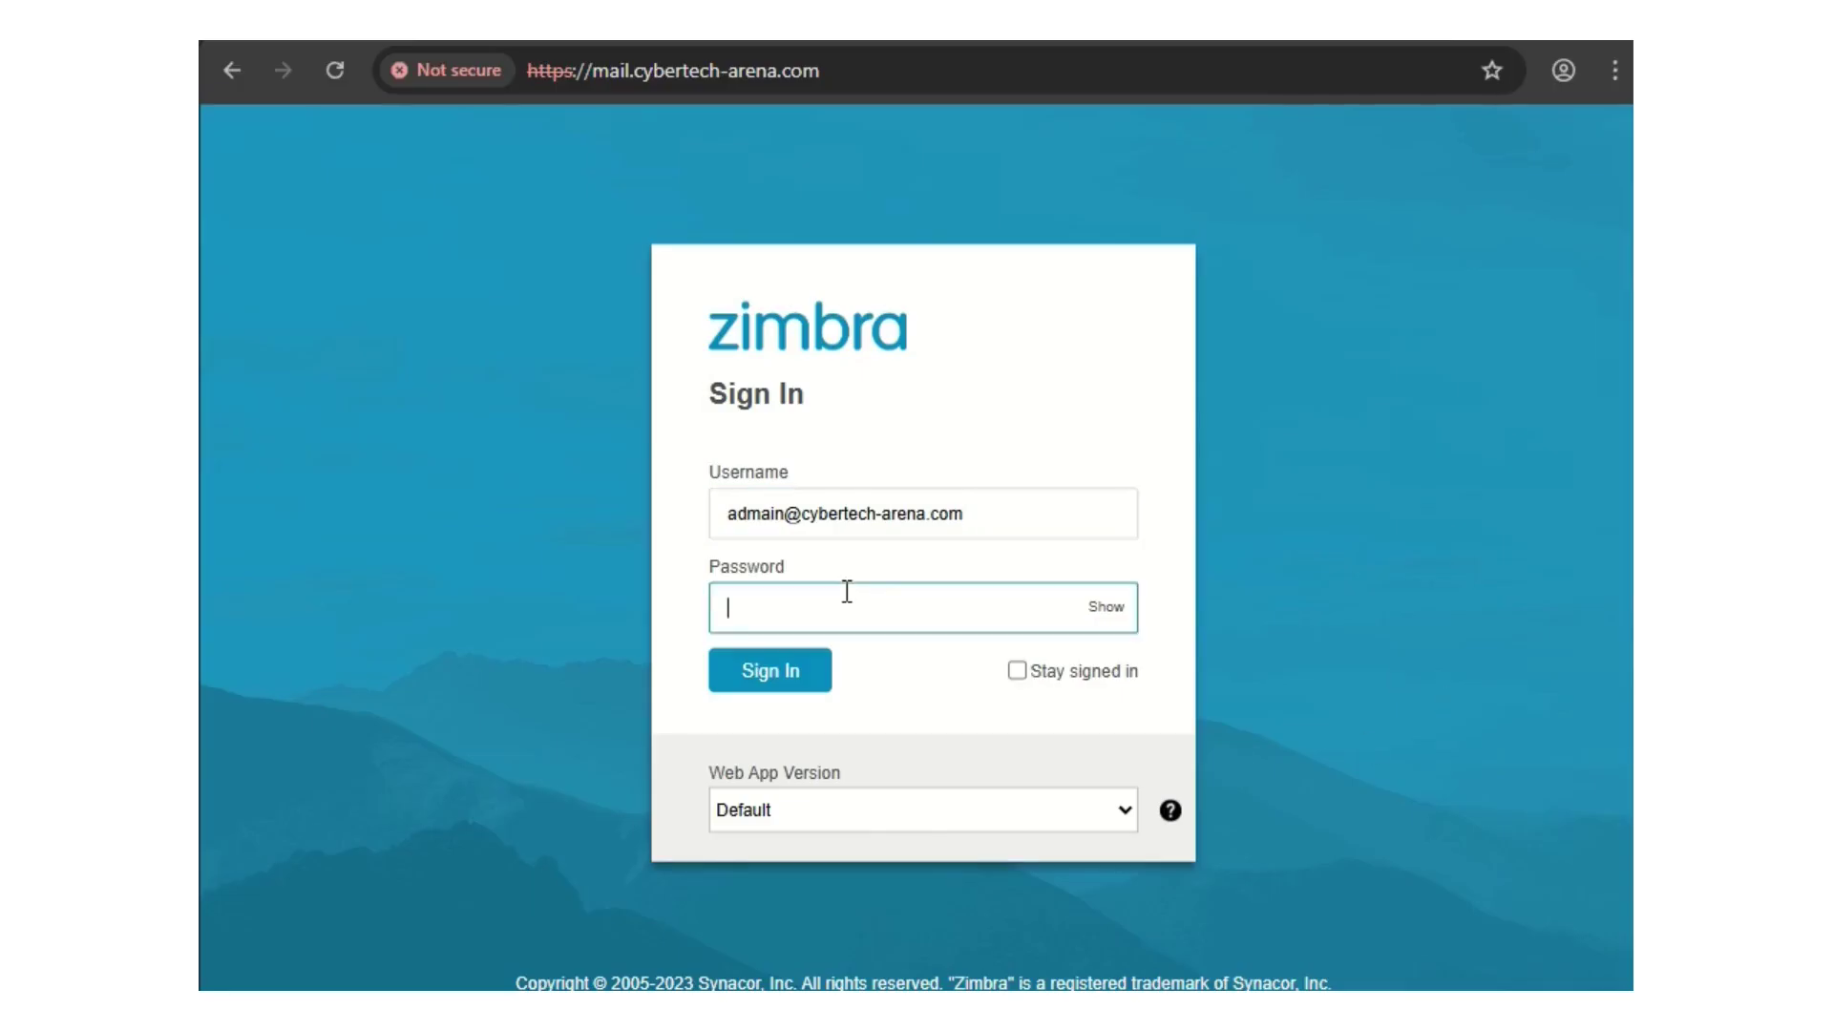
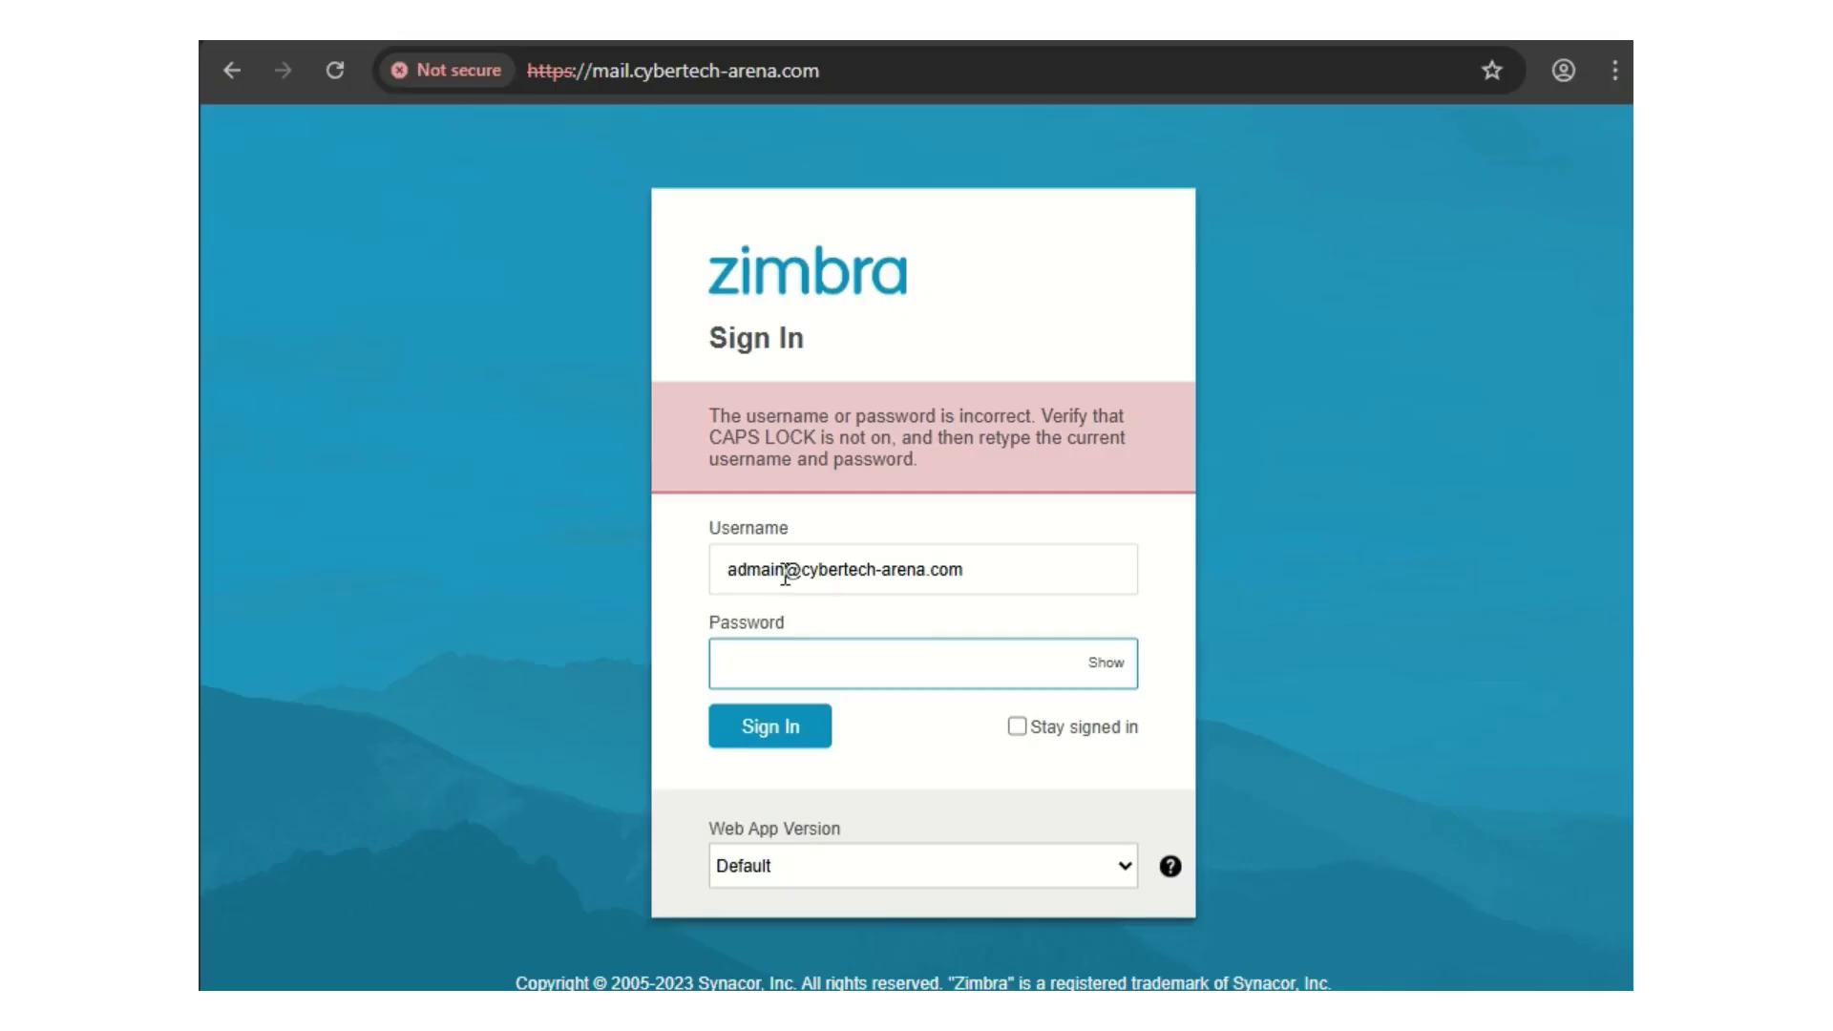
# Step: Correct the Zimbra username to admin by deleting the stray letter, then retype the account password
pyautogui.click(785, 574)
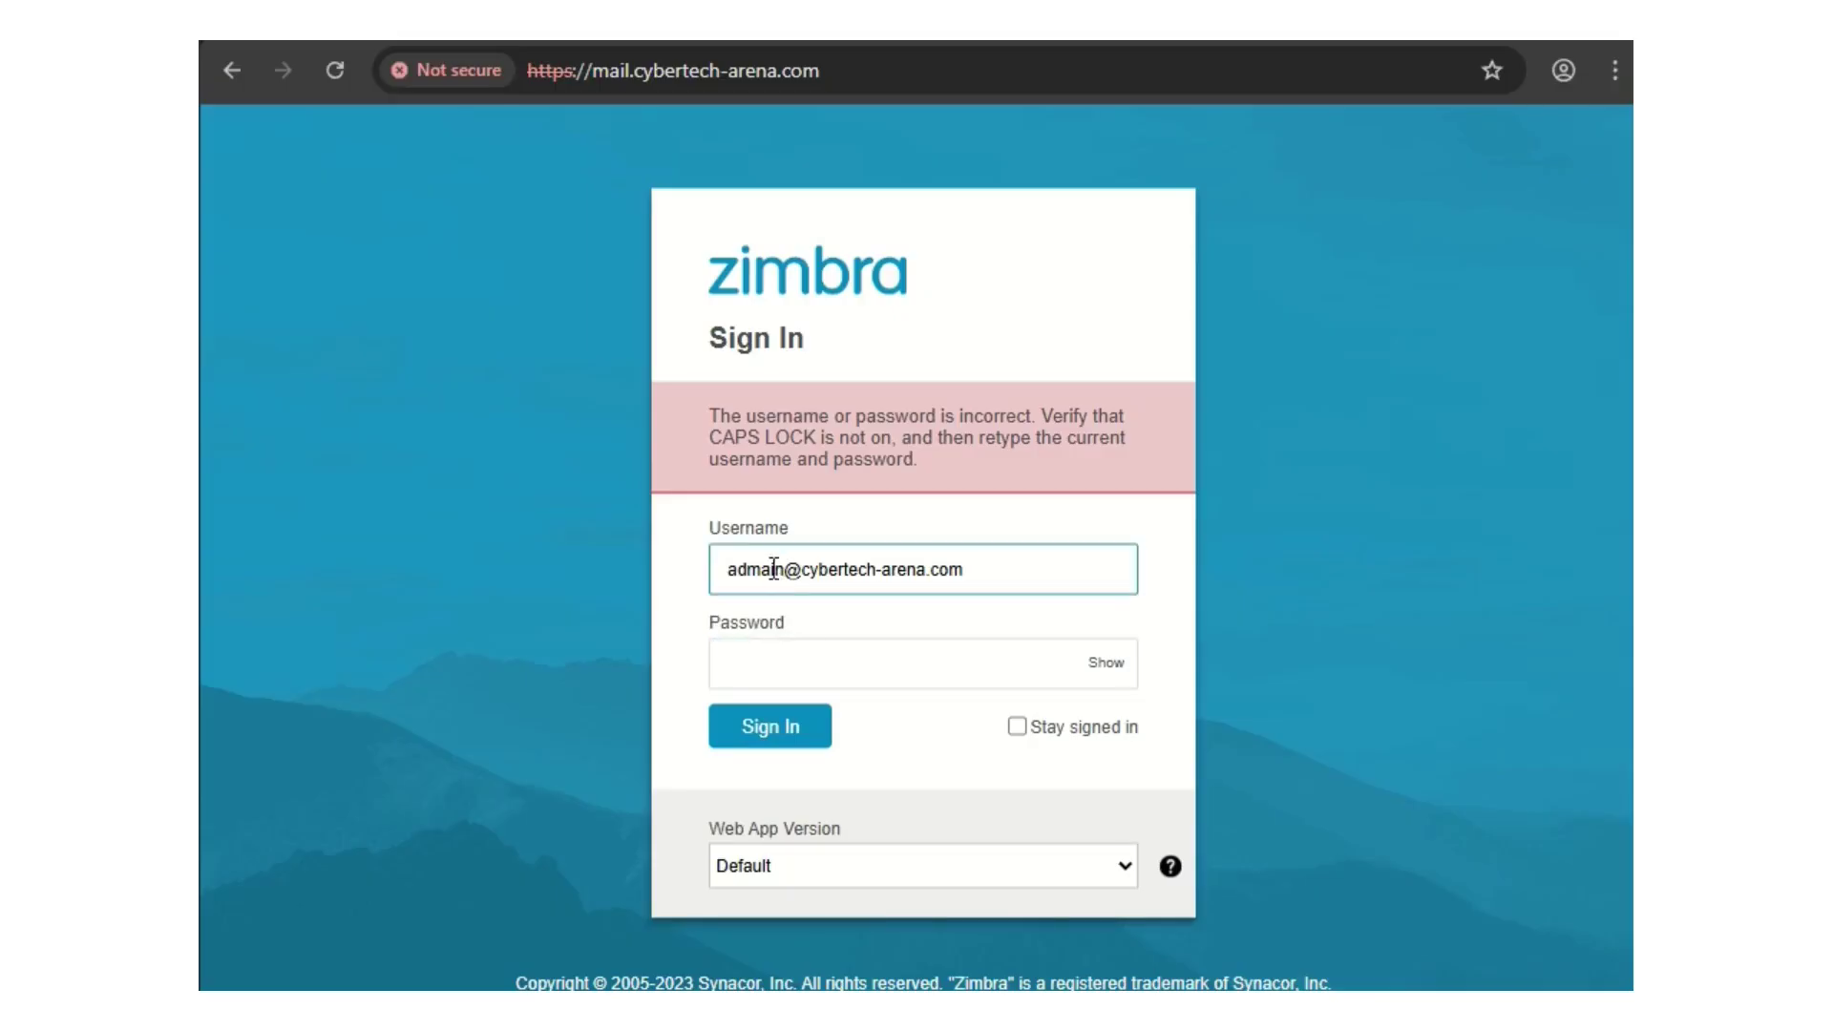
pyautogui.press('BackSpace')
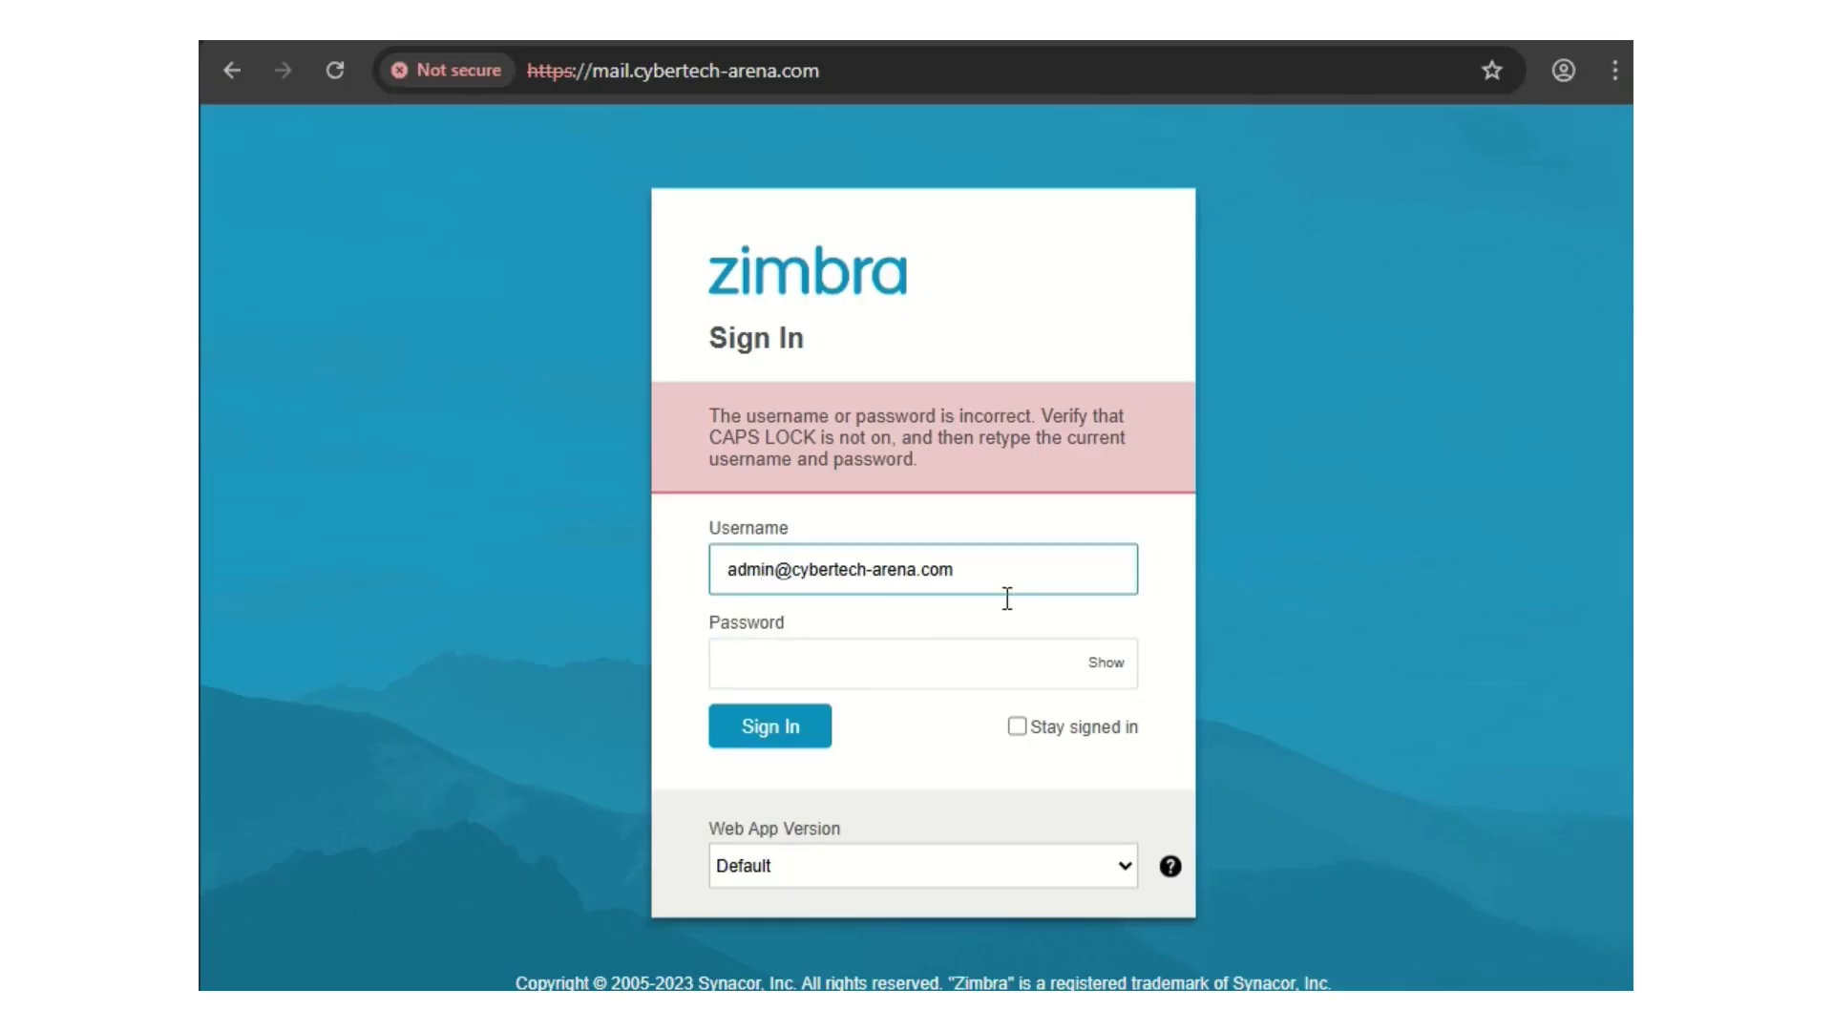
pyautogui.click(776, 664)
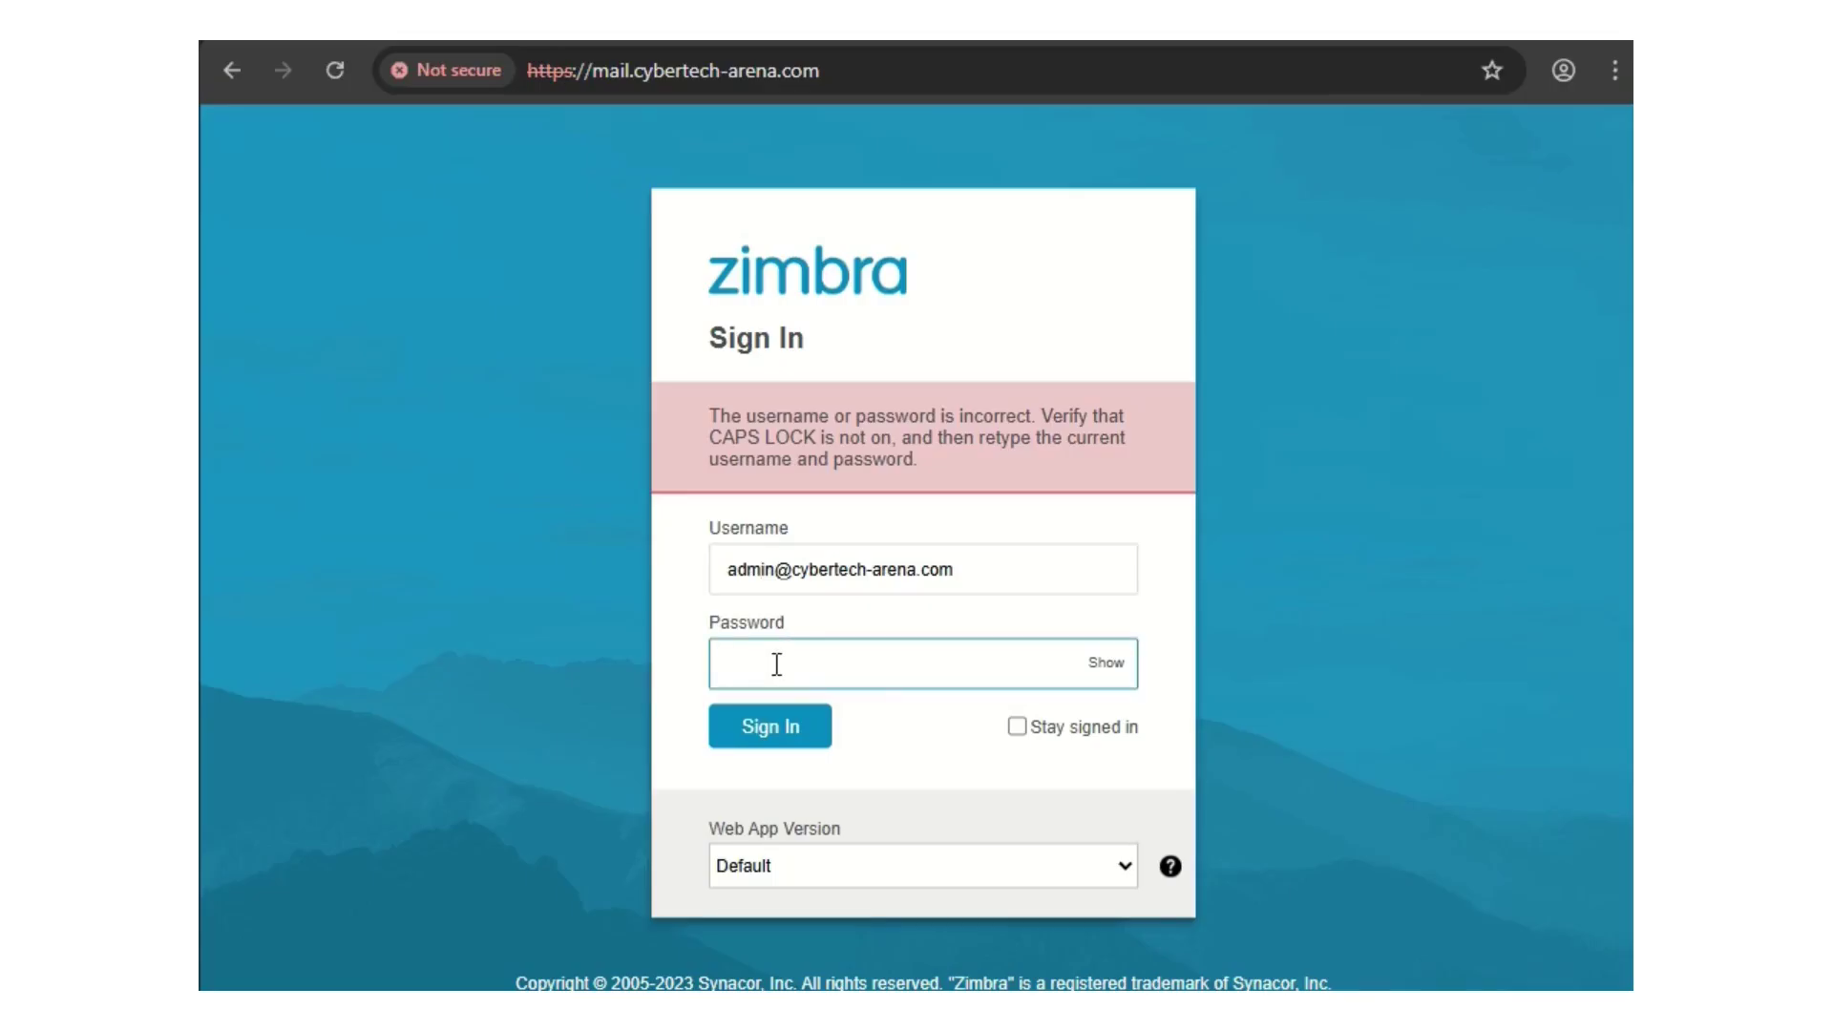
pyautogui.write('••••••')
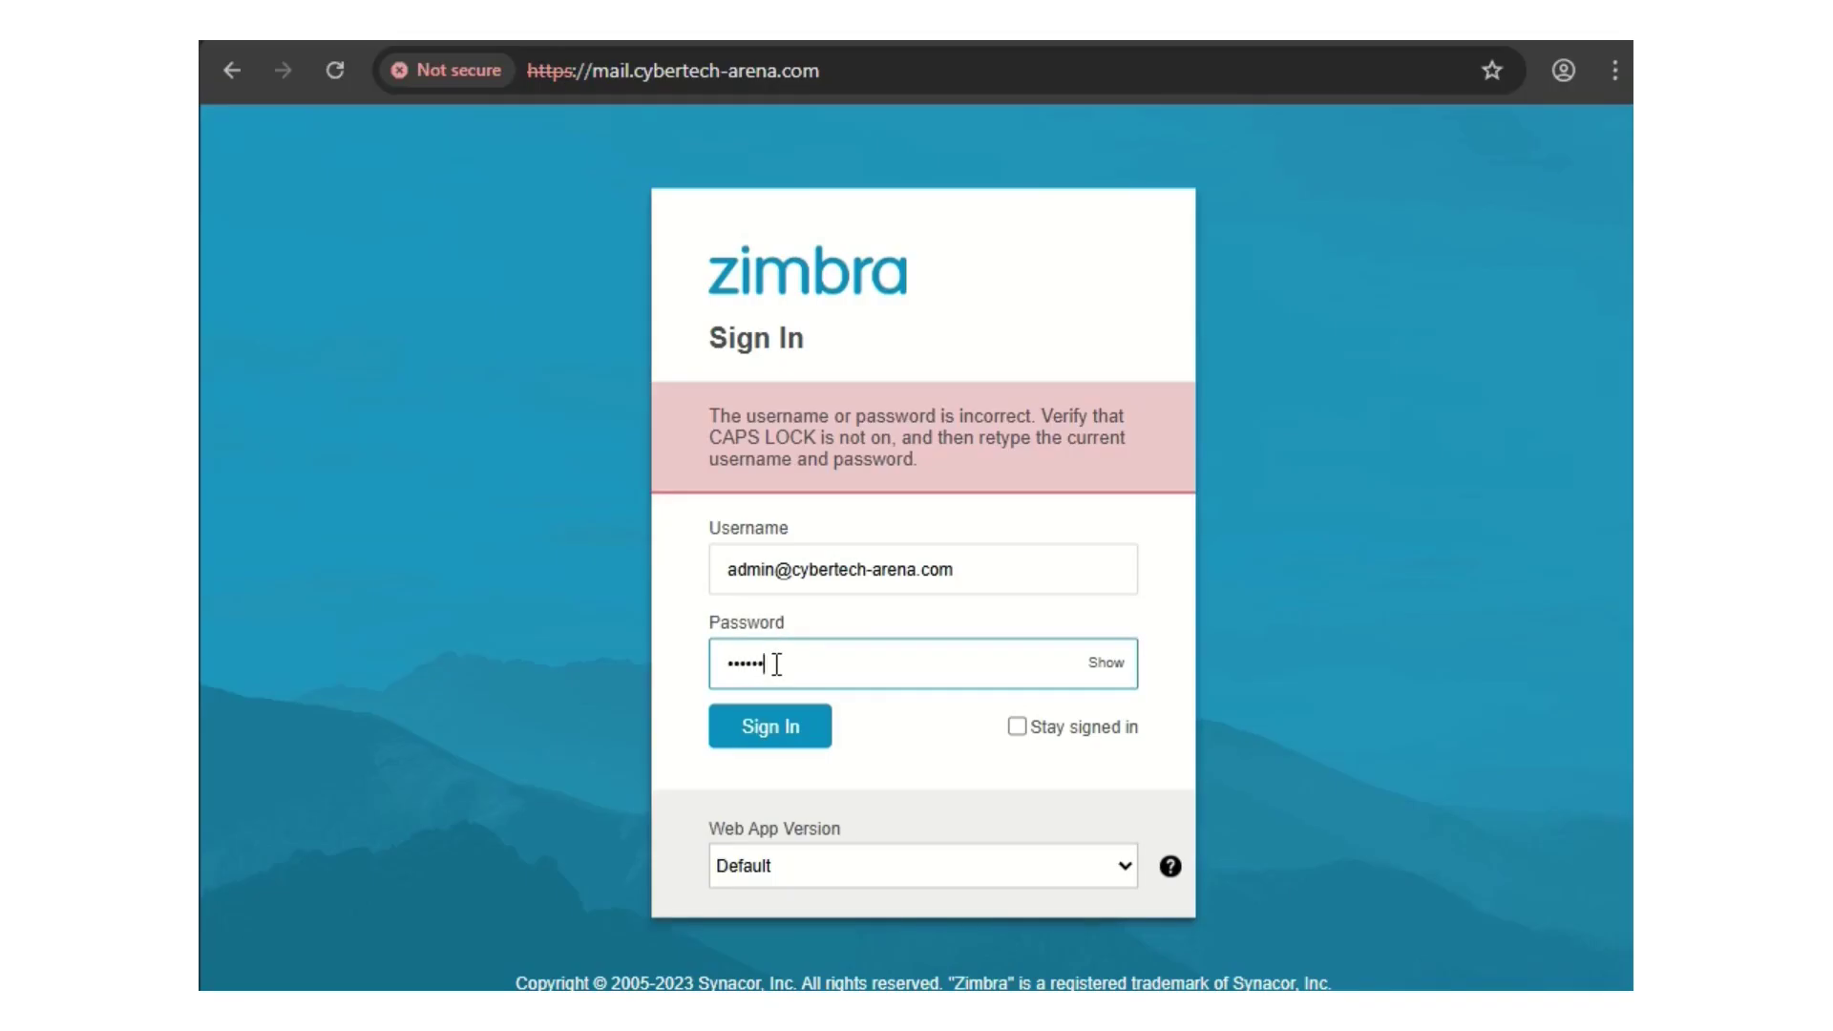
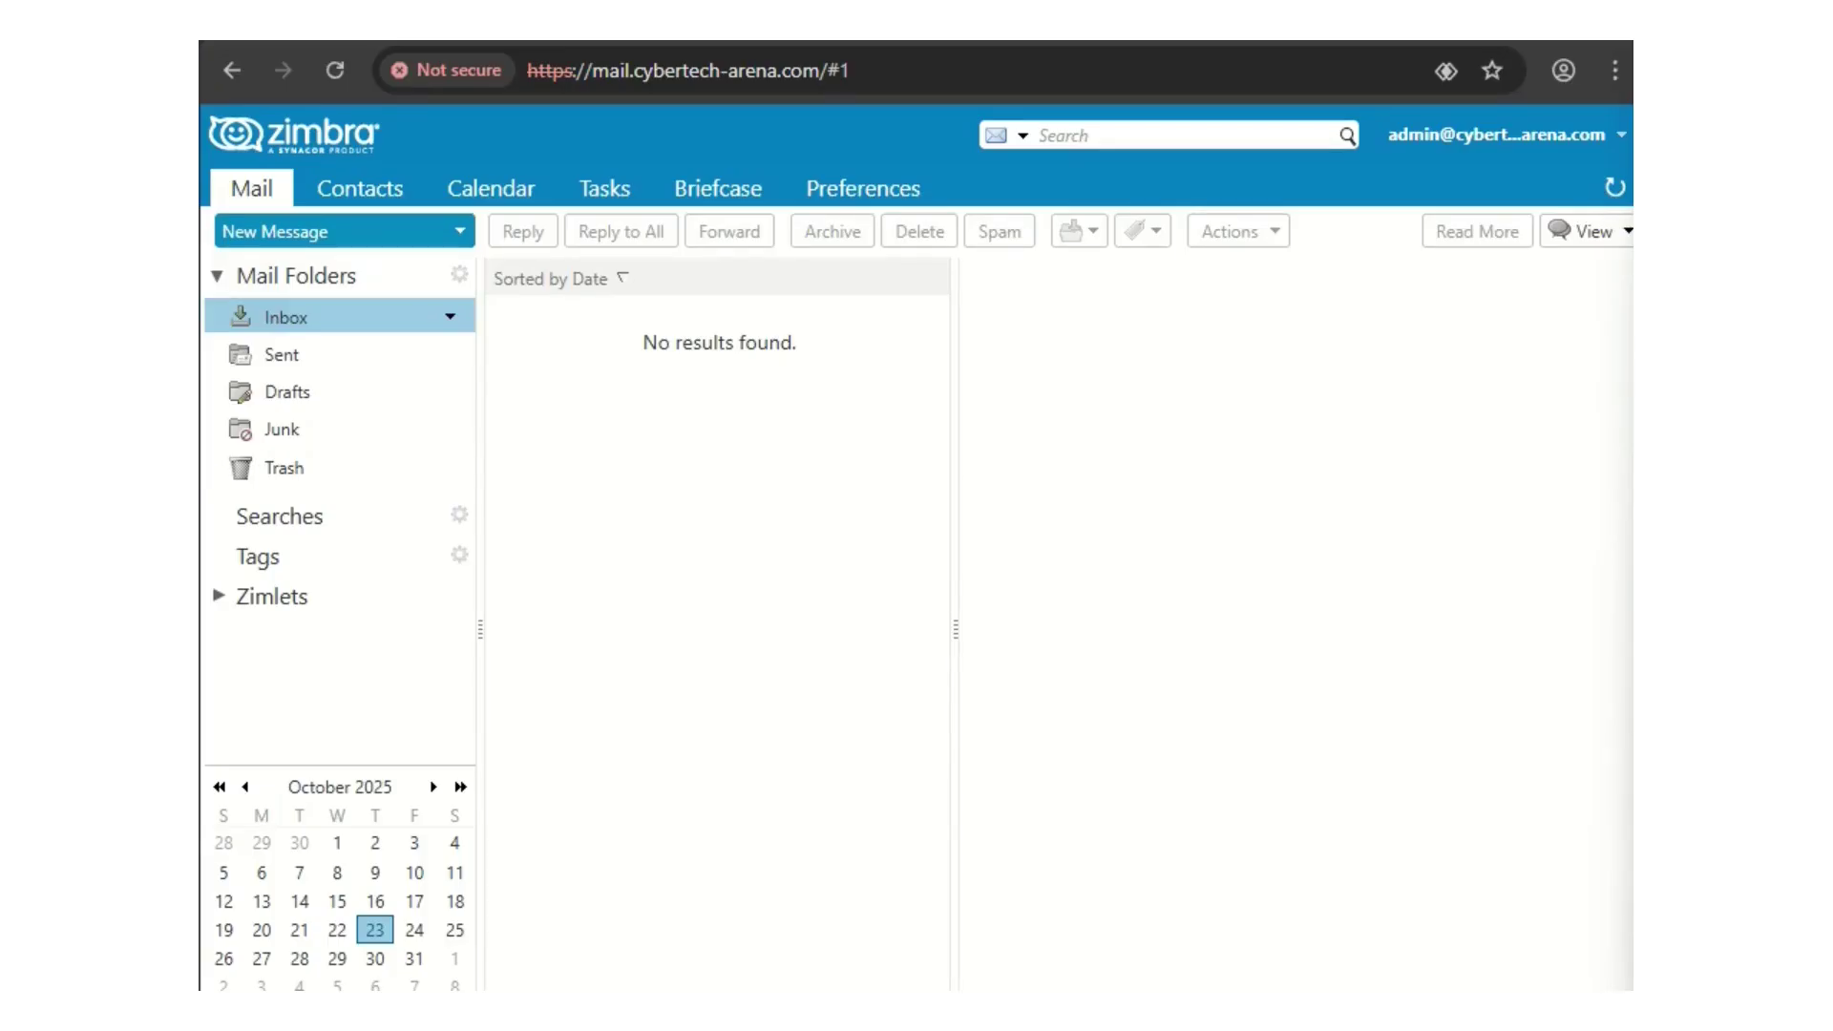
# Step: Clear the PuTTY terminal after a garbled first attempt, then paste su - zimbra at the prompt
pyautogui.hotkey('alt', 'Tab')
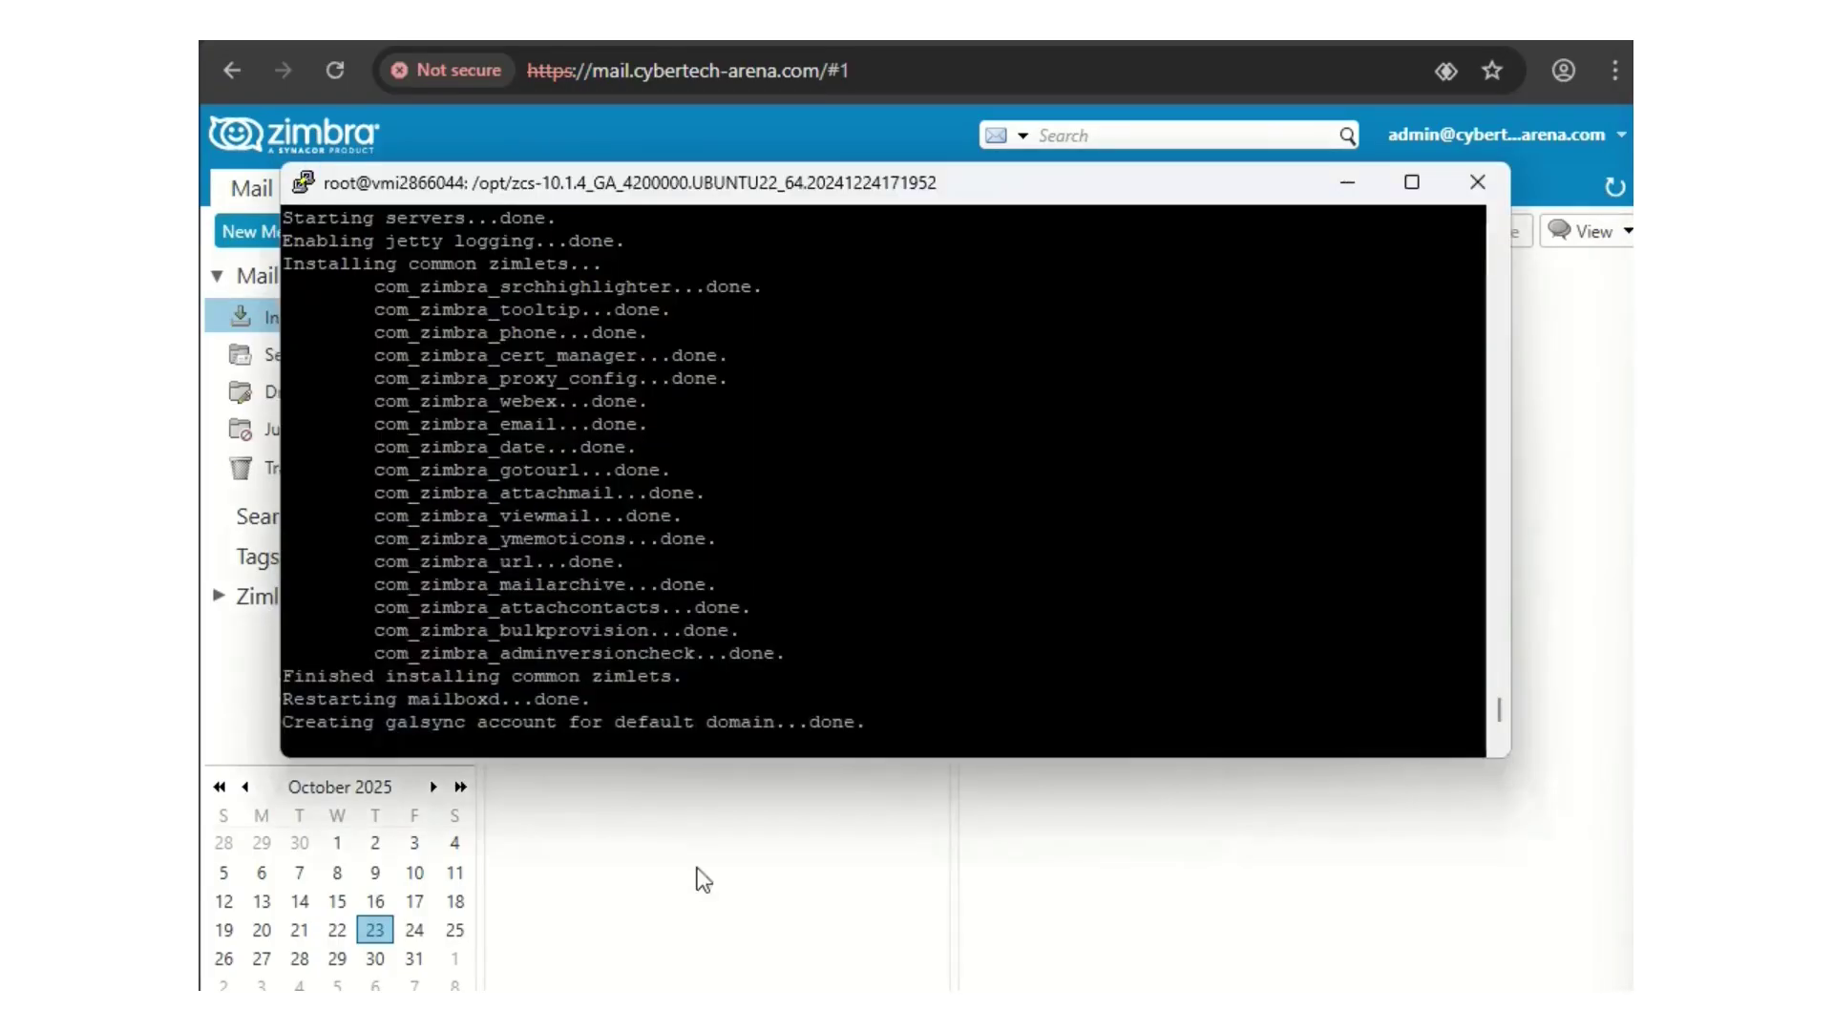
pyautogui.write('c')
pyautogui.write('ar')
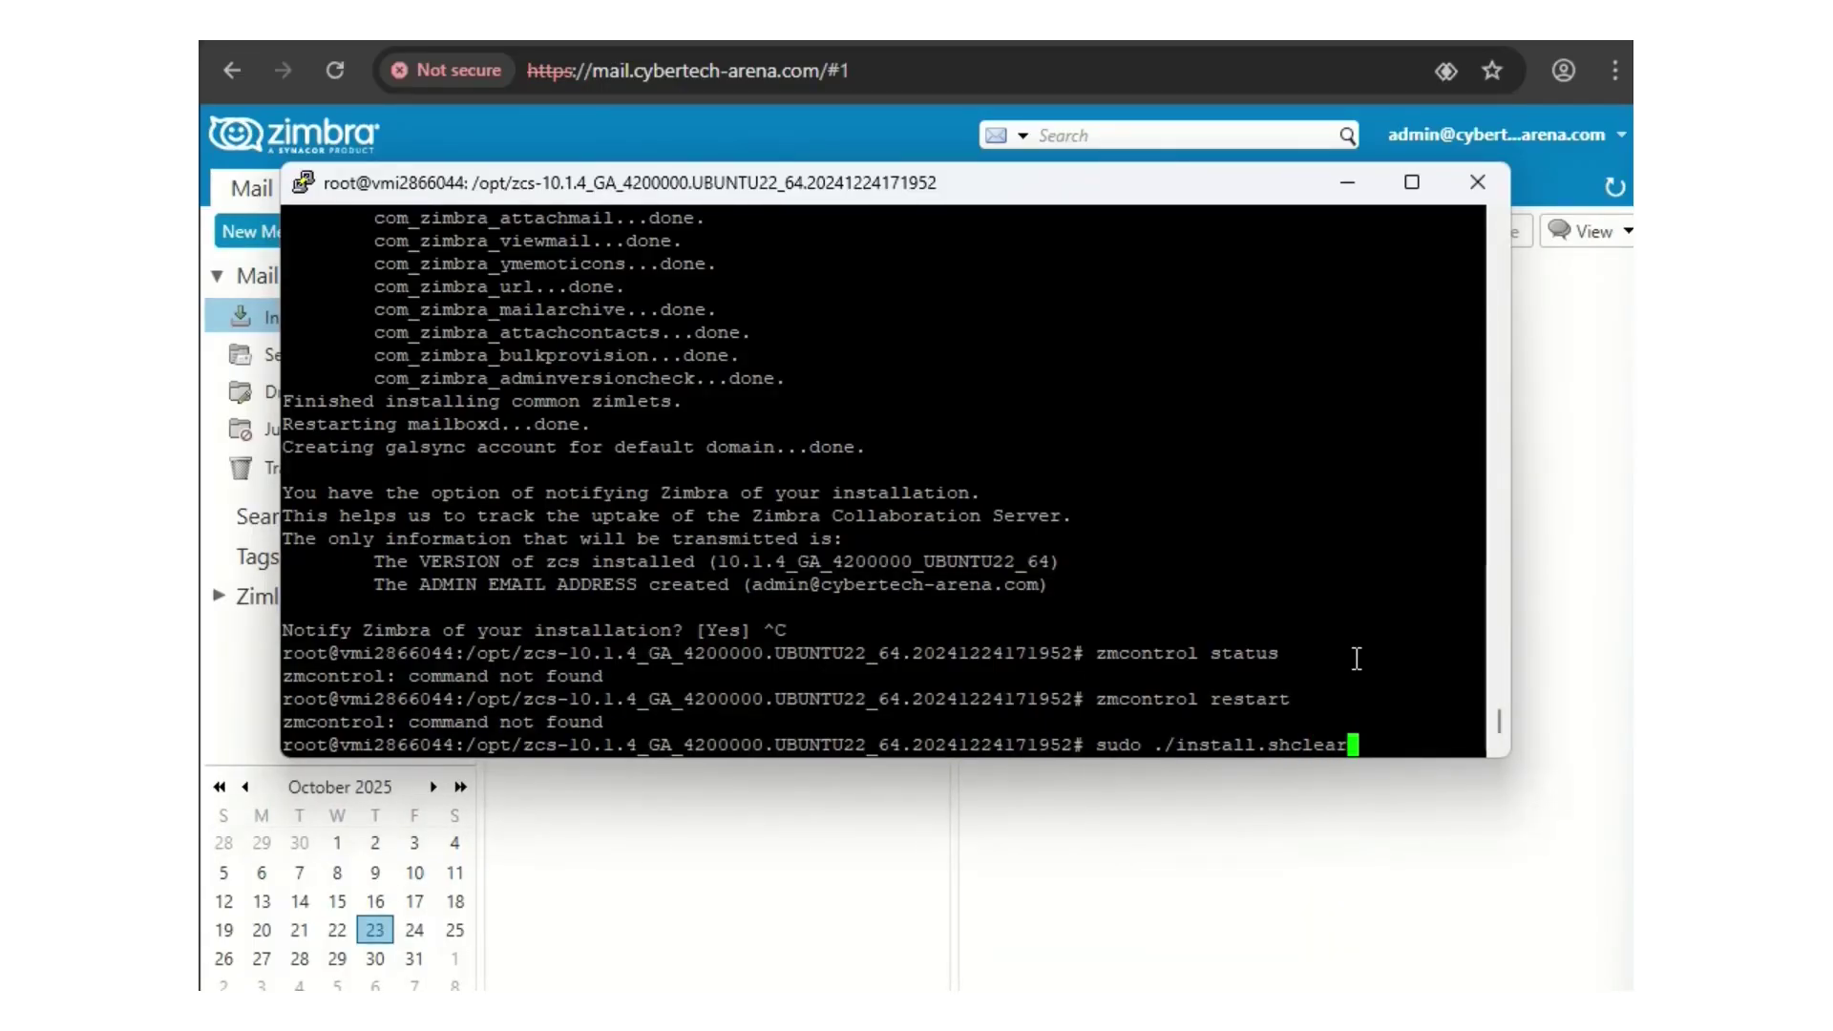
pyautogui.press('Return')
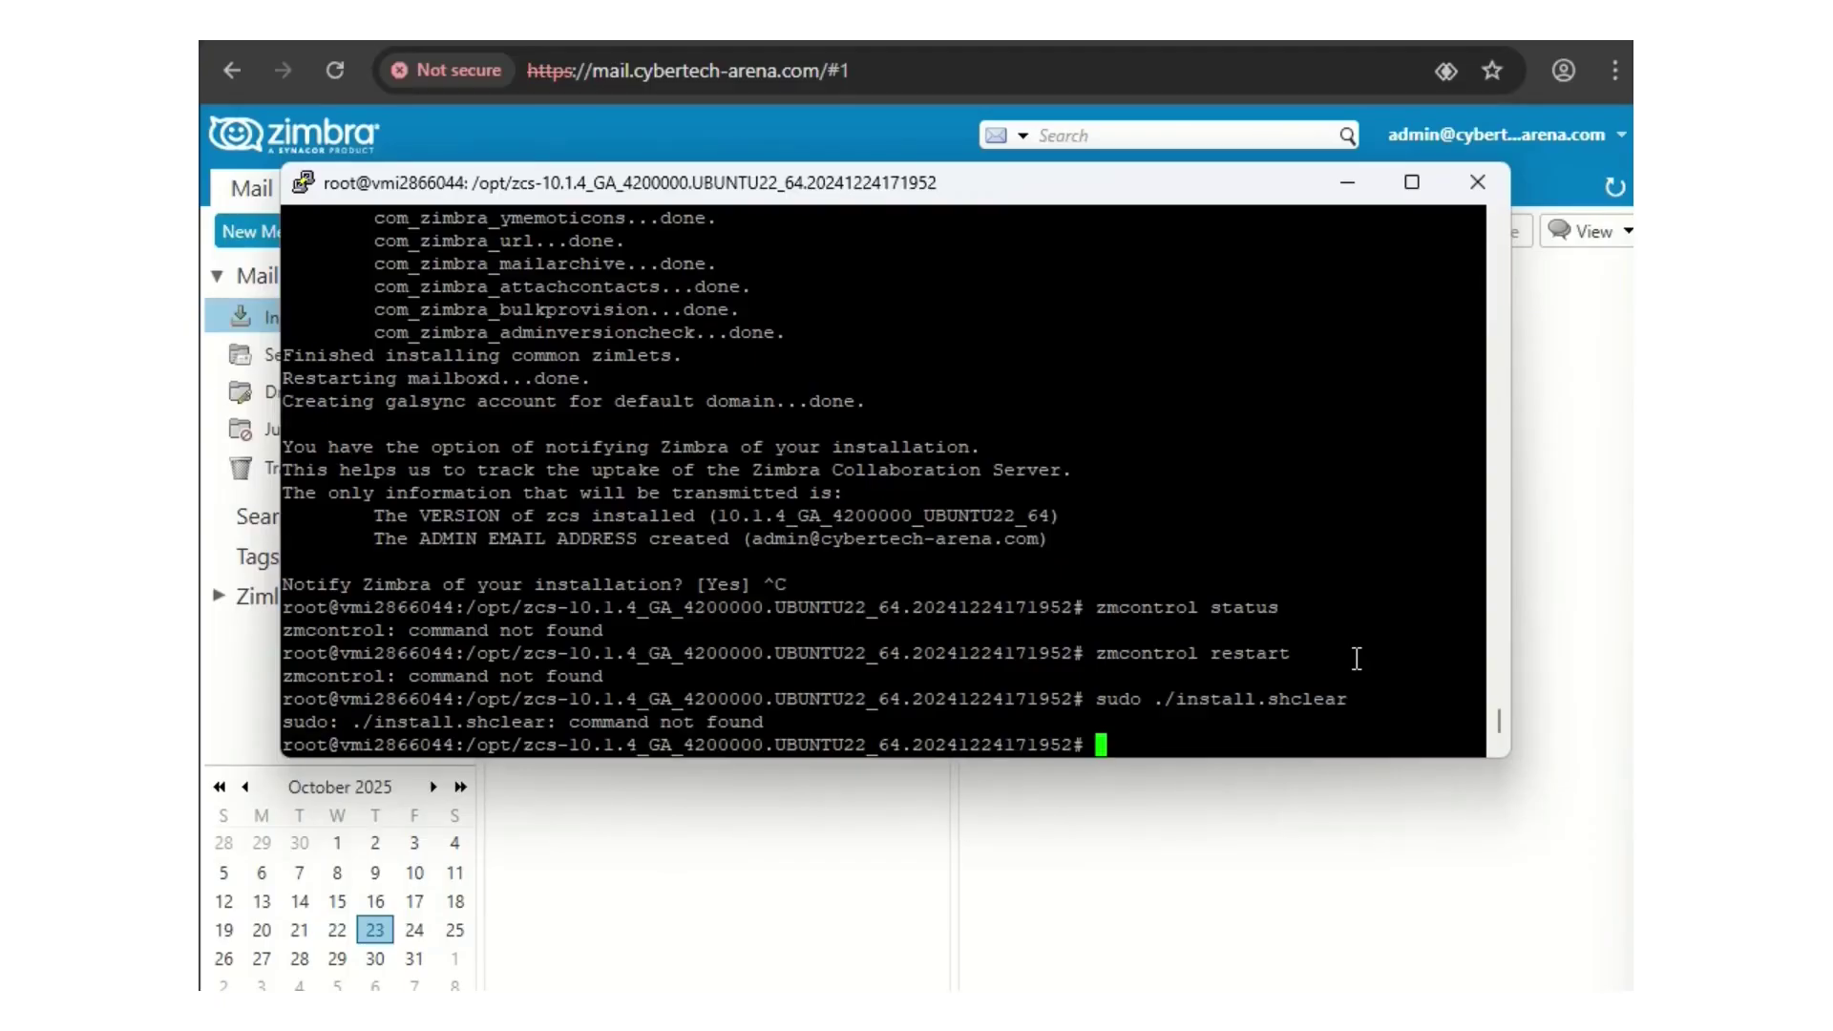
pyautogui.write('clear')
pyautogui.press('Return')
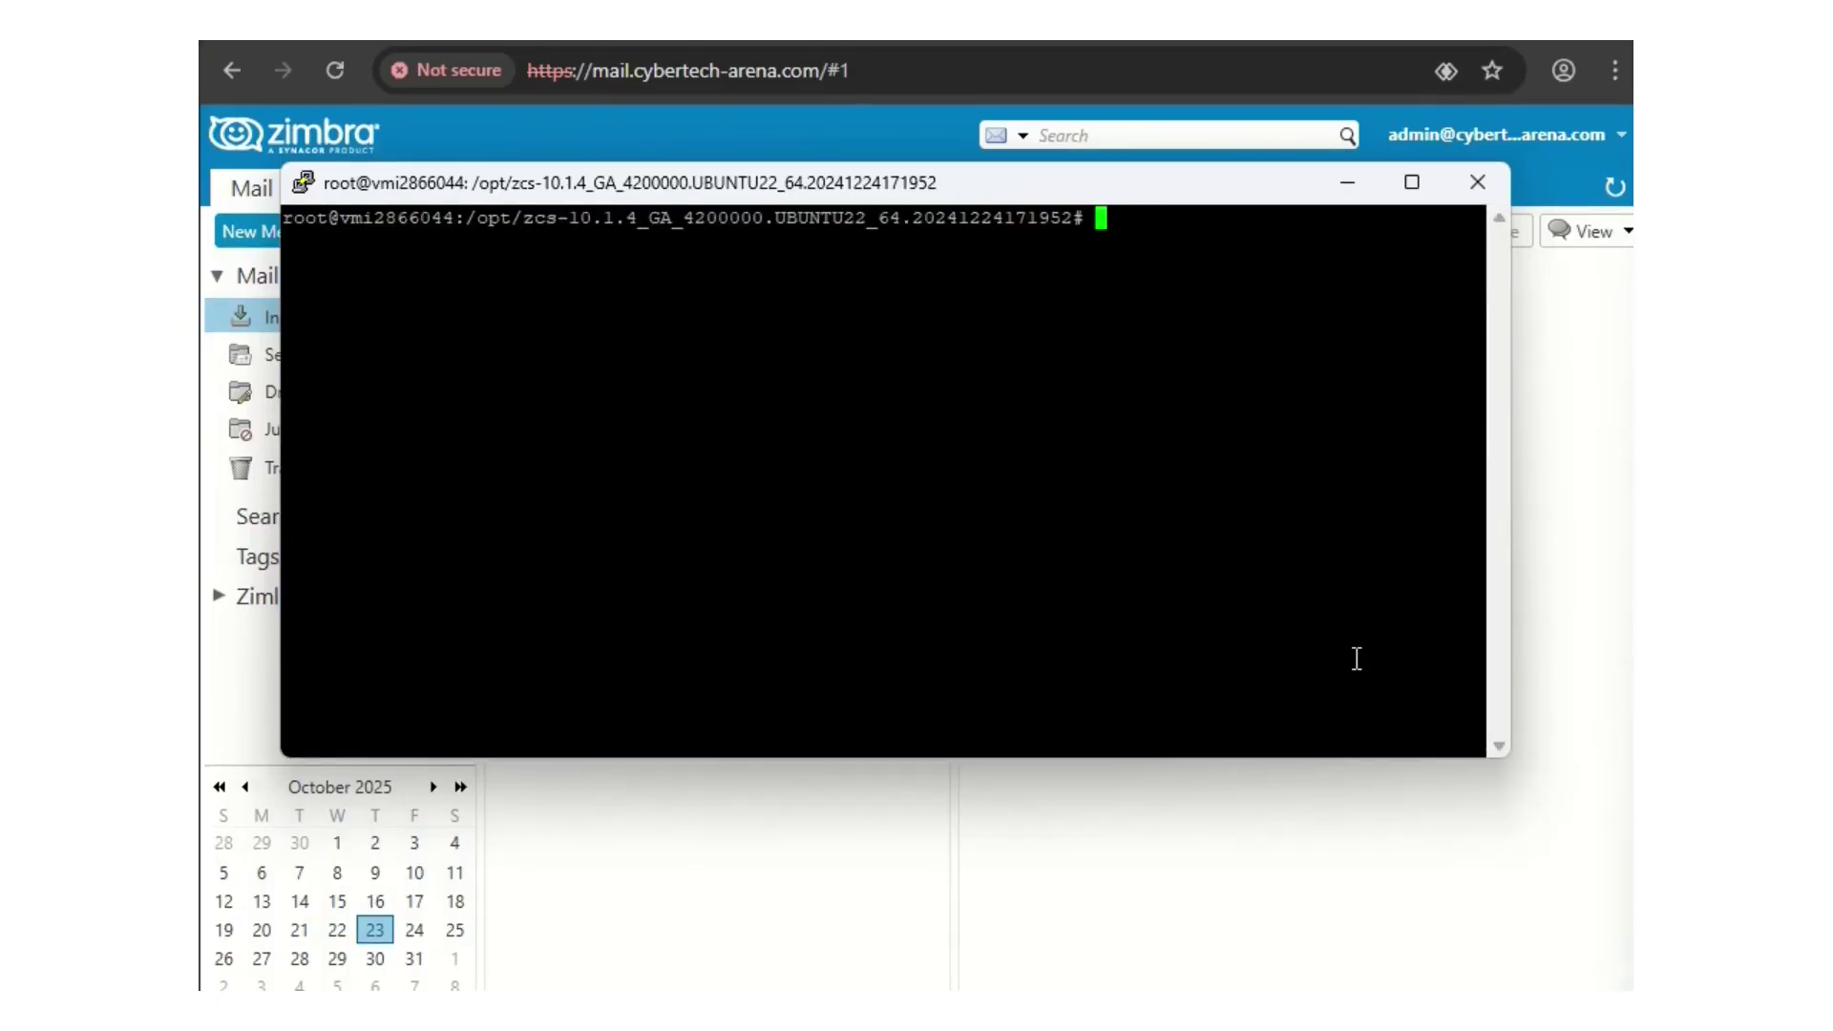
pyautogui.rightClick(1108, 218)
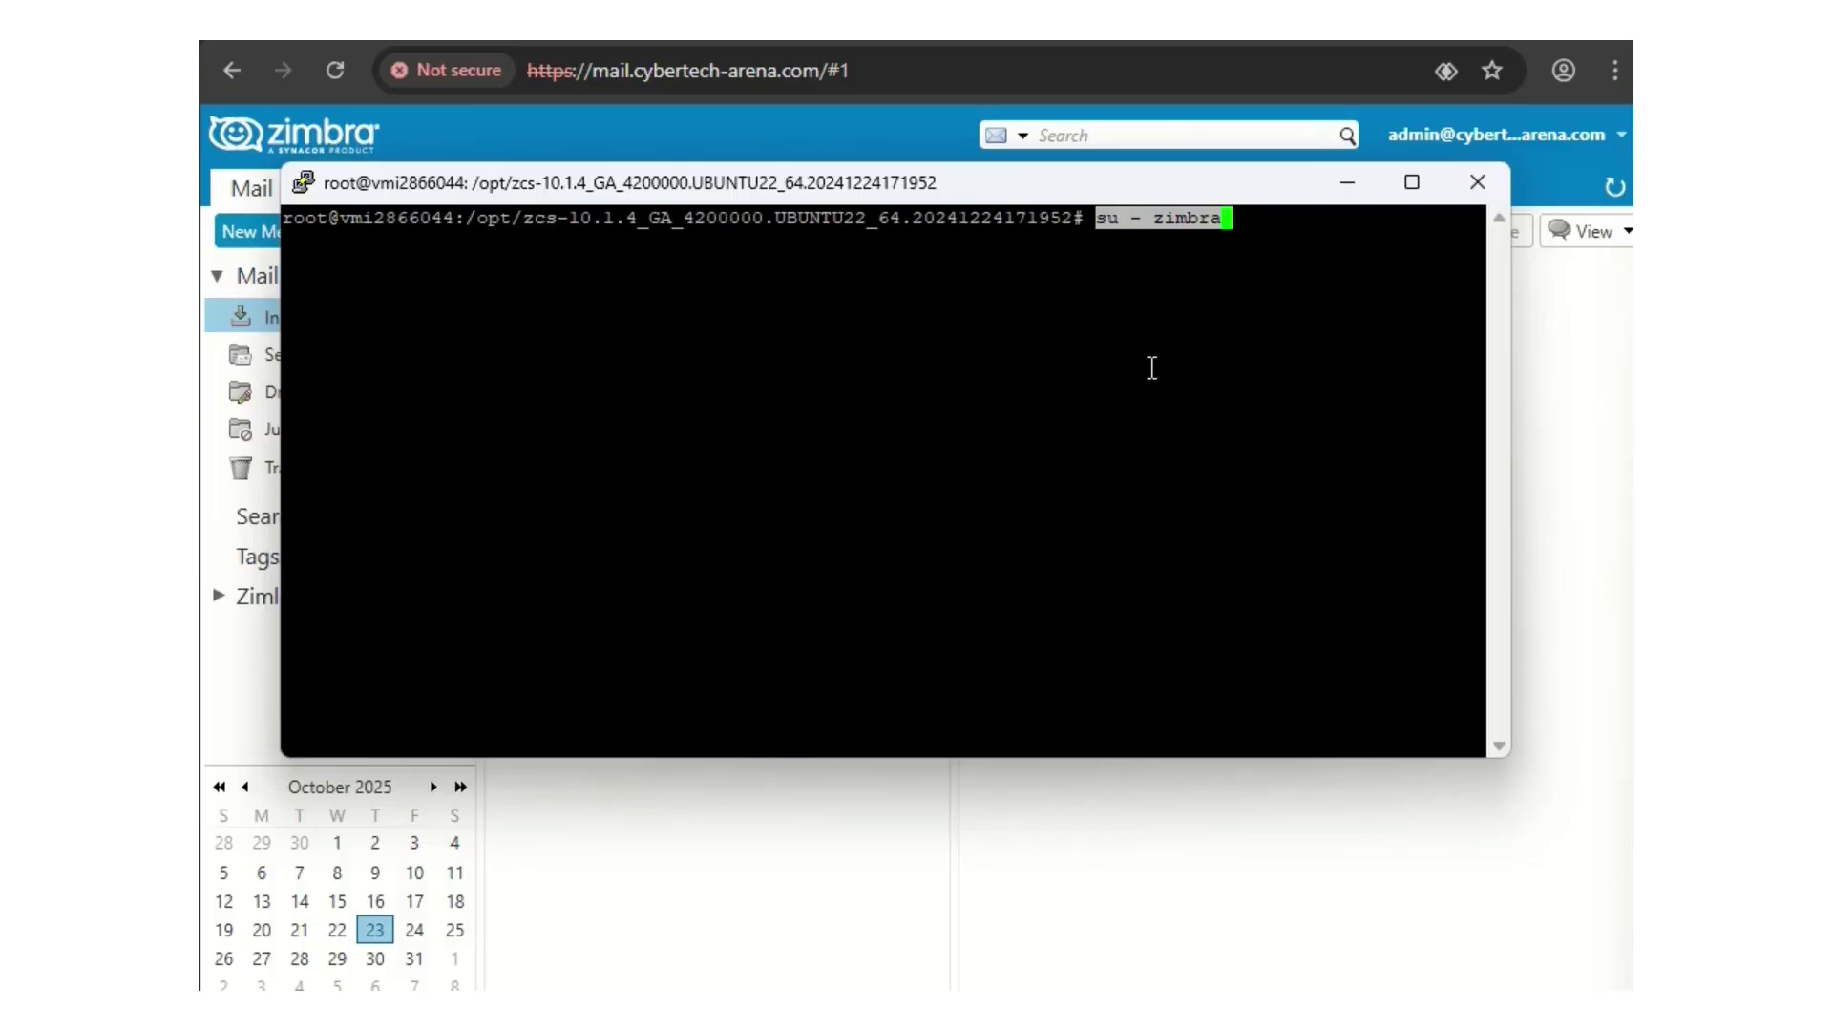
# Step: Switch to the zimbra user and paste the user1 zmprov ca account-creation command
pyautogui.press('Return')
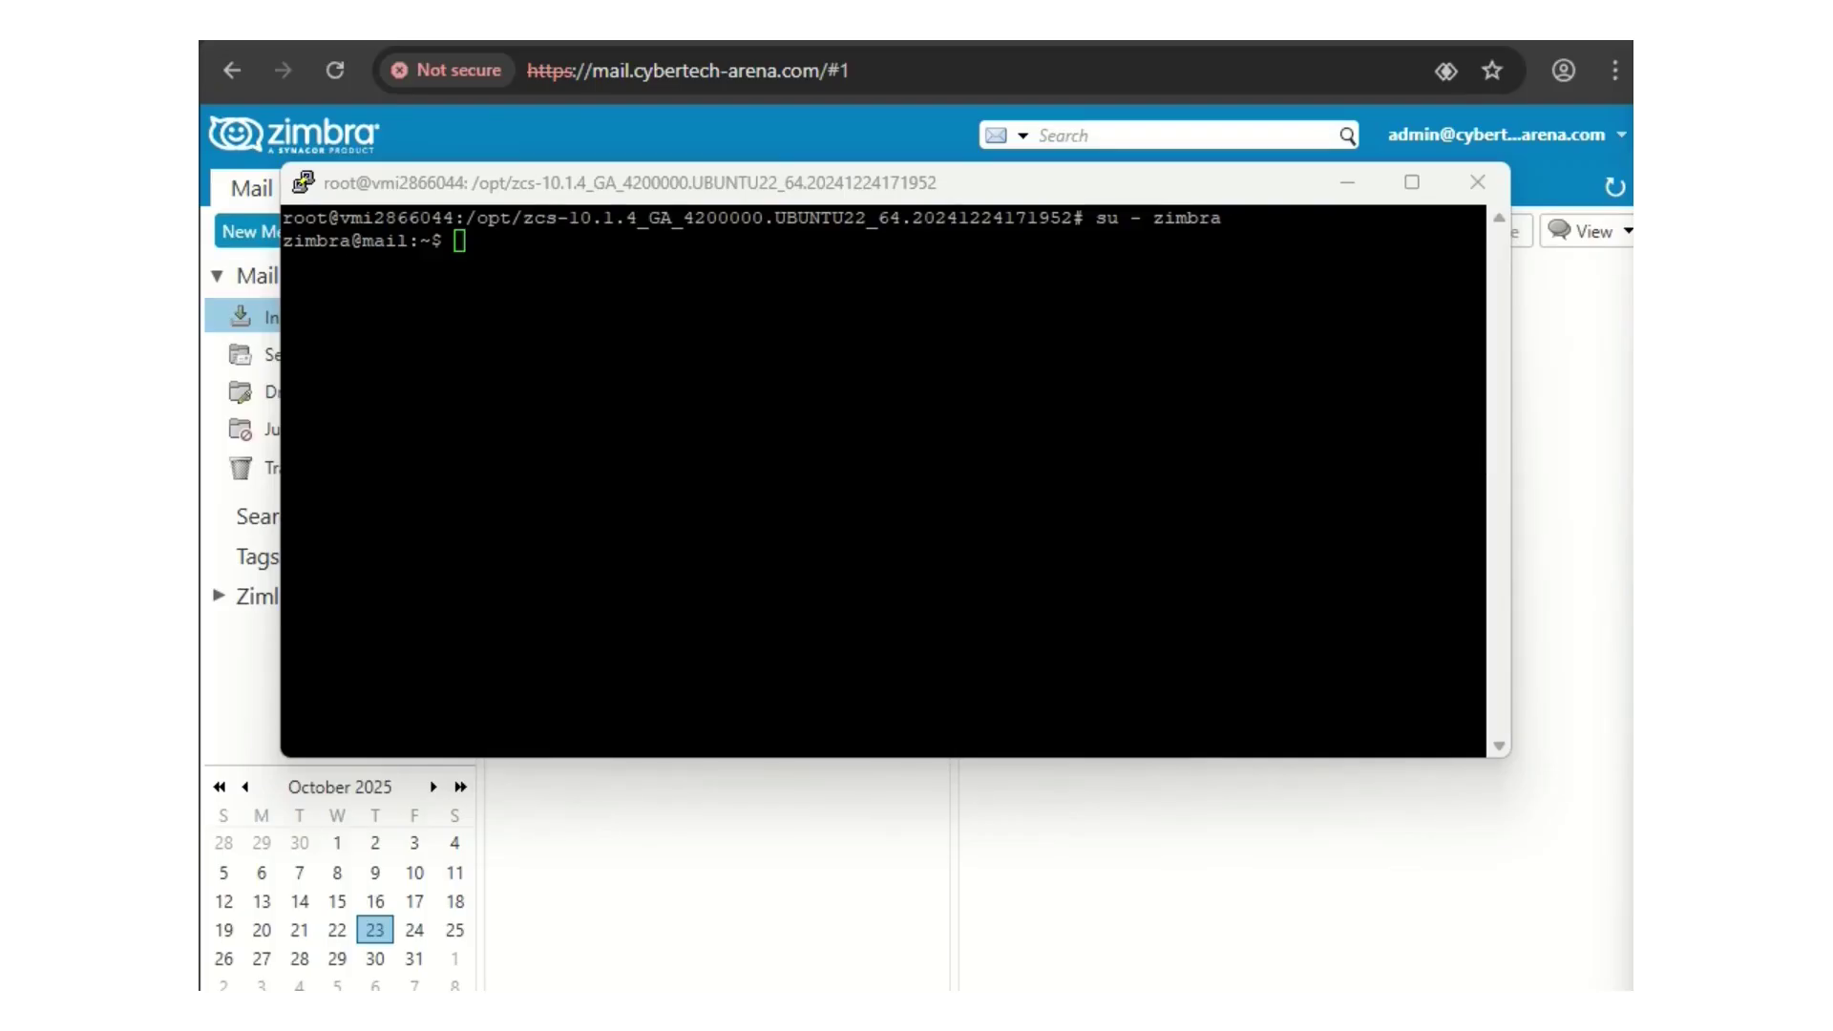
pyautogui.click(462, 248)
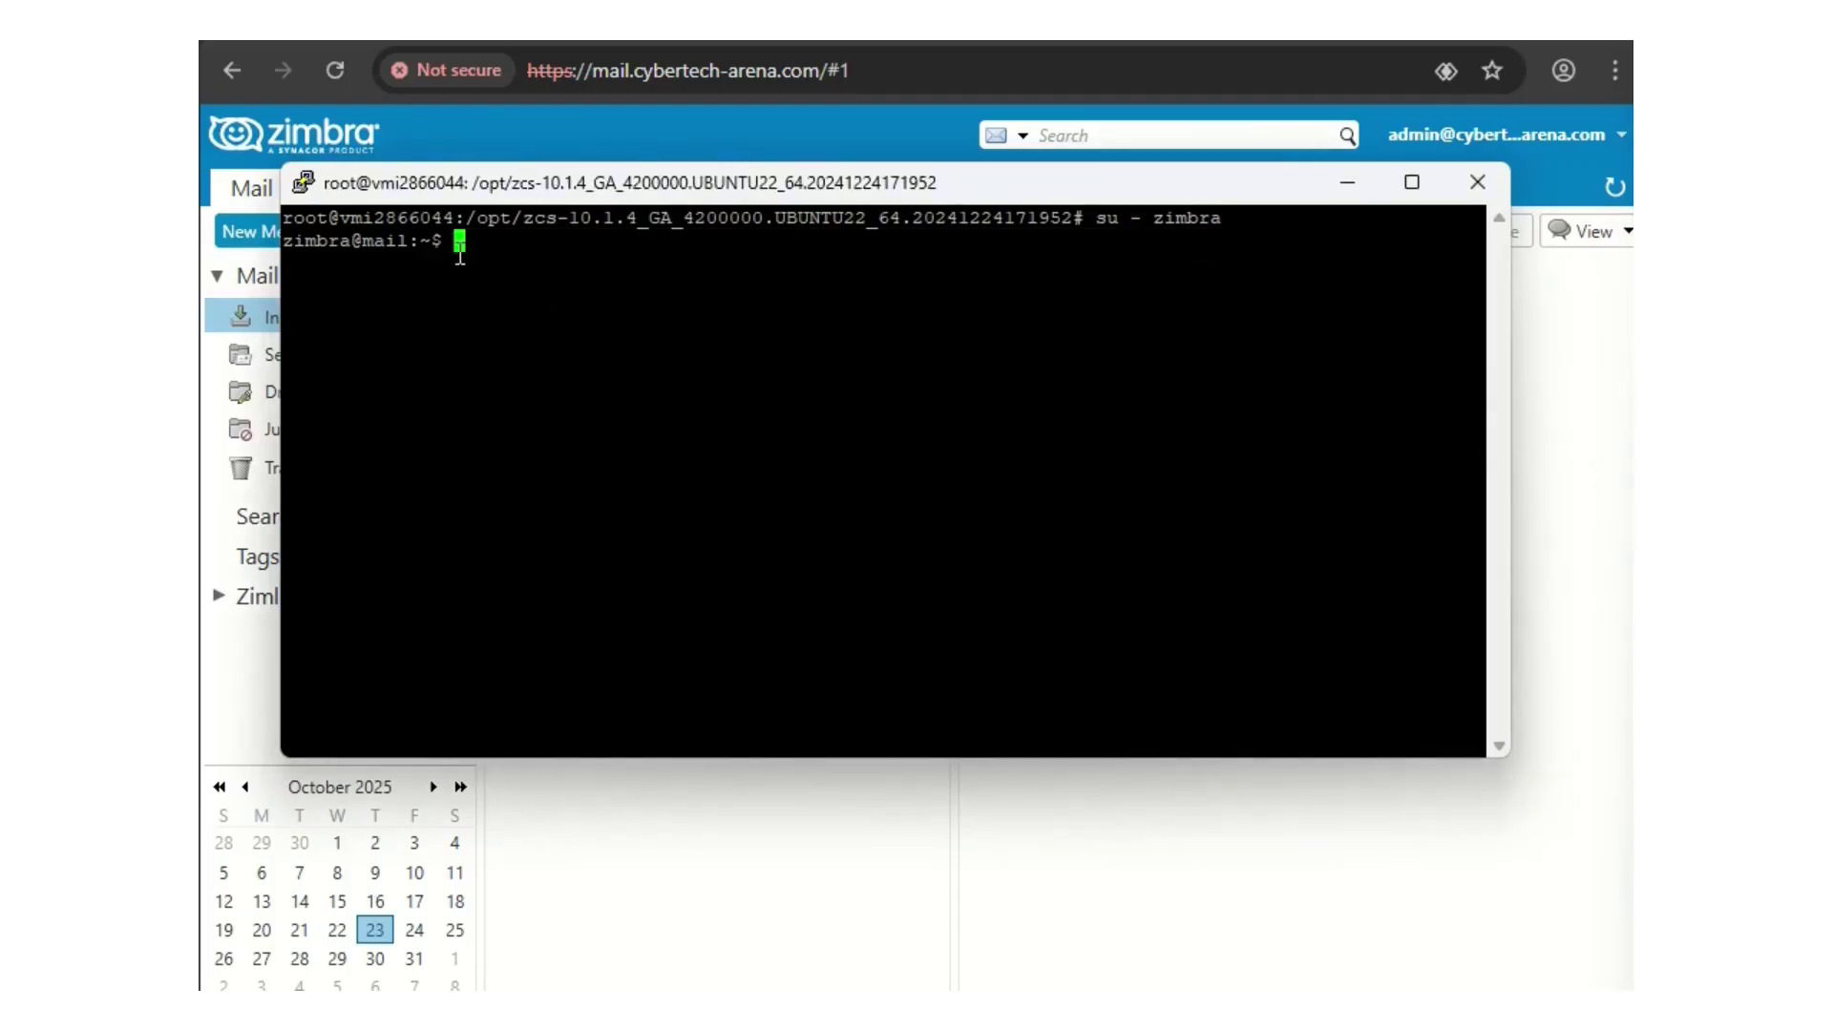
pyautogui.rightClick(462, 248)
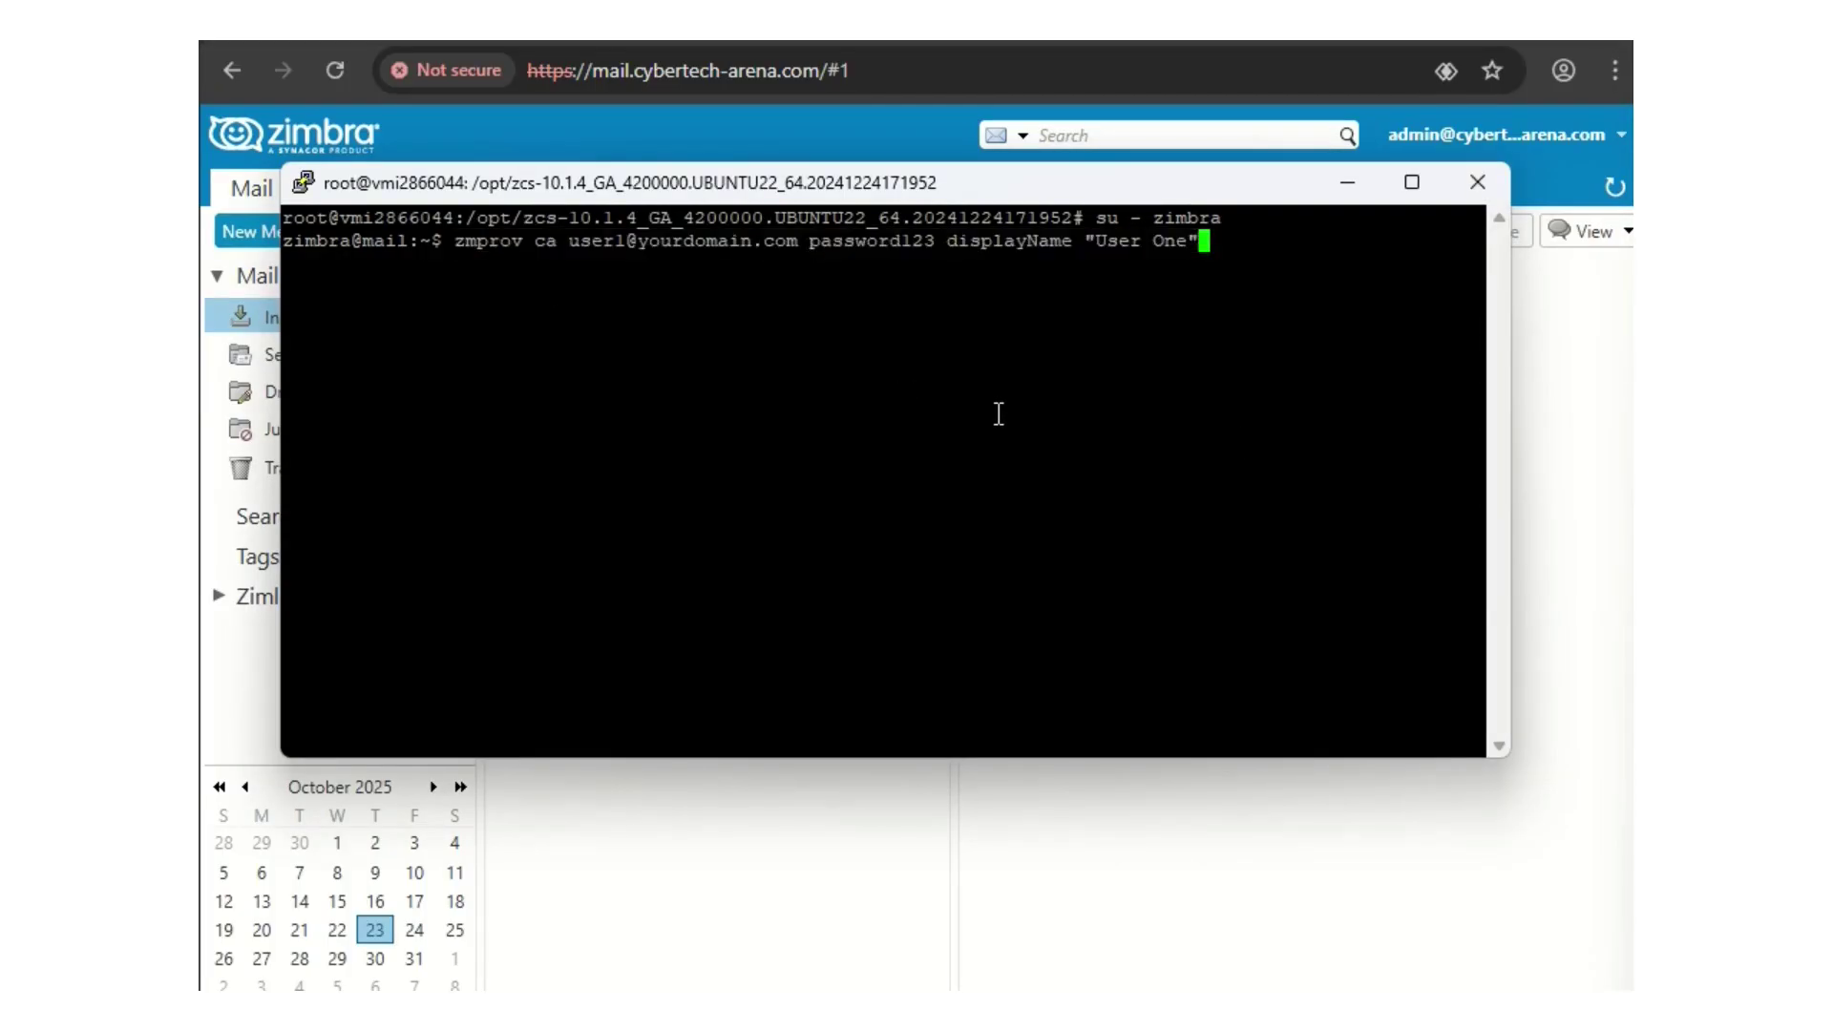
# Step: Replace the placeholder domain with cybertech-arena and run the command, which returns NO_SUCH_DOMAIN
pyautogui.press('Left')
pyautogui.press('Left')
pyautogui.press('Left')
pyautogui.press('Left')
pyautogui.press('Left')
pyautogui.press('Left')
pyautogui.press('Left')
pyautogui.press('Left')
pyautogui.press('Left')
pyautogui.press('Left')
pyautogui.press('Left')
pyautogui.press('Left')
pyautogui.press('Left')
pyautogui.press('Left')
pyautogui.press('Left')
pyautogui.press('Left')
pyautogui.press('Left')
pyautogui.press('Left')
pyautogui.press('Left')
pyautogui.press('Left')
pyautogui.press('Left')
pyautogui.press('Left')
pyautogui.press('Left')
pyautogui.press('Left')
pyautogui.press('Left')
pyautogui.press('Left')
pyautogui.press('Left')
pyautogui.press('Left')
pyautogui.press('Left')
pyautogui.press('Left')
pyautogui.press('Left')
pyautogui.press('Left')
pyautogui.press('Left')
pyautogui.press('Left')
pyautogui.press('Left')
pyautogui.press('BackSpace')
pyautogui.press('BackSpace')
pyautogui.press('BackSpace')
pyautogui.press('BackSpace')
pyautogui.press('BackSpace')
pyautogui.press('BackSpace')
pyautogui.press('BackSpace')
pyautogui.press('BackSpace')
pyautogui.press('BackSpace')
pyautogui.press('BackSpace')
pyautogui.press('BackSpace')
pyautogui.press('BackSpace')
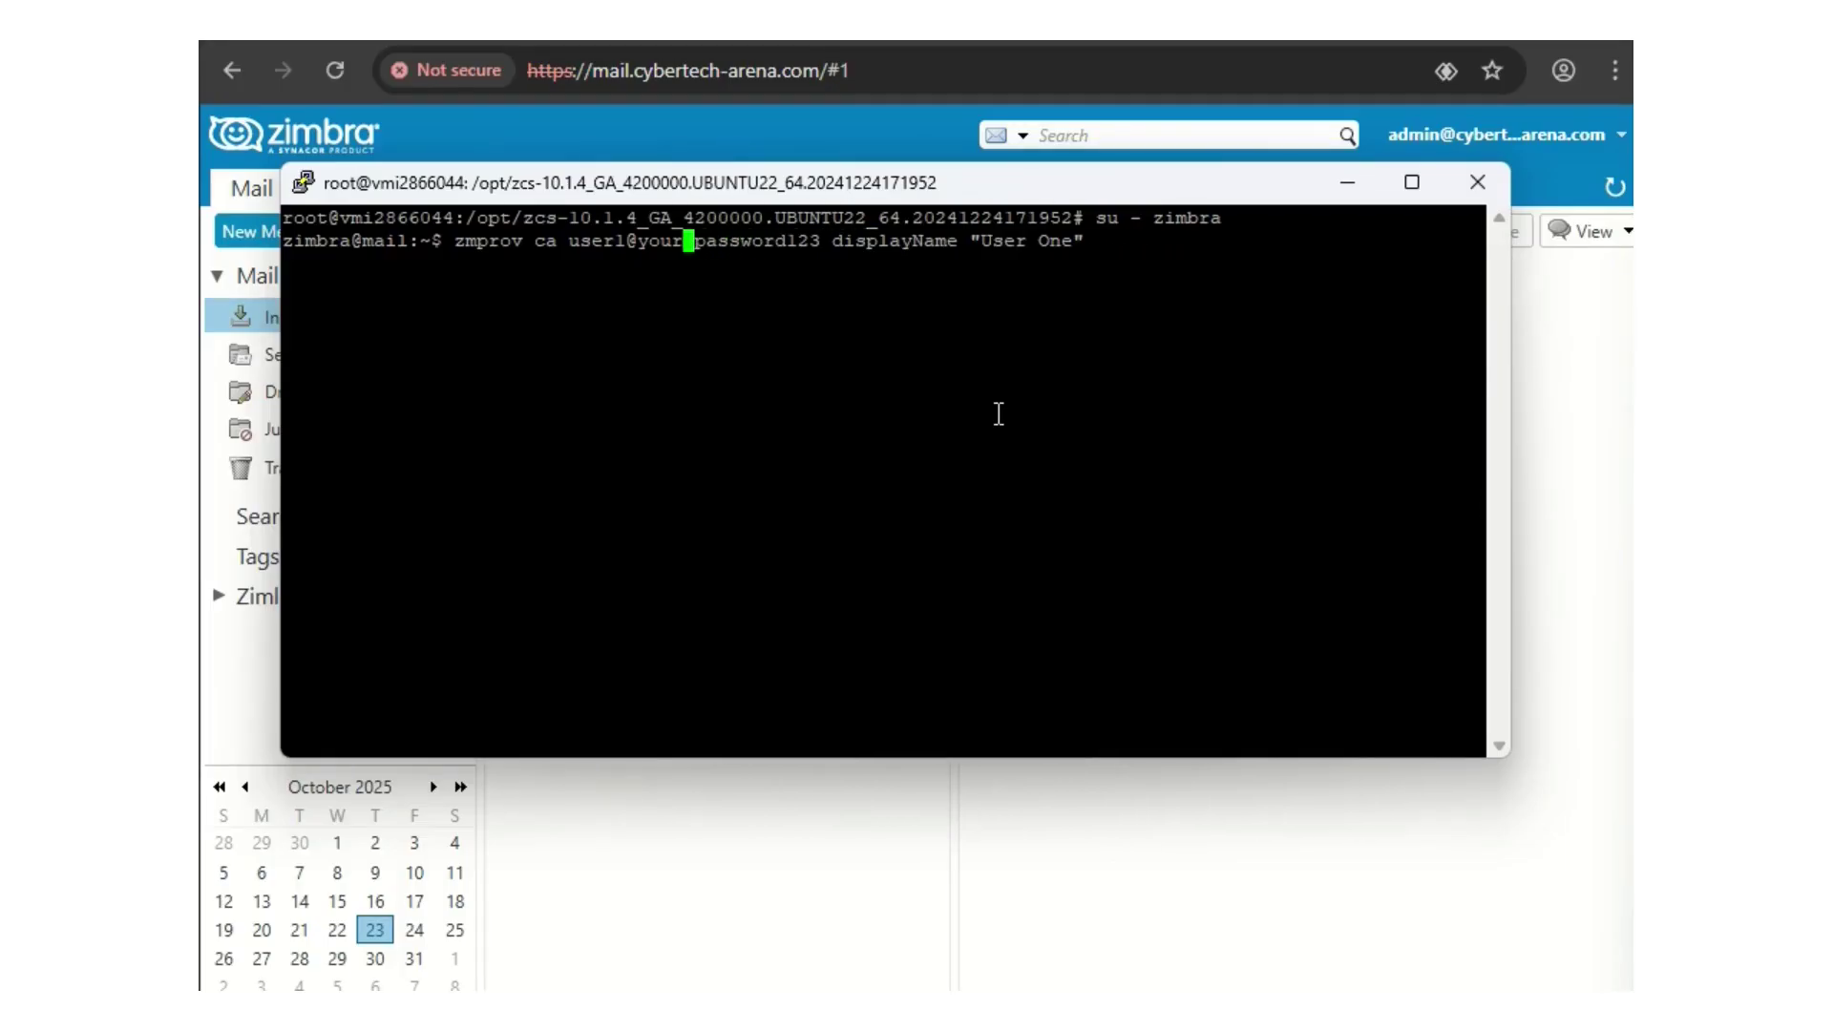
pyautogui.press('BackSpace')
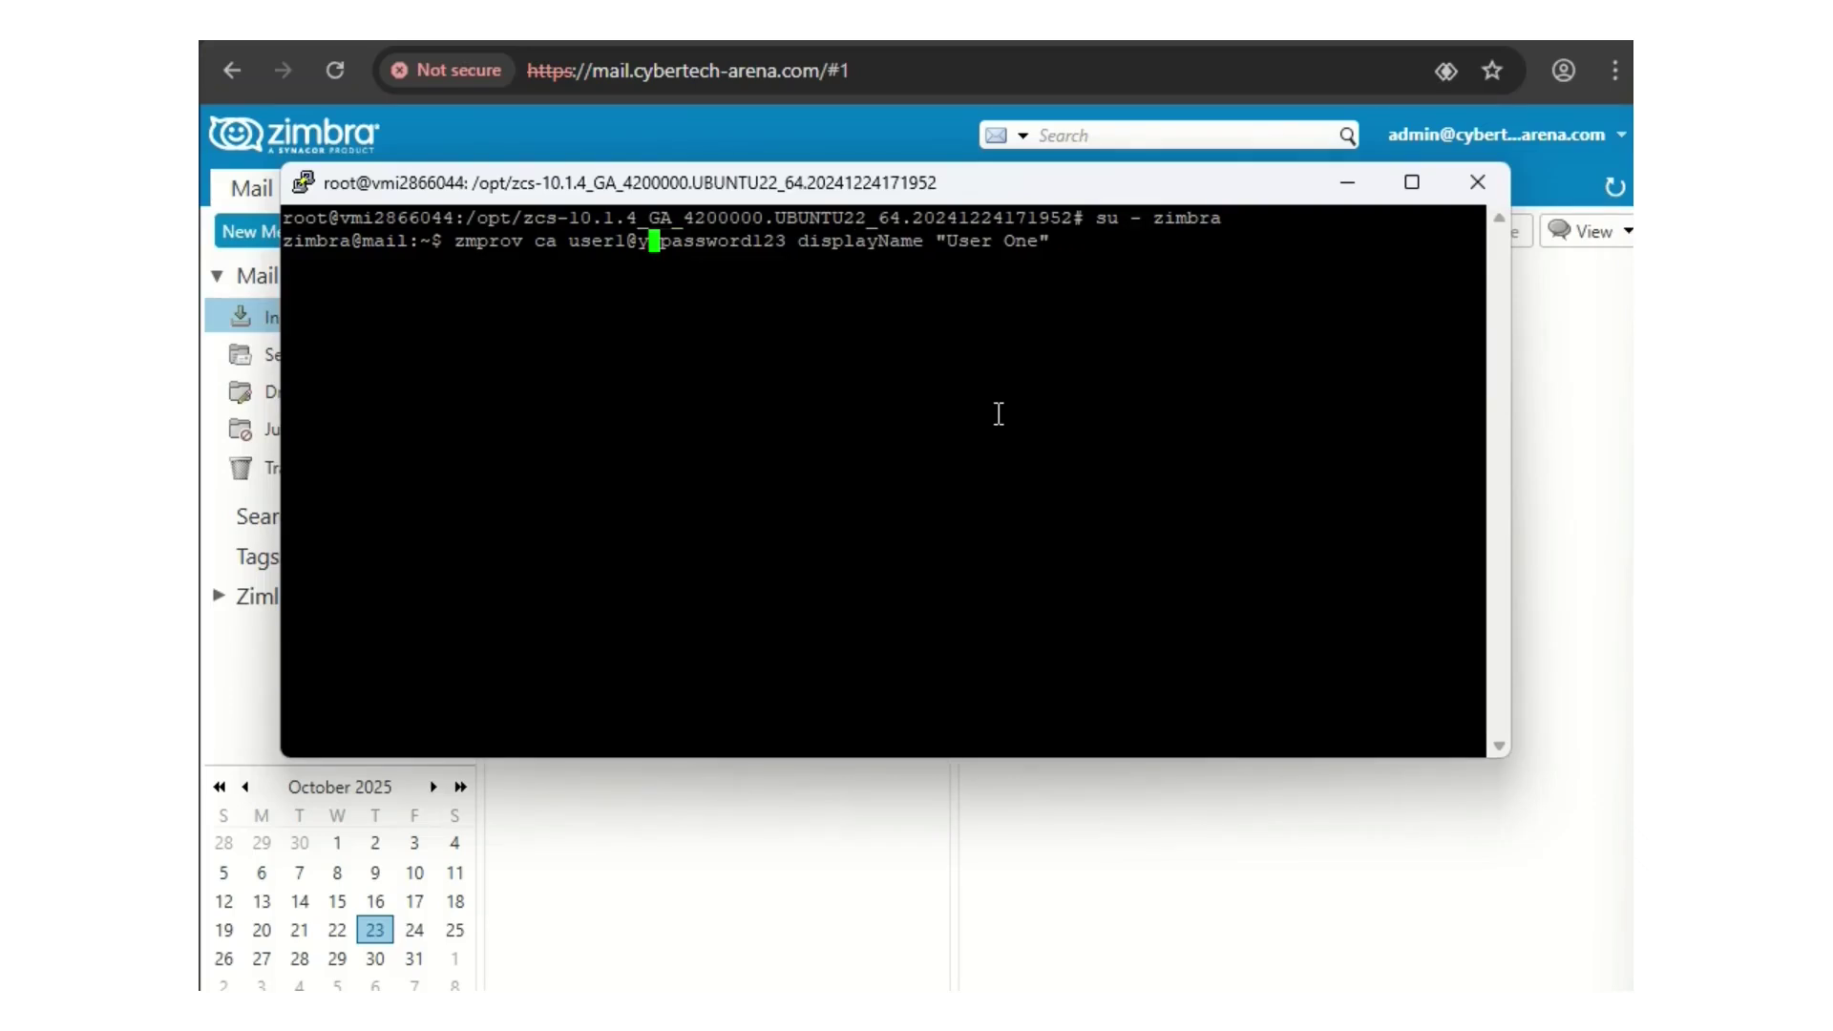
pyautogui.press('BackSpace')
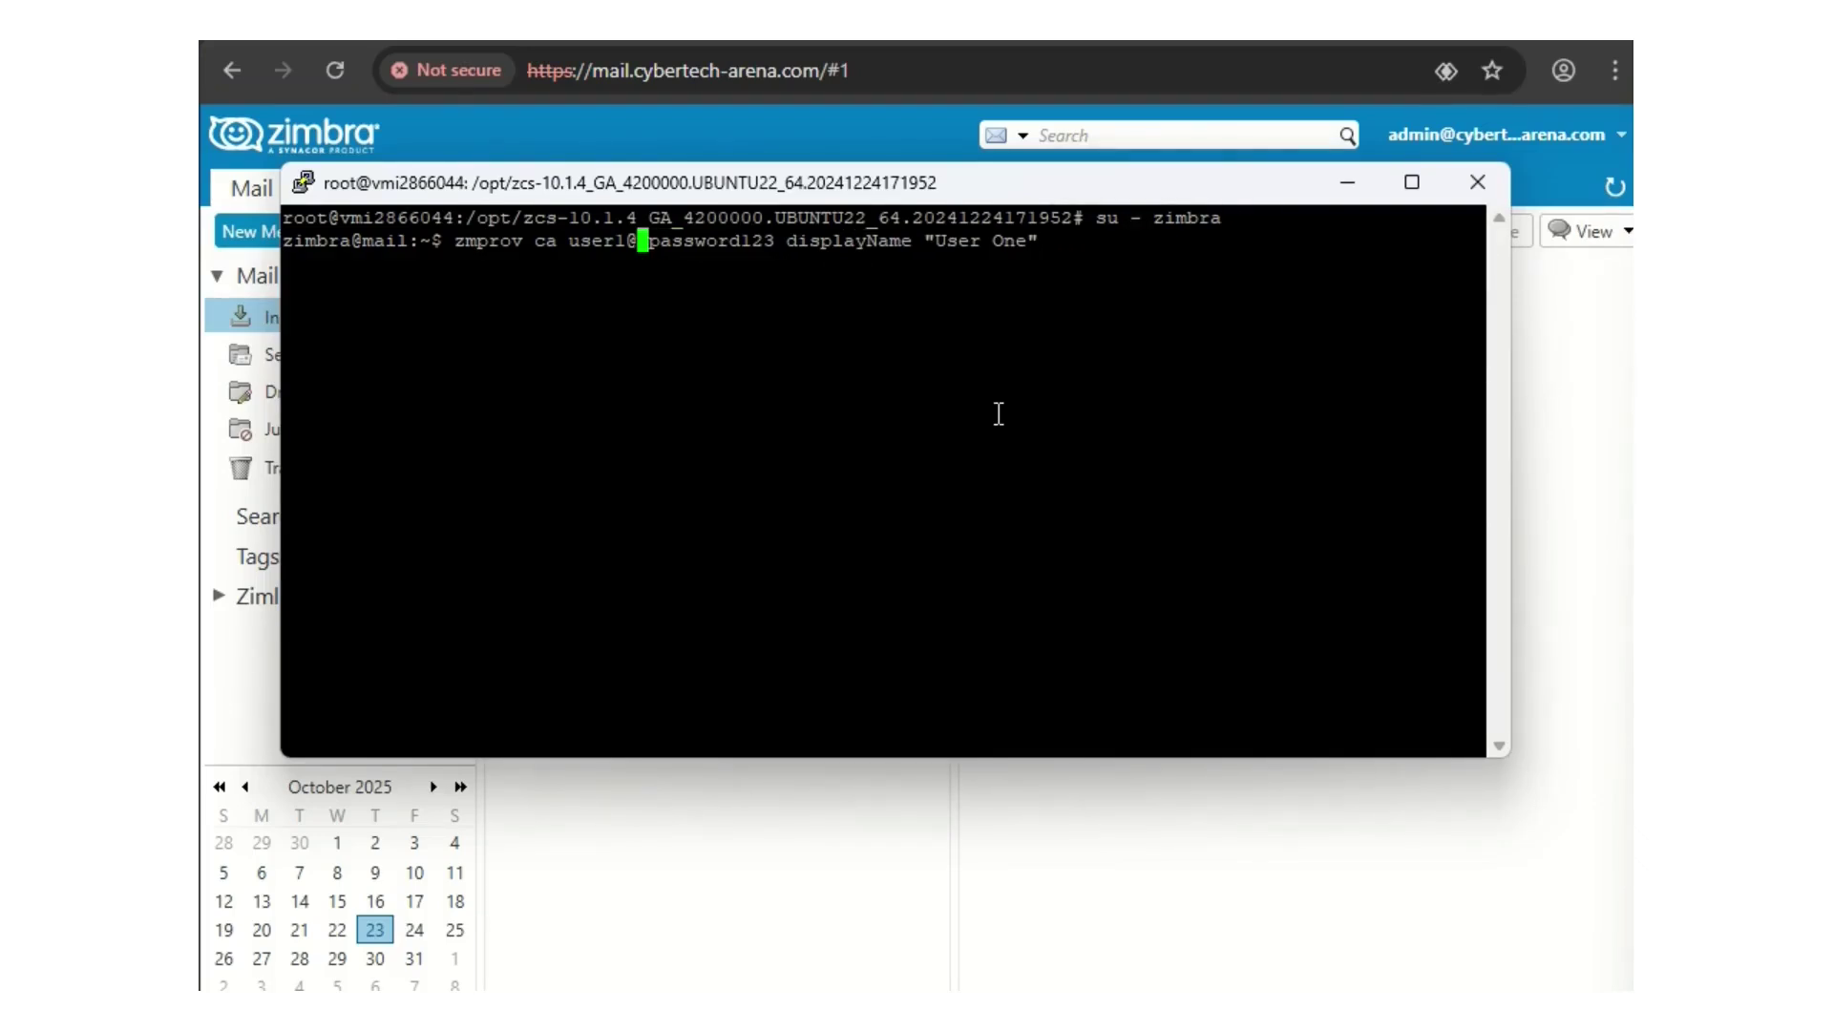
pyautogui.write('cybert')
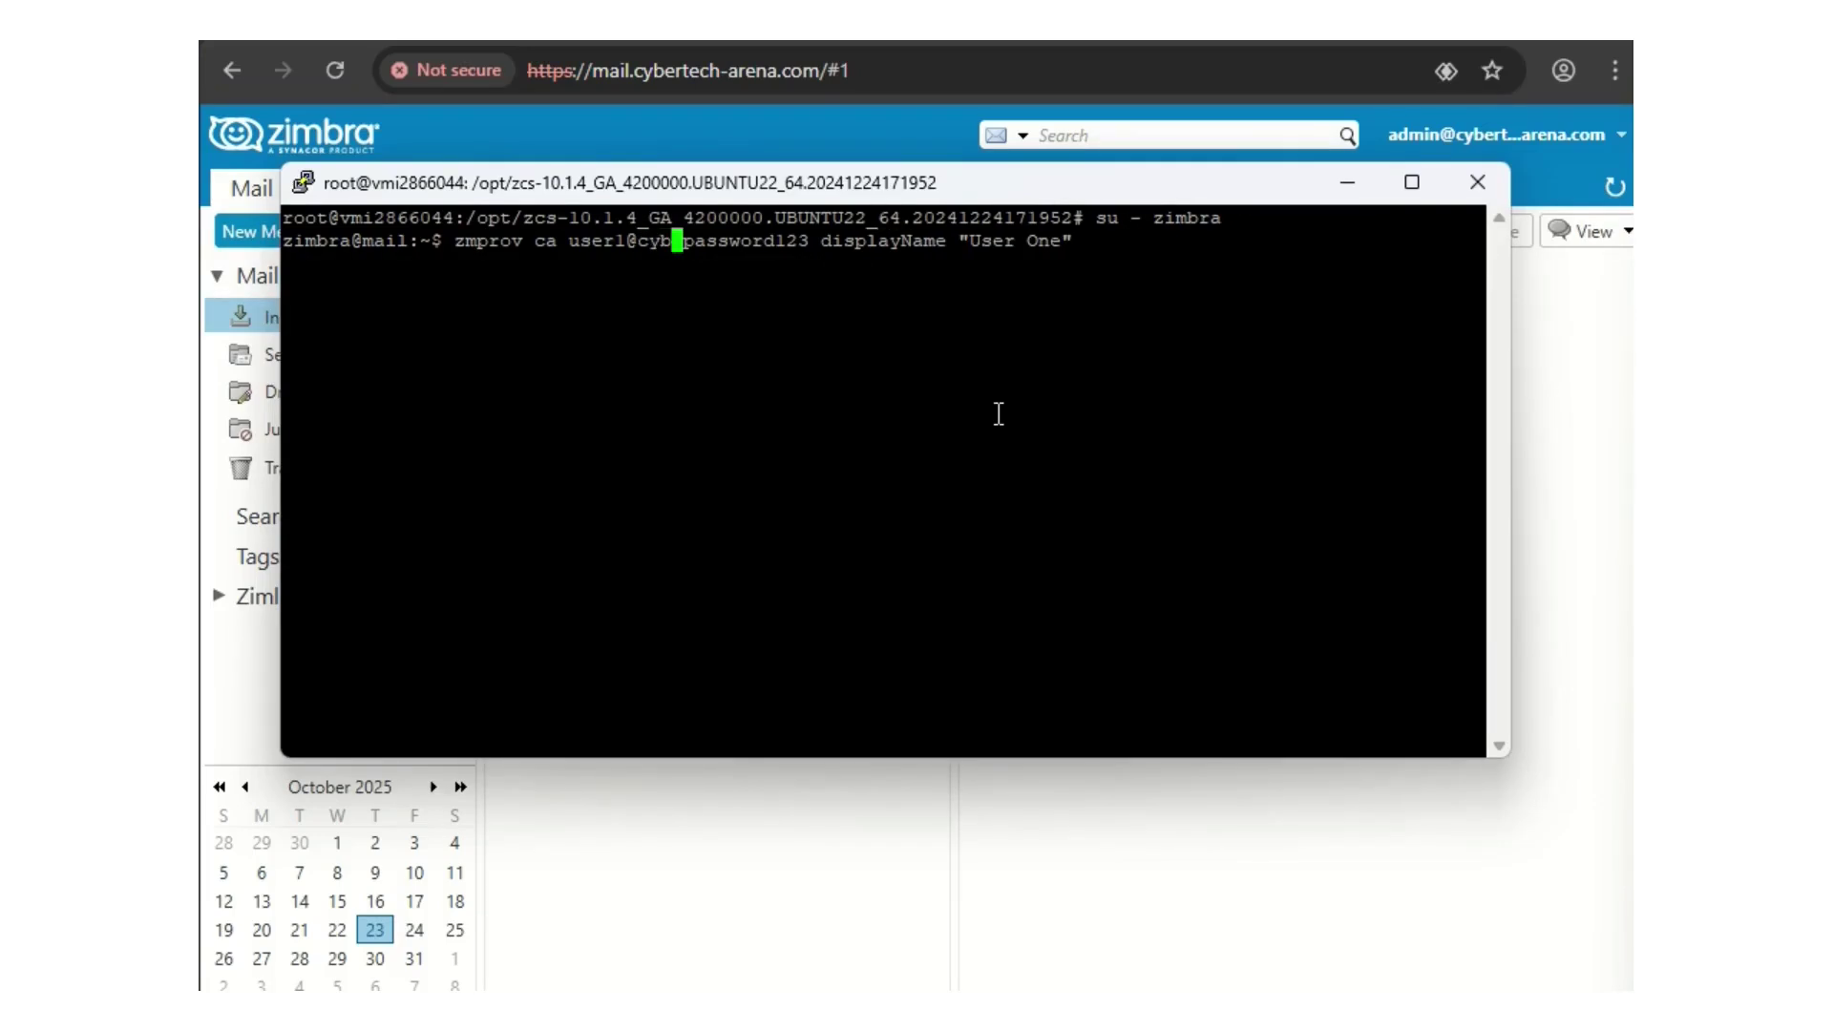
pyautogui.write('ech-ar')
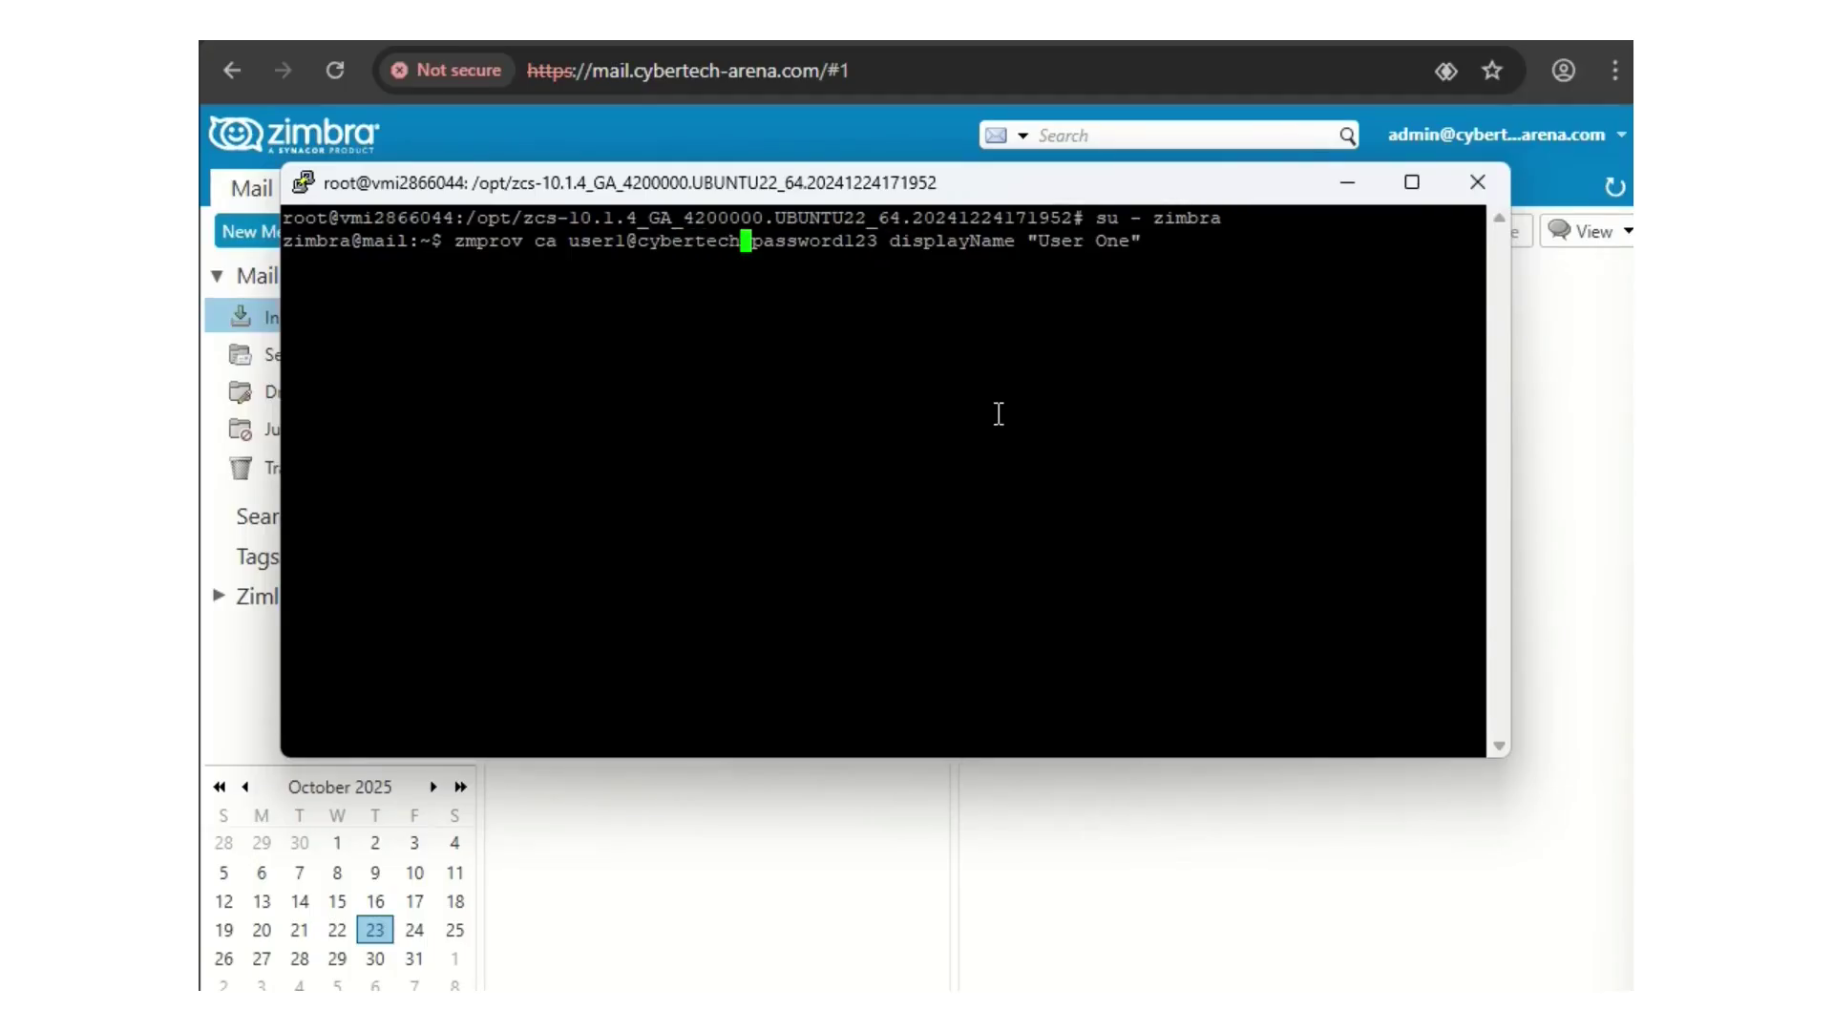
pyautogui.write('ena')
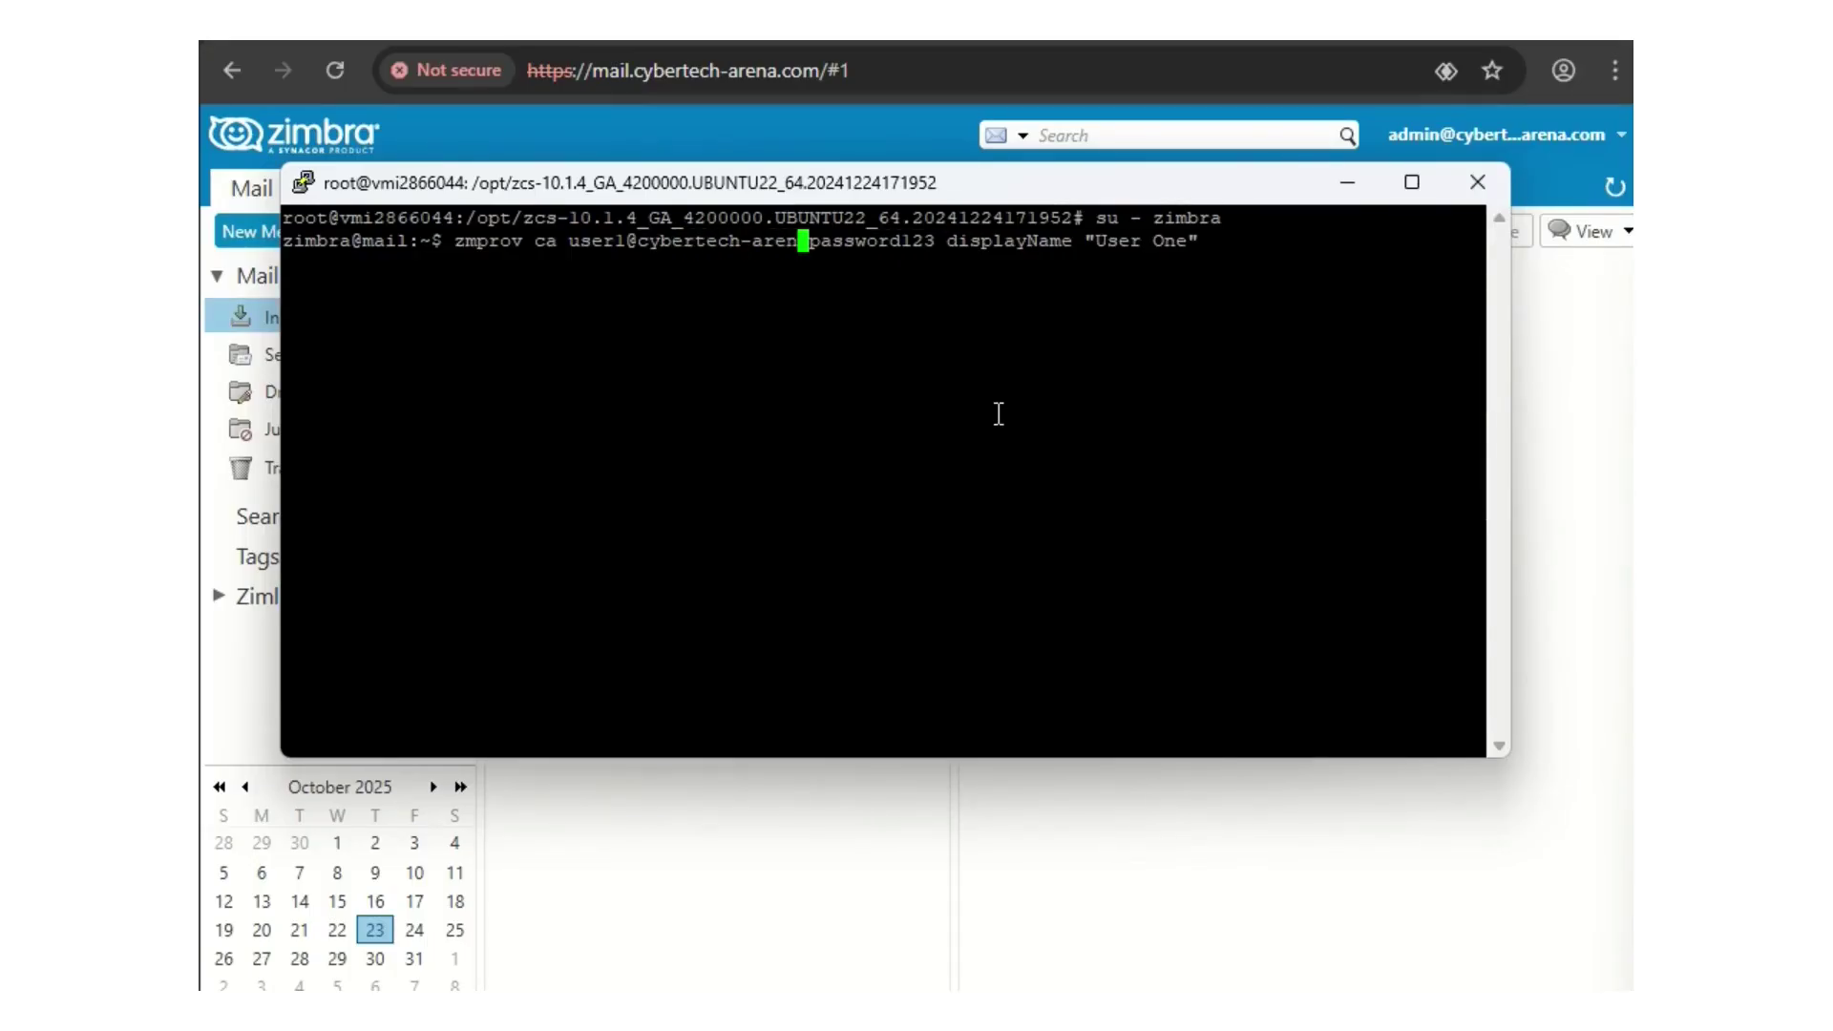
pyautogui.press('Right')
pyautogui.press('Right')
pyautogui.press('Right')
pyautogui.press('Right')
pyautogui.press('Right')
pyautogui.press('Right')
pyautogui.press('Right')
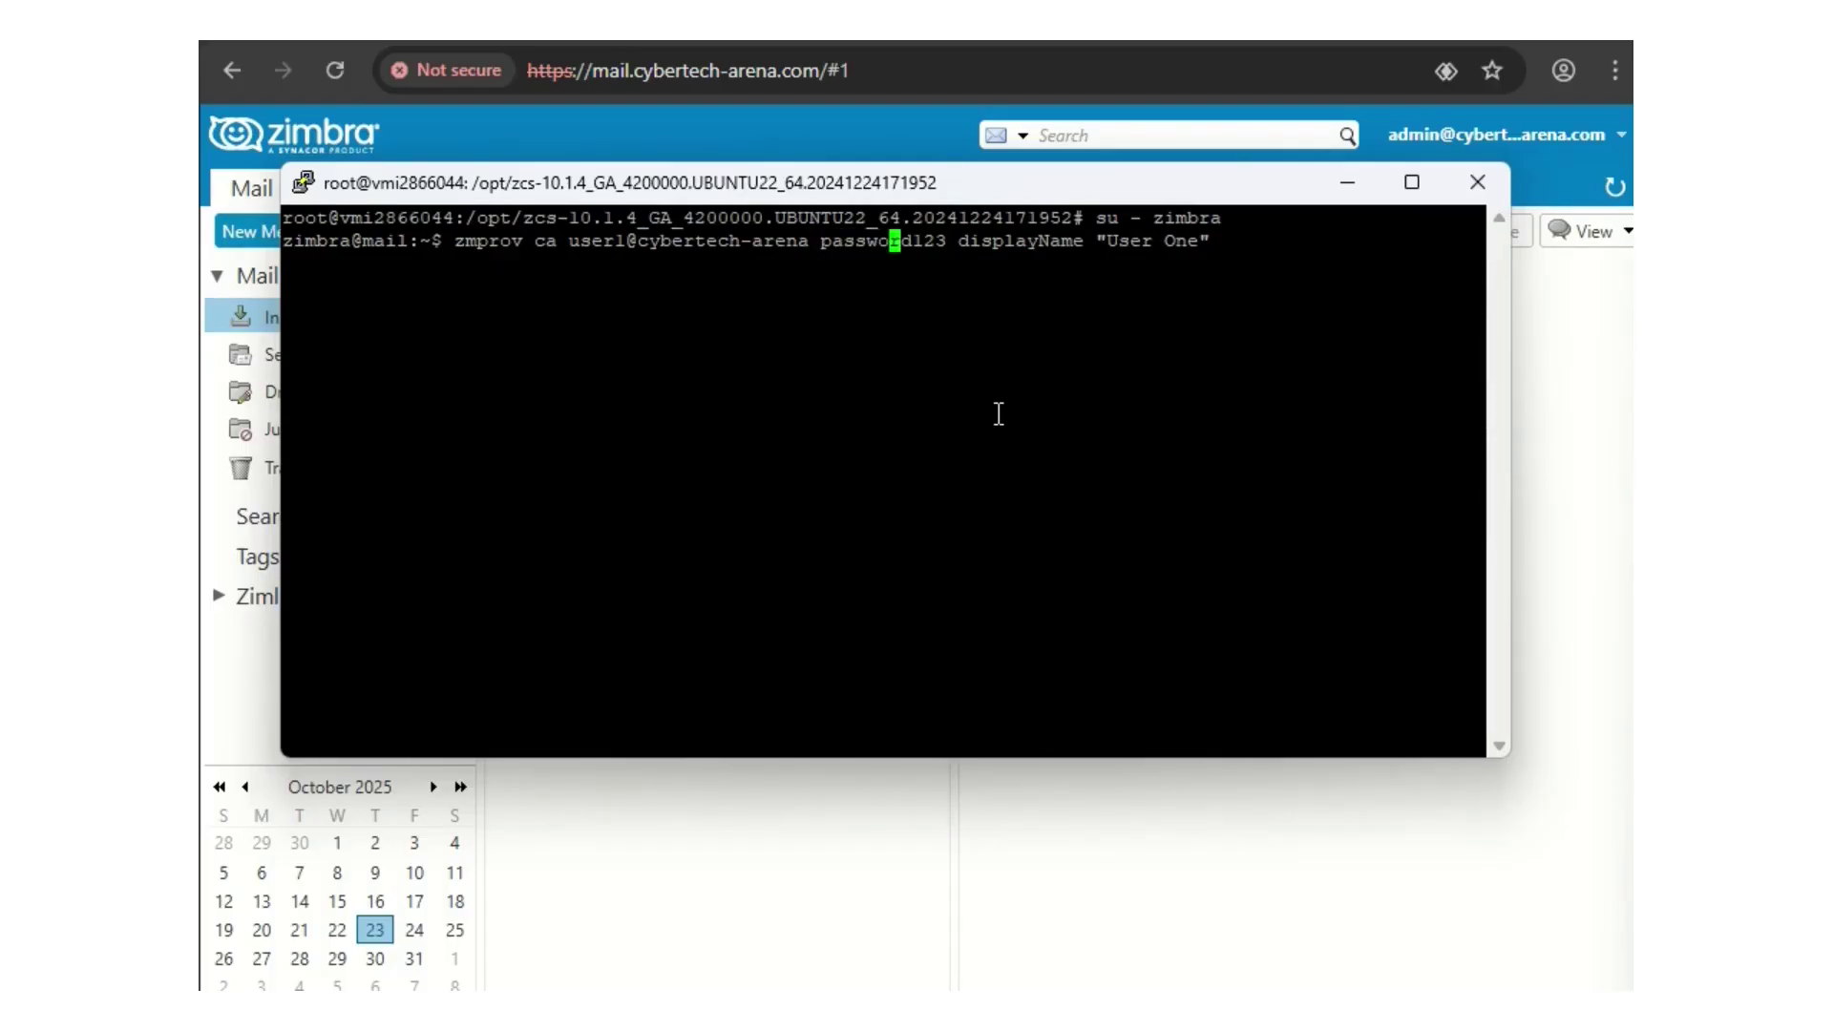
pyautogui.press('Right')
pyautogui.press('Right')
pyautogui.press('Right')
pyautogui.press('Right')
pyautogui.press('Right')
pyautogui.press('Right')
pyautogui.press('Right')
pyautogui.press('Right')
pyautogui.press('Right')
pyautogui.press('Right')
pyautogui.press('Right')
pyautogui.press('Right')
pyautogui.press('Right')
pyautogui.press('Right')
pyautogui.press('Right')
pyautogui.press('Right')
pyautogui.press('Right')
pyautogui.press('Right')
pyautogui.press('Right')
pyautogui.press('Right')
pyautogui.press('Right')
pyautogui.press('Right')
pyautogui.press('Right')
pyautogui.press('Right')
pyautogui.press('Right')
pyautogui.press('Right')
pyautogui.press('Return')
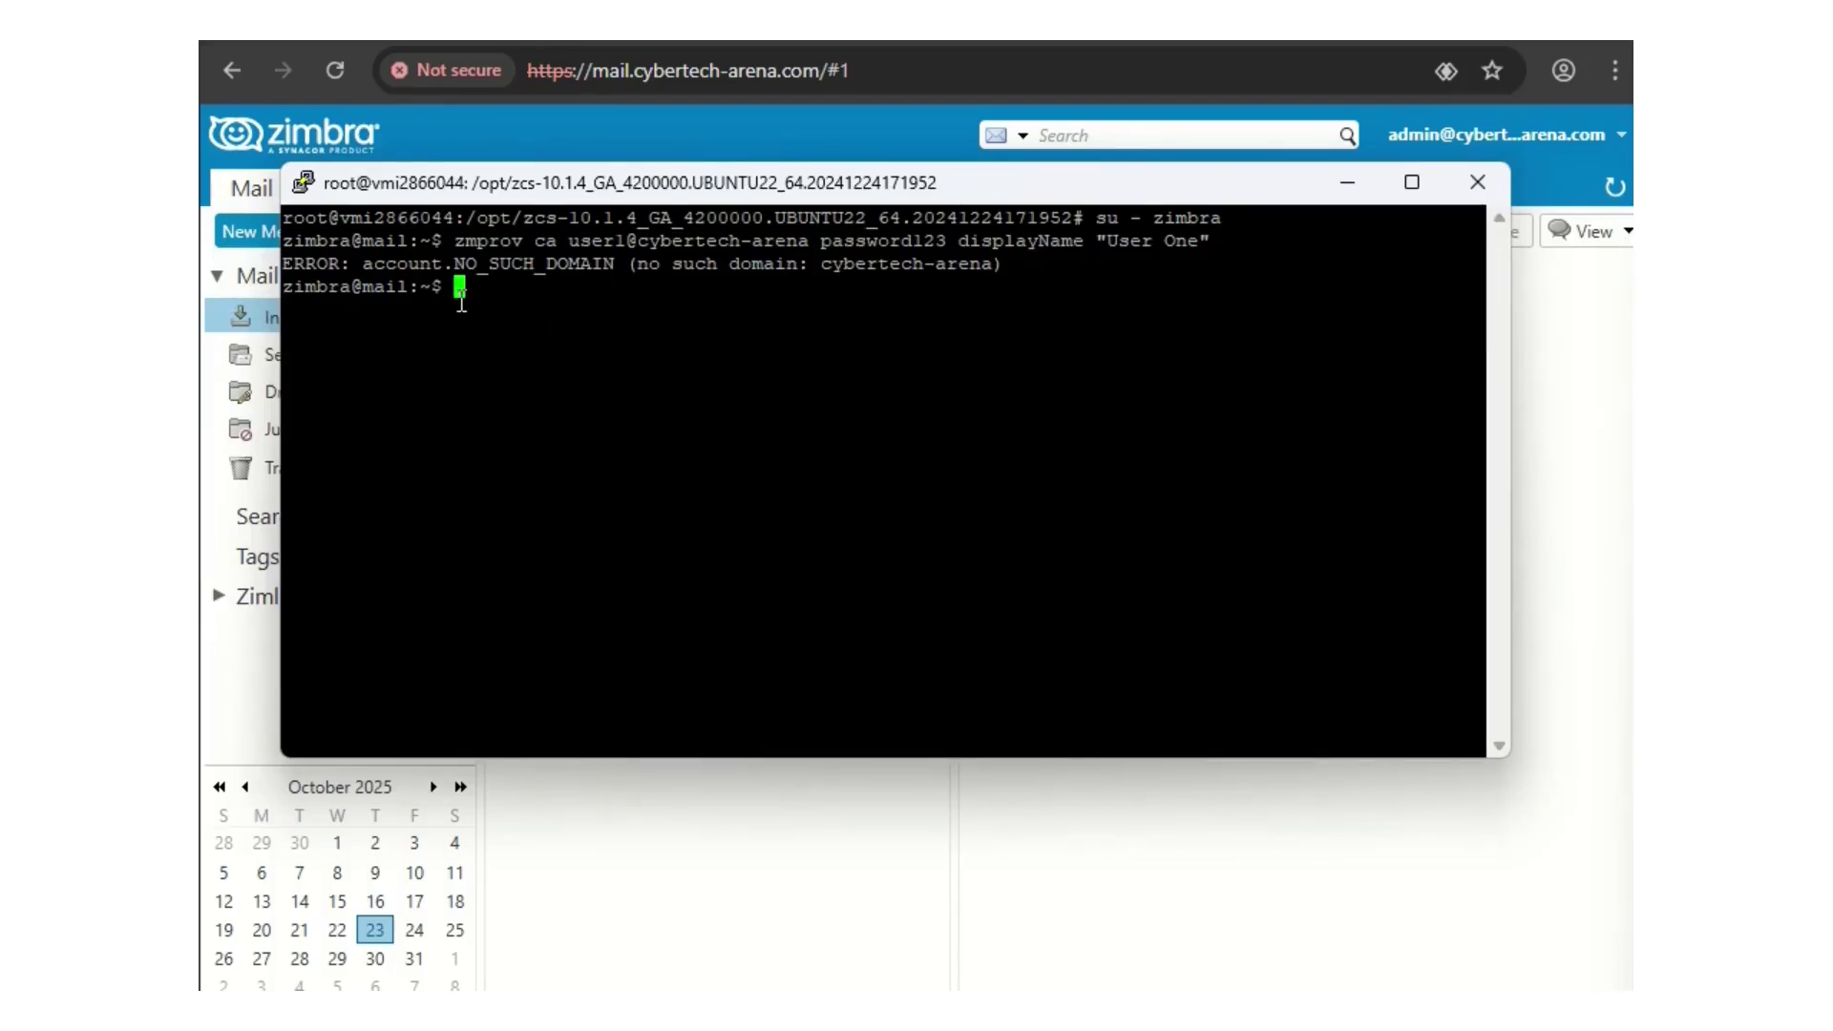
# Step: Rerun the user1 creation command with the domain corrected to cybertech-arena.com
pyautogui.press('Up')
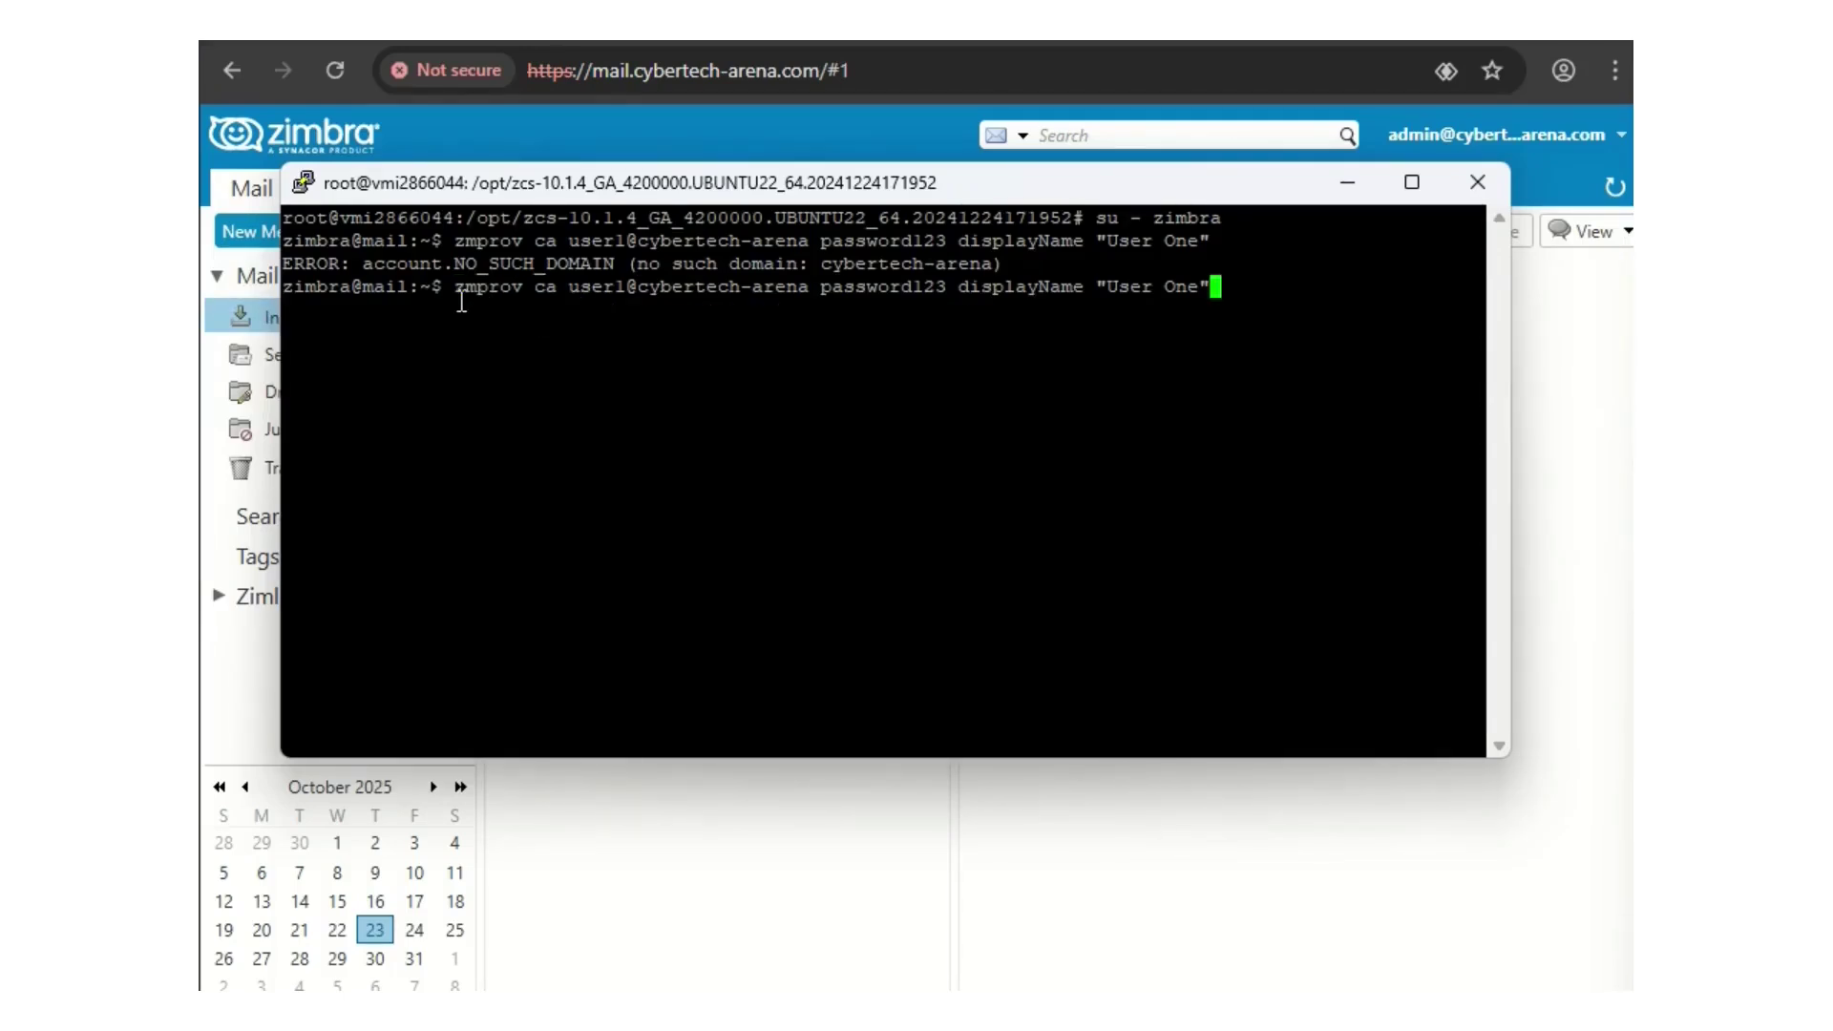
pyautogui.press('Left')
pyautogui.press('Left')
pyautogui.press('Left')
pyautogui.press('Left')
pyautogui.press('Left')
pyautogui.press('Left')
pyautogui.press('Left')
pyautogui.press('Left')
pyautogui.press('Left')
pyautogui.press('Left')
pyautogui.press('Left')
pyautogui.press('Left')
pyautogui.press('Left')
pyautogui.press('Left')
pyautogui.press('Left')
pyautogui.press('Left')
pyautogui.press('Left')
pyautogui.press('Left')
pyautogui.press('Left')
pyautogui.press('Left')
pyautogui.press('Left')
pyautogui.press('Left')
pyautogui.press('Left')
pyautogui.press('Left')
pyautogui.press('Left')
pyautogui.press('Left')
pyautogui.press('Left')
pyautogui.press('Left')
pyautogui.press('Left')
pyautogui.press('Left')
pyautogui.press('Left')
pyautogui.press('Left')
pyautogui.press('Left')
pyautogui.press('Left')
pyautogui.press('Left')
pyautogui.press('Left')
pyautogui.press('Right')
pyautogui.write('.com')
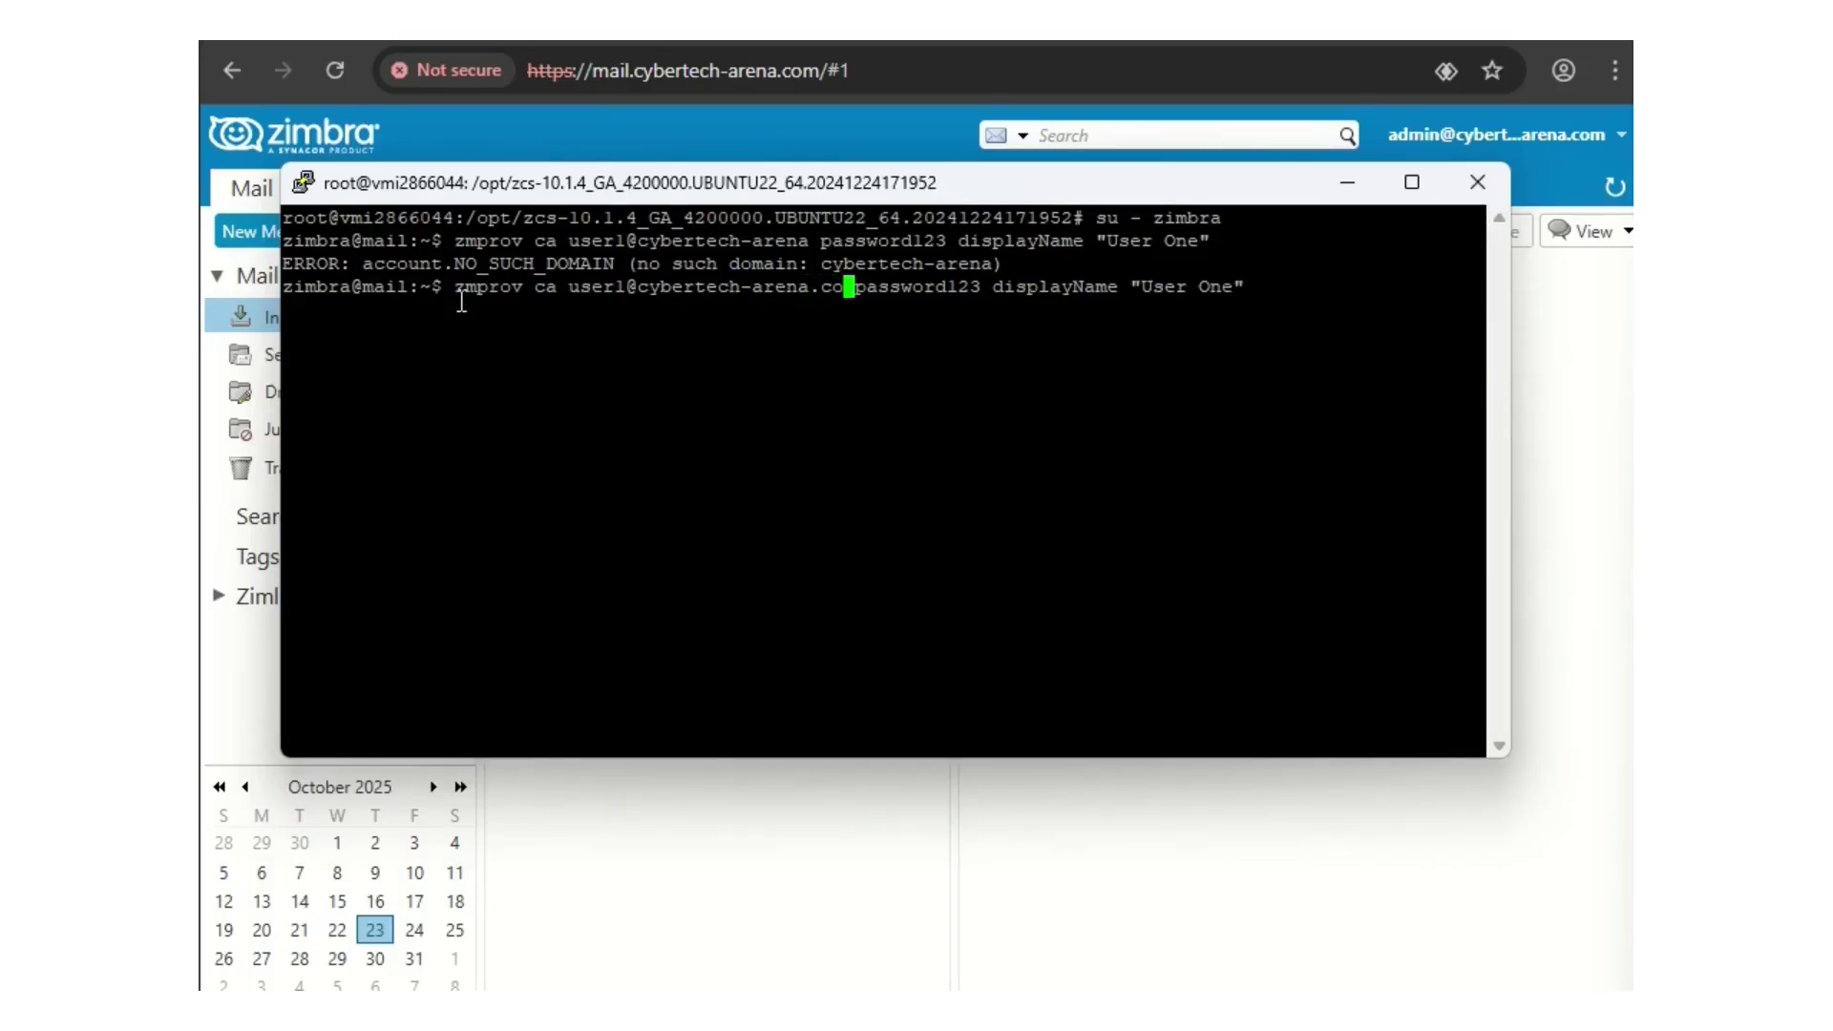
pyautogui.press('Return')
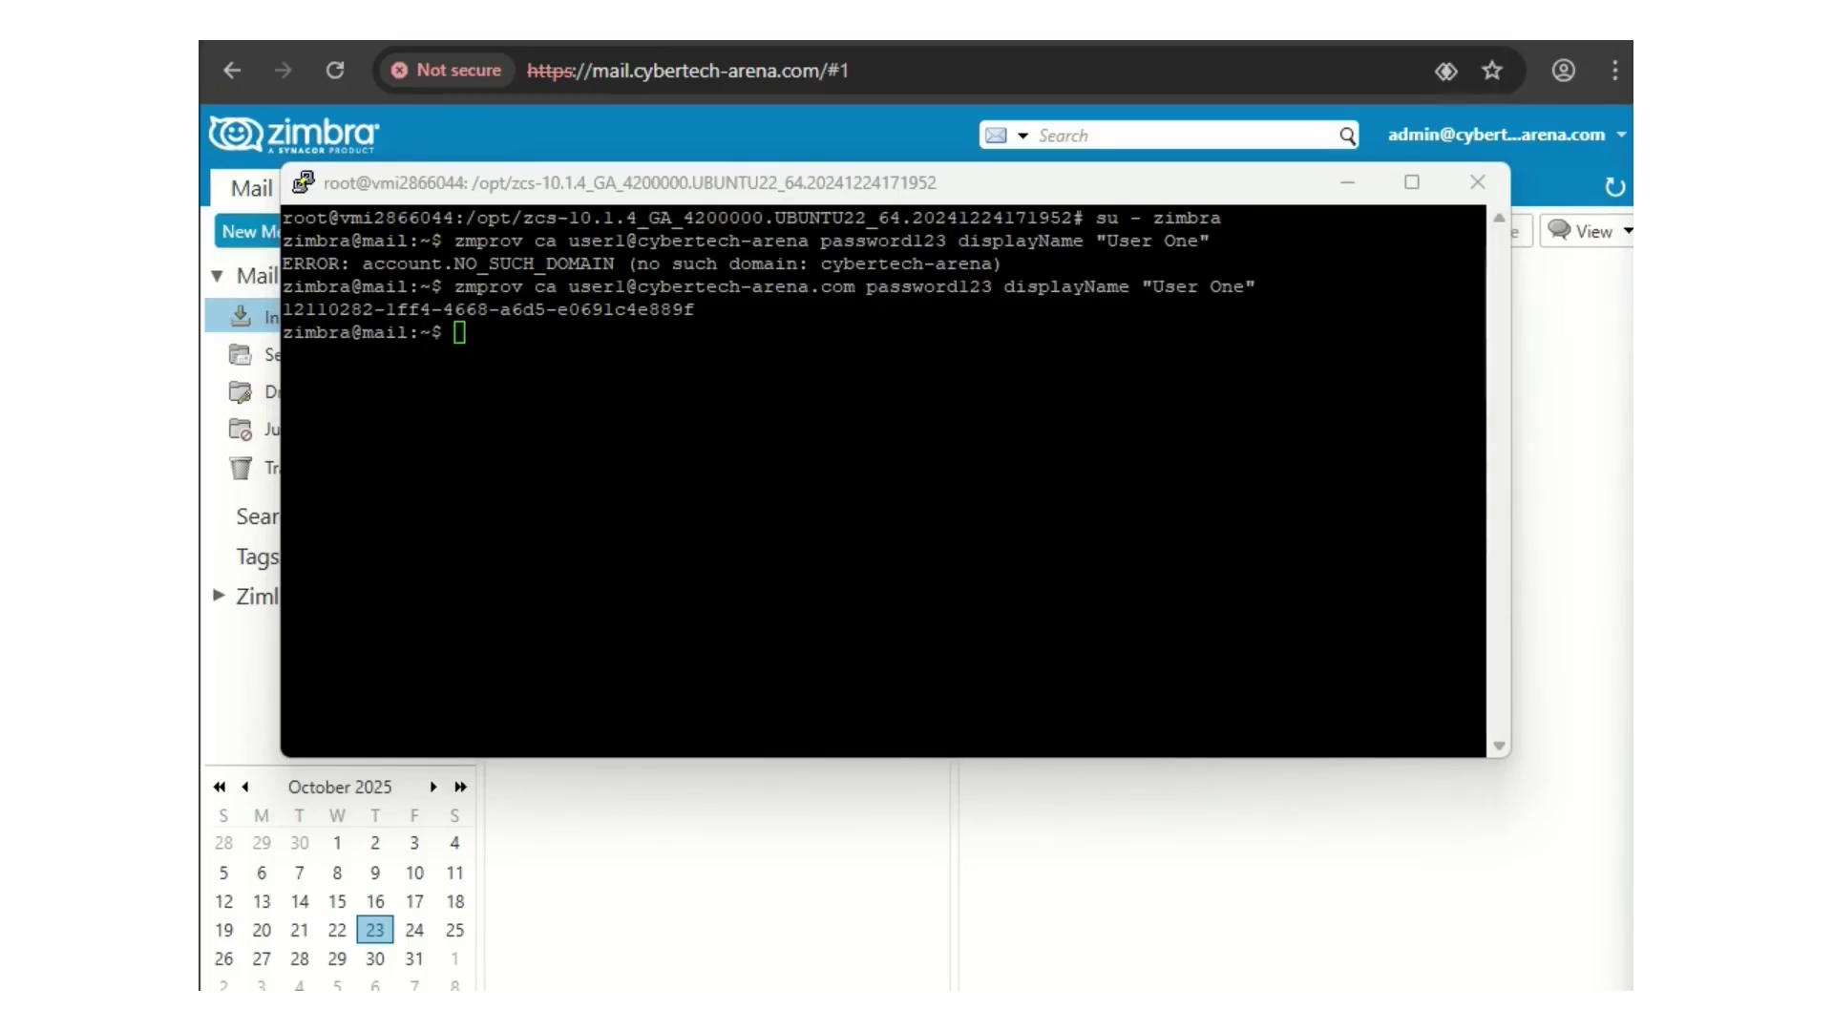
# Step: Paste the user2 'User Two' zmprov ca command, replace its placeholder domain with cybertech-arena, and run it
pyautogui.click(432, 340)
pyautogui.rightClick(686, 435)
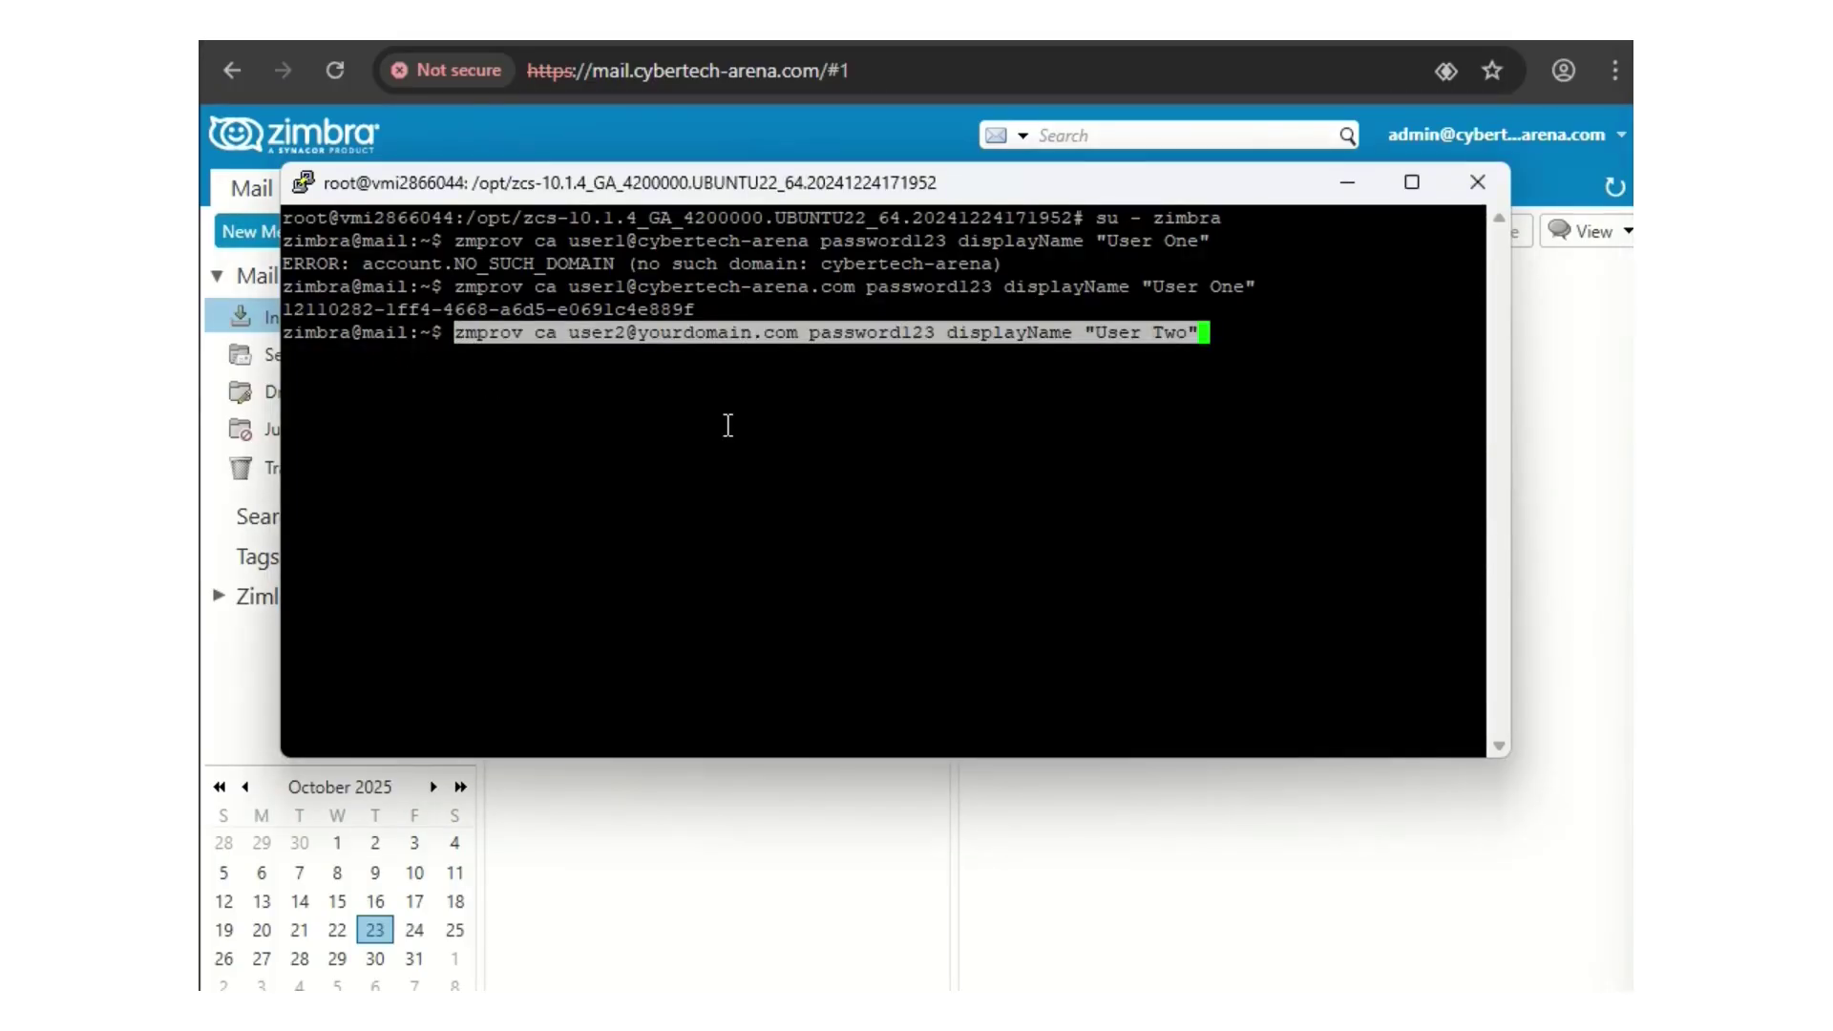
pyautogui.press('Left')
pyautogui.press('Left')
pyautogui.press('Left')
pyautogui.press('Left')
pyautogui.press('Left')
pyautogui.press('Left')
pyautogui.press('Left')
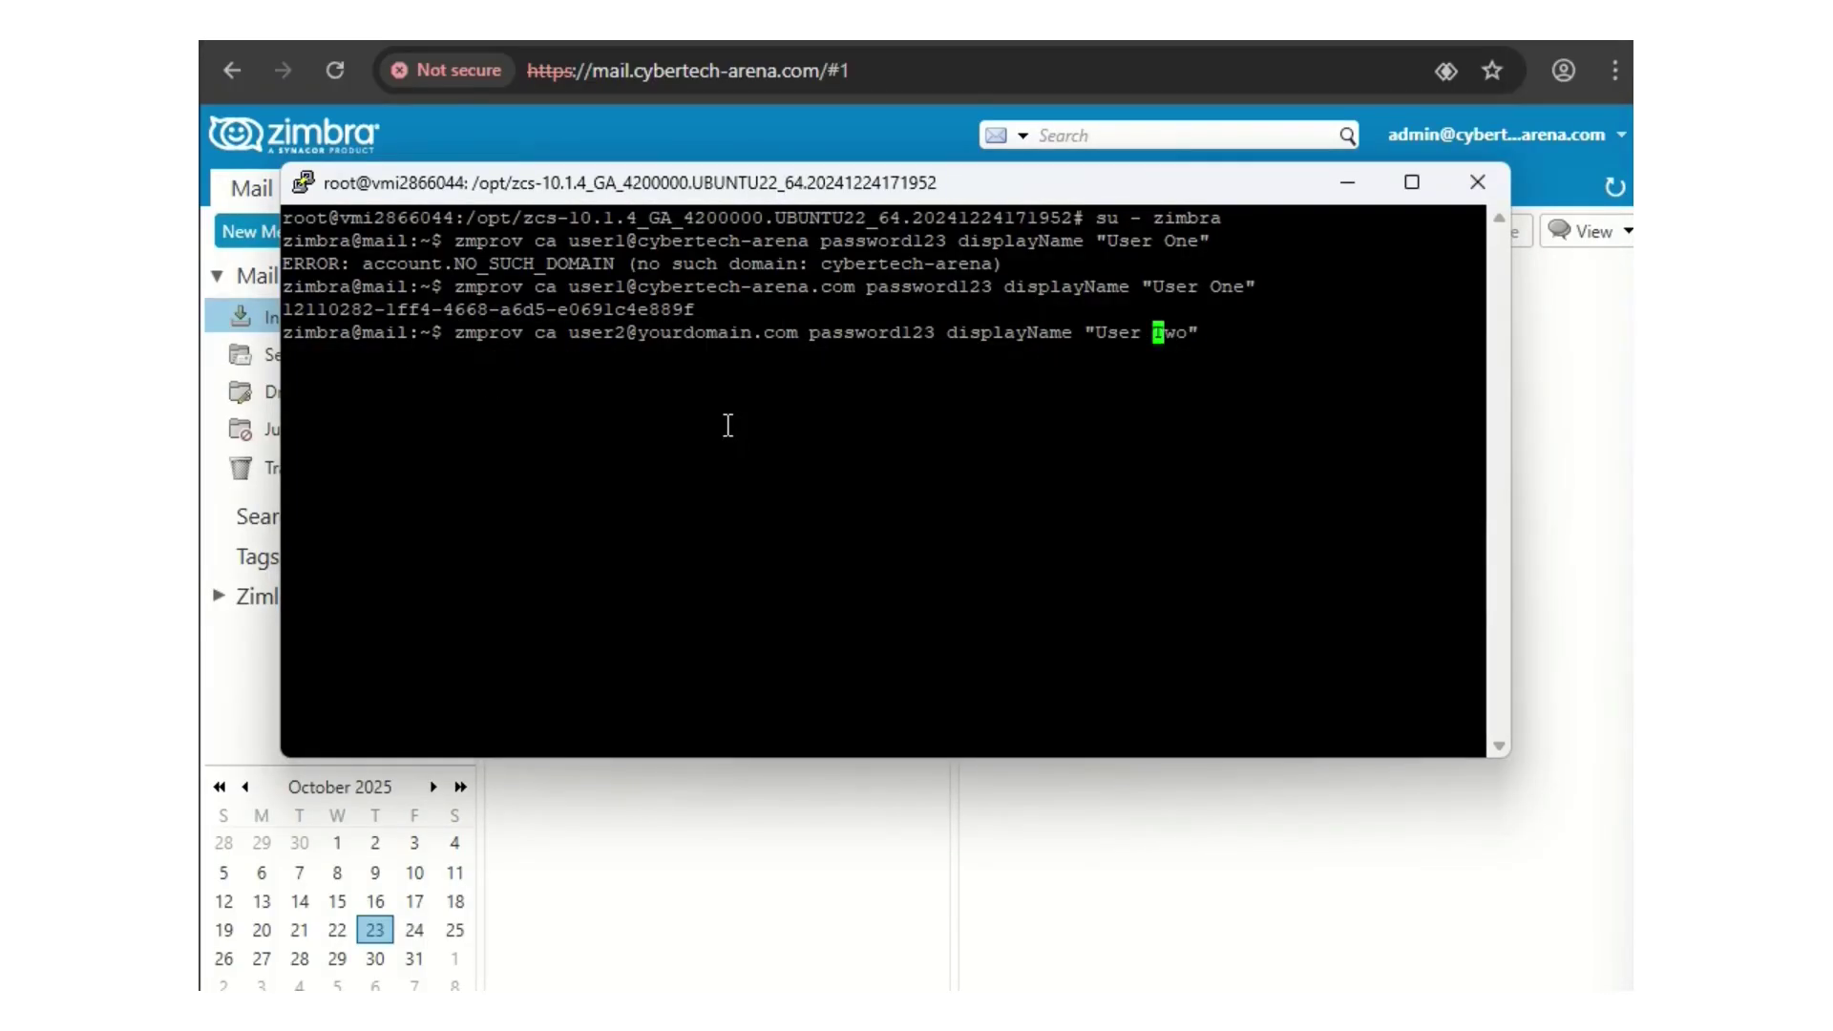
pyautogui.press('Left')
pyautogui.press('Left')
pyautogui.press('Left')
pyautogui.press('Left')
pyautogui.press('Left')
pyautogui.press('Left')
pyautogui.press('Left')
pyautogui.press('Left')
pyautogui.press('Left')
pyautogui.press('Left')
pyautogui.press('Left')
pyautogui.press('Left')
pyautogui.press('Left')
pyautogui.press('Left')
pyautogui.press('Left')
pyautogui.press('Left')
pyautogui.press('Left')
pyautogui.press('Left')
pyautogui.press('Left')
pyautogui.press('Left')
pyautogui.press('Left')
pyautogui.press('Left')
pyautogui.press('Left')
pyautogui.press('Left')
pyautogui.press('Left')
pyautogui.press('Left')
pyautogui.press('Left')
pyautogui.press('Left')
pyautogui.press('Left')
pyautogui.press('Left')
pyautogui.press('Left')
pyautogui.press('Left')
pyautogui.press('BackSpace')
pyautogui.press('BackSpace')
pyautogui.press('BackSpace')
pyautogui.press('BackSpace')
pyautogui.press('BackSpace')
pyautogui.press('BackSpace')
pyautogui.press('BackSpace')
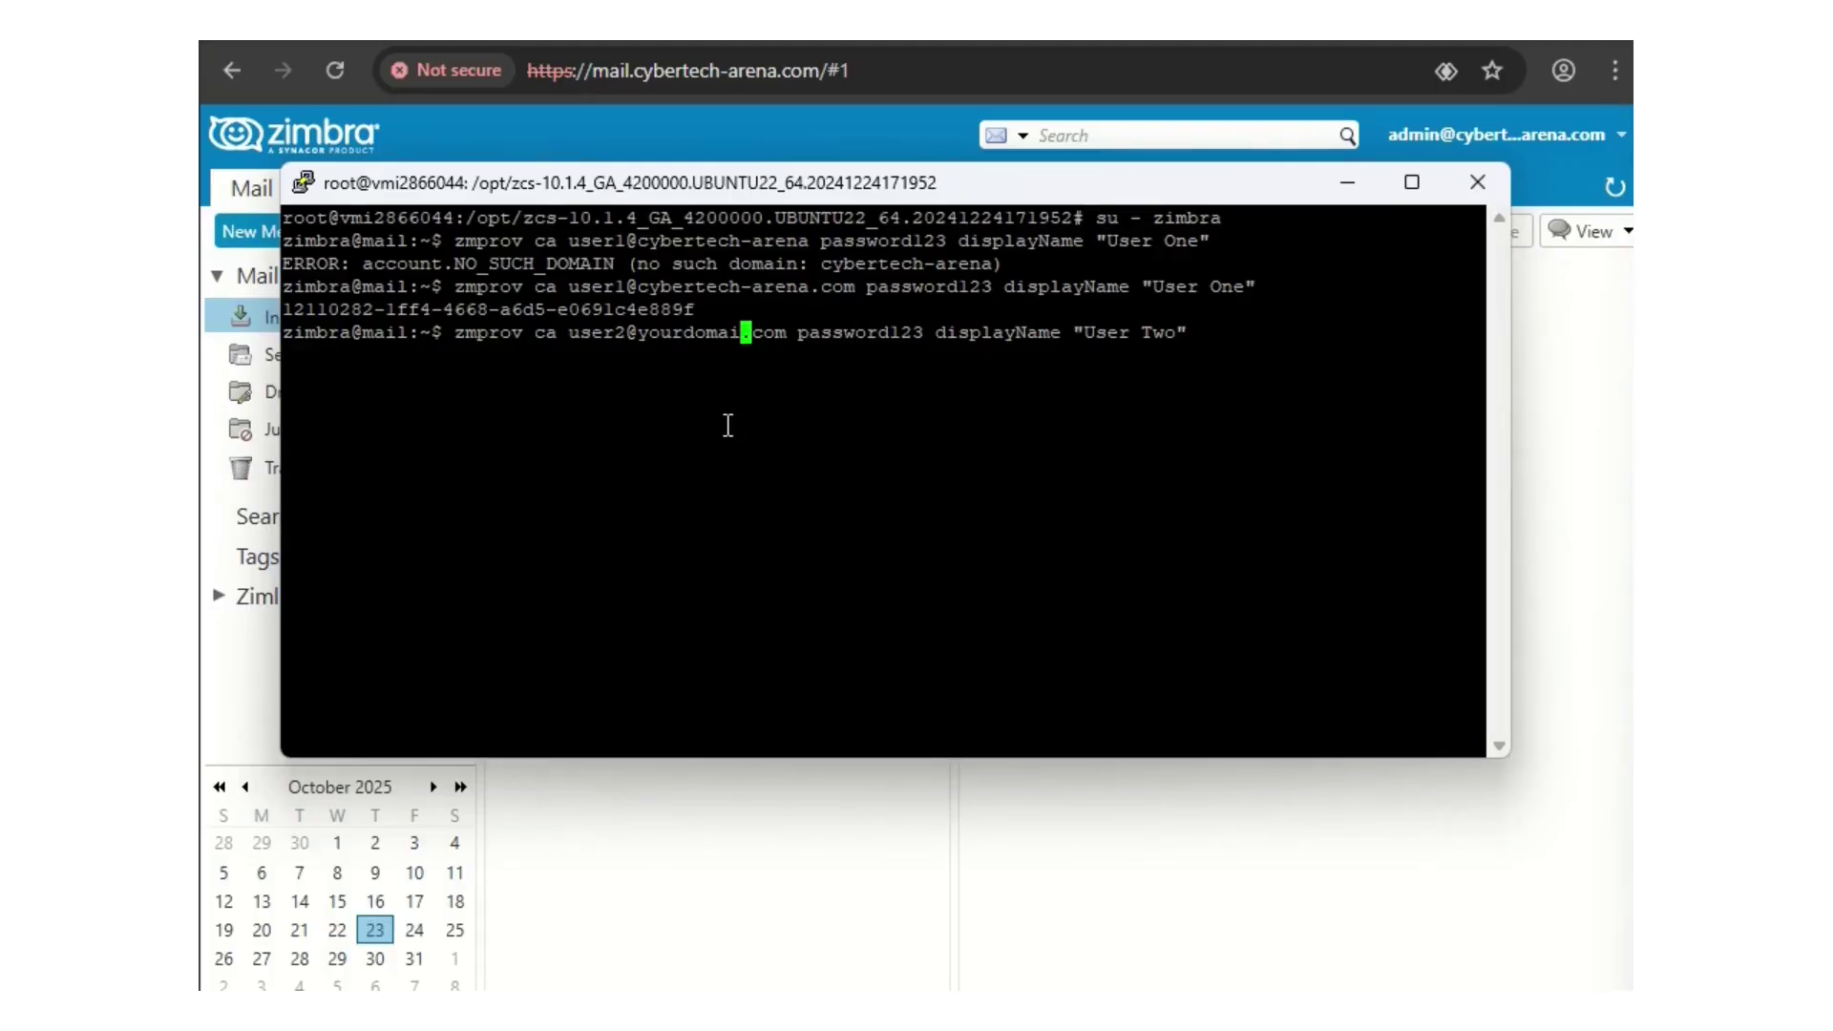
pyautogui.press('BackSpace')
pyautogui.press('BackSpace')
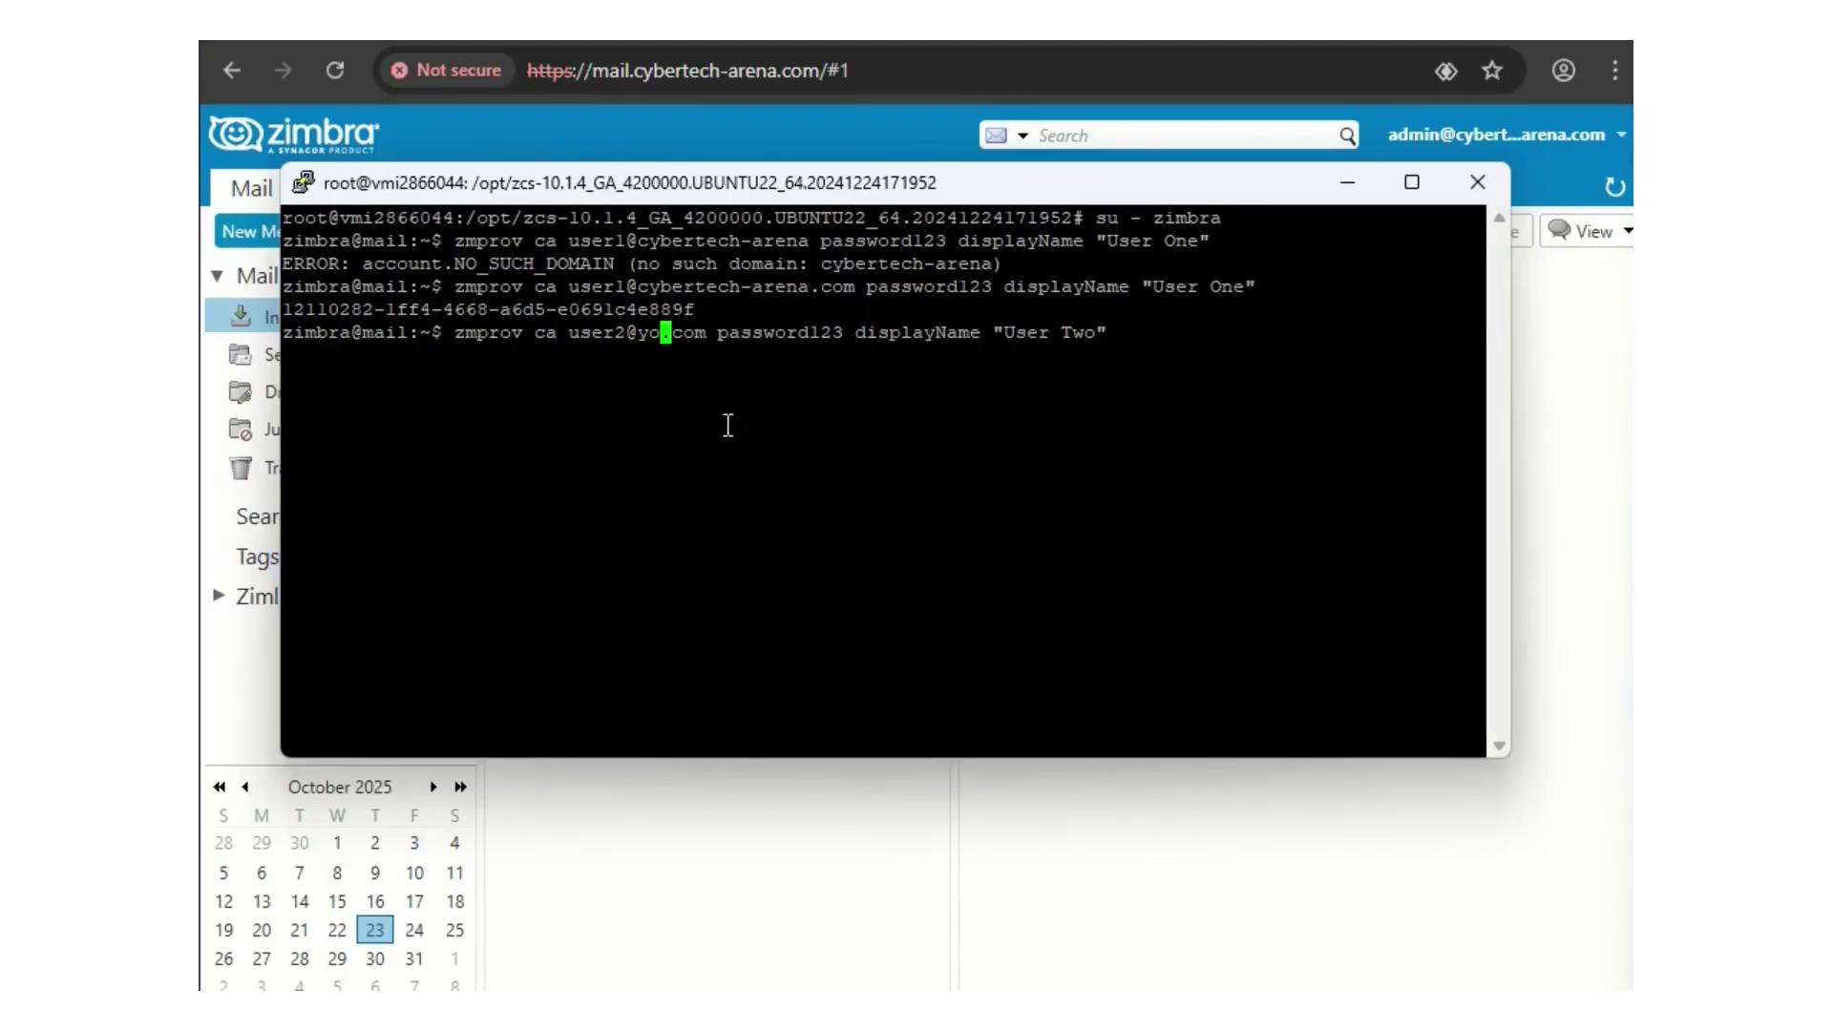
pyautogui.press('BackSpace')
pyautogui.write('cyb')
pyautogui.write('ertech')
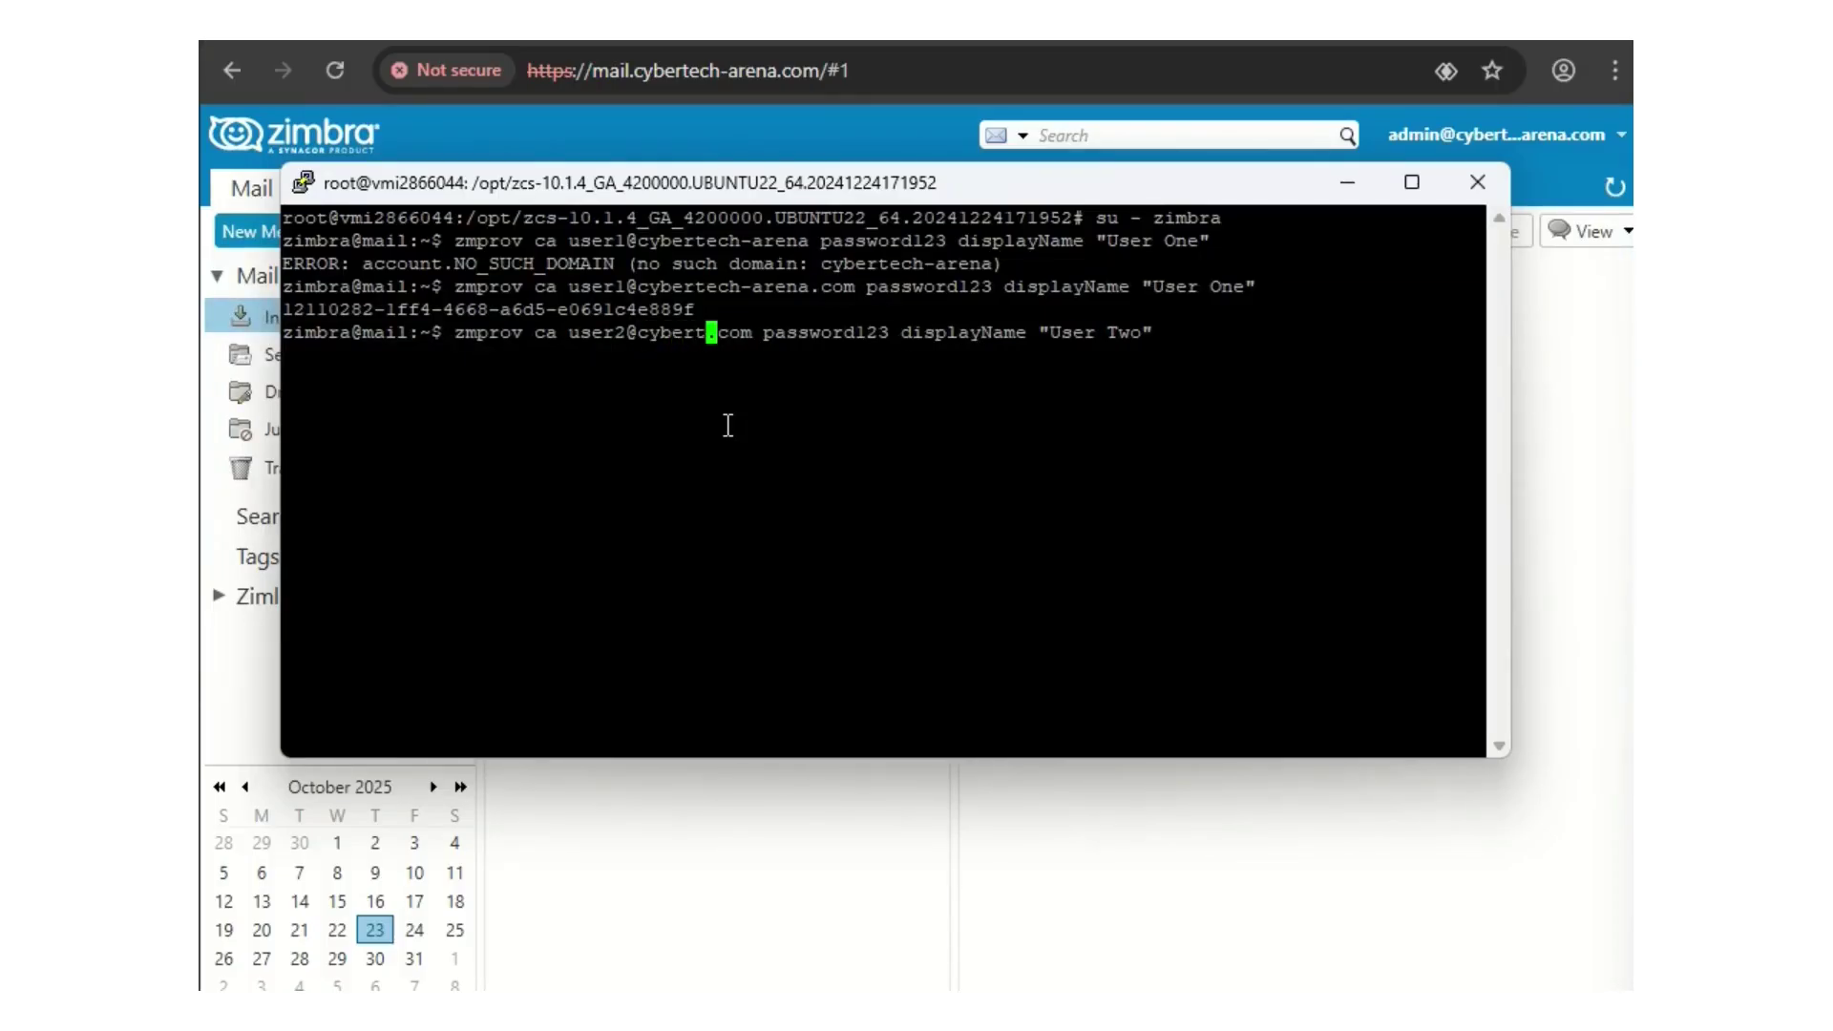
pyautogui.write('-arena')
pyautogui.press('Right')
pyautogui.press('Right')
pyautogui.press('Right')
pyautogui.press('Right')
pyautogui.press('Right')
pyautogui.press('Right')
pyautogui.press('Right')
pyautogui.press('Right')
pyautogui.press('Right')
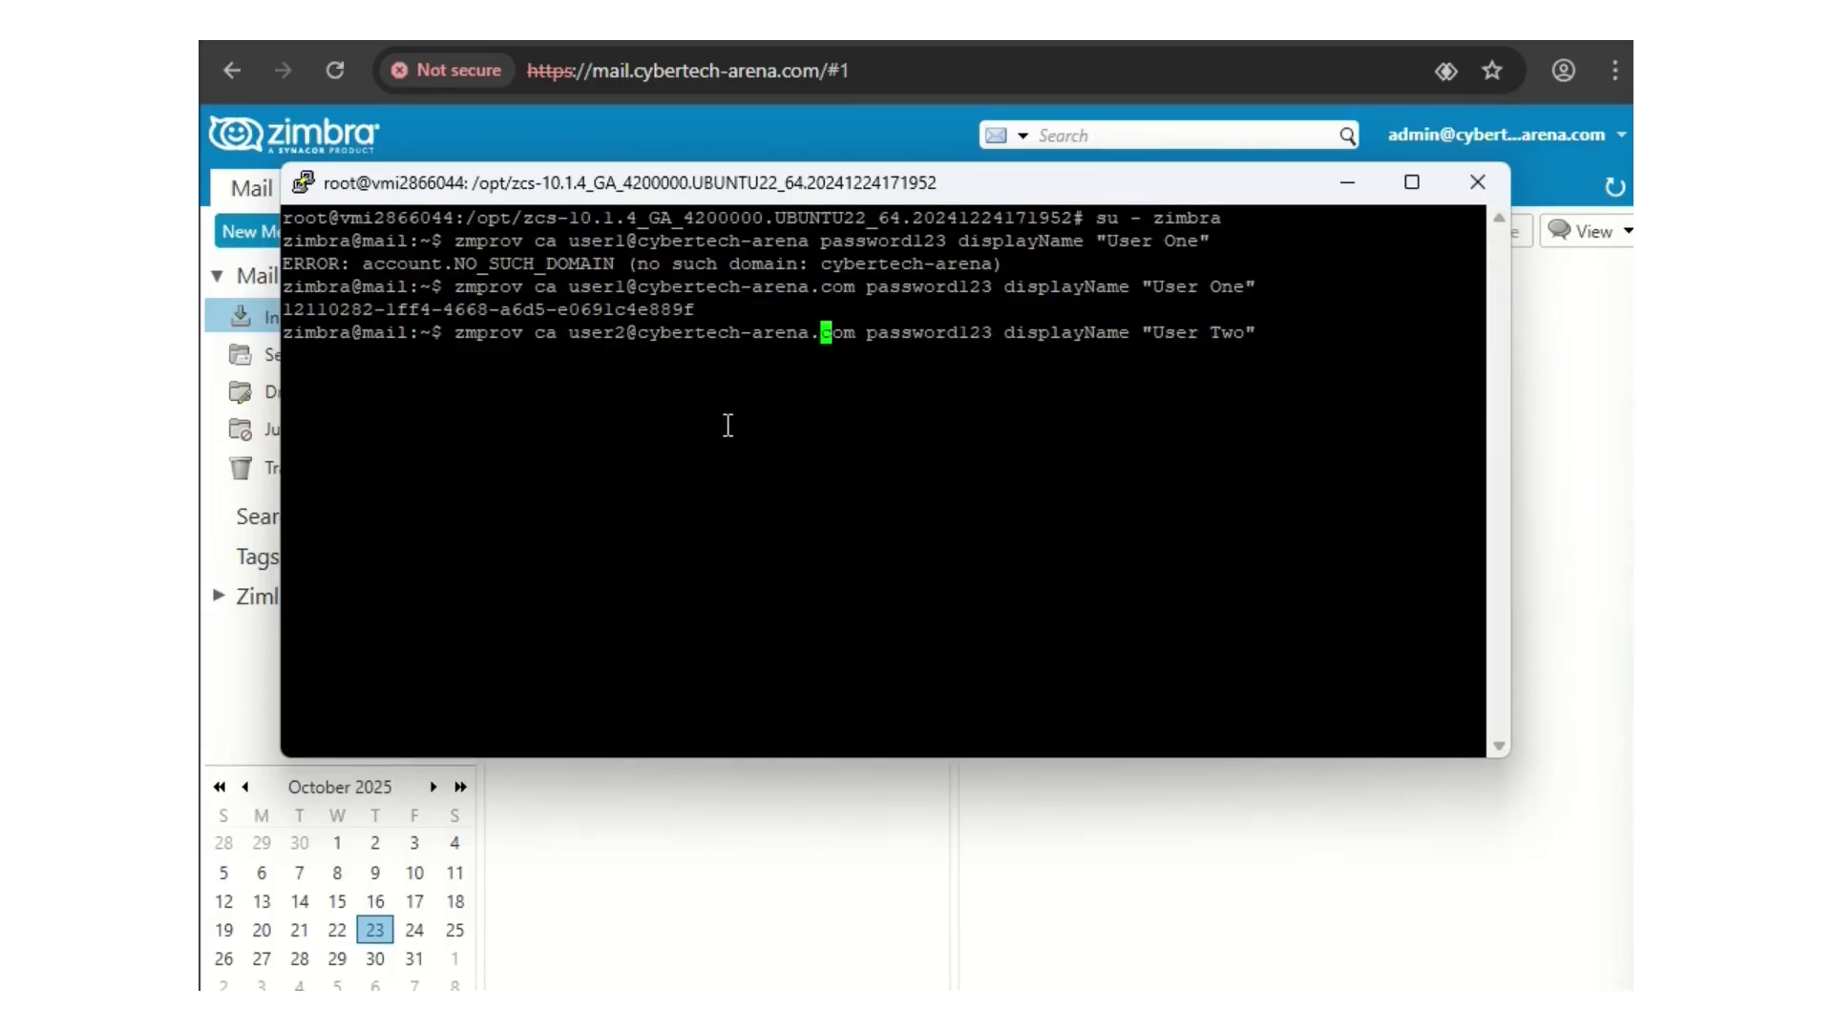
pyautogui.press('Right')
pyautogui.press('Right')
pyautogui.press('Right')
pyautogui.press('Right')
pyautogui.press('Right')
pyautogui.press('Right')
pyautogui.press('Right')
pyautogui.press('Right')
pyautogui.press('Right')
pyautogui.press('Right')
pyautogui.press('Right')
pyautogui.press('Right')
pyautogui.press('Right')
pyautogui.press('Right')
pyautogui.press('Right')
pyautogui.press('Right')
pyautogui.press('Right')
pyautogui.press('Right')
pyautogui.press('Right')
pyautogui.press('Right')
pyautogui.press('Right')
pyautogui.press('Right')
pyautogui.press('Right')
pyautogui.press('Right')
pyautogui.press('Right')
pyautogui.press('Return')
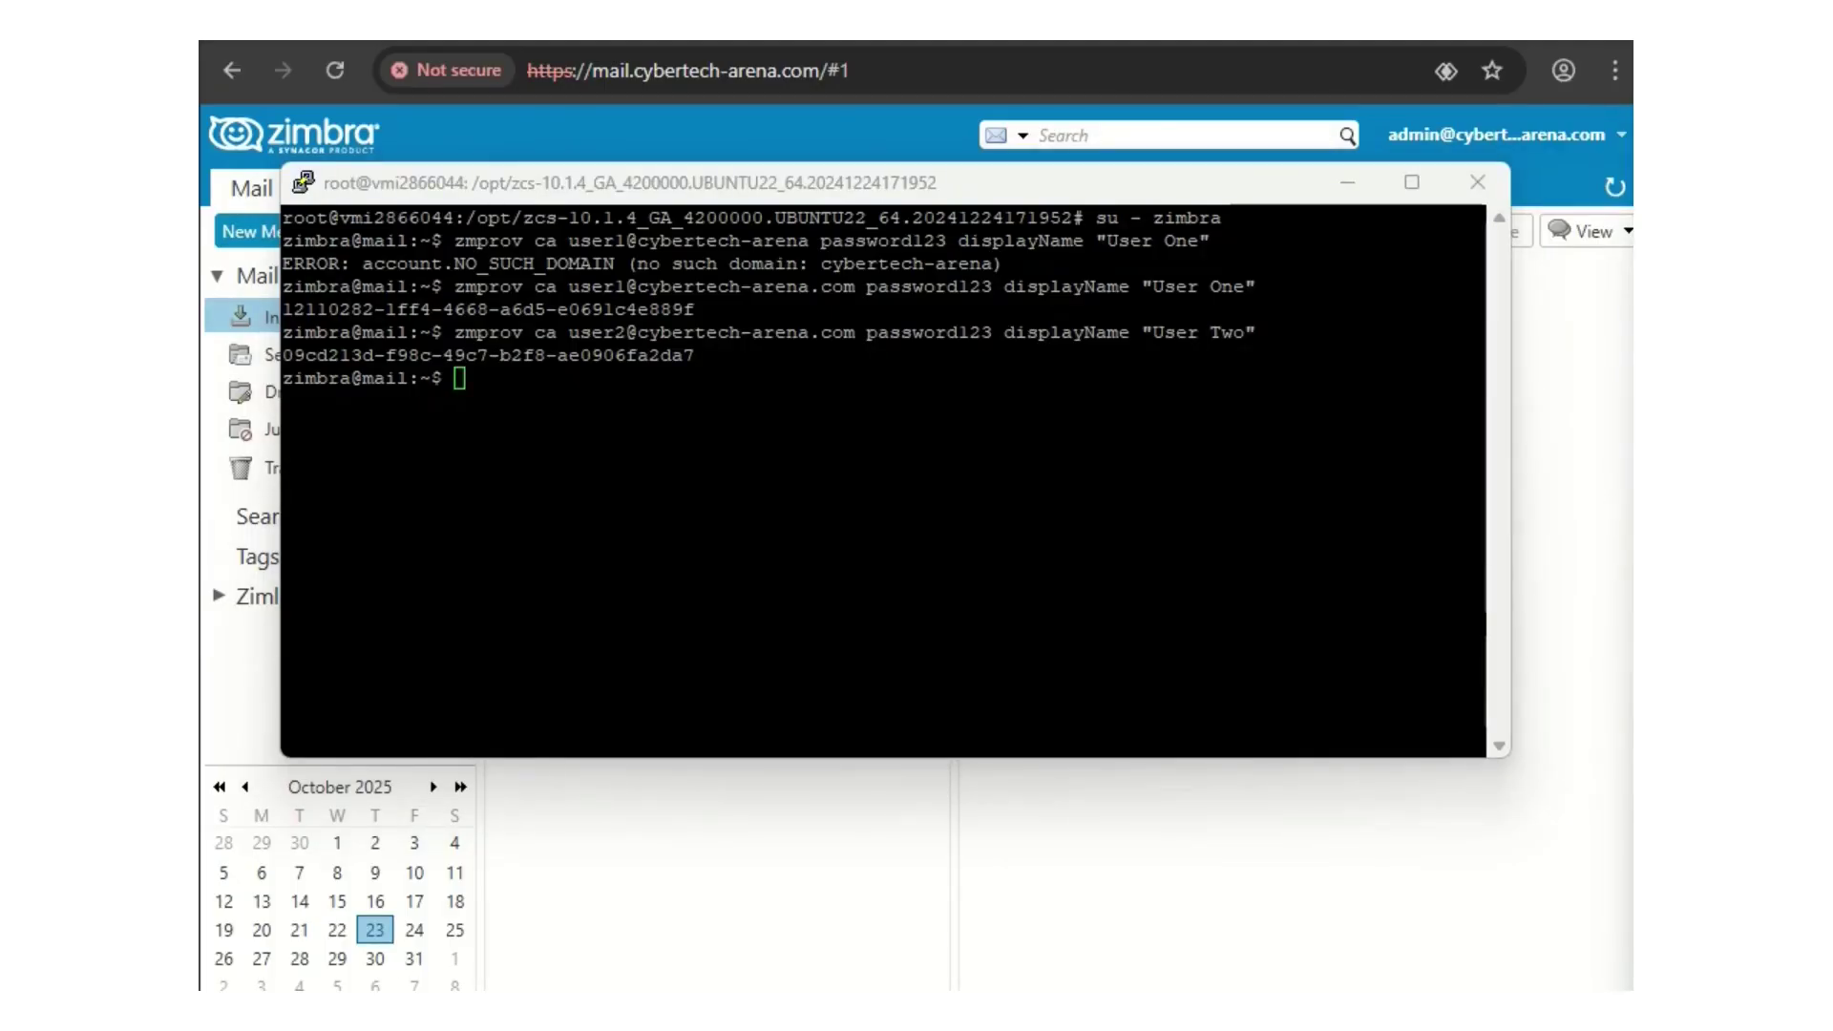
# Step: Paste and run zmprov -l gaa to list every account on the server
pyautogui.click(455, 382)
pyautogui.rightClick(455, 383)
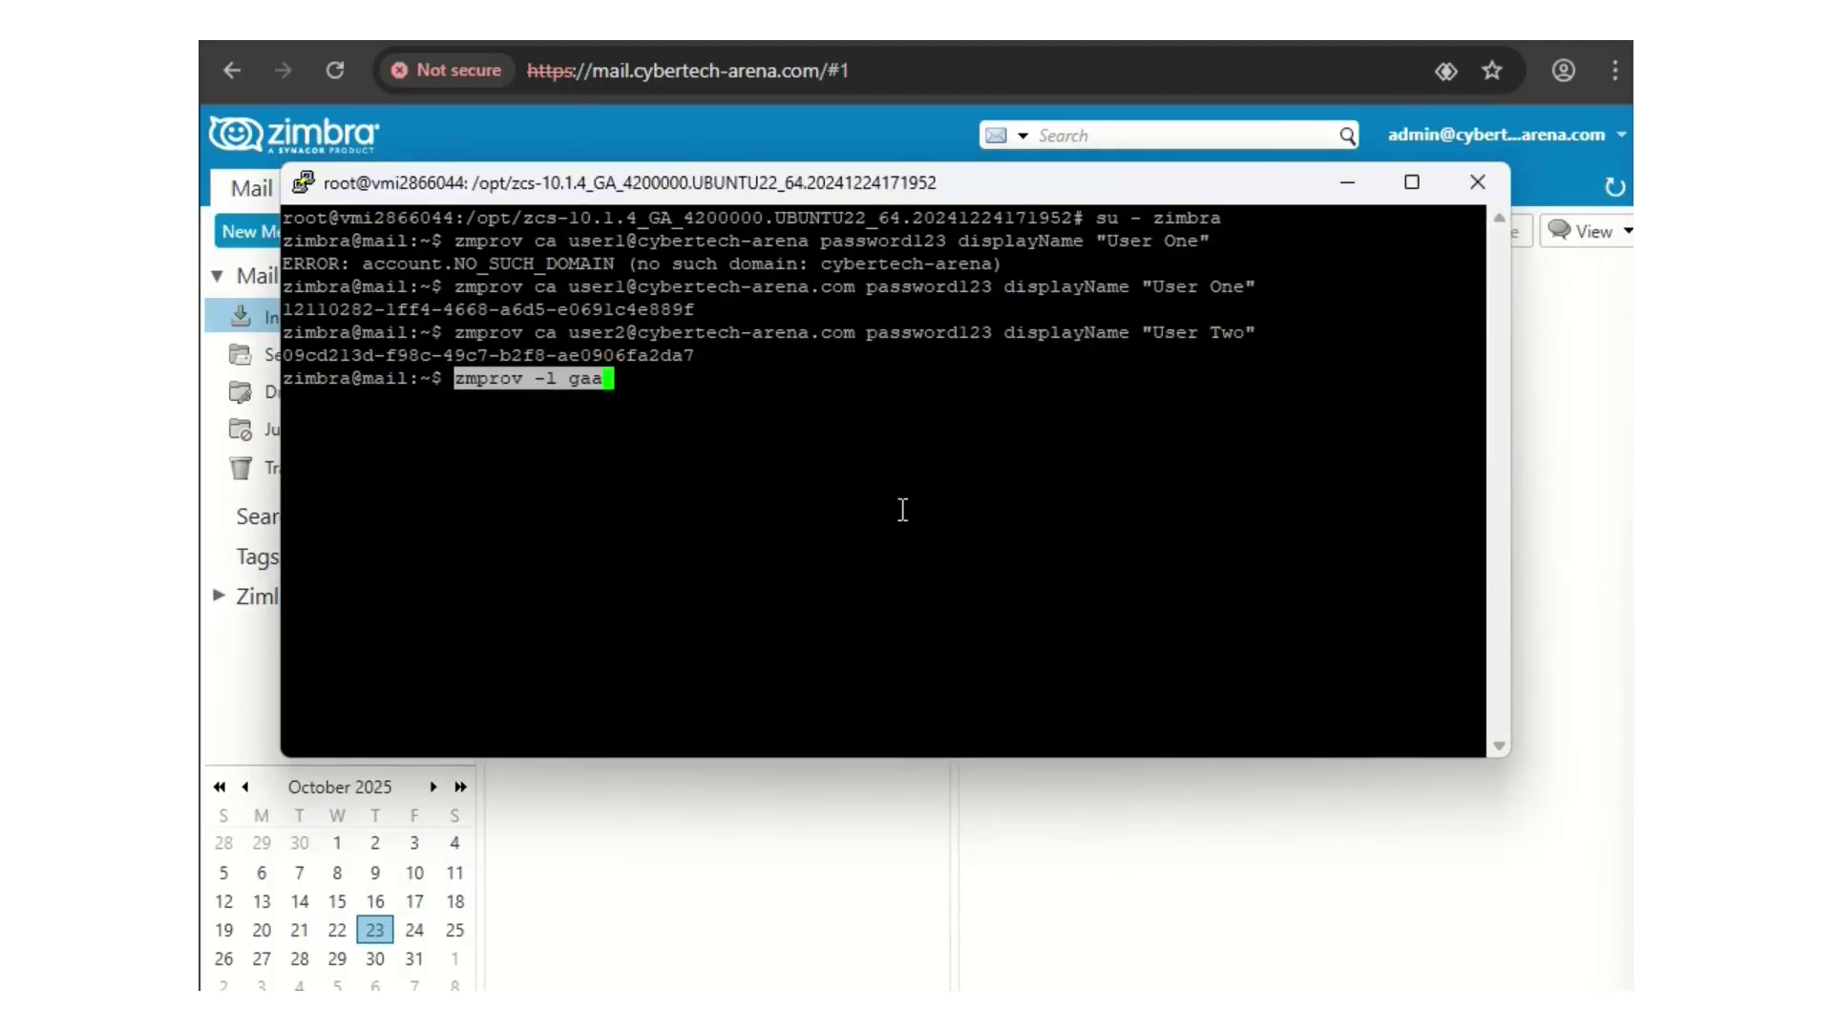
pyautogui.press('Return')
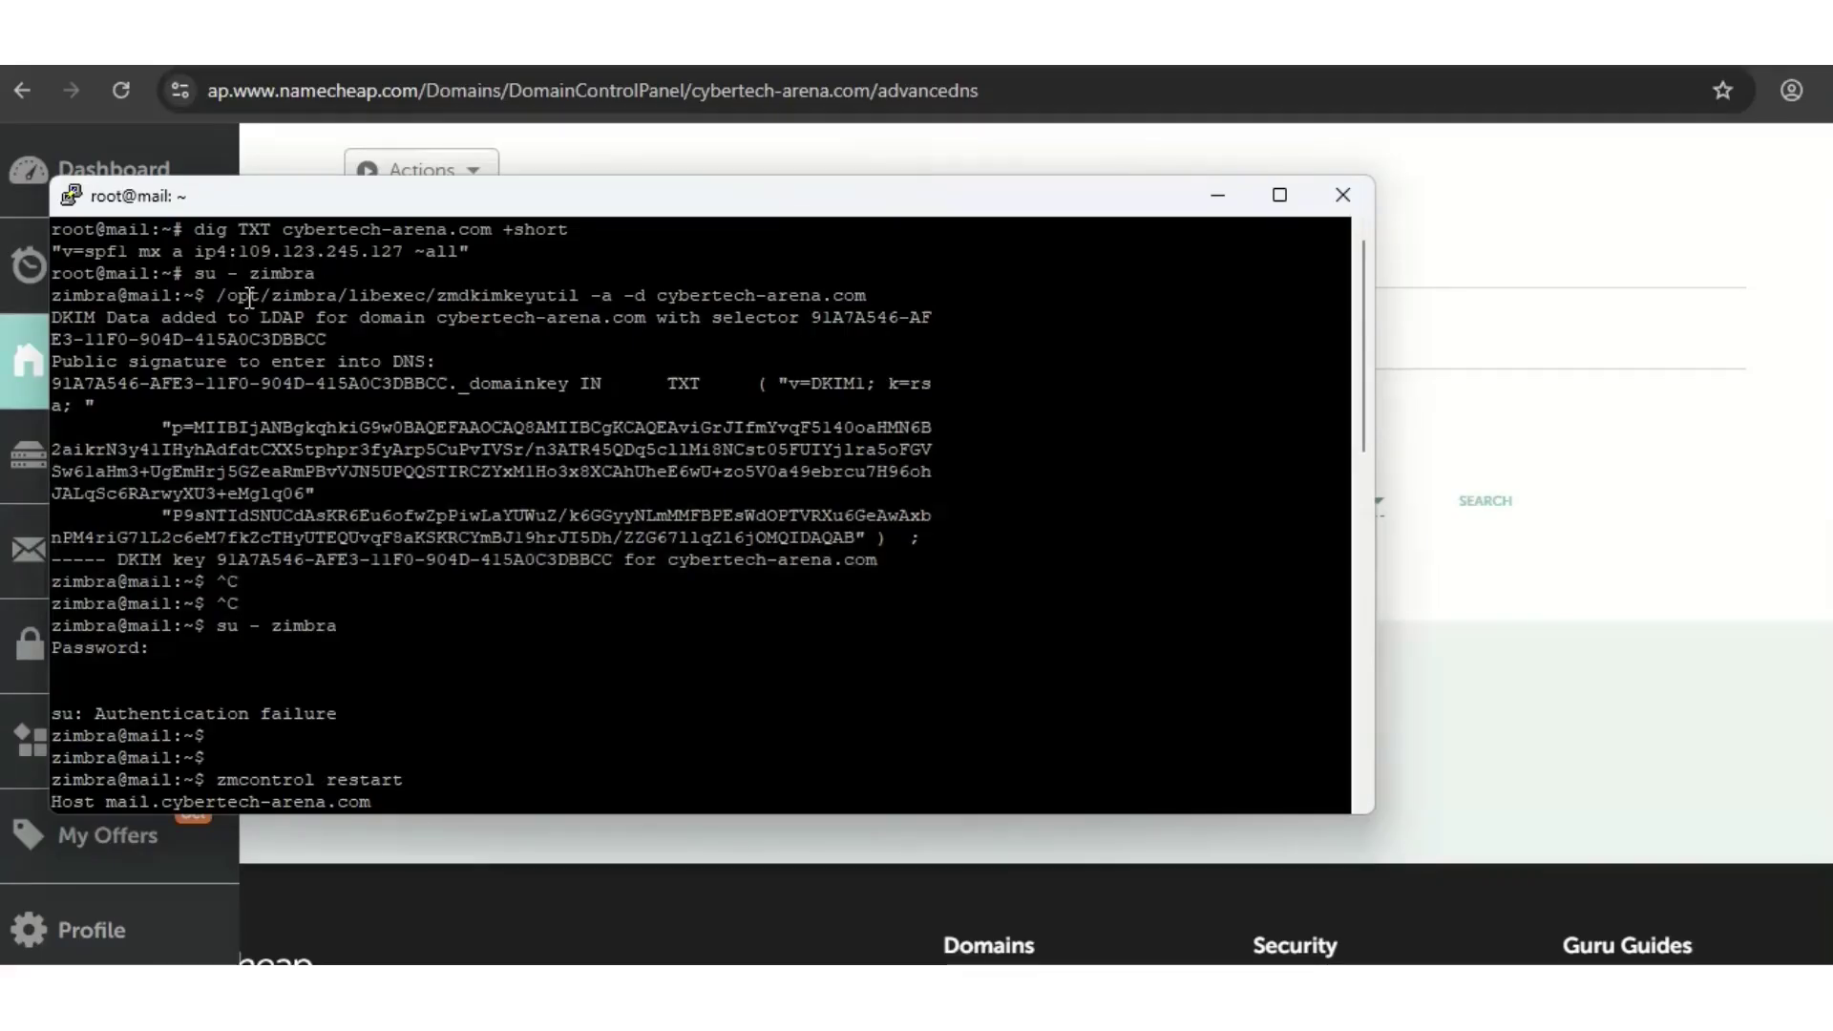
# Step: Copy the DKIM selector host name ending in _domainkey from the zmdkimkeyutil output
pyautogui.moveTo(220, 296); pyautogui.dragTo(874, 290)
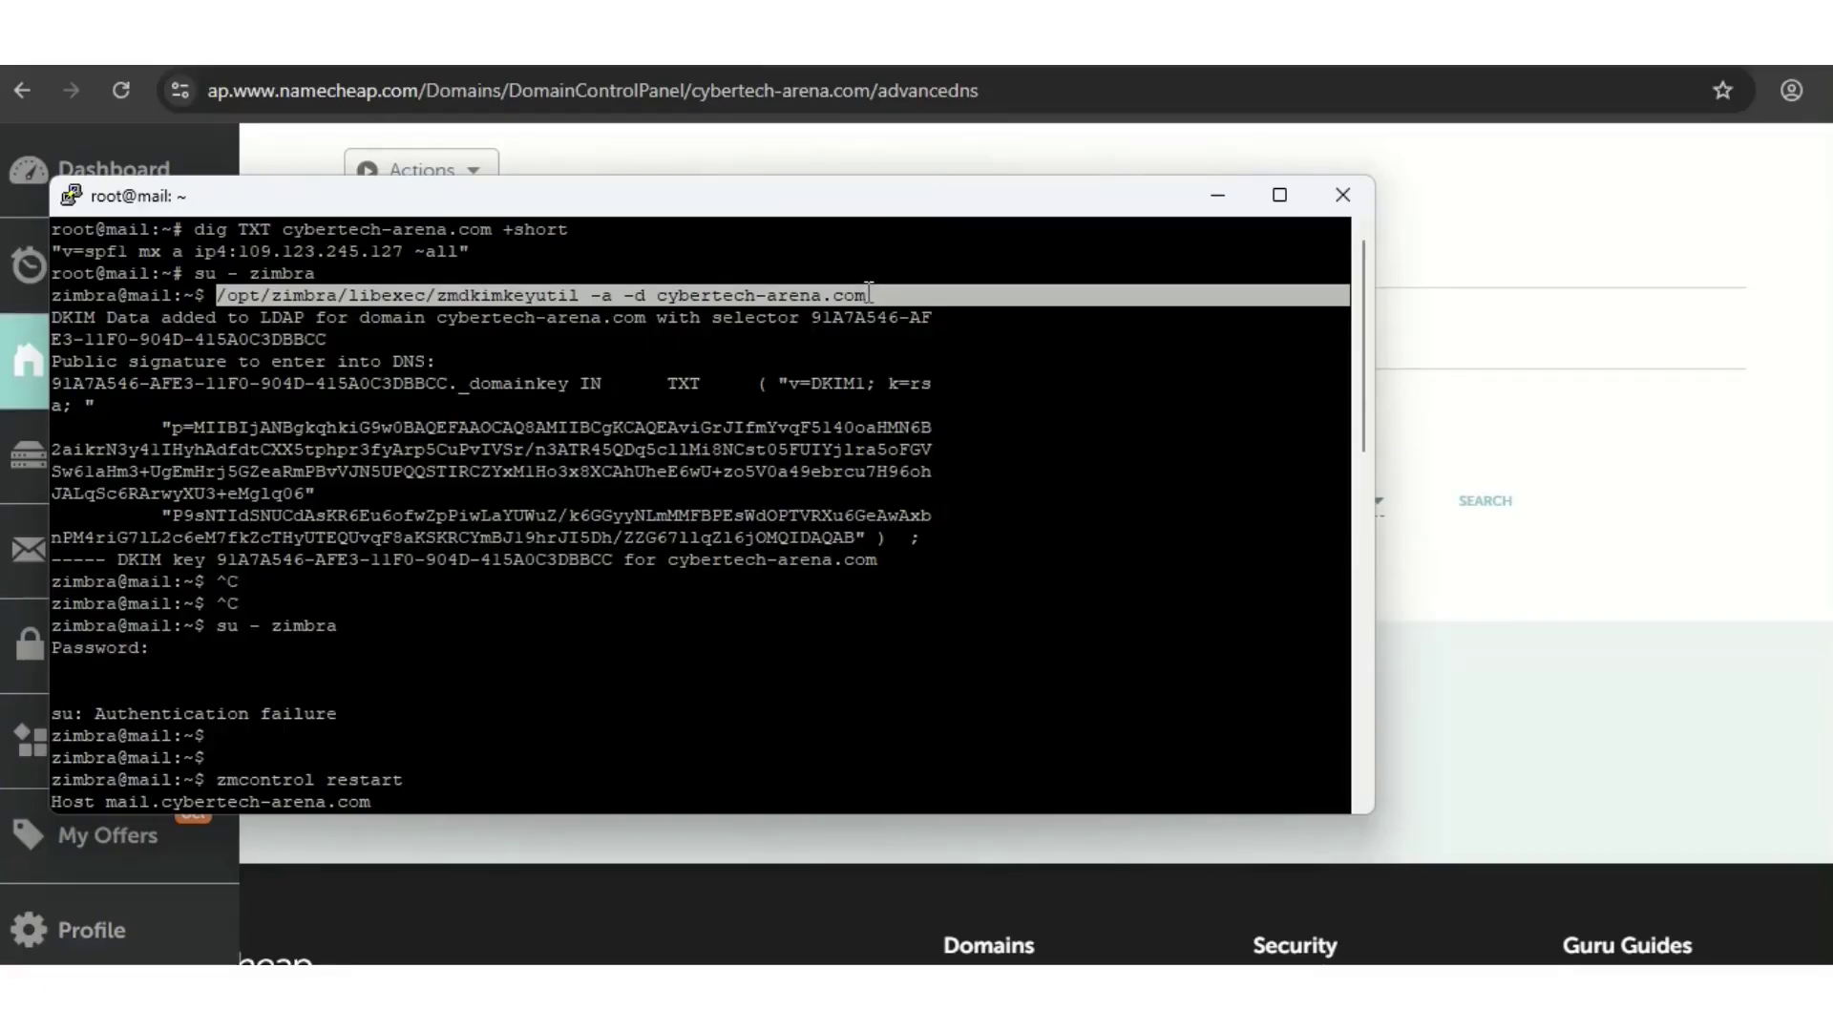
pyautogui.moveTo(869, 295); pyautogui.dragTo(663, 305)
pyautogui.doubleClick(664, 297)
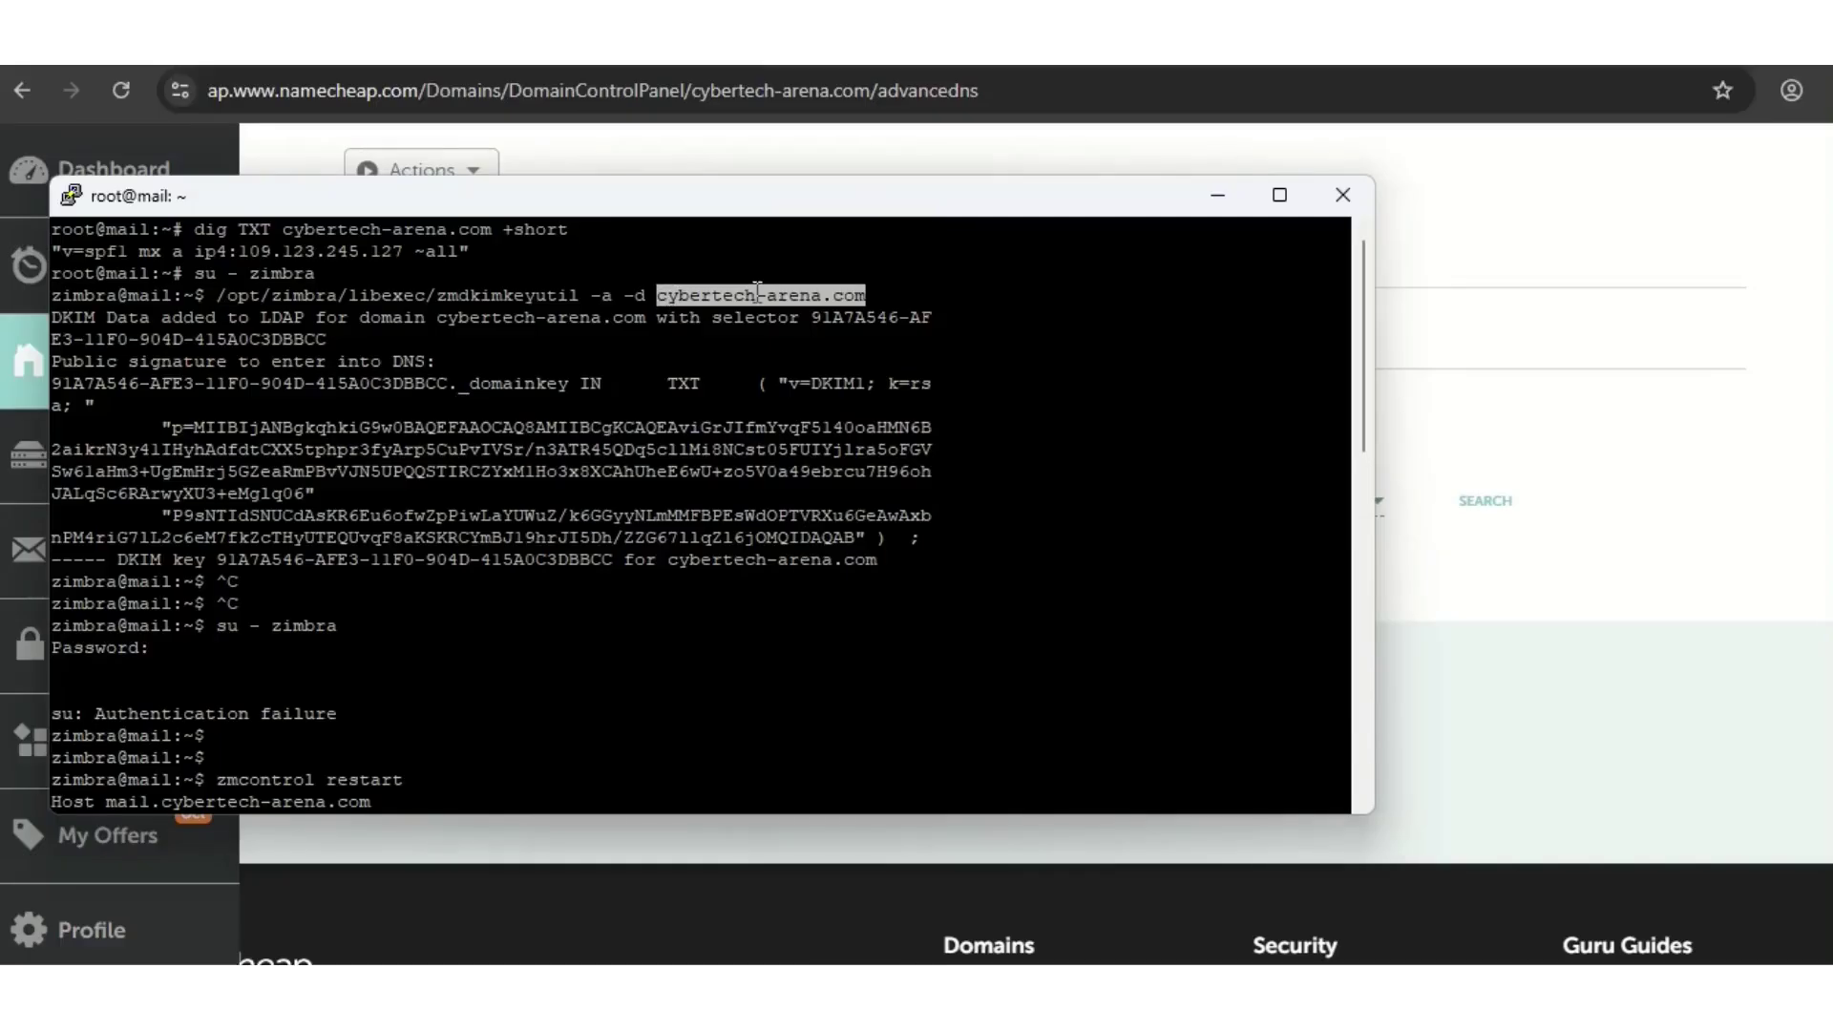
pyautogui.click(739, 351)
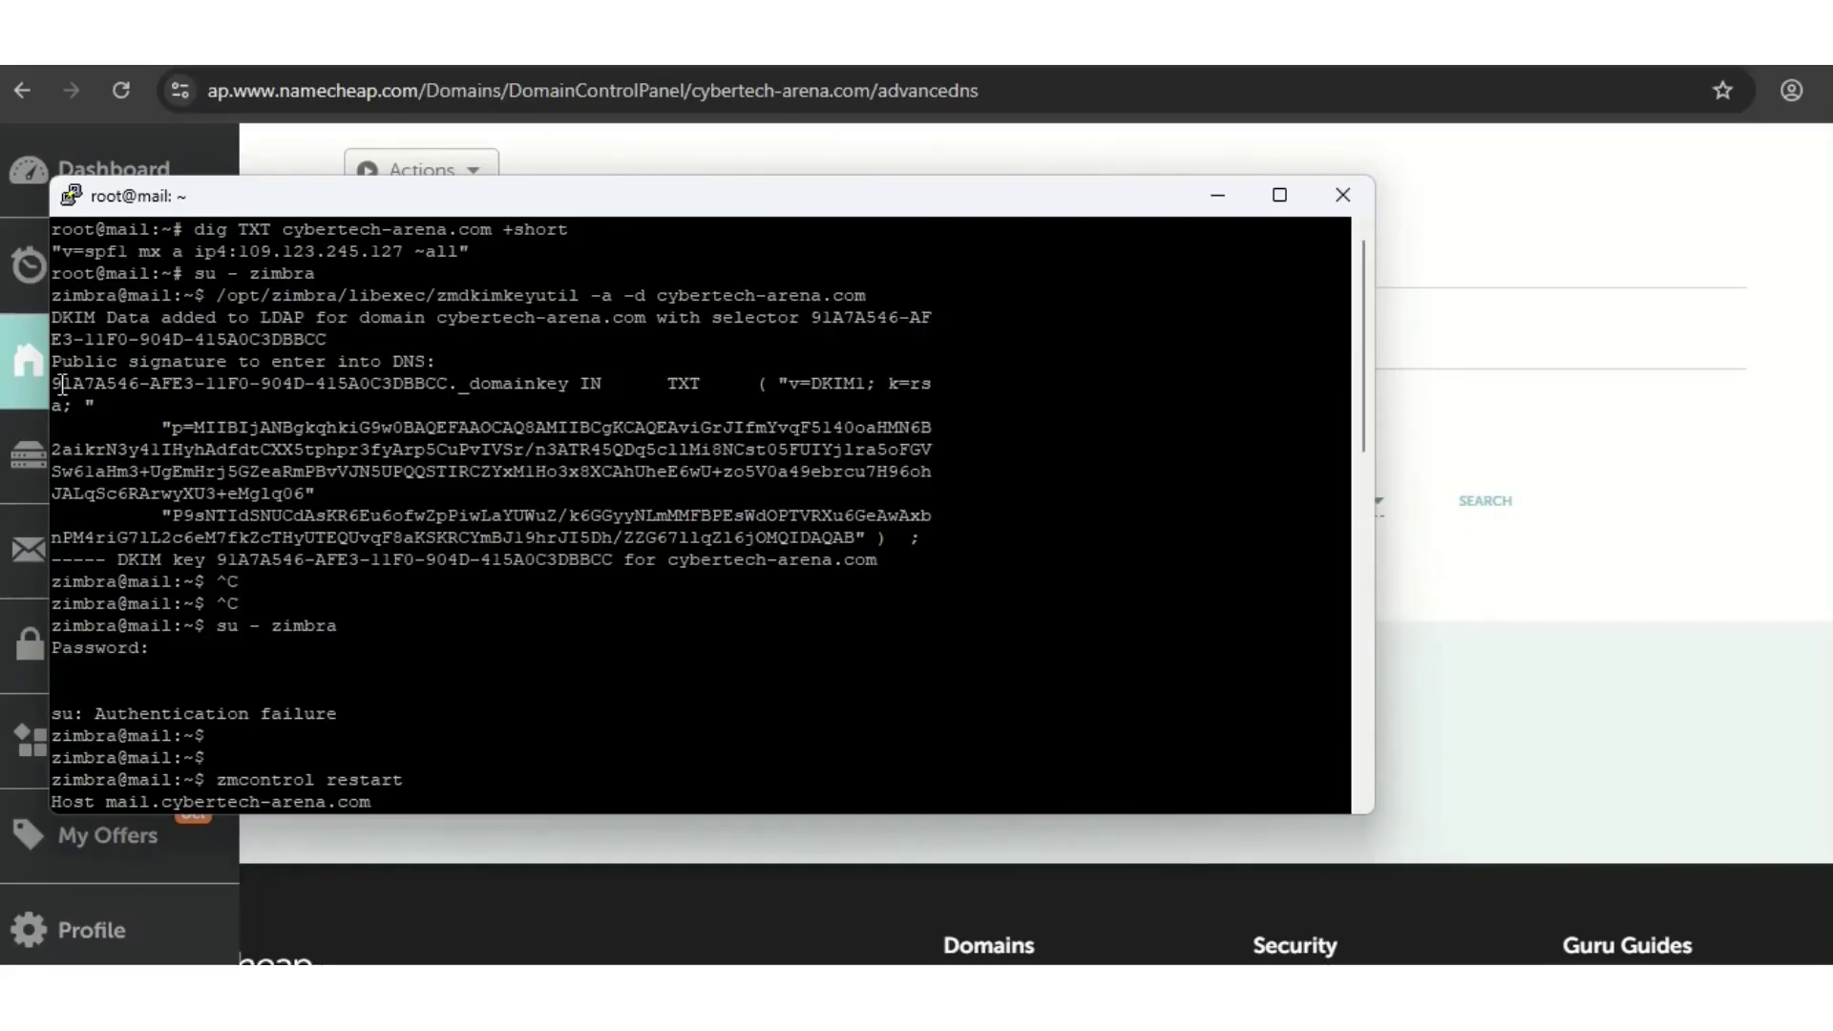
pyautogui.moveTo(52, 386); pyautogui.dragTo(568, 373)
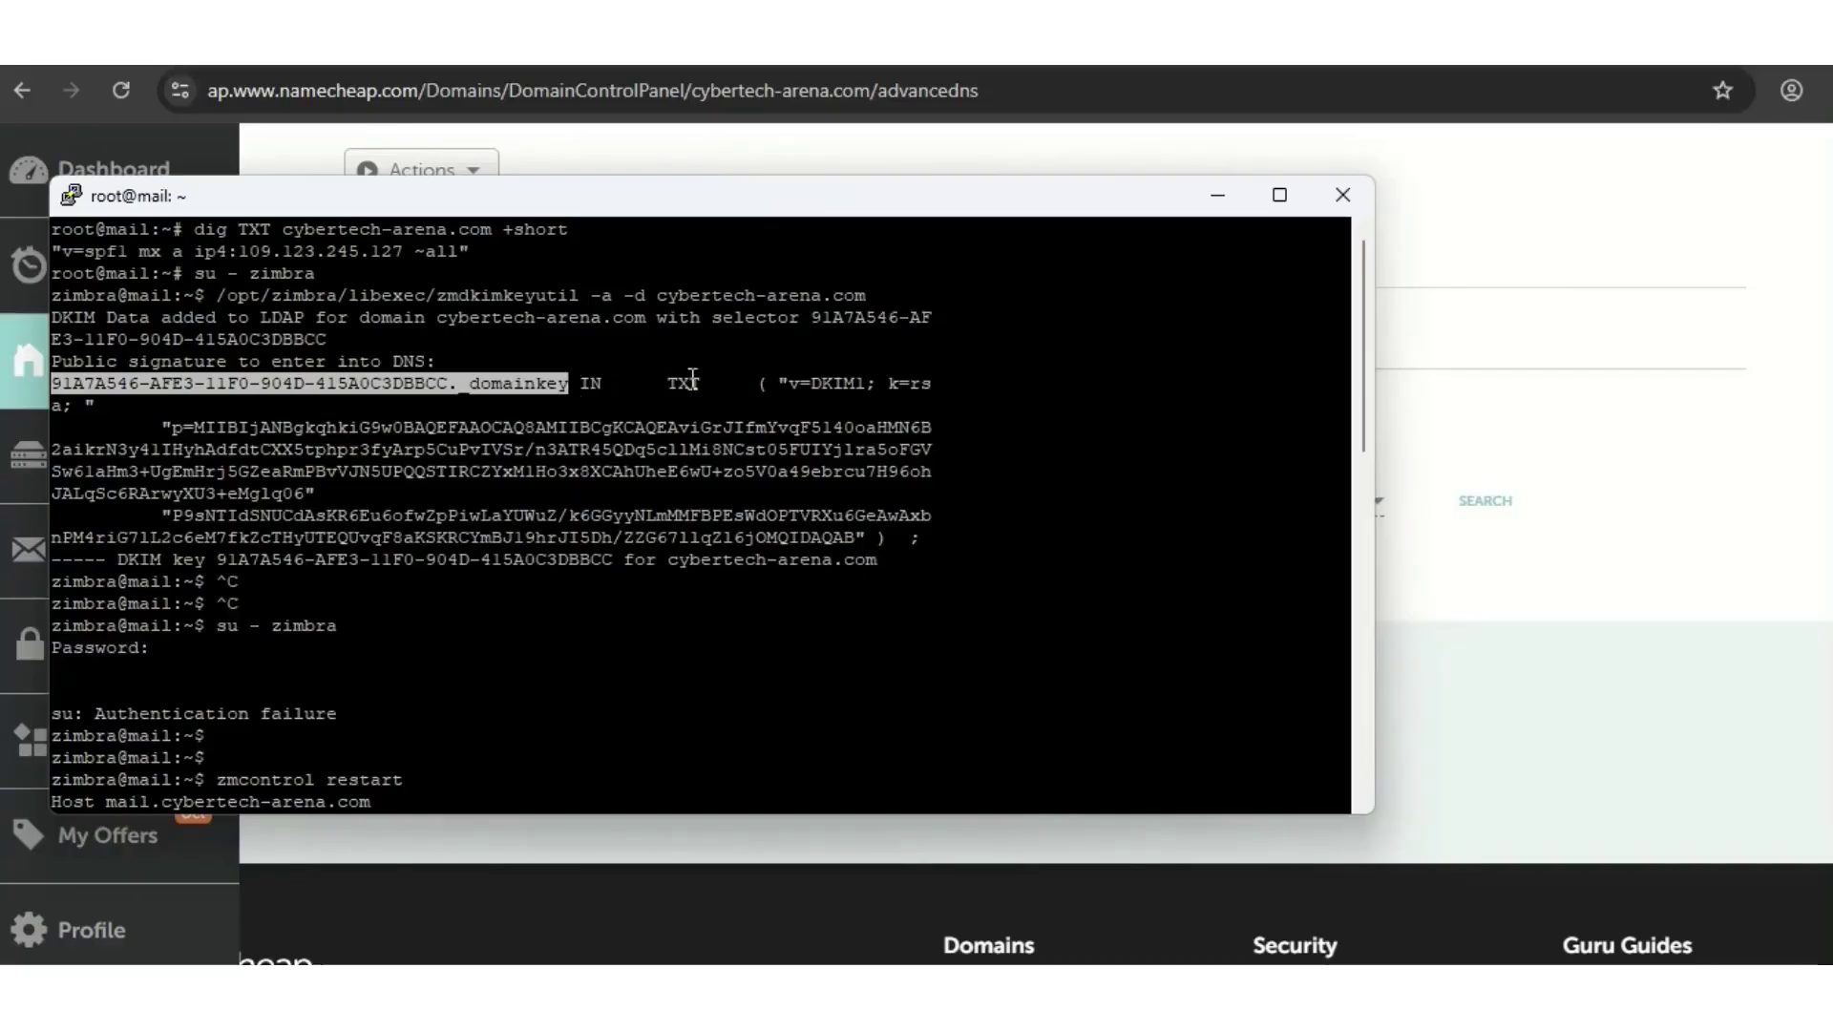
pyautogui.click(854, 155)
# Step: Check Namecheap's TXT records against the v=DKIM1 key value selected in PuTTY's DKIM output
pyautogui.scroll(5, 766, 377)
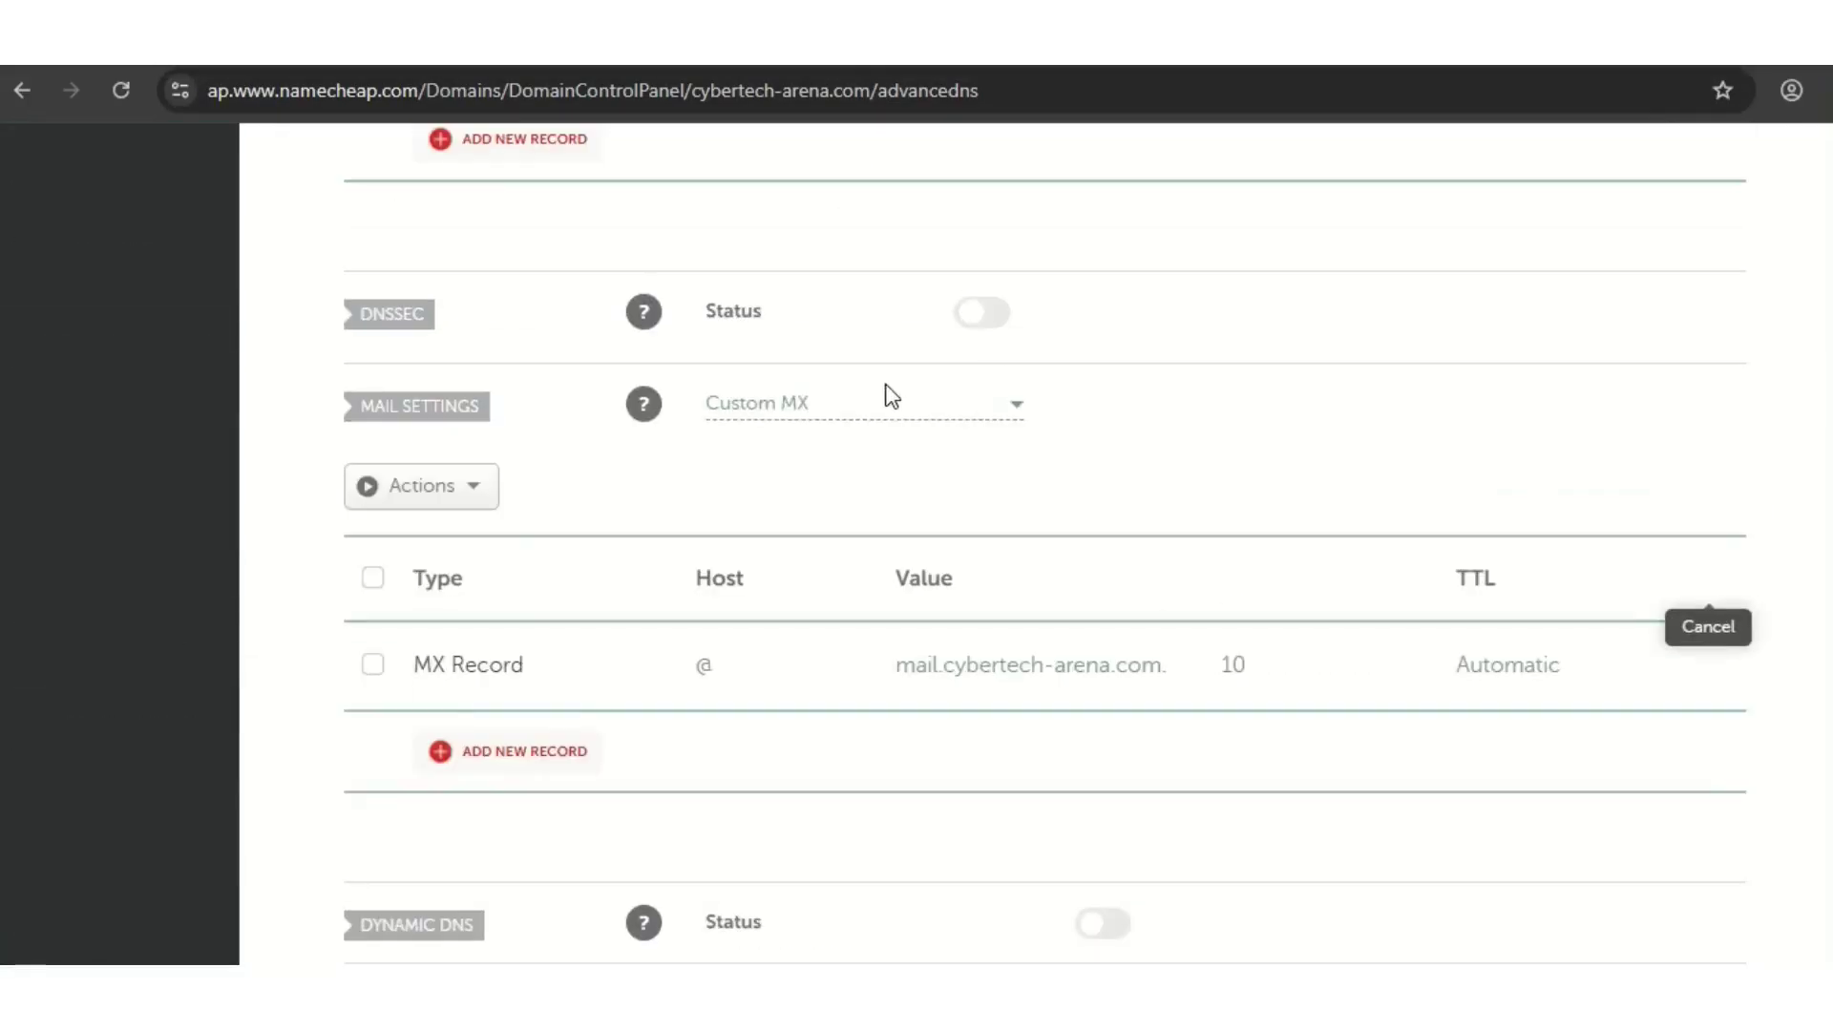
pyautogui.scroll(4, 901, 426)
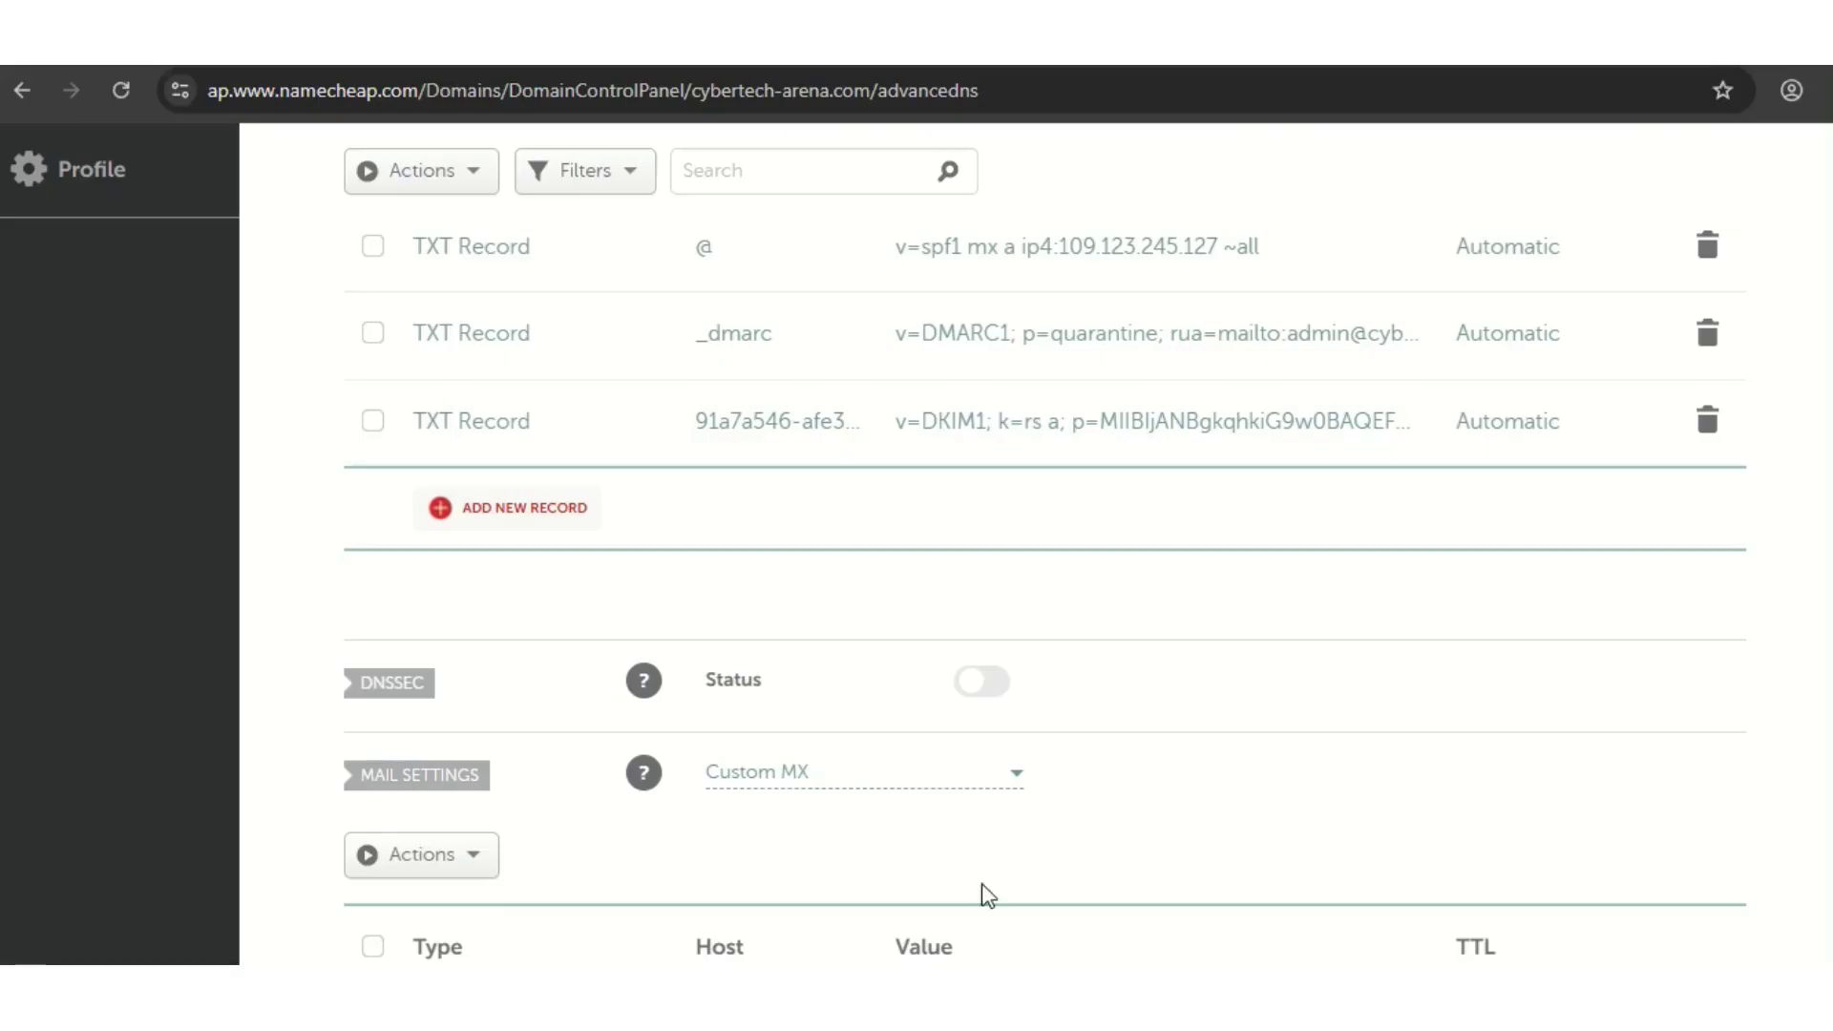
pyautogui.hotkey('alt', 'Tab')
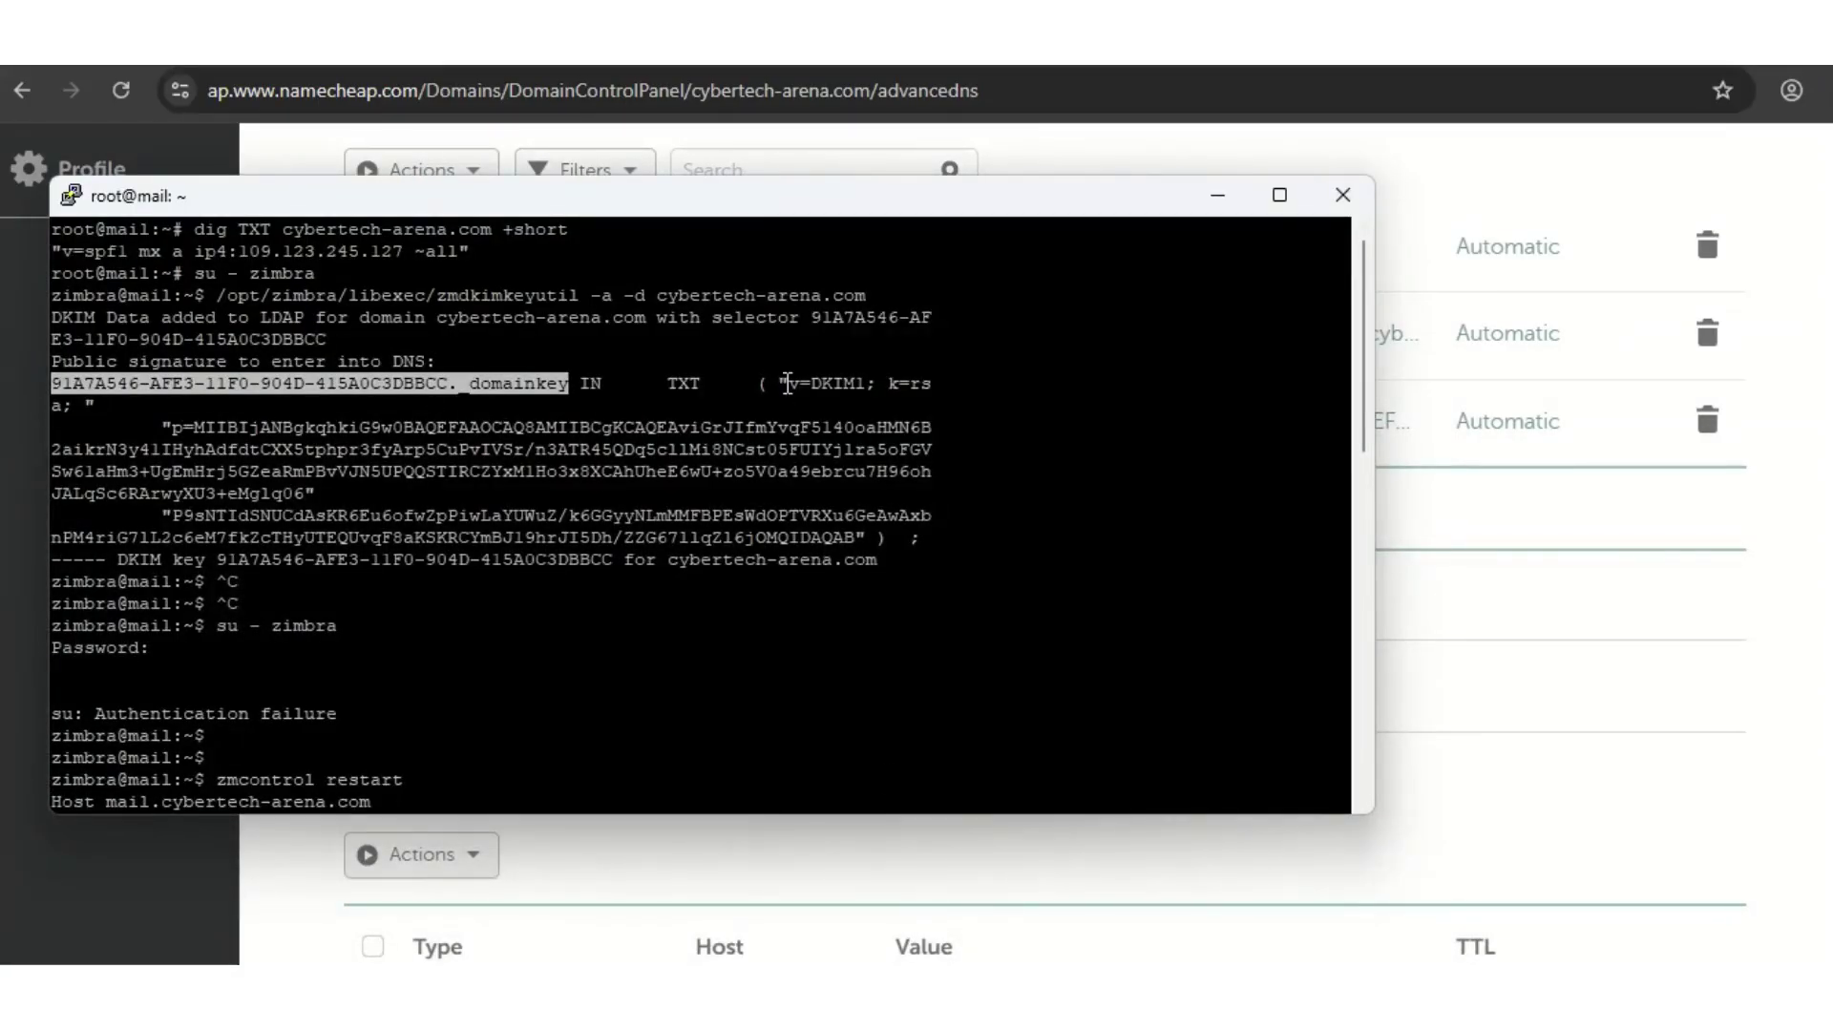
pyautogui.moveTo(772, 383); pyautogui.dragTo(866, 538)
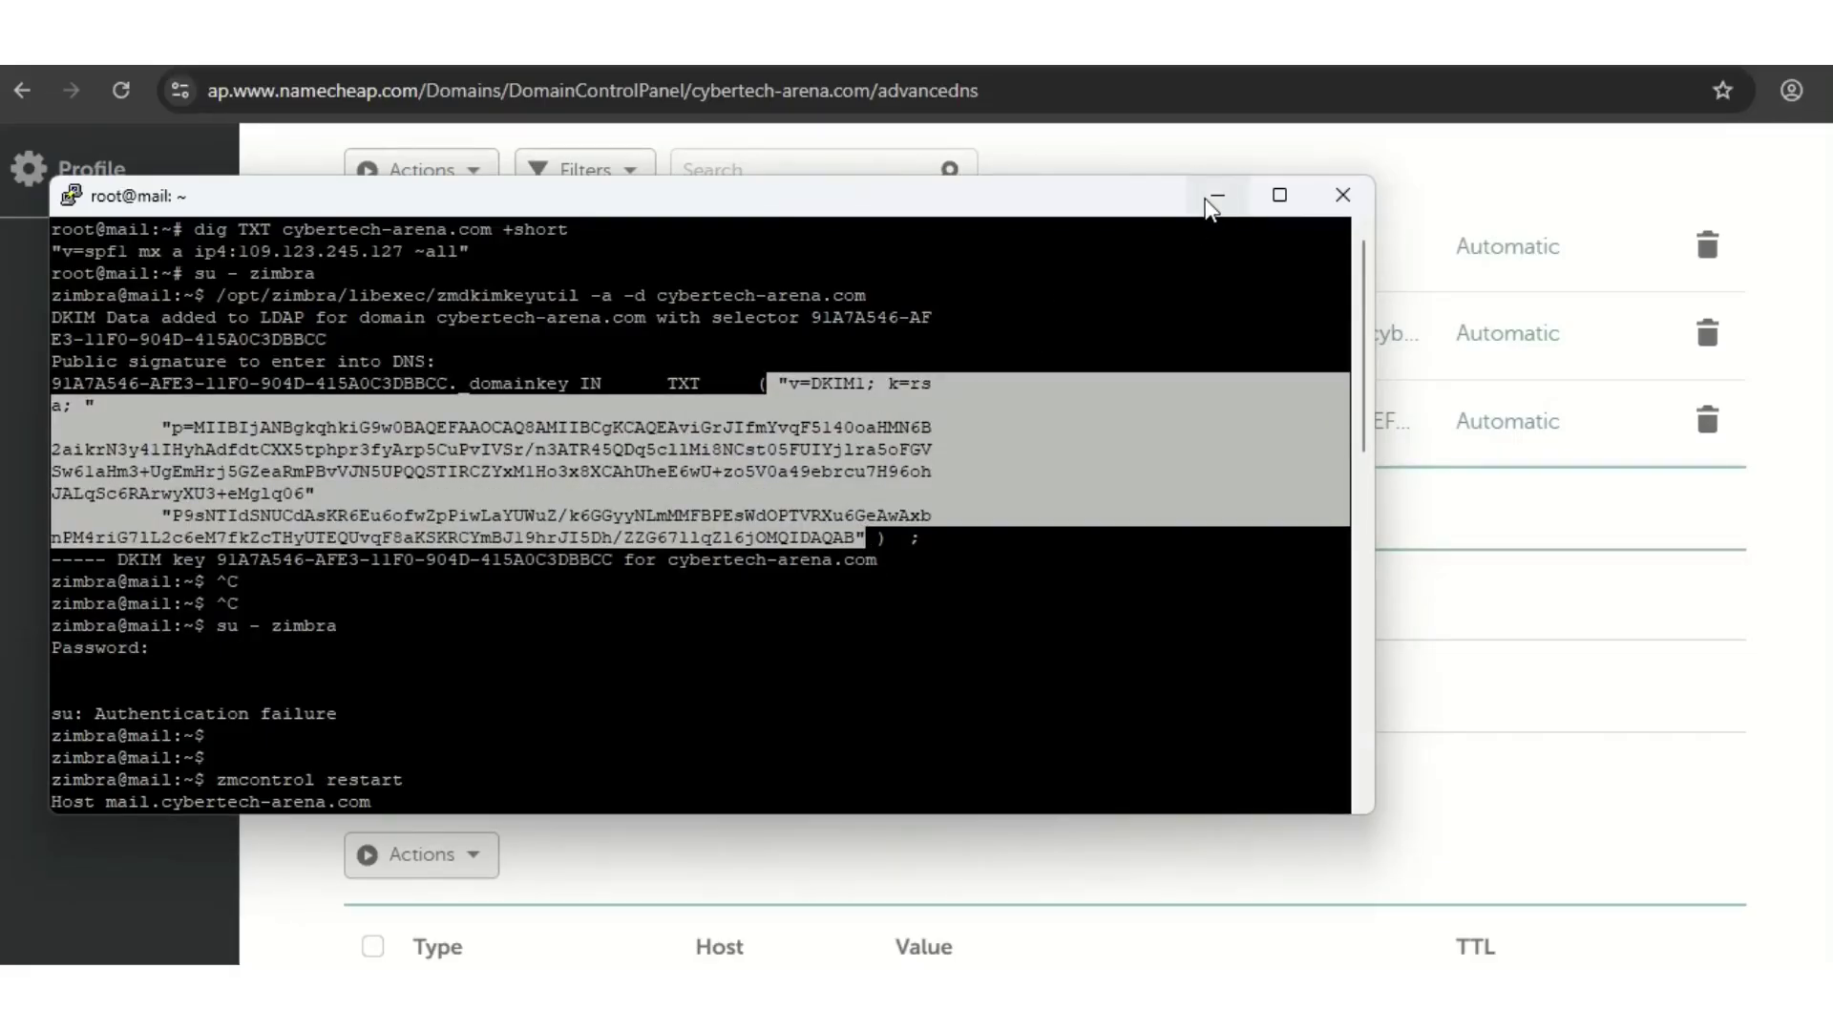
pyautogui.click(1470, 489)
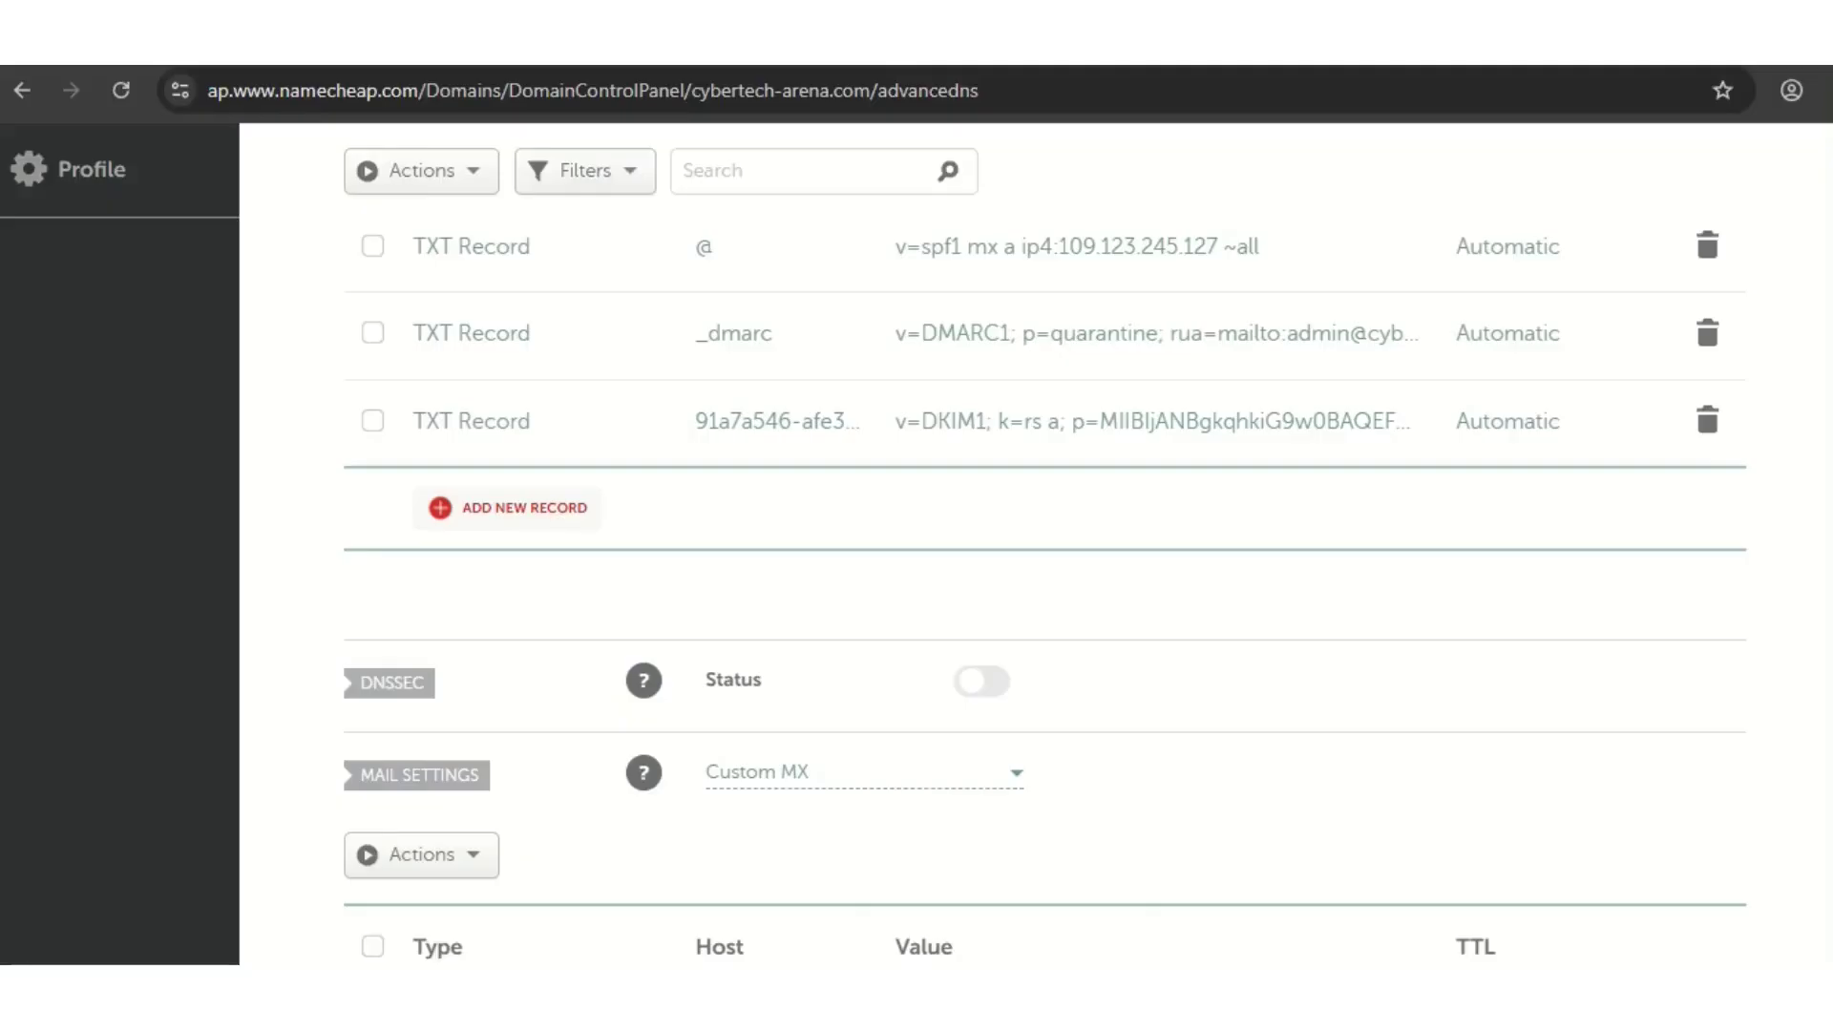
pyautogui.hotkey('ctrl', 'Tab')
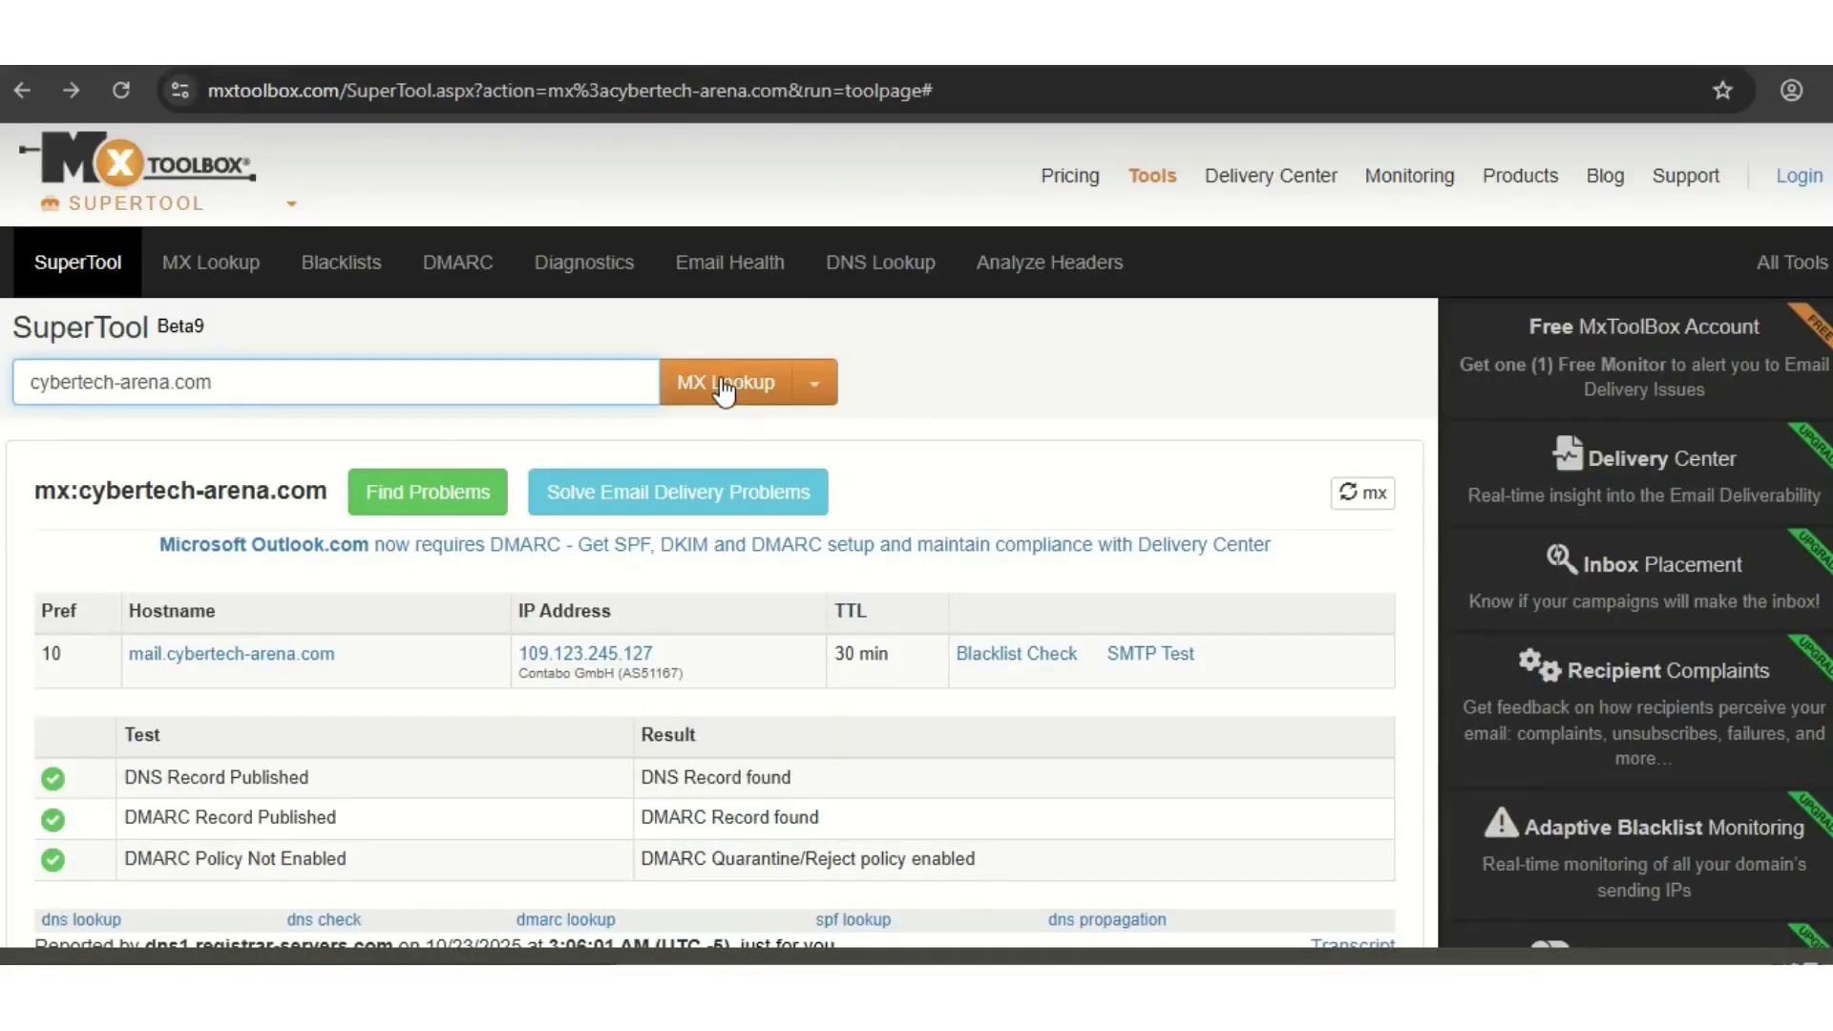
# Step: Run the MXToolbox MX Lookup for cybertech-arena.com and review the MX and DMARC results
pyautogui.click(723, 384)
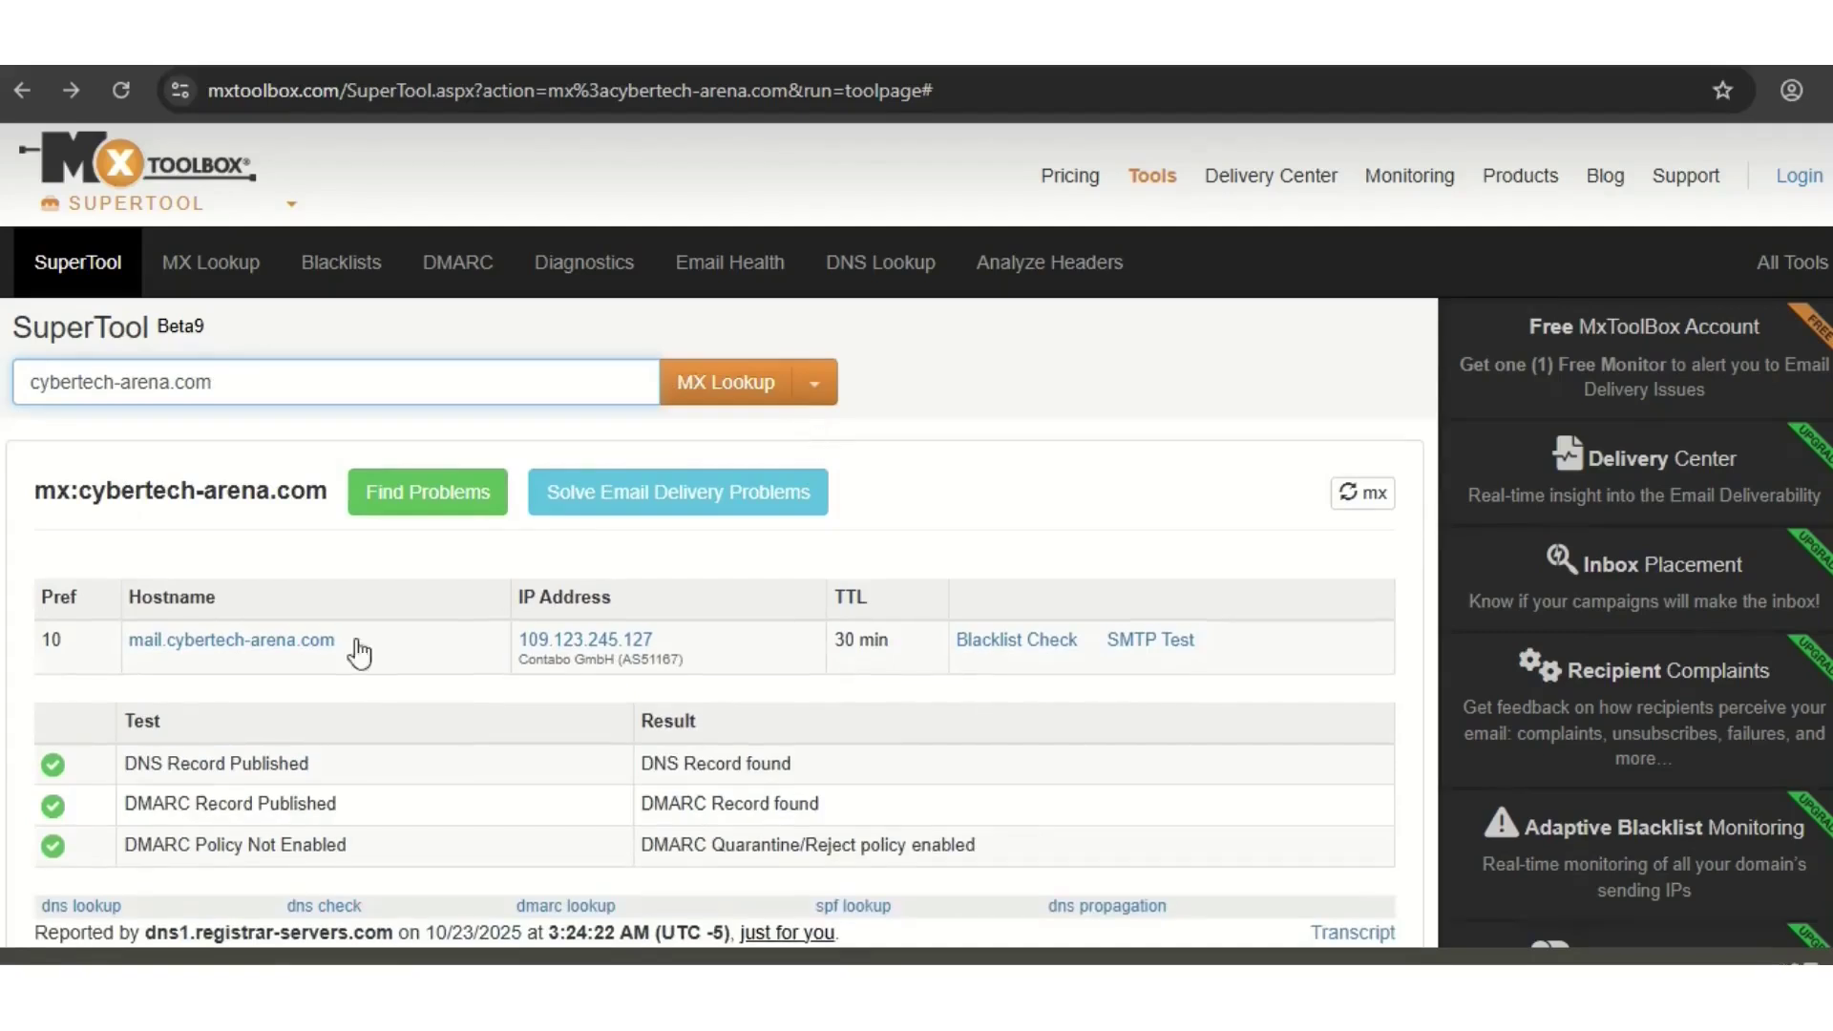
pyautogui.scroll(-1, 319, 736)
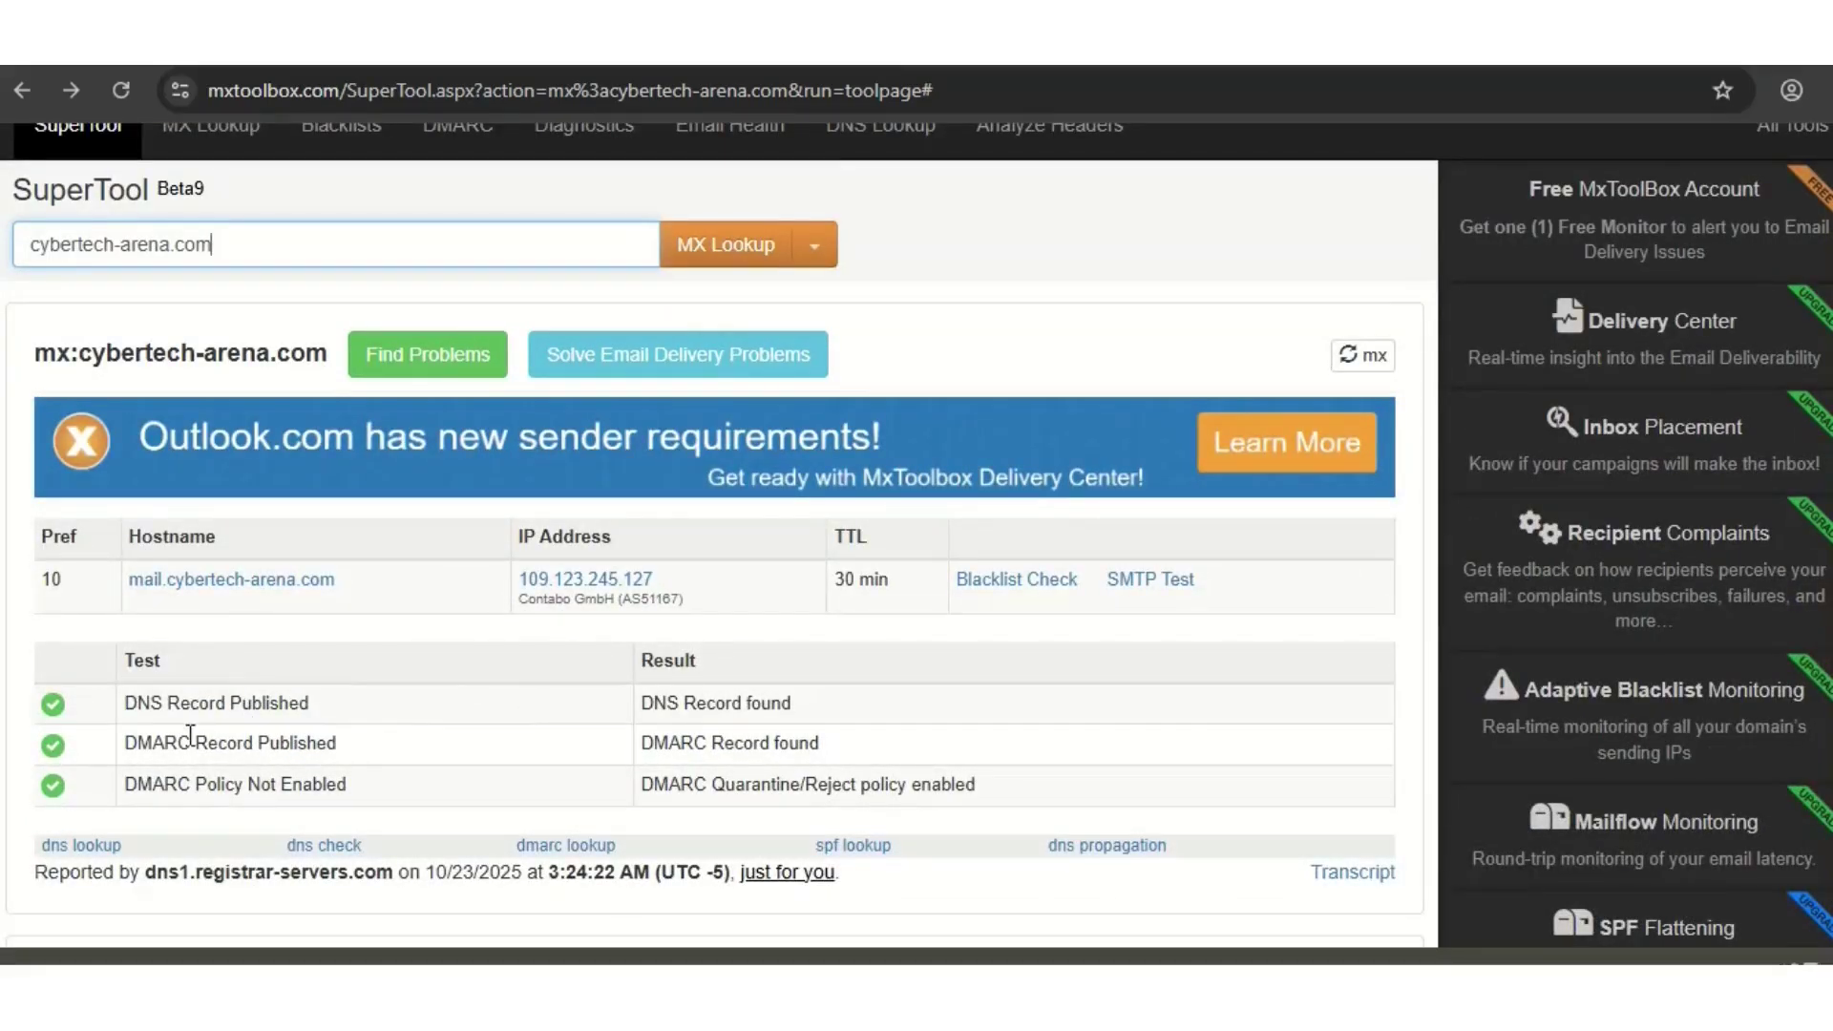
pyautogui.scroll(-2, 535, 716)
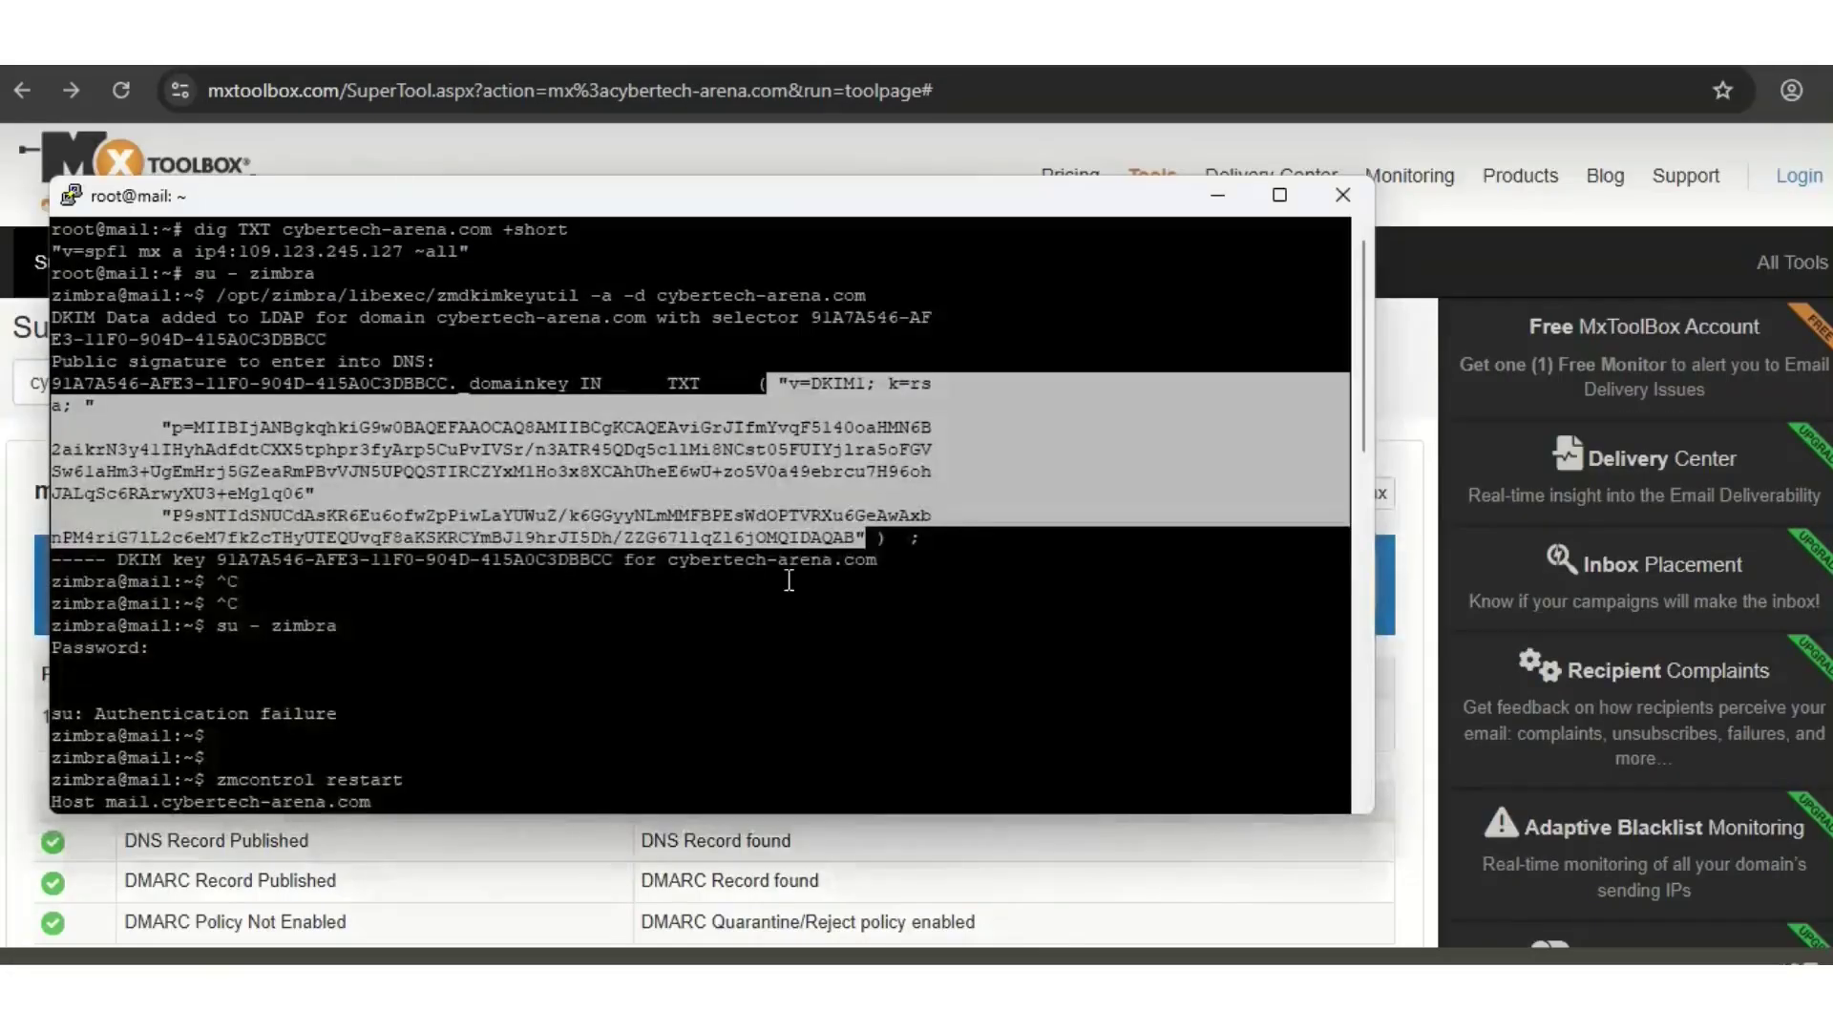
pyautogui.scroll(-4, 724, 582)
pyautogui.scroll(4, 724, 583)
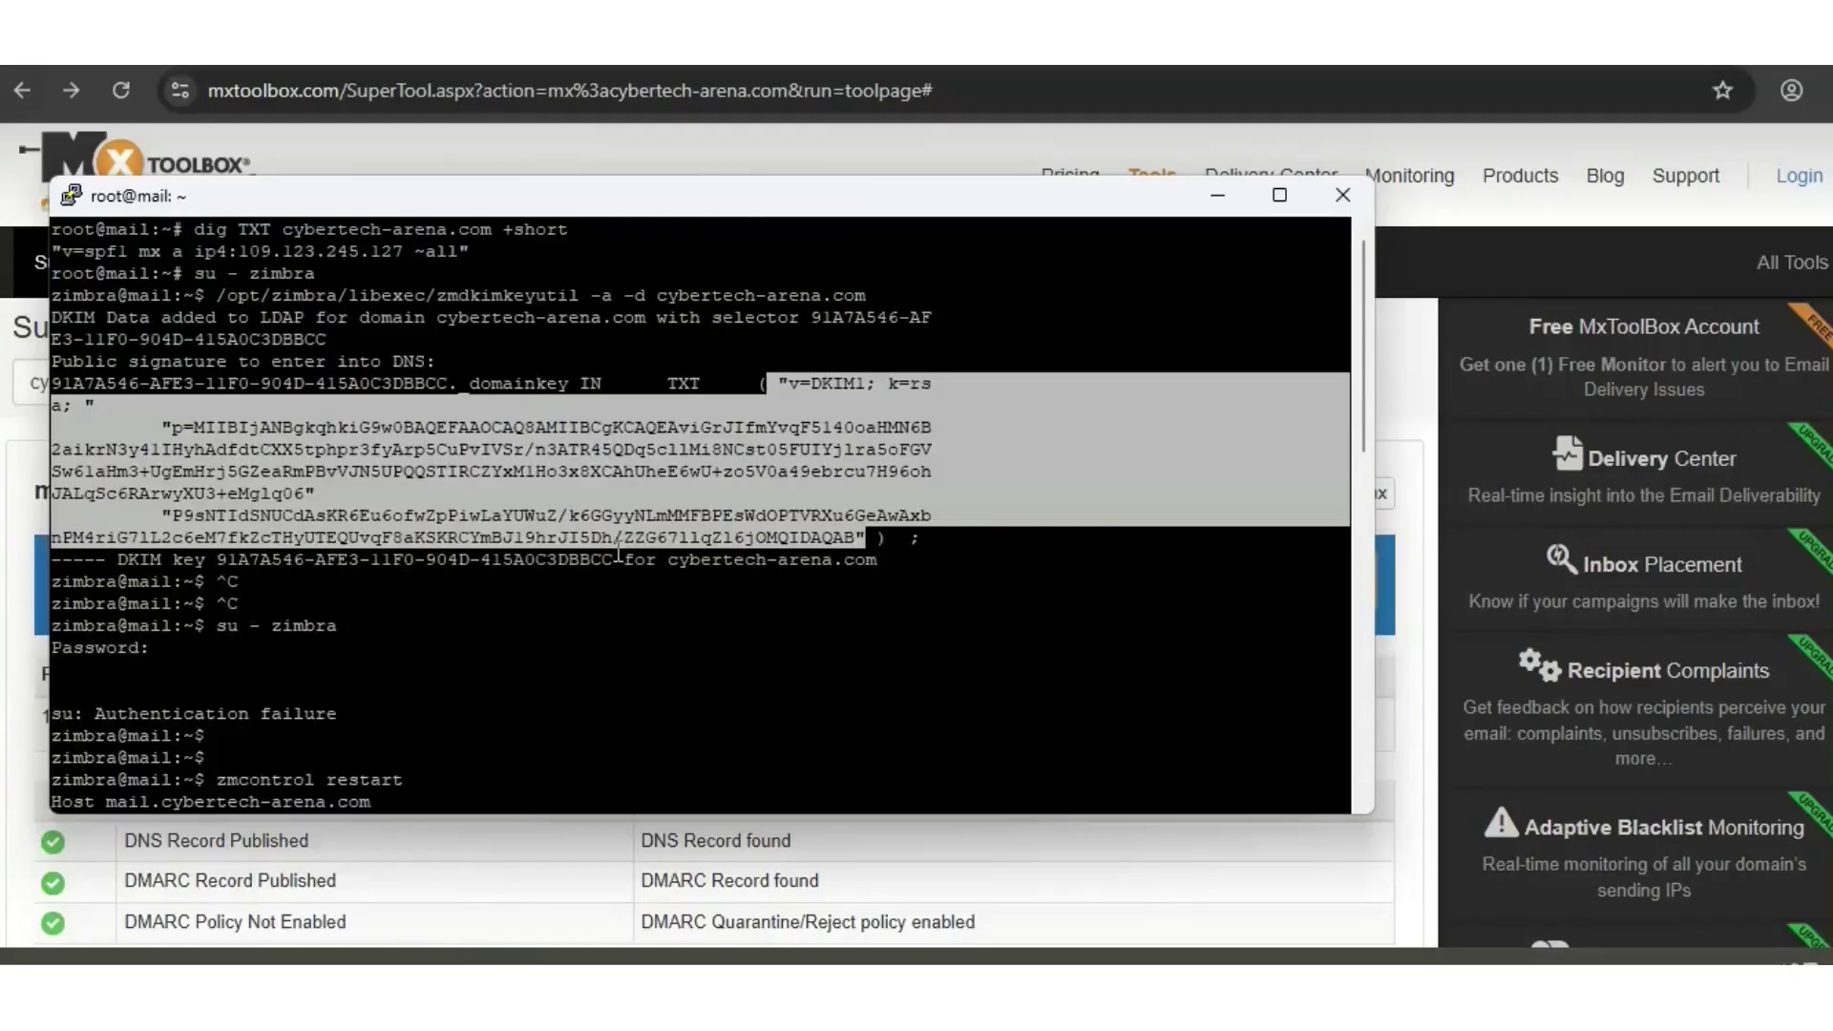
pyautogui.scroll(-4, 640, 529)
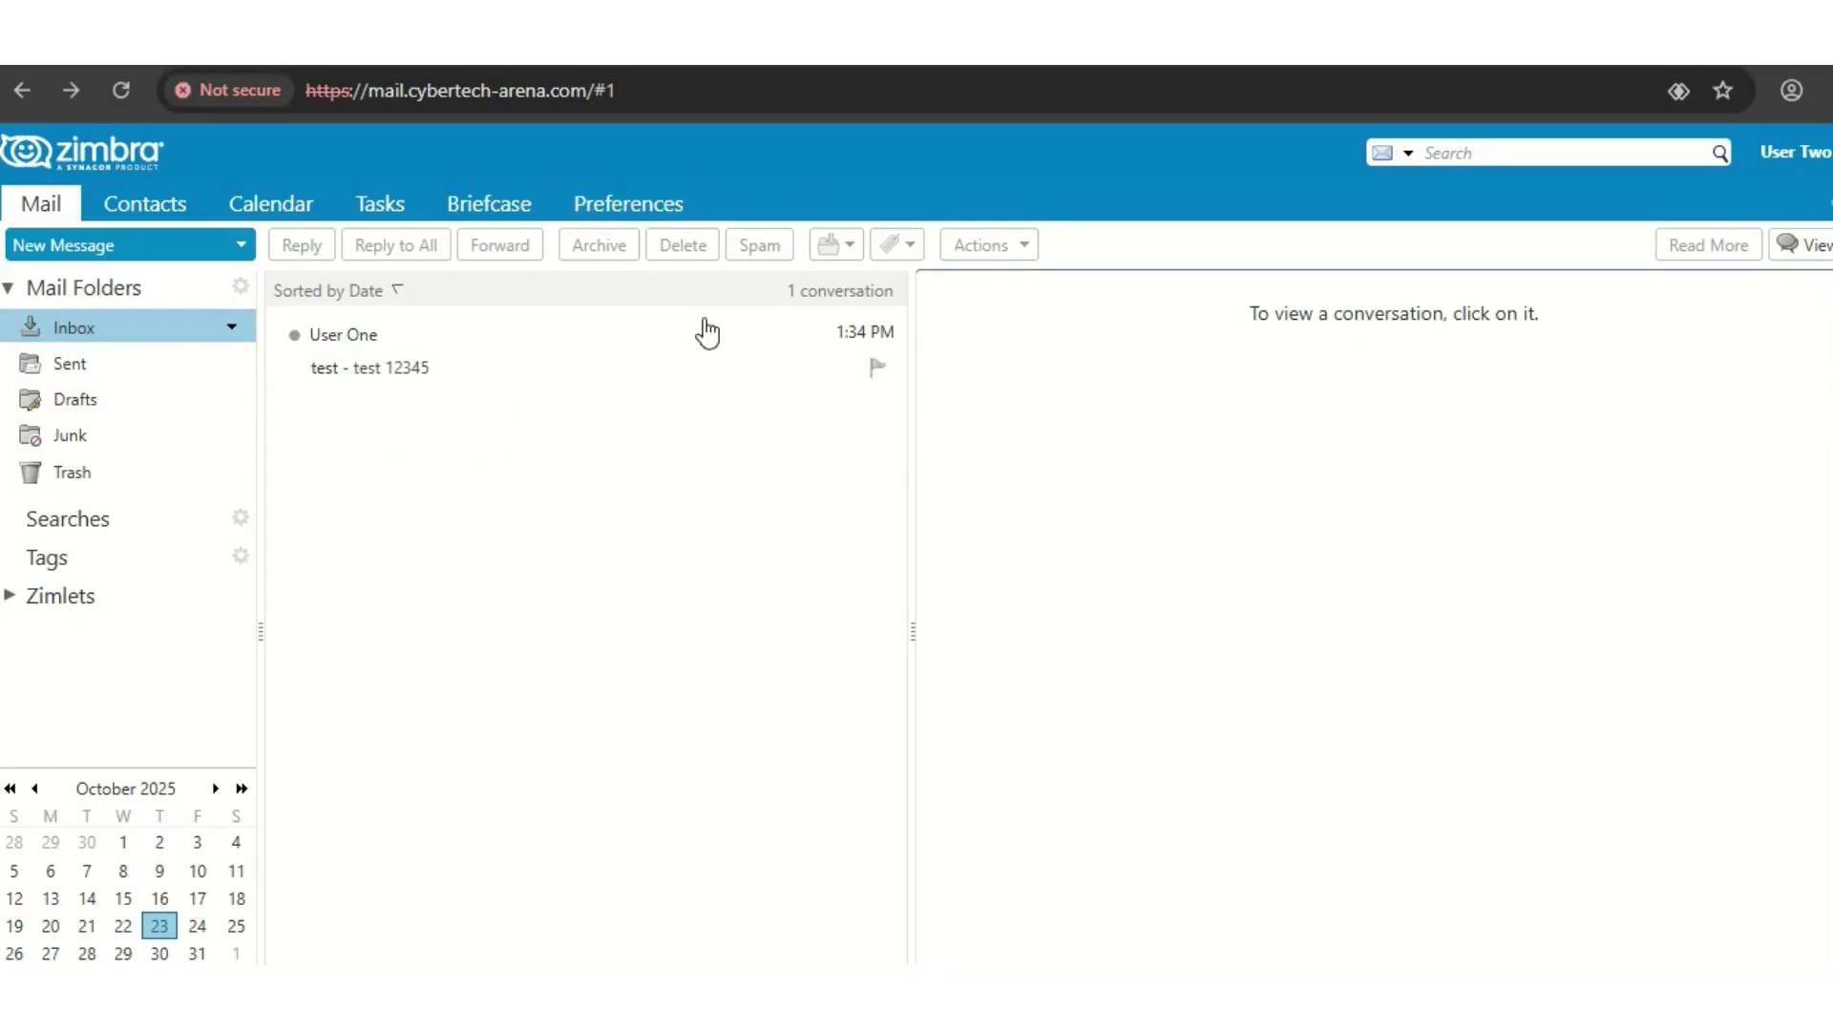
# Step: Open User Two's 'welcome note' in Gmail and expand its details showing mailed-by cybertech-arena.com
pyautogui.hotkey('ctrl', 'Tab')
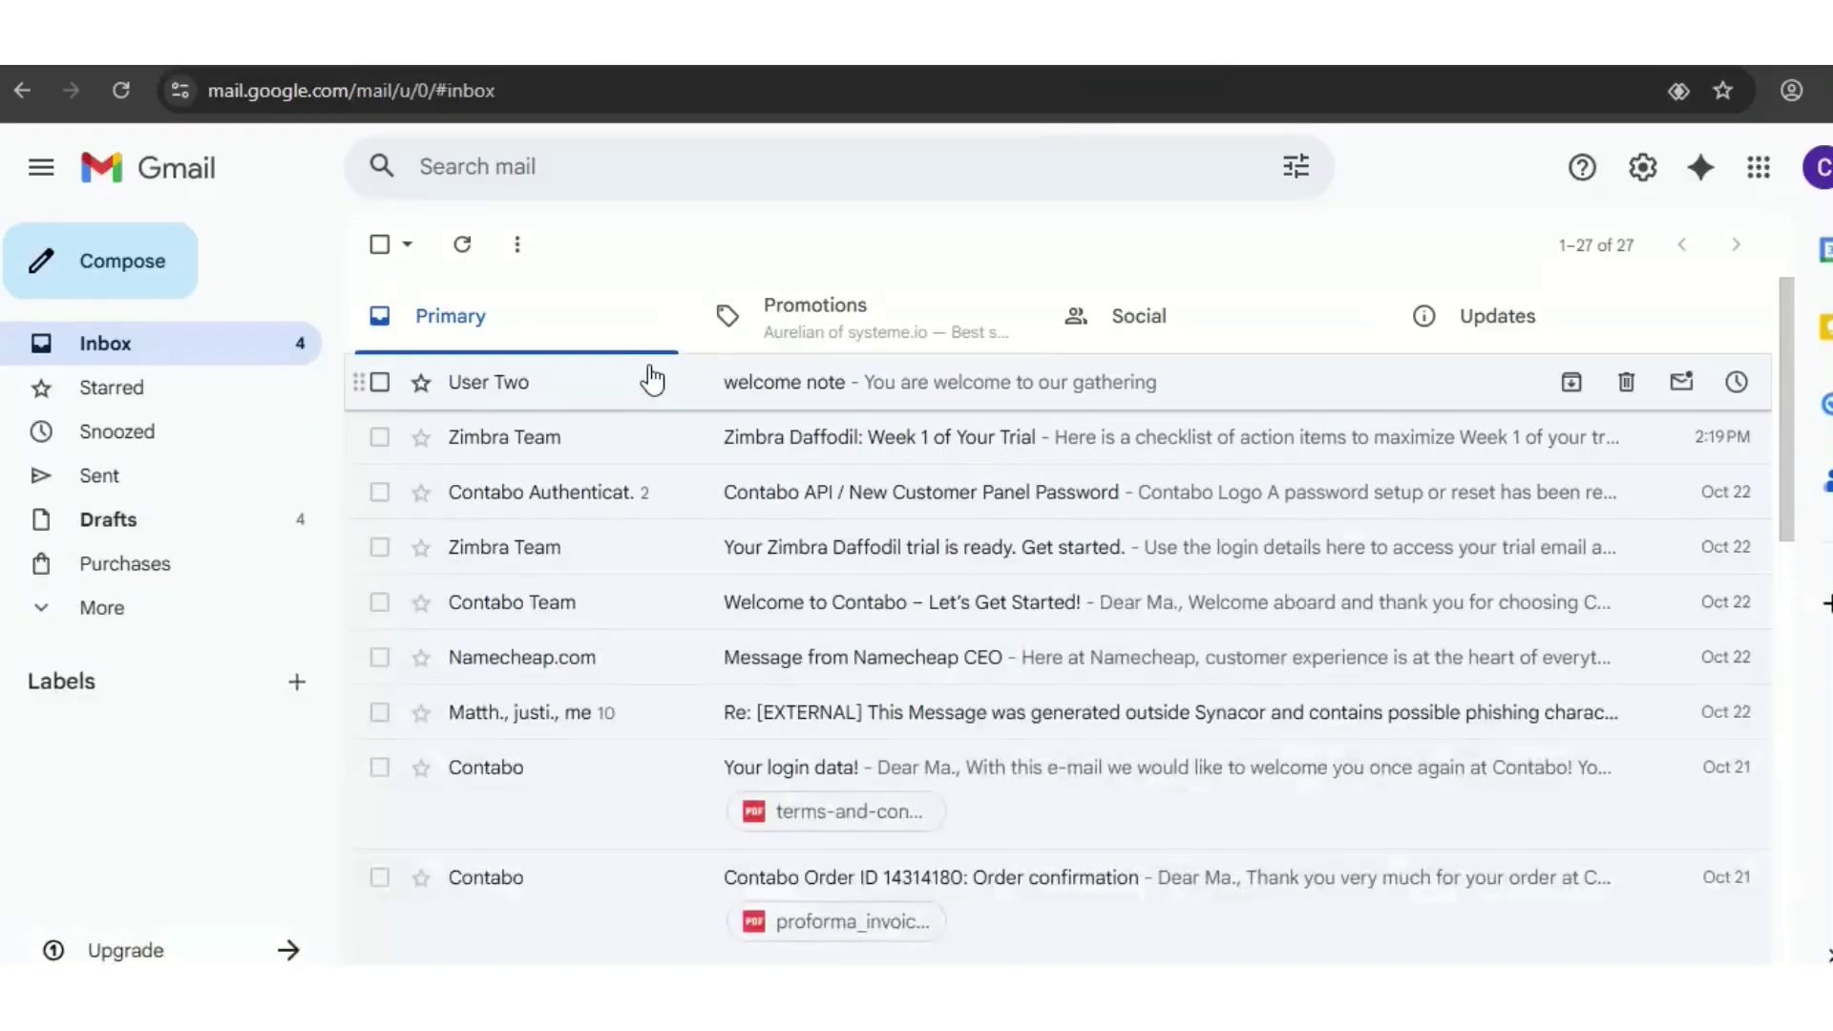
pyautogui.click(870, 385)
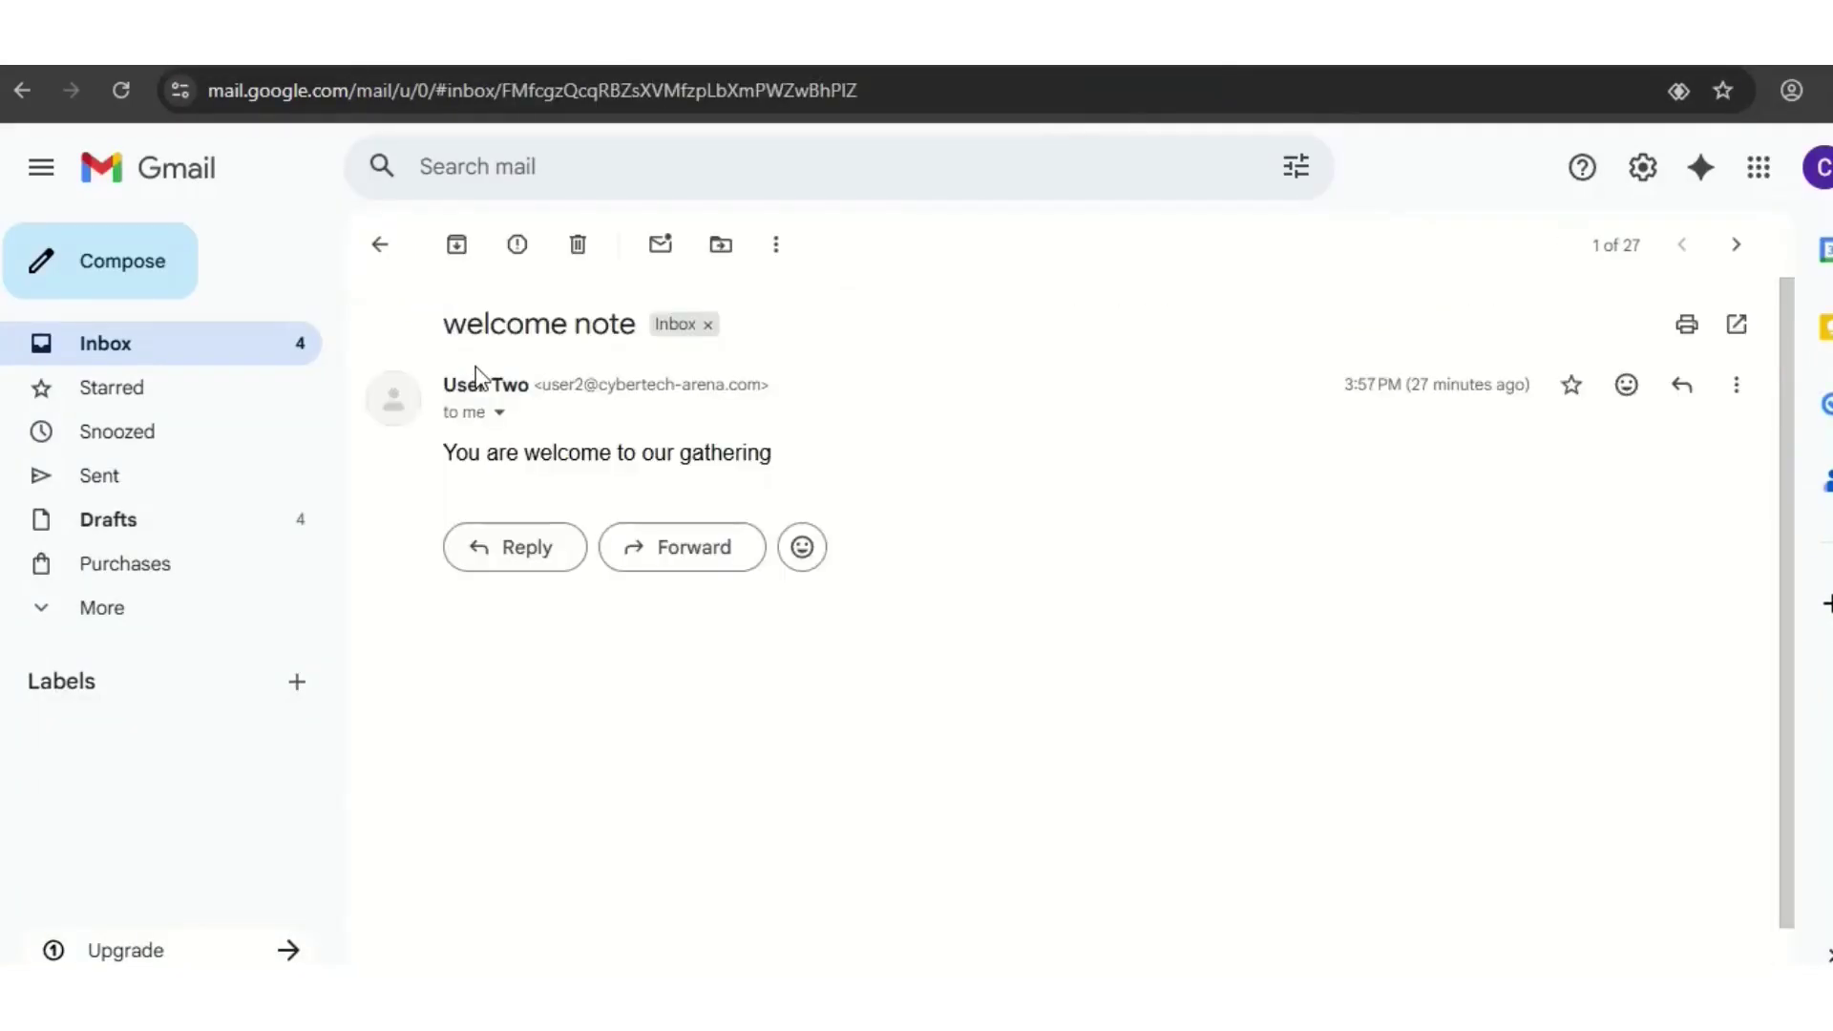
pyautogui.click(500, 412)
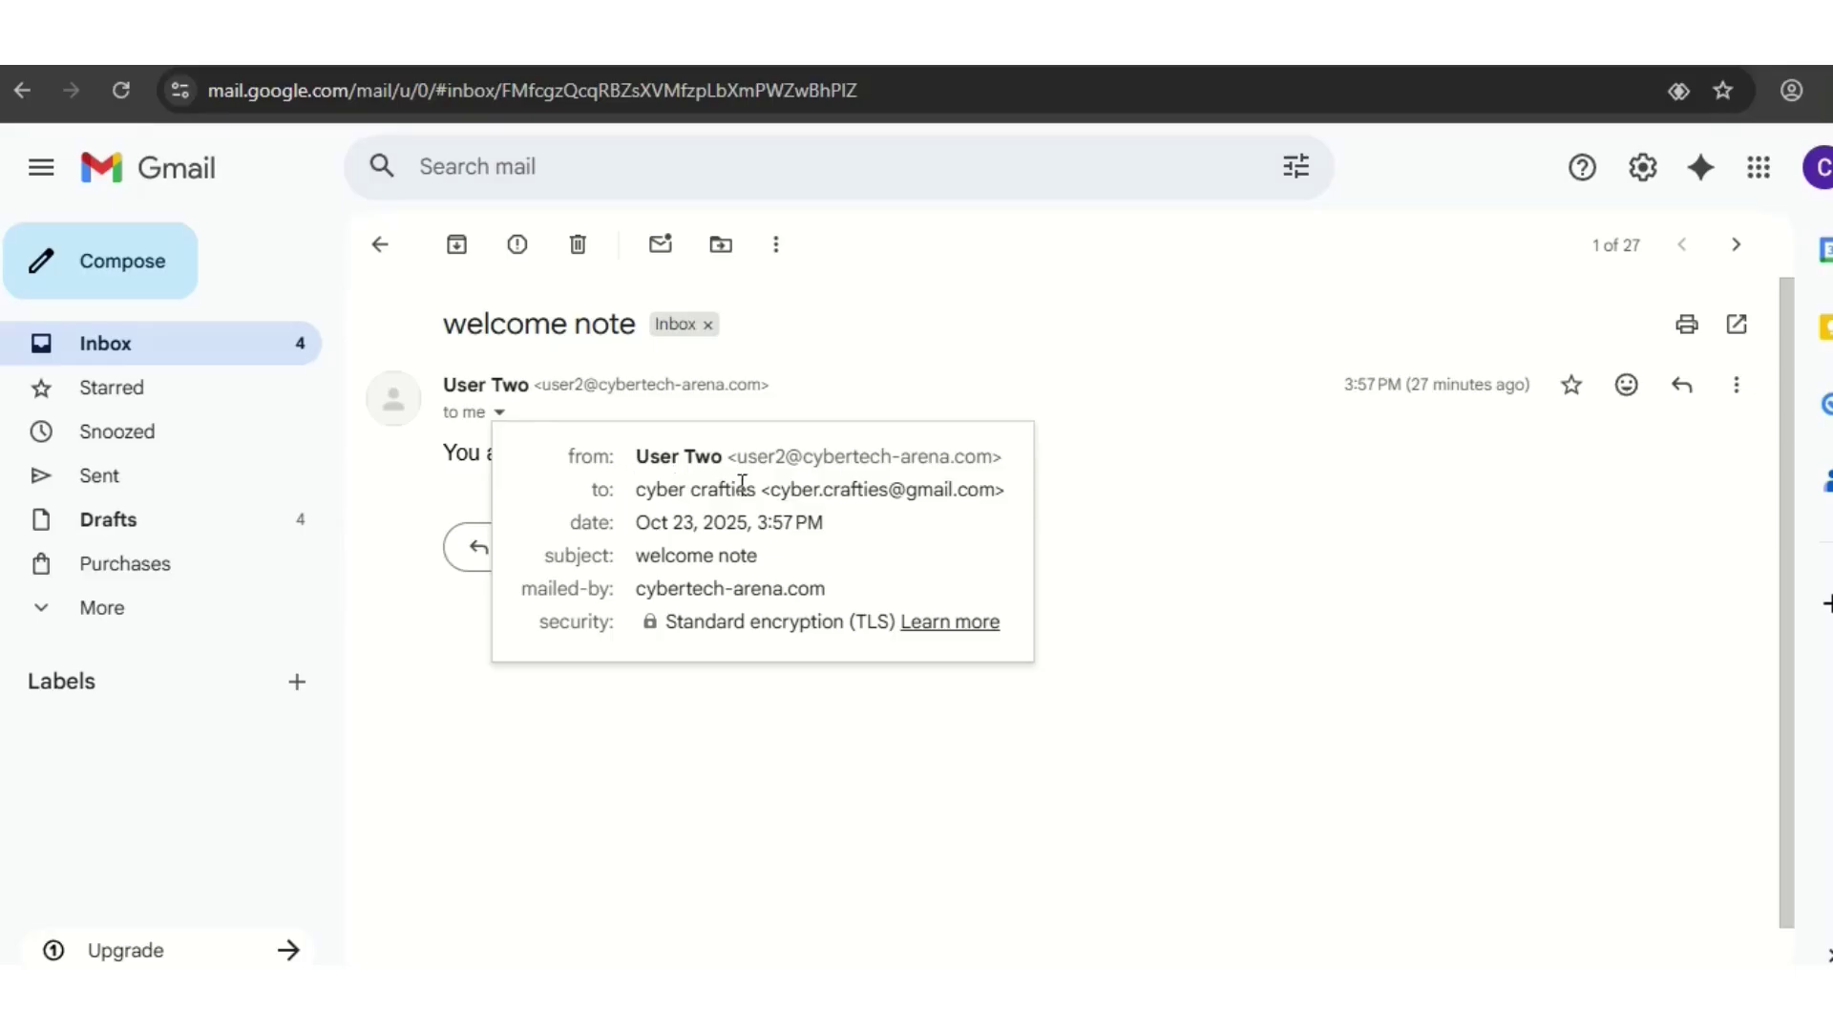